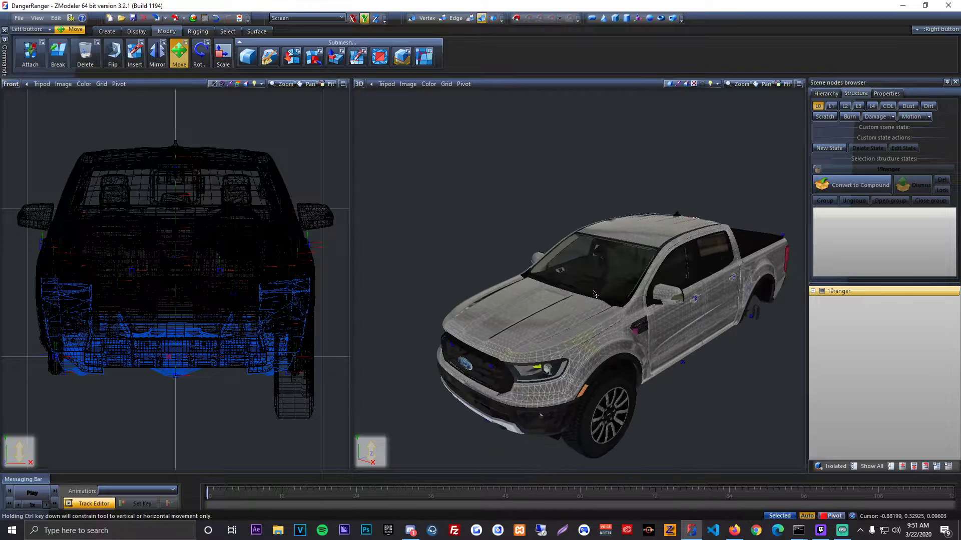
Step: Examine the 19ranger pickup model's front, side, wheel and grille from several angles and distances
{"action": "middle_click_drag", "start_coordinate": [591, 284], "coordinate": [569, 298]}
{"action": "scroll", "coordinate": [588, 296], "scroll_direction": "up", "scroll_amount": 3}
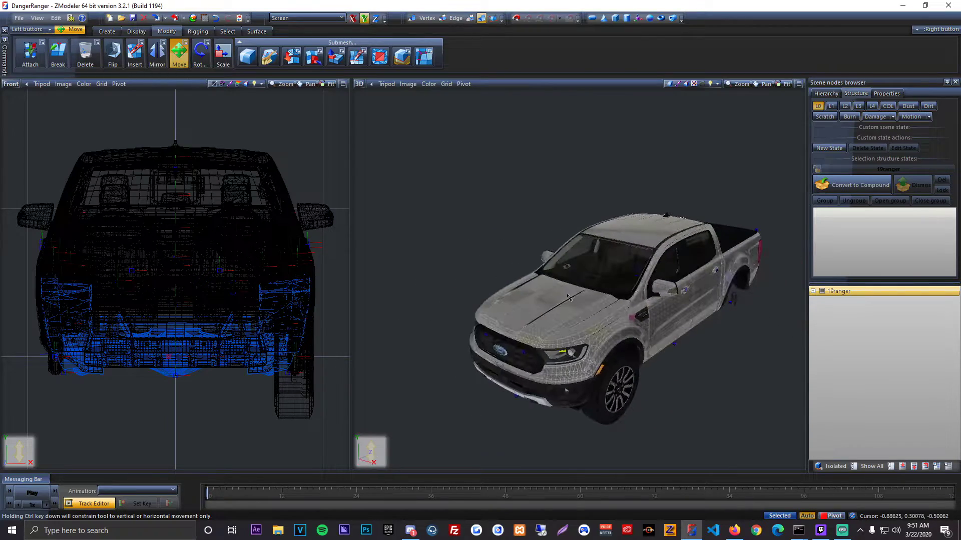
{"action": "scroll", "coordinate": [567, 293], "scroll_direction": "up", "scroll_amount": 8}
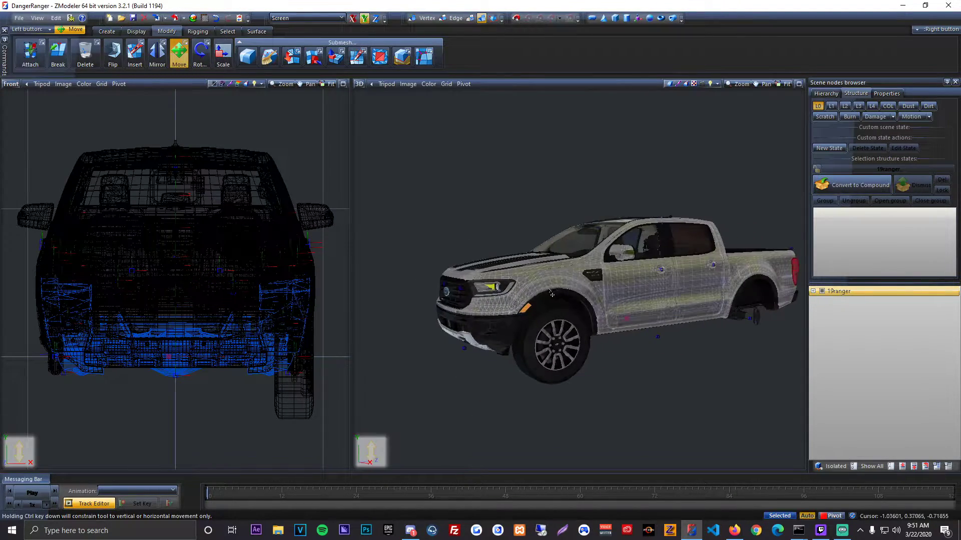
{"action": "middle_click_drag", "start_coordinate": [544, 285], "coordinate": [504, 298]}
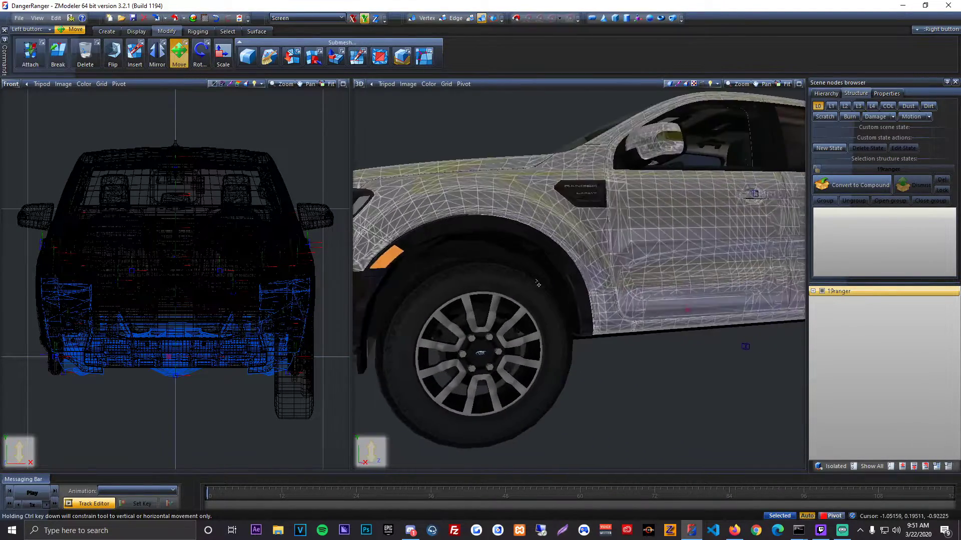
{"action": "scroll", "coordinate": [503, 300], "scroll_direction": "up", "scroll_amount": 3}
{"action": "scroll", "coordinate": [503, 300], "scroll_direction": "down", "scroll_amount": 2}
{"action": "scroll", "coordinate": [503, 299], "scroll_direction": "up", "scroll_amount": 2}
{"action": "scroll", "coordinate": [503, 299], "scroll_direction": "down", "scroll_amount": 3}
{"action": "scroll", "coordinate": [503, 300], "scroll_direction": "down", "scroll_amount": 5}
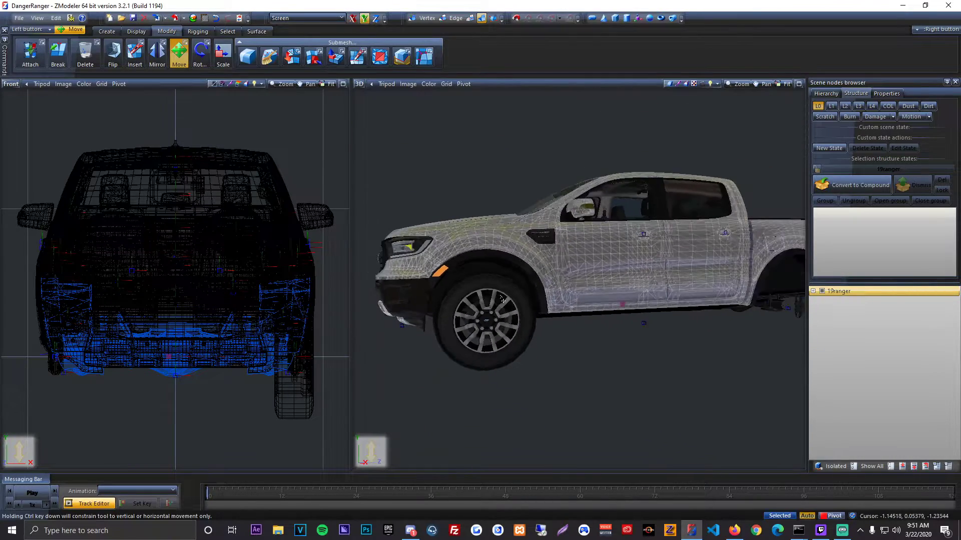
{"action": "middle_click_drag", "start_coordinate": [503, 299], "coordinate": [515, 276]}
{"action": "scroll", "coordinate": [582, 318], "scroll_direction": "up", "scroll_amount": 4}
{"action": "scroll", "coordinate": [217, 243], "scroll_direction": "down", "scroll_amount": 2}
{"action": "middle_click_drag", "start_coordinate": [217, 242], "coordinate": [205, 268]}
{"action": "left_click_drag", "start_coordinate": [271, 180], "coordinate": [286, 190]}
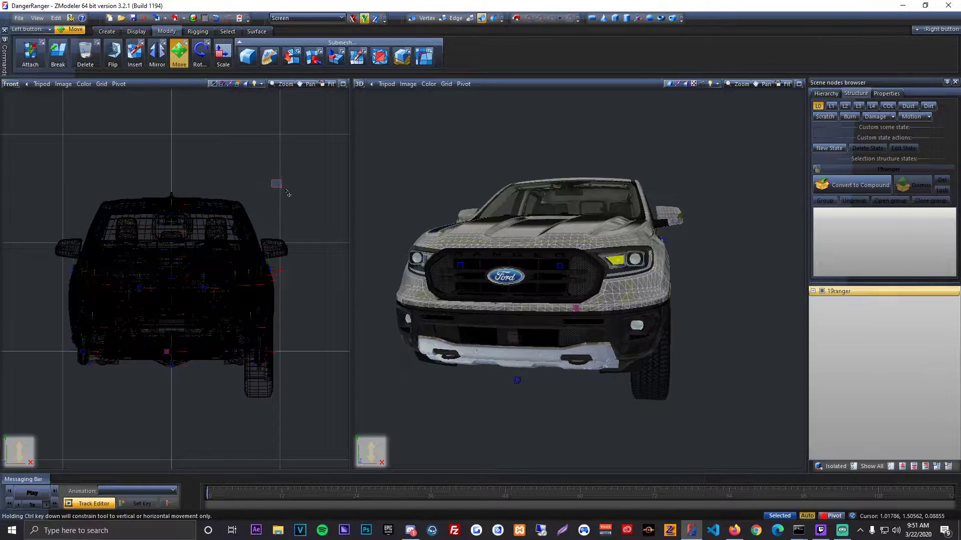
{"action": "mouse_move", "coordinate": [583, 286]}
{"action": "middle_mouse_down"}
{"action": "mouse_move", "coordinate": [522, 295]}
{"action": "mouse_move", "coordinate": [607, 297]}
{"action": "mouse_move", "coordinate": [549, 275]}
{"action": "mouse_move", "coordinate": [584, 283]}
{"action": "middle_mouse_up"}
{"action": "scroll", "coordinate": [523, 296], "scroll_direction": "down", "scroll_amount": 2}
{"action": "scroll", "coordinate": [533, 278], "scroll_direction": "up", "scroll_amount": 3}
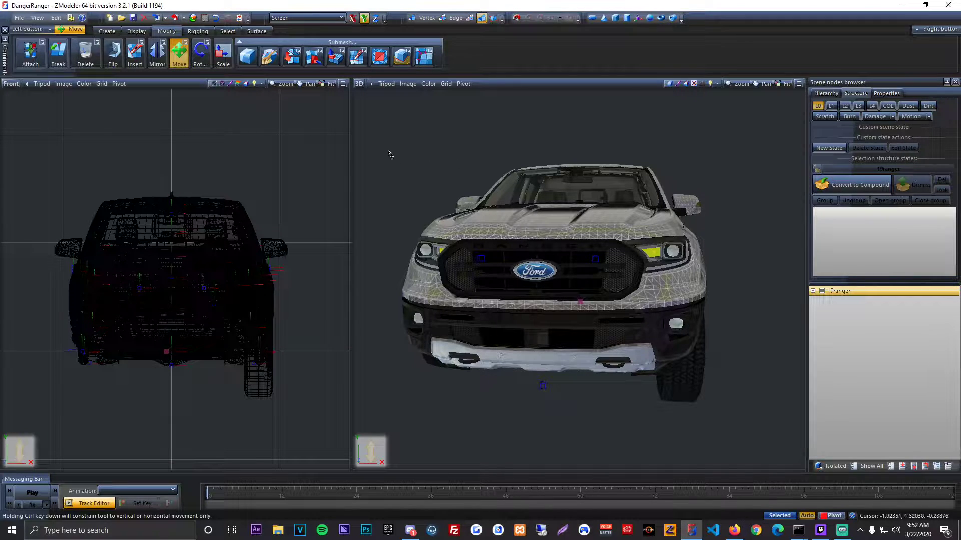
{"action": "middle_click_drag", "start_coordinate": [620, 246], "coordinate": [576, 240]}
{"action": "scroll", "coordinate": [564, 228], "scroll_direction": "up", "scroll_amount": 1}
{"action": "scroll", "coordinate": [543, 243], "scroll_direction": "down", "scroll_amount": 3}
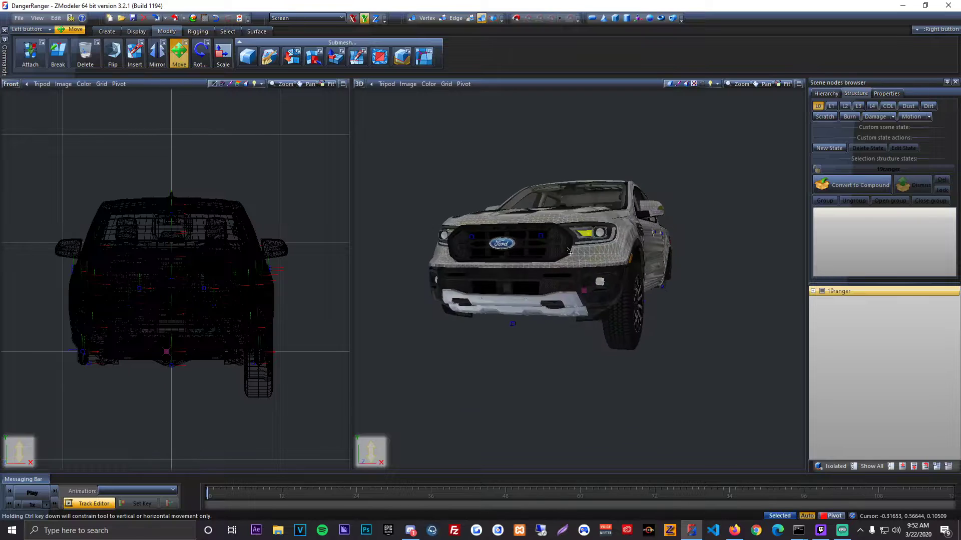
{"action": "scroll", "coordinate": [577, 240], "scroll_direction": "up", "scroll_amount": 2}
{"action": "left_click", "coordinate": [20, 18]}
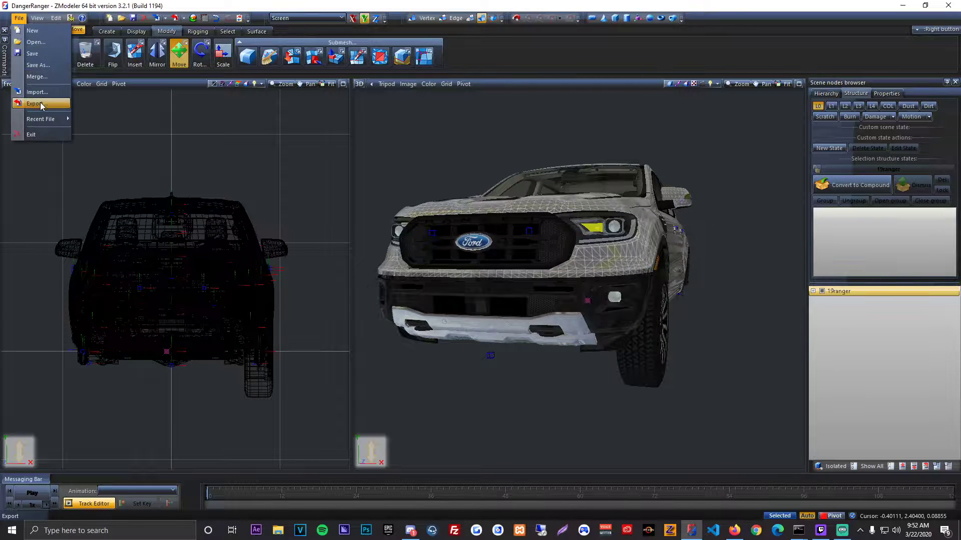
{"action": "left_click", "coordinate": [480, 164]}
{"action": "middle_click_drag", "start_coordinate": [573, 235], "coordinate": [489, 227]}
{"action": "scroll", "coordinate": [549, 254], "scroll_direction": "down", "scroll_amount": 3}
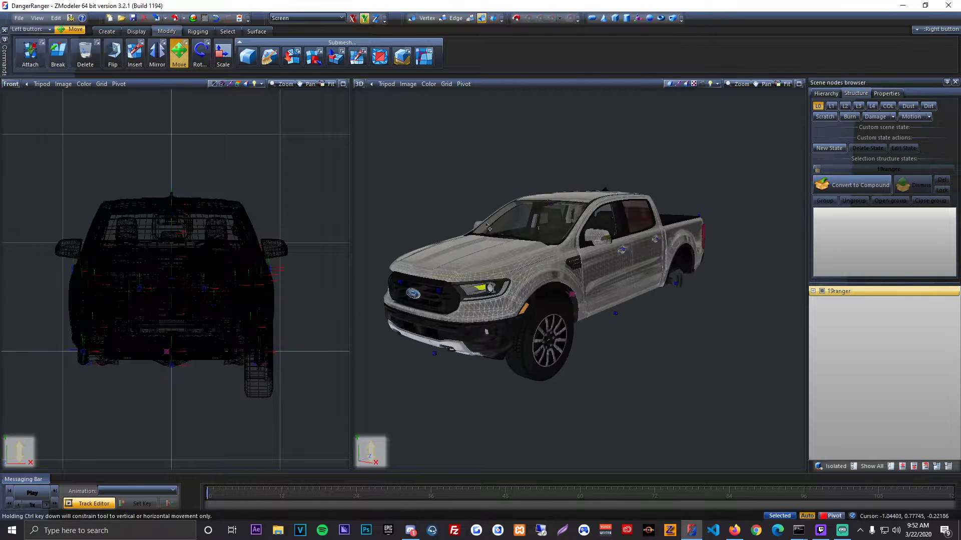
{"action": "left_click", "coordinate": [19, 18]}
{"action": "left_click", "coordinate": [34, 77]}
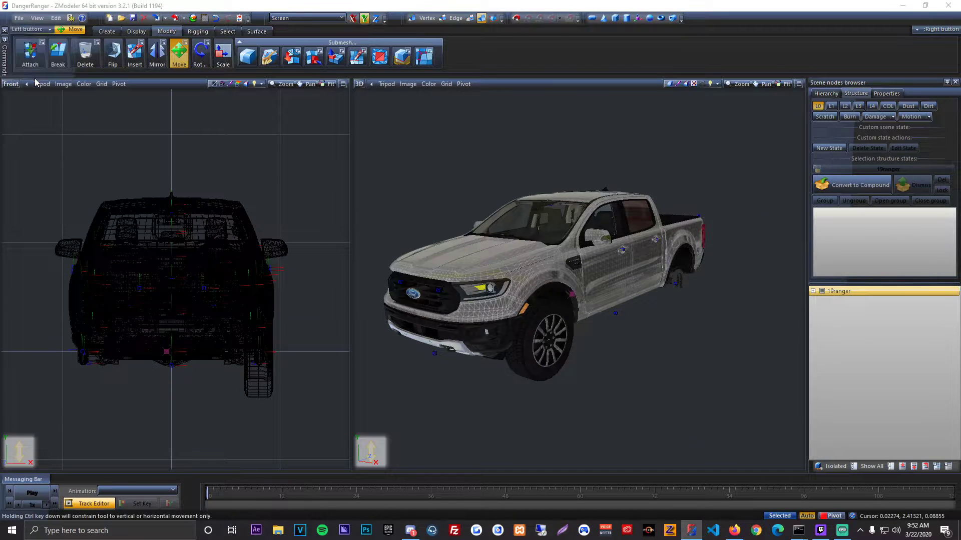
{"action": "left_click", "coordinate": [706, 127]}
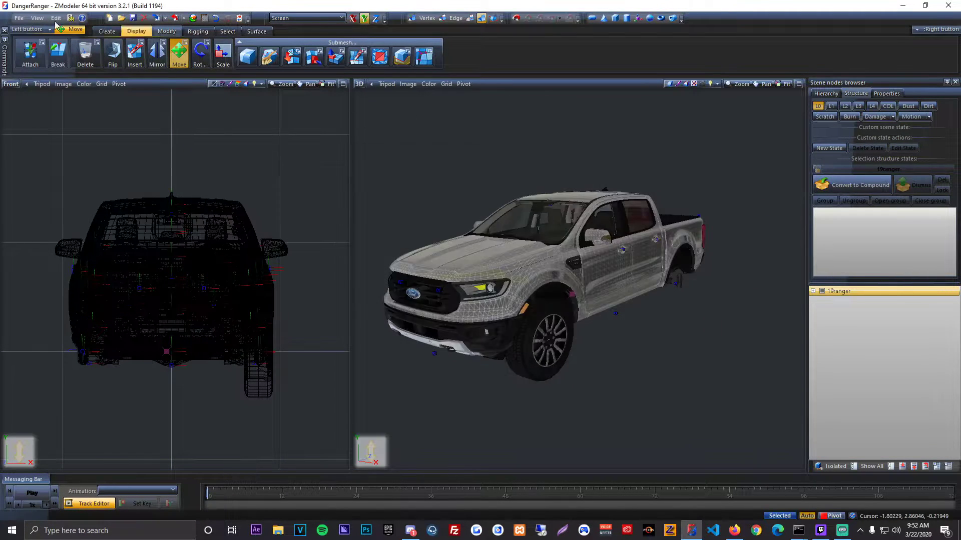
Step: Start merging a ZModeler file and go to the Developer Parts GTA V folder
{"action": "left_click", "coordinate": [19, 18]}
{"action": "left_click", "coordinate": [38, 78]}
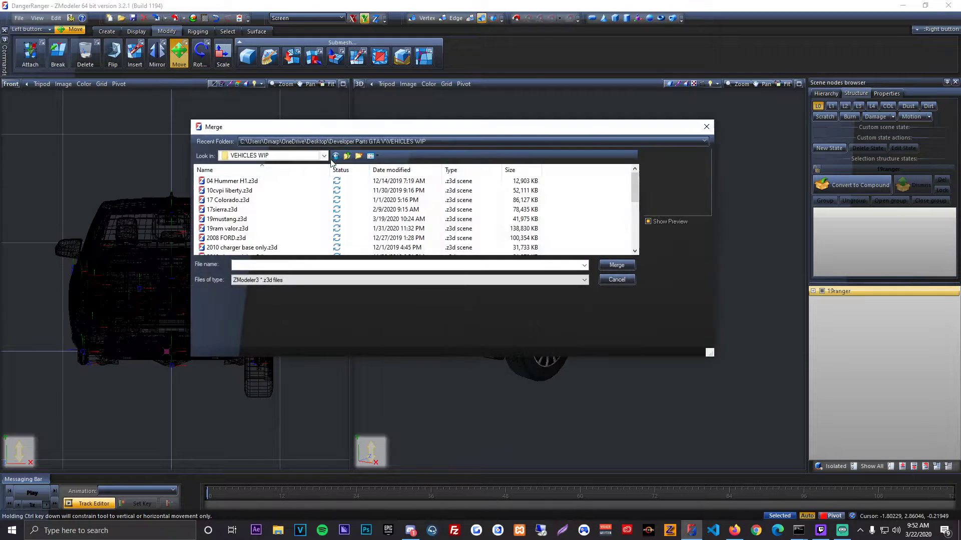
{"action": "left_click", "coordinate": [347, 158]}
{"action": "double_click", "coordinate": [250, 181]}
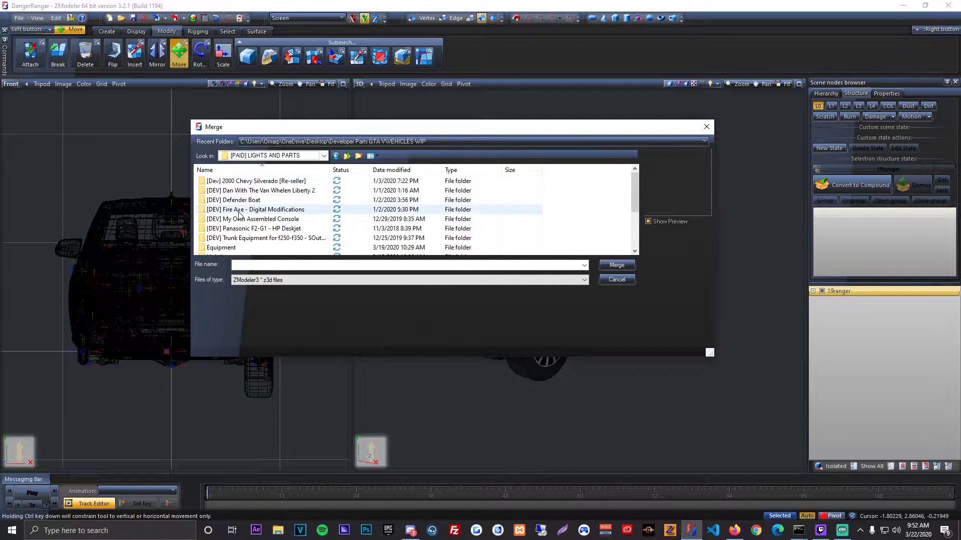
{"action": "scroll", "coordinate": [263, 215], "scroll_direction": "down", "scroll_amount": 1}
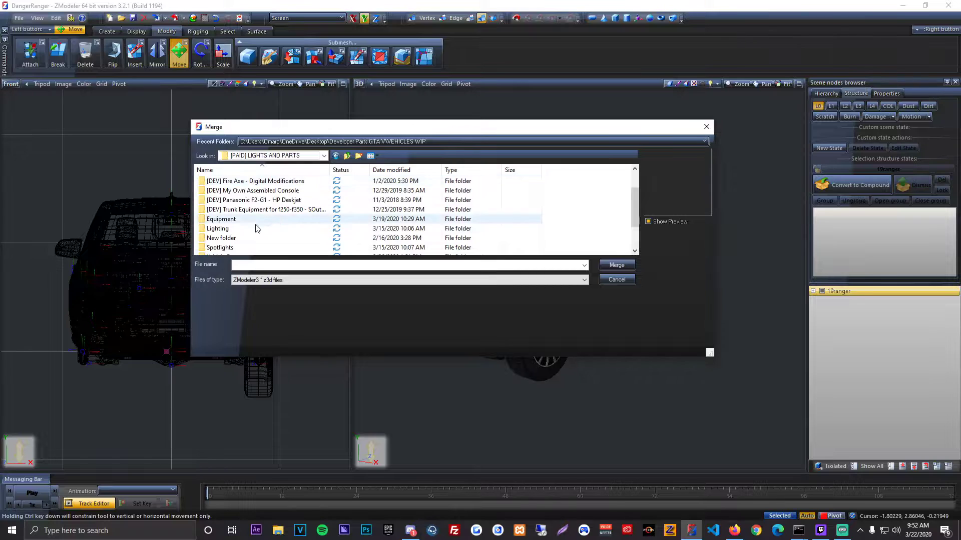
{"action": "scroll", "coordinate": [257, 228], "scroll_direction": "up", "scroll_amount": 1}
{"action": "double_click", "coordinate": [268, 198]}
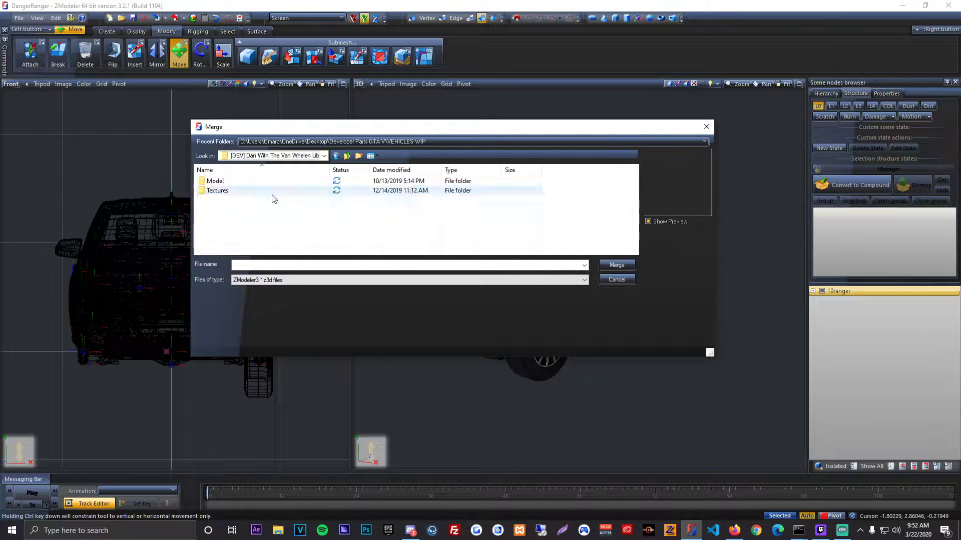
{"action": "left_click", "coordinate": [346, 157]}
{"action": "left_click", "coordinate": [346, 157]}
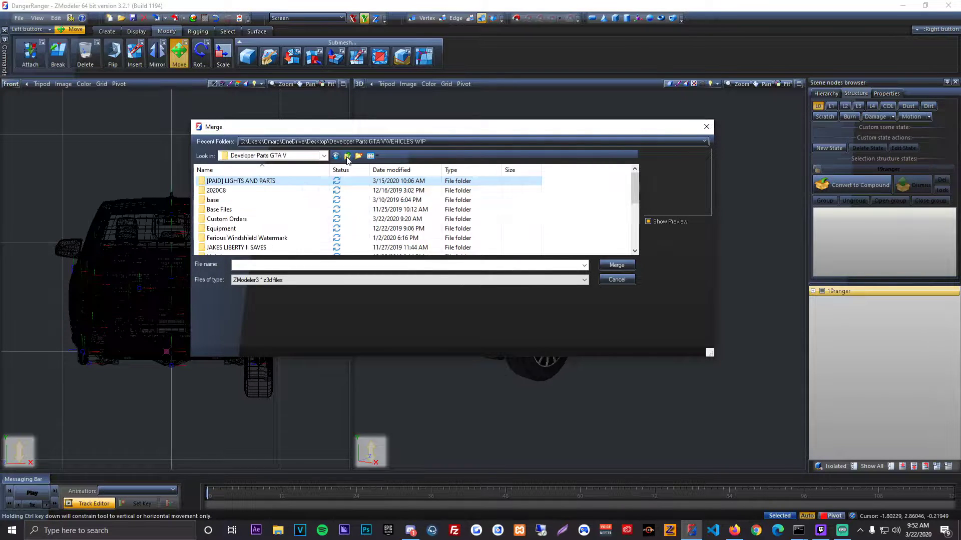
Step: Browse from the Desktop into 2020 Whelen Pack Workspace and its Whelen Lightbar Ready To Go folder
{"action": "left_click", "coordinate": [346, 157]}
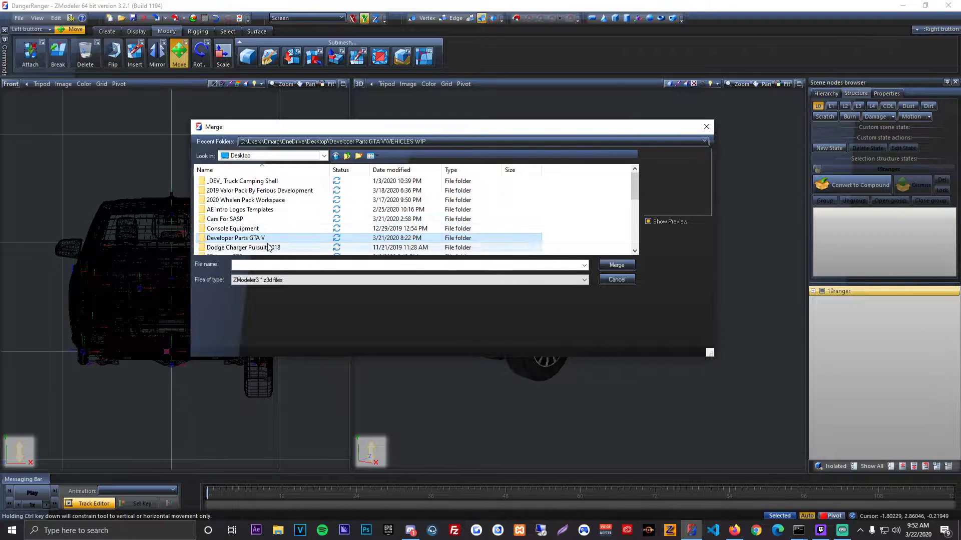
{"action": "left_click", "coordinate": [255, 210]}
{"action": "double_click", "coordinate": [255, 209]}
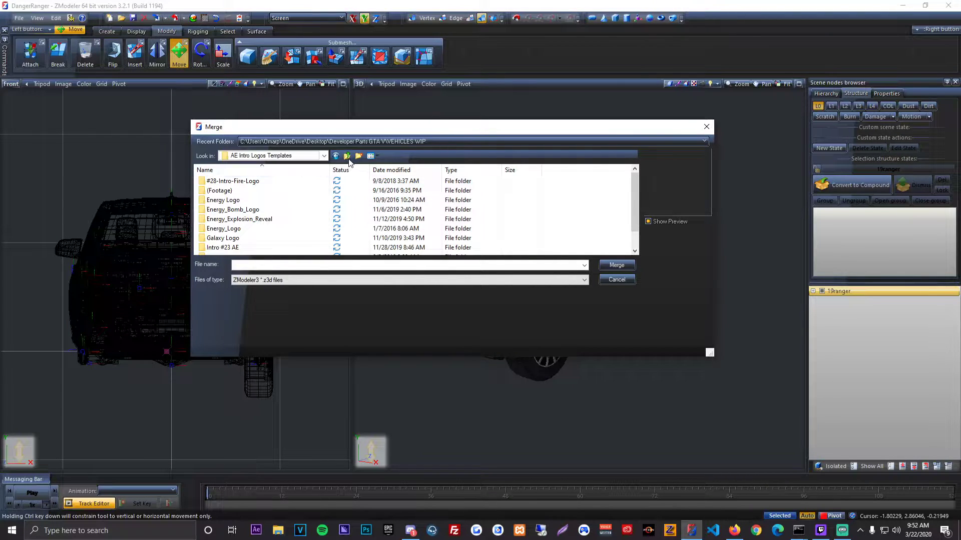
{"action": "left_click", "coordinate": [345, 156]}
{"action": "left_click", "coordinate": [266, 201]}
{"action": "double_click", "coordinate": [266, 200]}
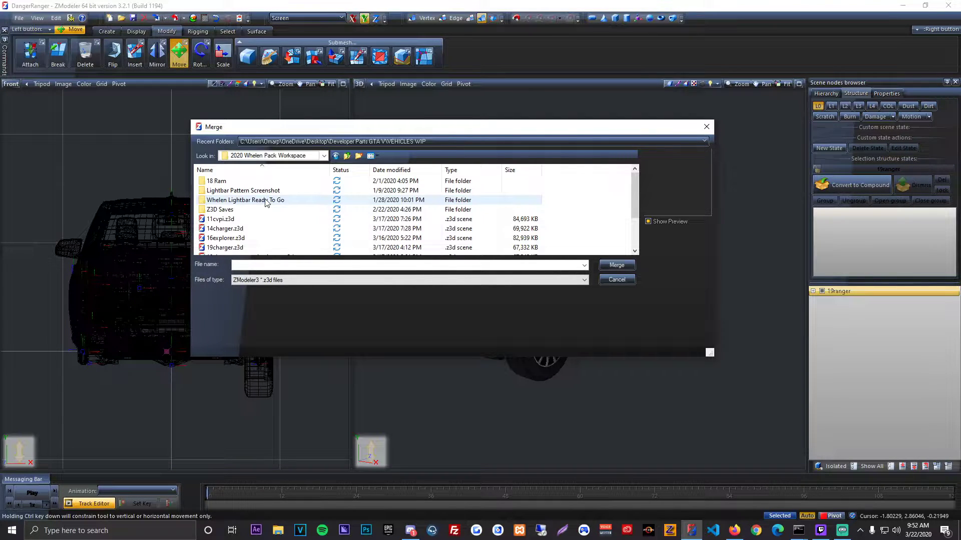
{"action": "double_click", "coordinate": [266, 200]}
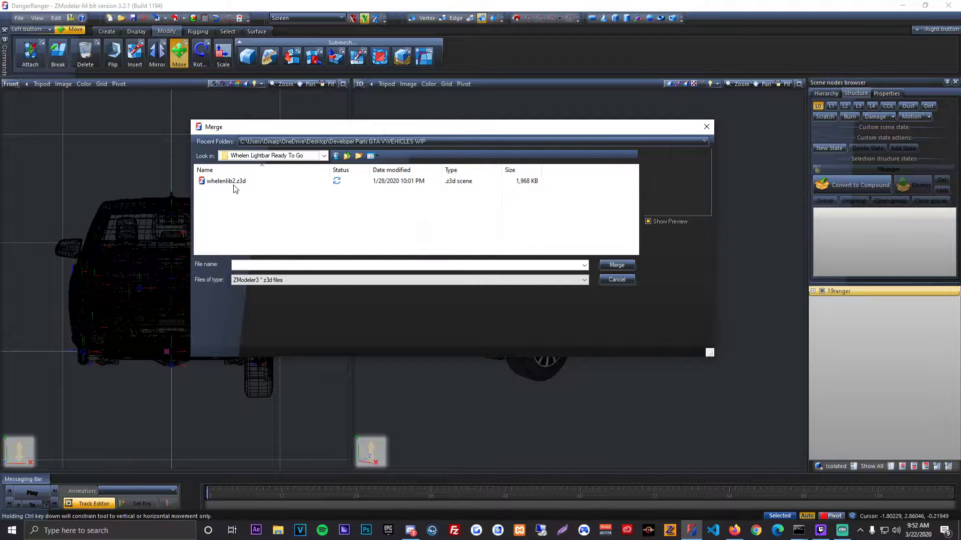
Step: Merge all objects from whelenlib2.z3d into the truck scene
{"action": "double_click", "coordinate": [232, 181]}
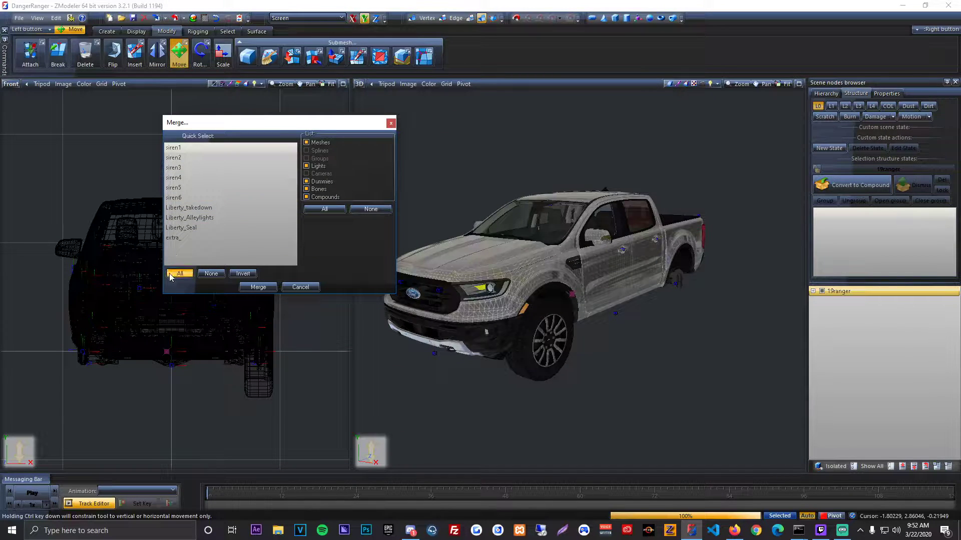
{"action": "left_click", "coordinate": [170, 275]}
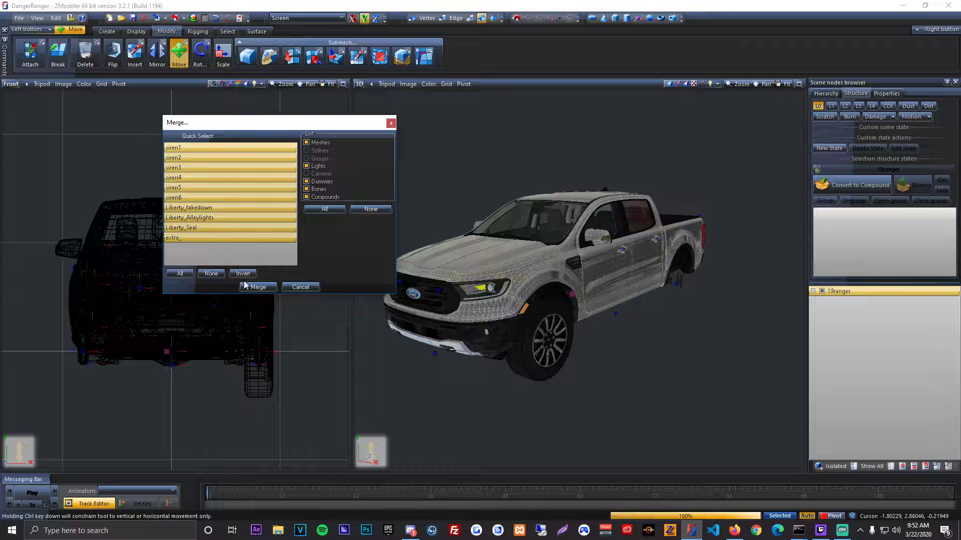
{"action": "left_click", "coordinate": [246, 287]}
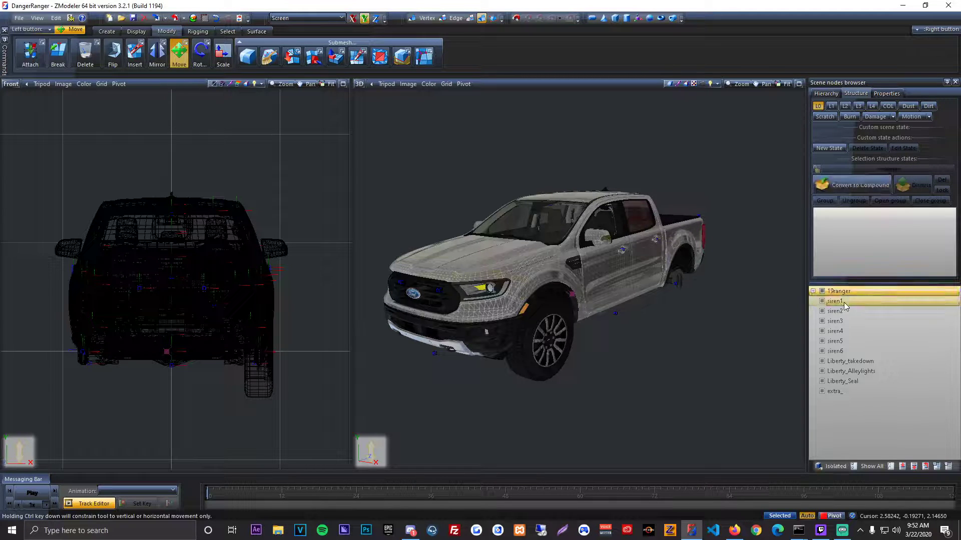
Step: Select all merged siren, Liberty and extra_ lightbar parts for editing while 19ranger is hidden, and show the truck again
{"action": "left_click", "coordinate": [834, 303]}
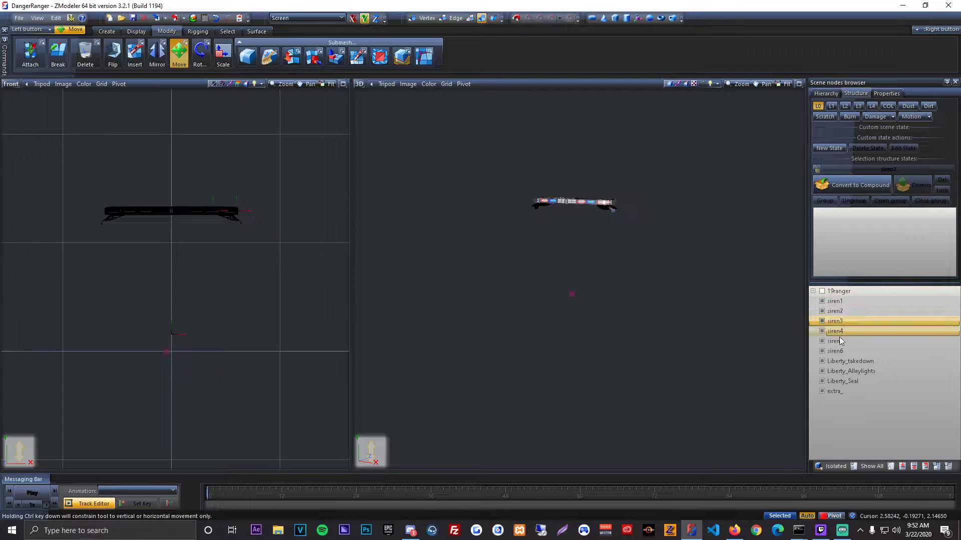
{"action": "left_click", "coordinate": [844, 389]}
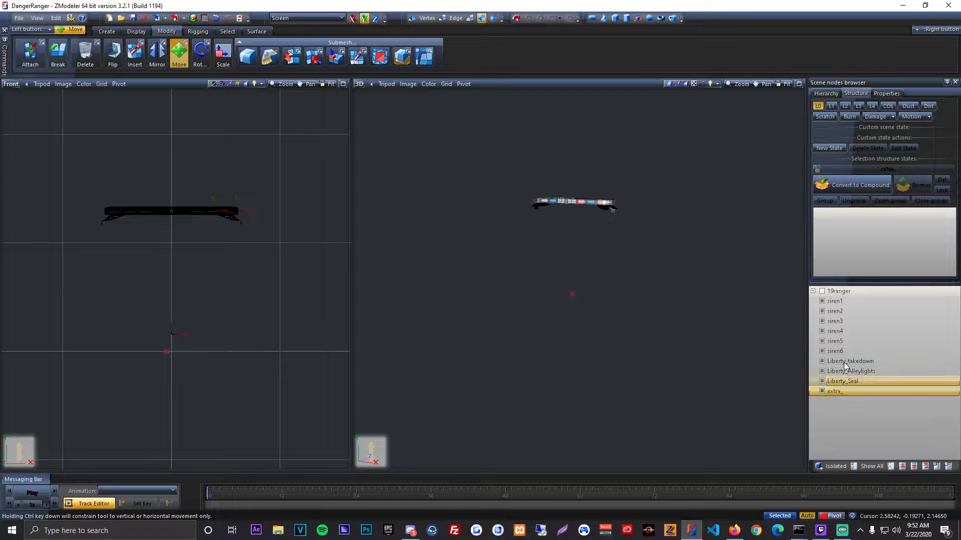
{"action": "left_click", "coordinate": [842, 310], "text": "shift"}
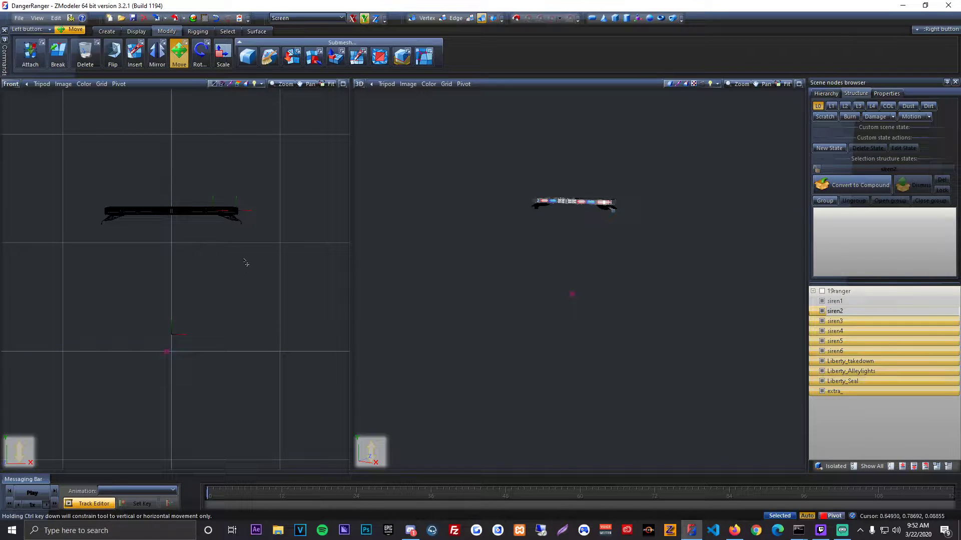
{"action": "left_click", "coordinate": [794, 516]}
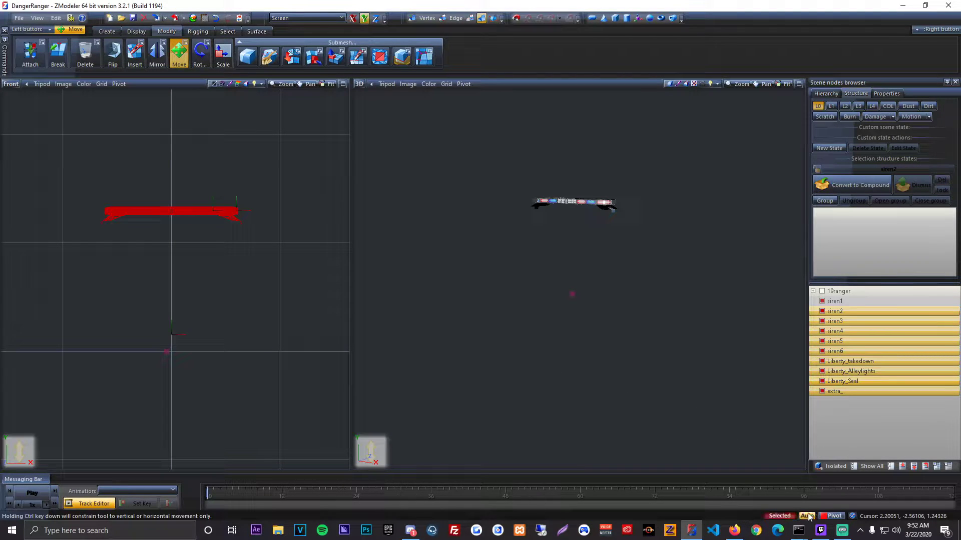
{"action": "left_click", "coordinate": [872, 466]}
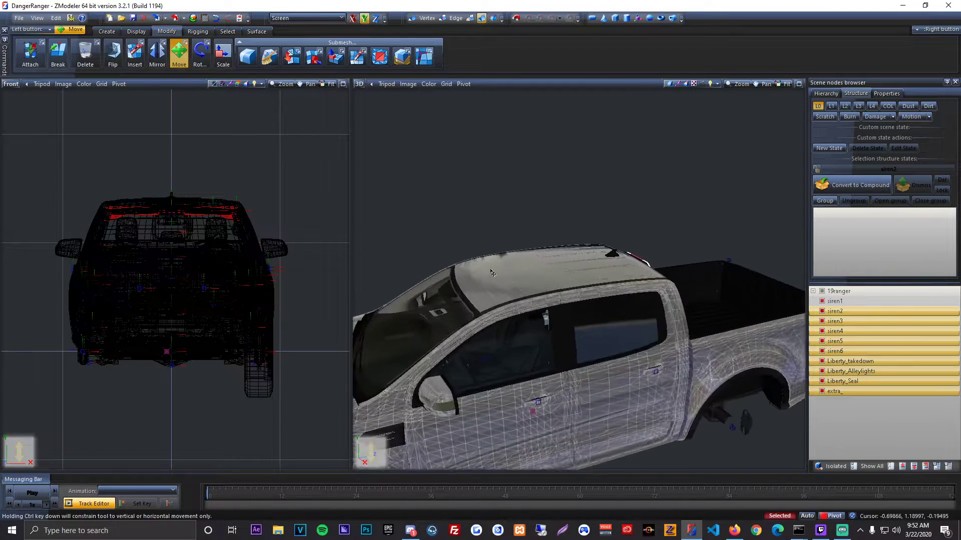
Step: Move the selected lightbar straight up so it sits on top of the truck's roof
{"action": "left_click_drag", "start_coordinate": [295, 171], "coordinate": [292, 150]}
{"action": "middle_click_drag", "start_coordinate": [458, 210], "coordinate": [625, 252]}
{"action": "scroll", "coordinate": [630, 256], "scroll_direction": "up", "scroll_amount": 3}
{"action": "scroll", "coordinate": [425, 270], "scroll_direction": "up", "scroll_amount": 2}
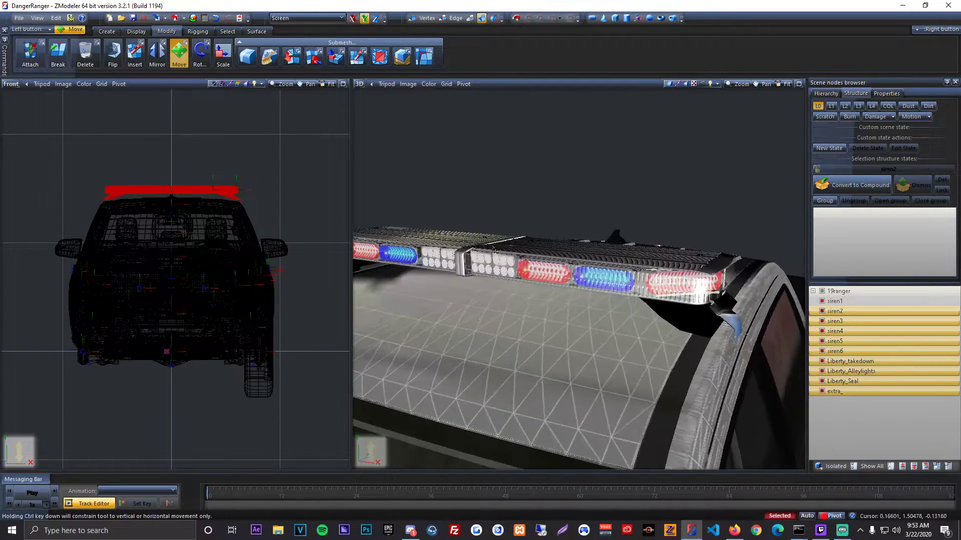
Step: Scale the lightbar down slightly along the X and Y axes to fit the roof's width
{"action": "scroll", "coordinate": [218, 210], "scroll_direction": "up", "scroll_amount": 3}
{"action": "left_click", "coordinate": [224, 55]}
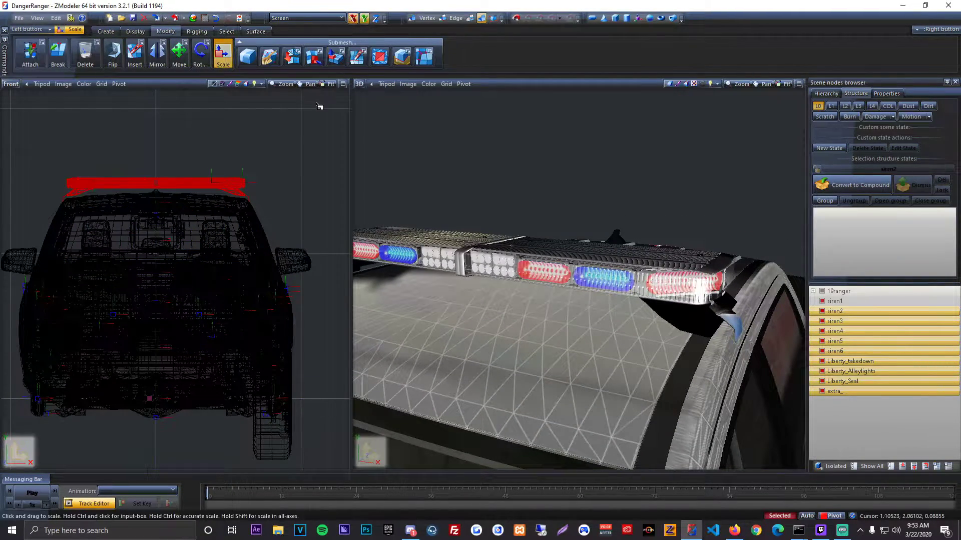
{"action": "left_click_drag", "start_coordinate": [317, 103], "coordinate": [291, 137]}
Step: Move the lightbar along only the Z axis to position it lengthwise on the roof
{"action": "left_click", "coordinate": [180, 55]}
{"action": "left_click", "coordinate": [353, 19]}
{"action": "middle_click_drag", "start_coordinate": [573, 210], "coordinate": [520, 212]}
{"action": "left_click", "coordinate": [376, 19]}
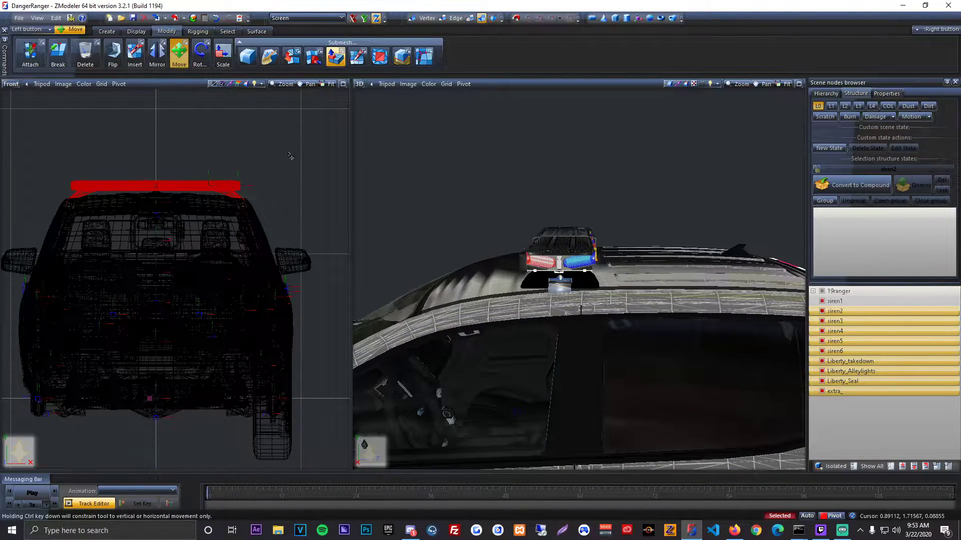
{"action": "scroll", "coordinate": [568, 262], "scroll_direction": "down", "scroll_amount": 5}
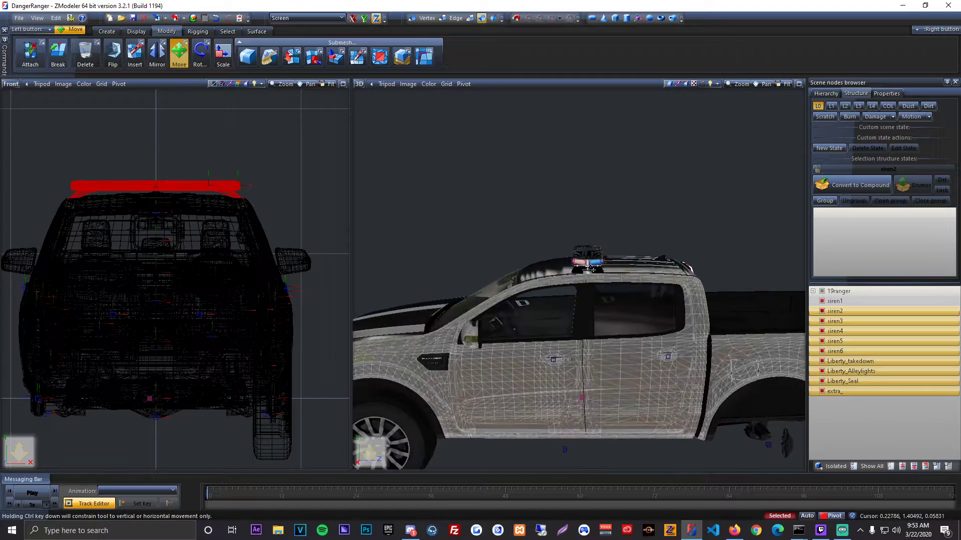
{"action": "middle_click_drag", "start_coordinate": [356, 222], "coordinate": [350, 217]}
{"action": "left_click_drag", "start_coordinate": [321, 219], "coordinate": [320, 218]}
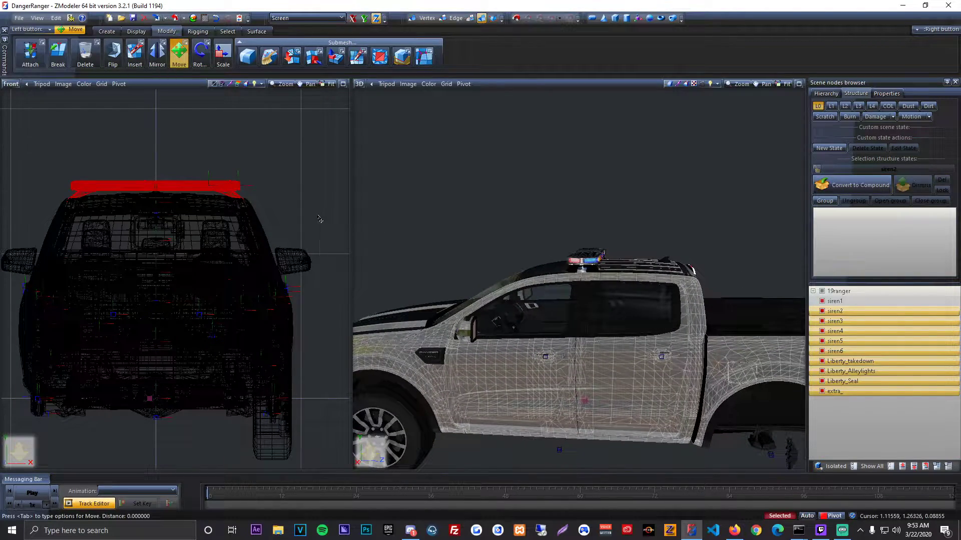
{"action": "scroll", "coordinate": [566, 295], "scroll_direction": "up", "scroll_amount": 5}
{"action": "middle_click_drag", "start_coordinate": [491, 273], "coordinate": [501, 235]}
Step: Rotate the lightbar slightly to follow the roof's slope and switch back to moving along the Z axis
{"action": "left_click", "coordinate": [200, 52]}
{"action": "left_click", "coordinate": [364, 18]}
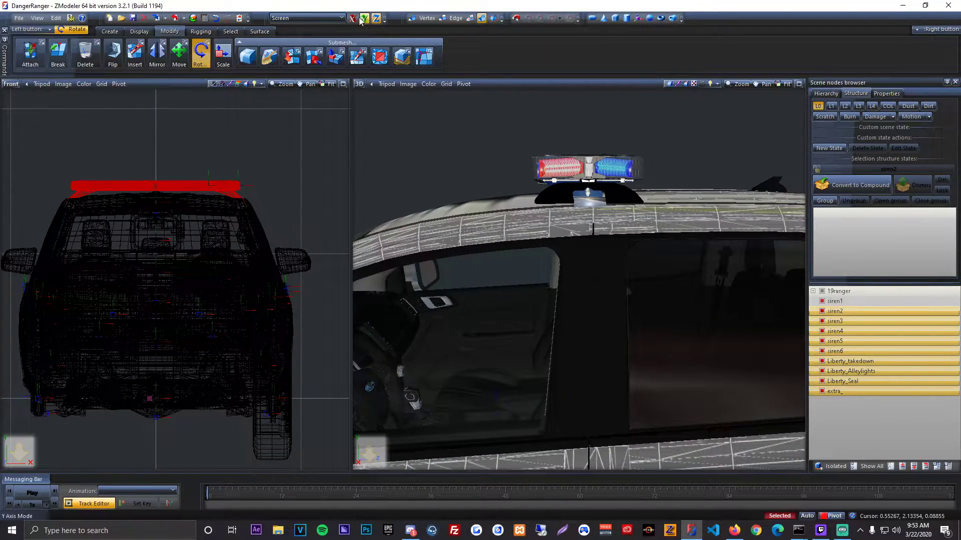
{"action": "left_click_drag", "start_coordinate": [332, 128], "coordinate": [319, 165]}
{"action": "left_click", "coordinate": [179, 52]}
{"action": "left_click", "coordinate": [376, 19]}
{"action": "middle_click_drag", "start_coordinate": [741, 167], "coordinate": [584, 269]}
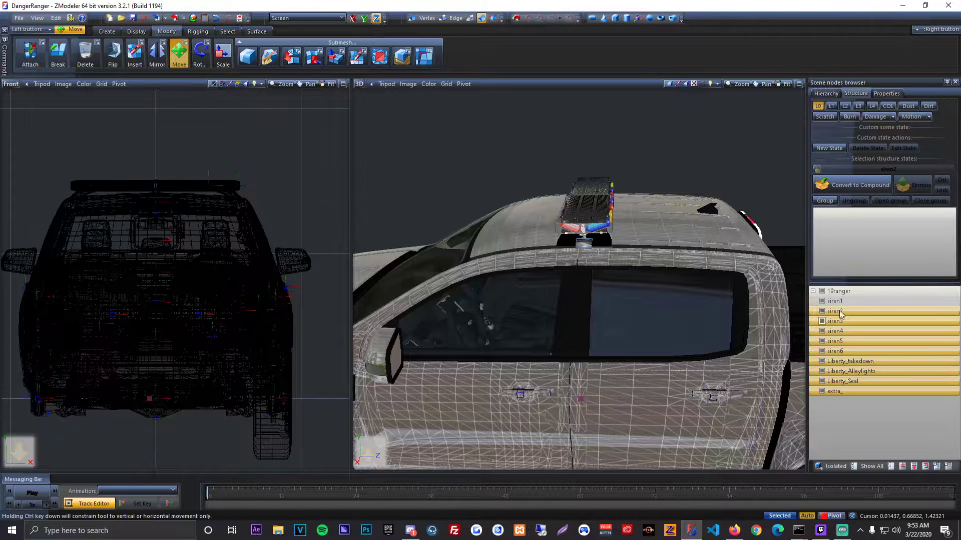
Step: Hide 19ranger, siren1 through siren6, Liberty_Seal and extra_, leaving only Liberty_takedown and Liberty_Alleylights visible
{"action": "left_click", "coordinate": [822, 291]}
{"action": "left_click", "coordinate": [857, 353]}
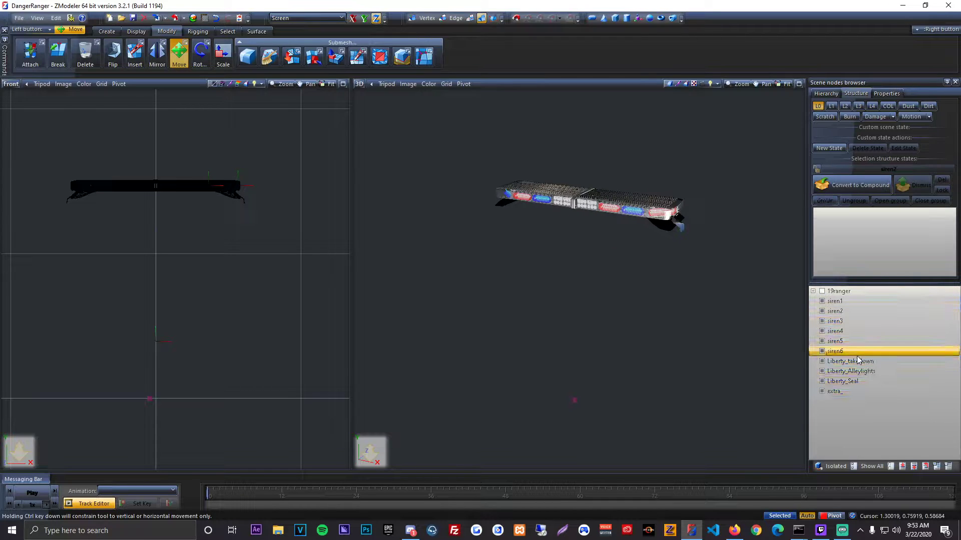
{"action": "left_click", "coordinate": [821, 350]}
{"action": "left_click", "coordinate": [822, 341]}
{"action": "left_click", "coordinate": [821, 331]}
{"action": "left_click", "coordinate": [822, 321]}
{"action": "left_click", "coordinate": [821, 310]}
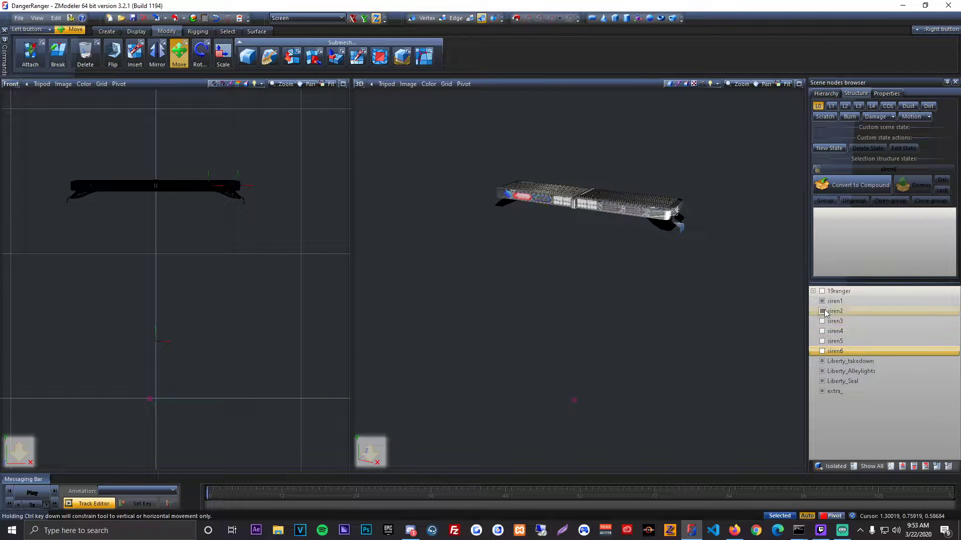
{"action": "left_click", "coordinate": [821, 301]}
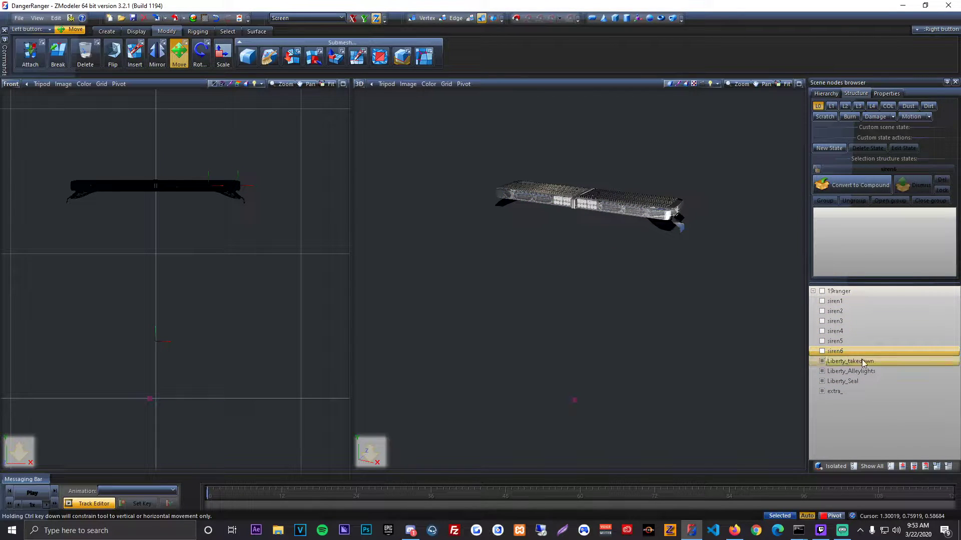
{"action": "left_click", "coordinate": [821, 391]}
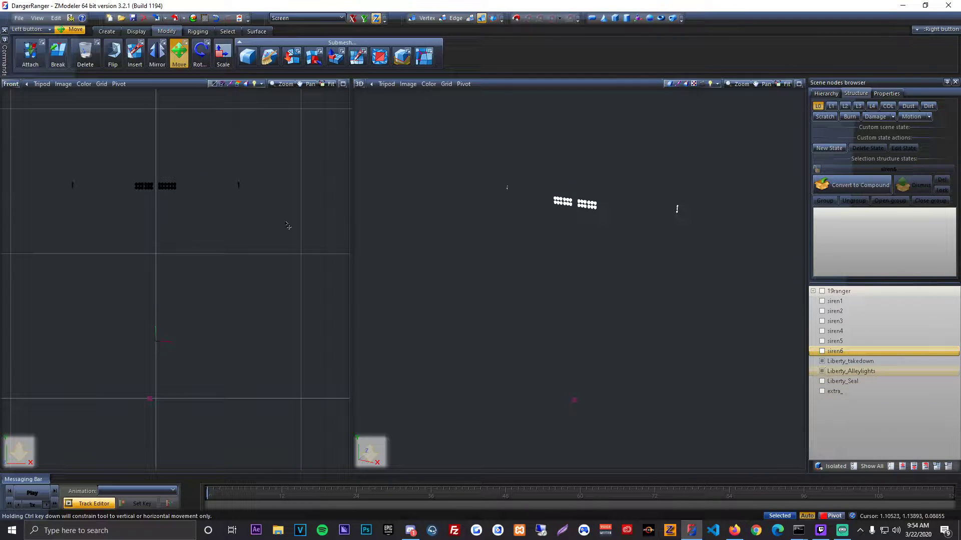
Step: Attach the takedown lights and alley lights into one object and rename it extralight_
{"action": "left_click", "coordinate": [30, 54]}
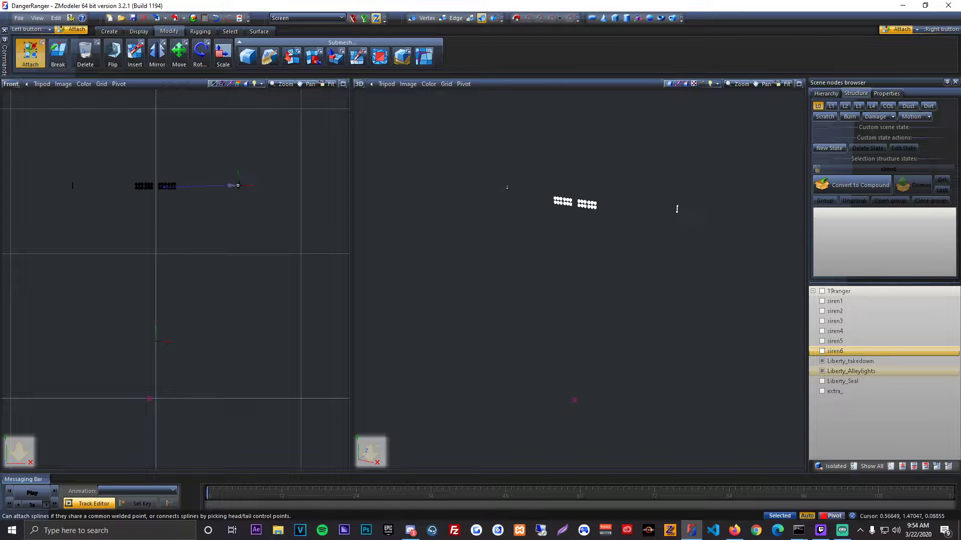
{"action": "scroll", "coordinate": [239, 184], "scroll_direction": "up", "scroll_amount": 2}
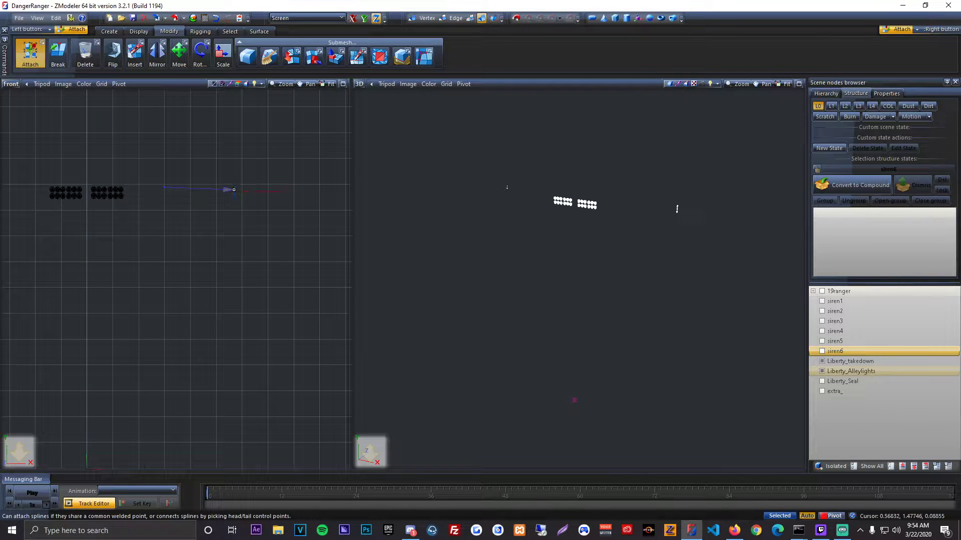
{"action": "left_click", "coordinate": [234, 190]}
{"action": "left_click", "coordinate": [179, 54]}
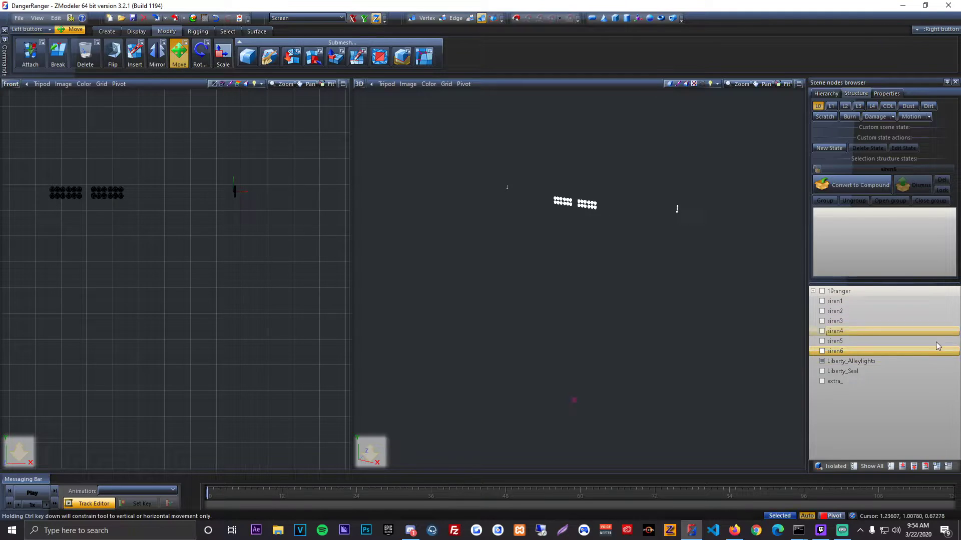
{"action": "double_click", "coordinate": [890, 361]}
{"action": "type", "text": "extralight_"}
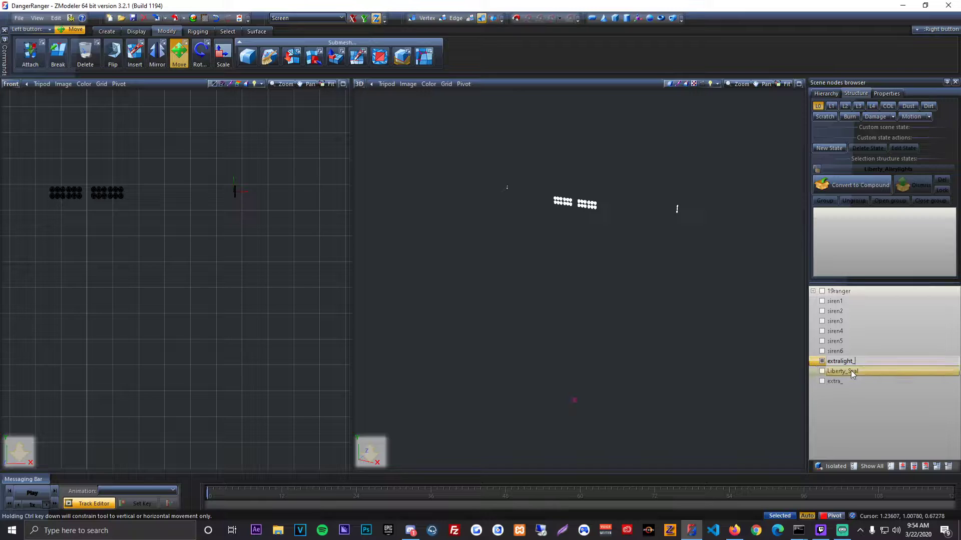
Step: Rename the lightbar's extra_ object as extra_2
{"action": "left_click", "coordinate": [819, 381]}
{"action": "left_click", "coordinate": [835, 381]}
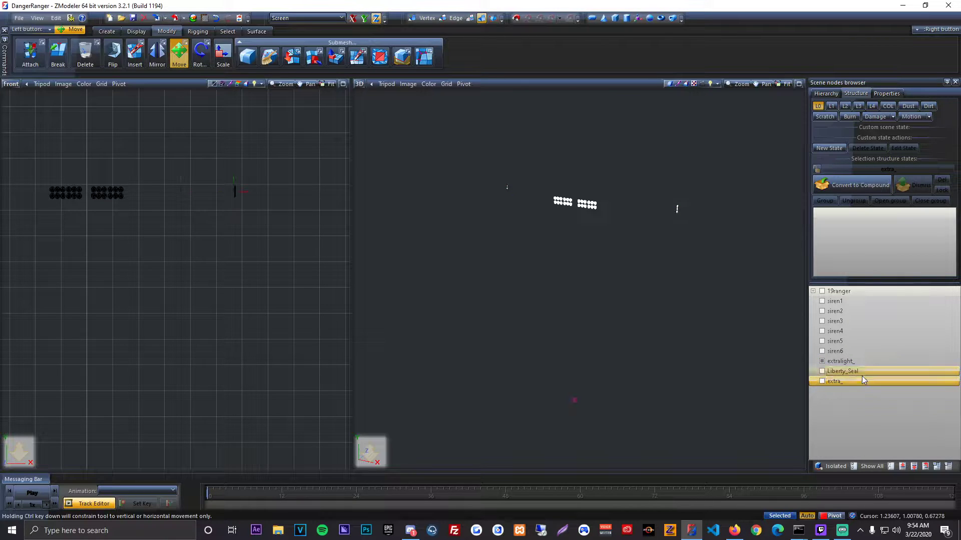
{"action": "type", "text": "2"}
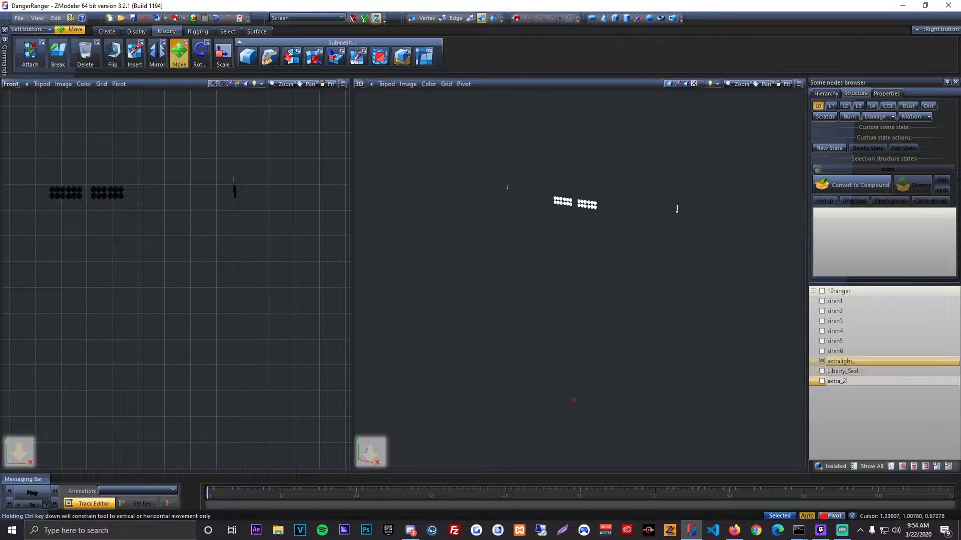
Step: Show Liberty_Seal, rename it as extra_1 and place it below extra_2 in the node list
{"action": "left_click", "coordinate": [833, 372]}
{"action": "left_click", "coordinate": [822, 371]}
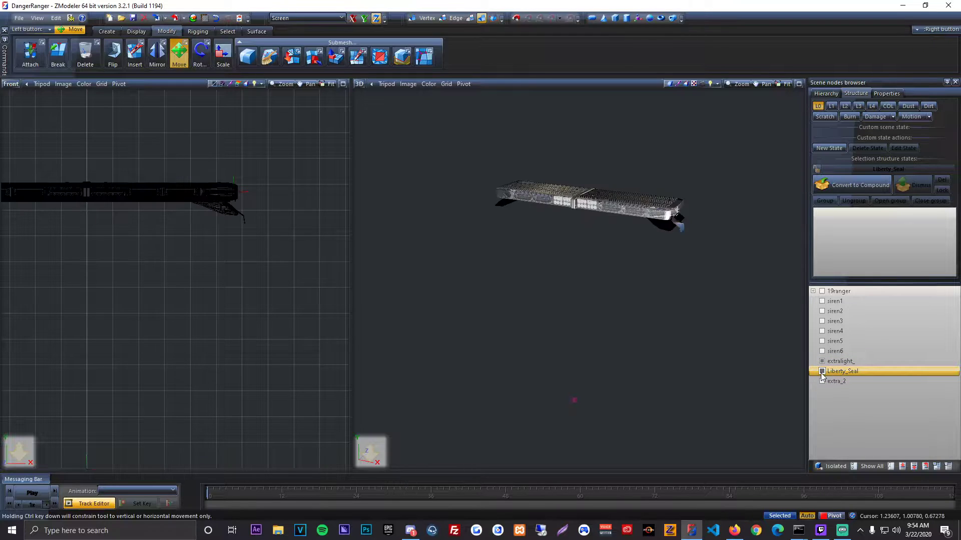
{"action": "left_click", "coordinate": [834, 371]}
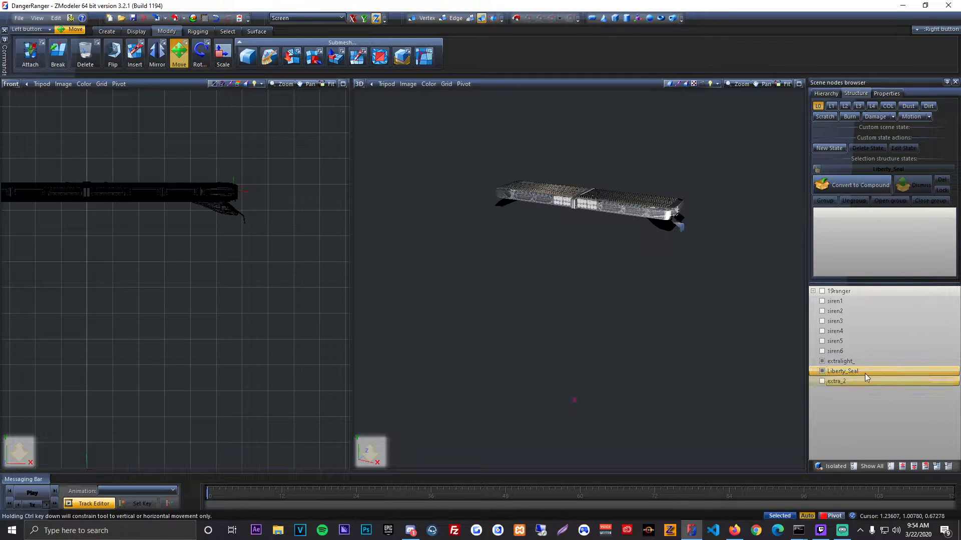
{"action": "type", "text": "extra_1"}
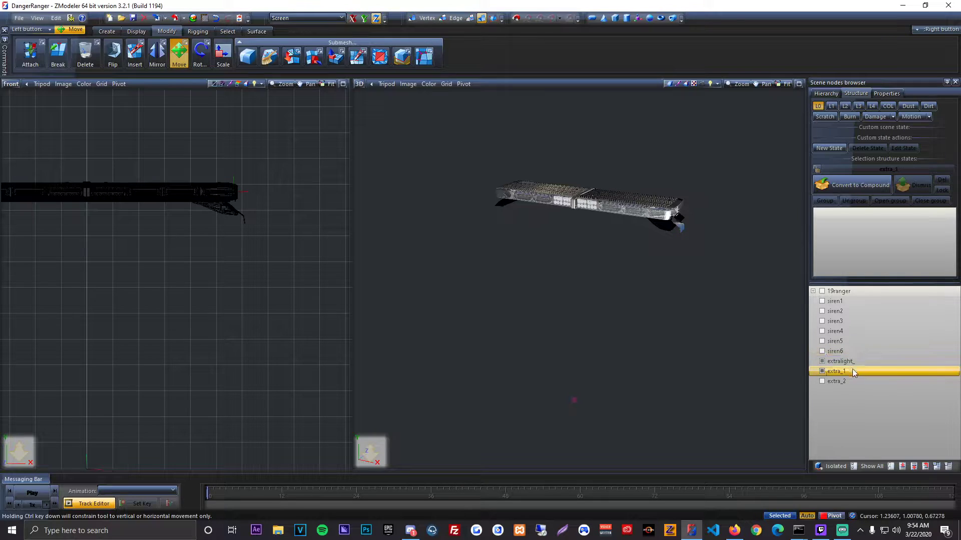
{"action": "left_click_drag", "start_coordinate": [852, 369], "coordinate": [842, 416]}
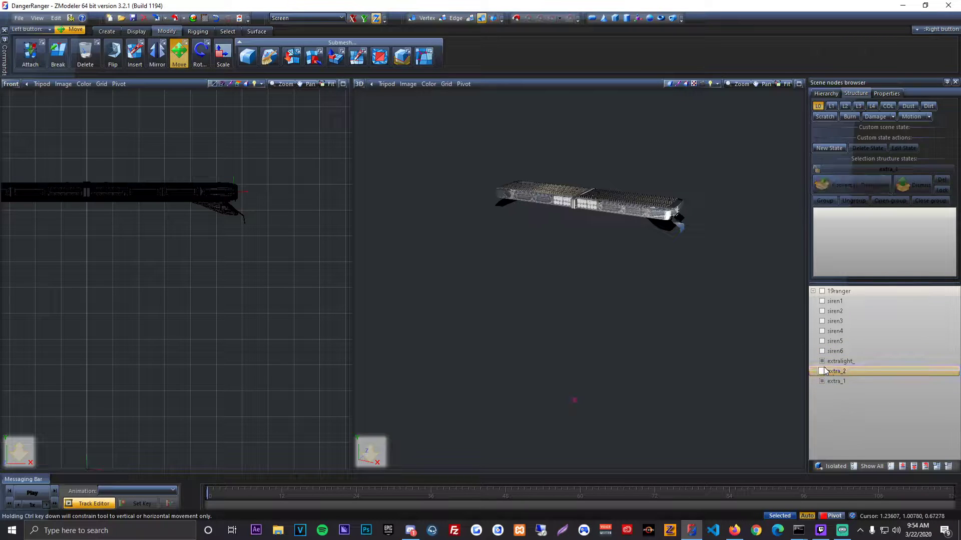
Step: Detach the mounting hooks at both ends of extra_1 into a separate object and hide the lightbar body
{"action": "scroll", "coordinate": [220, 225], "scroll_direction": "down", "scroll_amount": 5}
{"action": "left_click_drag", "start_coordinate": [47, 179], "coordinate": [280, 260], "text": "shift"}
{"action": "left_click", "coordinate": [342, 84]}
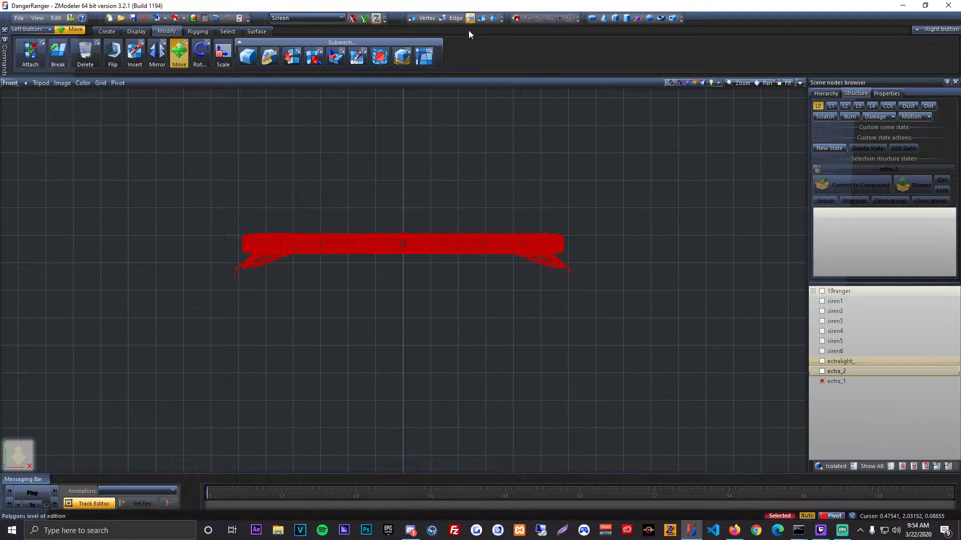
{"action": "left_click", "coordinate": [314, 57]}
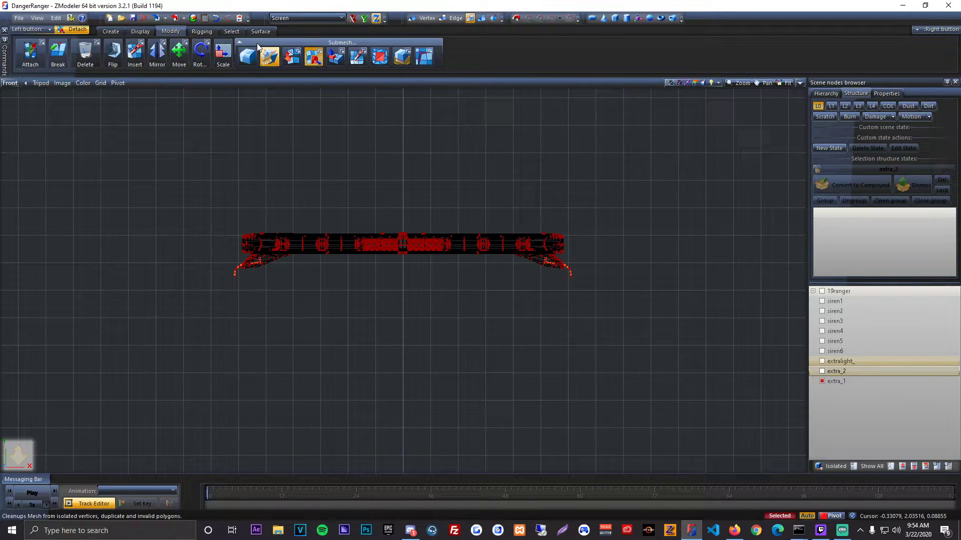
{"action": "left_click", "coordinate": [232, 36]}
{"action": "right_click", "coordinate": [284, 53]}
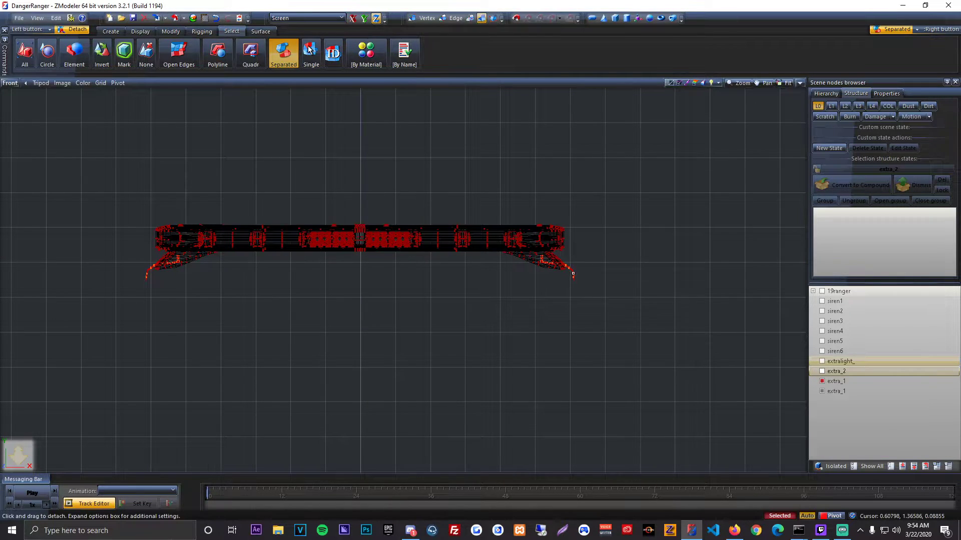
{"action": "key", "text": "space"}
{"action": "left_click", "coordinate": [172, 32]}
{"action": "left_click", "coordinate": [179, 53]}
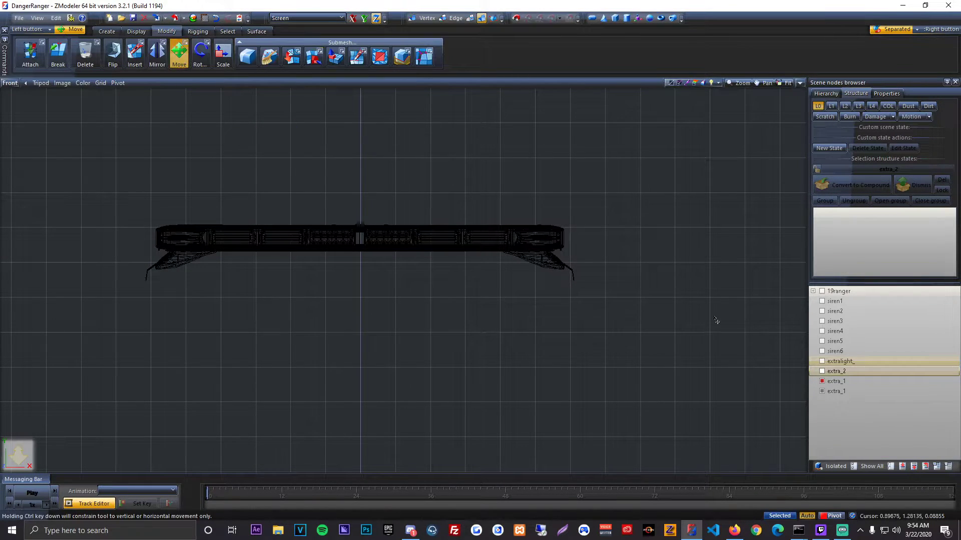
{"action": "left_click", "coordinate": [821, 381]}
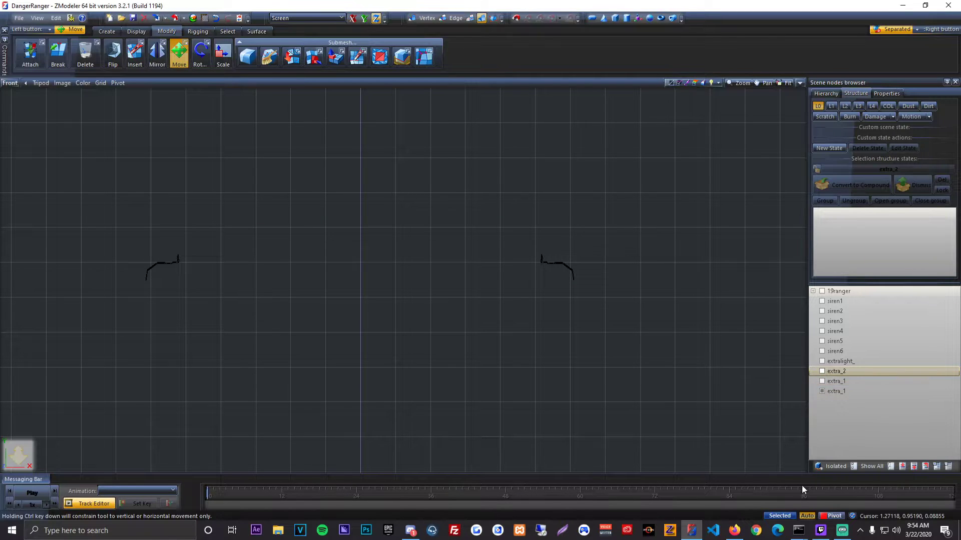
Step: Detach the hook on the positive X side into its own object and delete the opposite hook
{"action": "left_click_drag", "start_coordinate": [64, 181], "coordinate": [334, 293]}
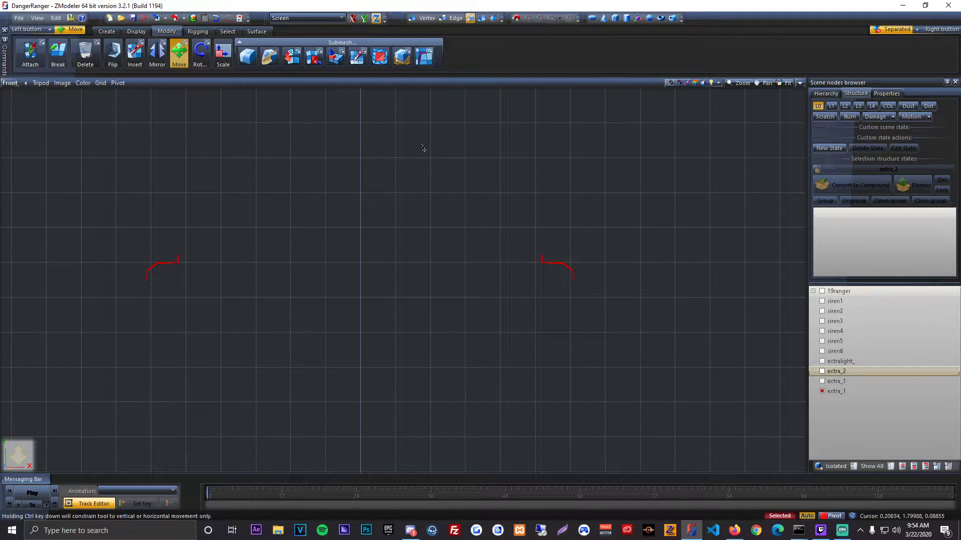
{"action": "left_click", "coordinate": [315, 61]}
{"action": "left_click_drag", "start_coordinate": [479, 195], "coordinate": [647, 328]}
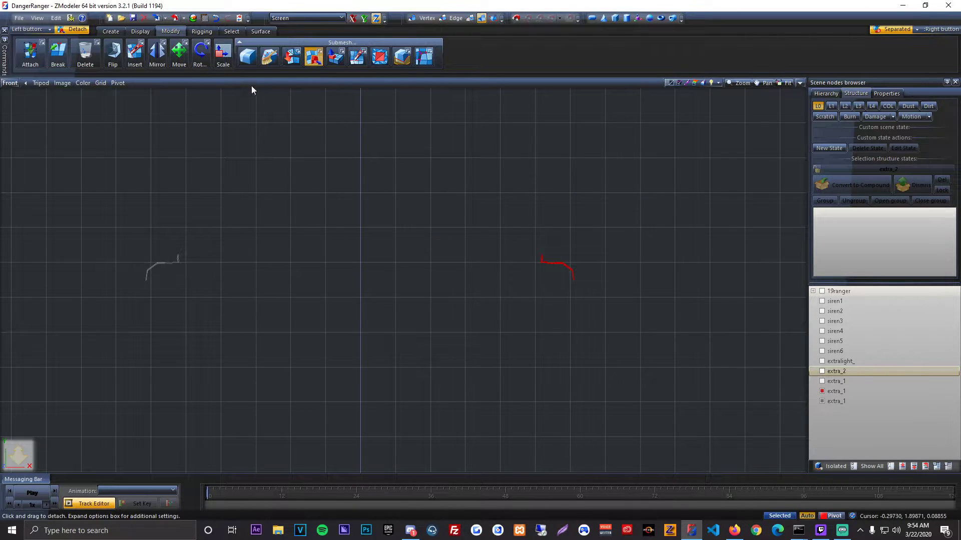
{"action": "left_click", "coordinate": [188, 63]}
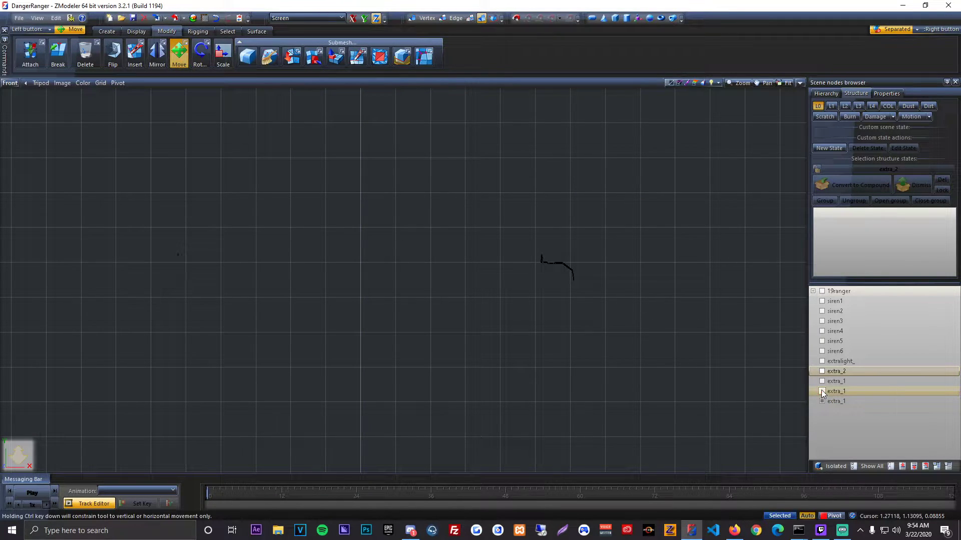
{"action": "right_click", "coordinate": [843, 393]}
{"action": "left_click", "coordinate": [927, 408]}
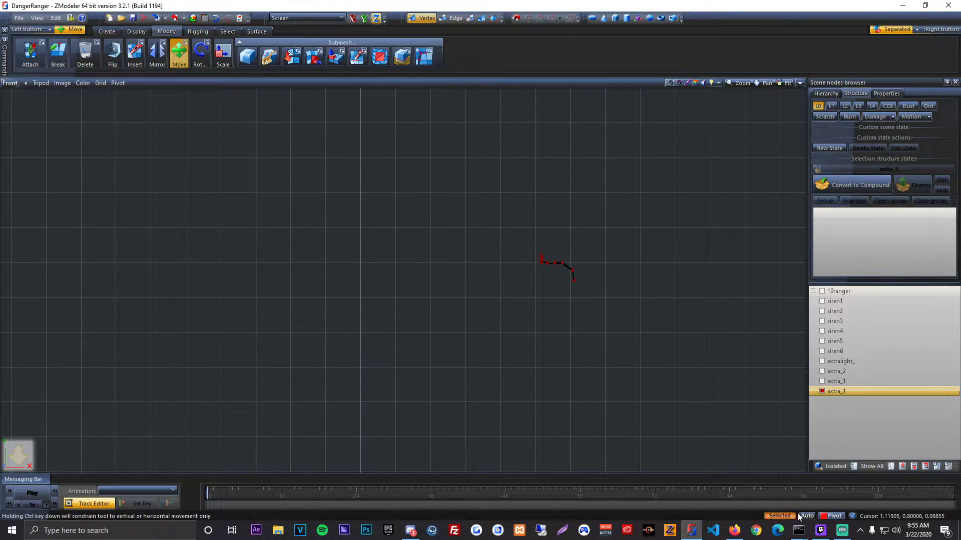
Step: Select all vertices of the remaining hook, then bring back the truck with its four doors hidden
{"action": "right_click_drag", "start_coordinate": [514, 226], "coordinate": [638, 330]}
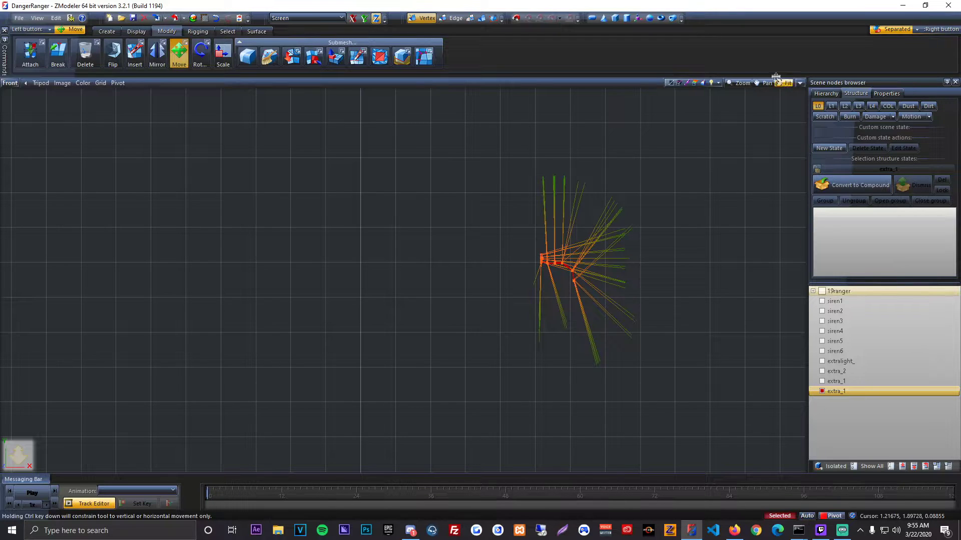
{"action": "left_click", "coordinate": [798, 84]}
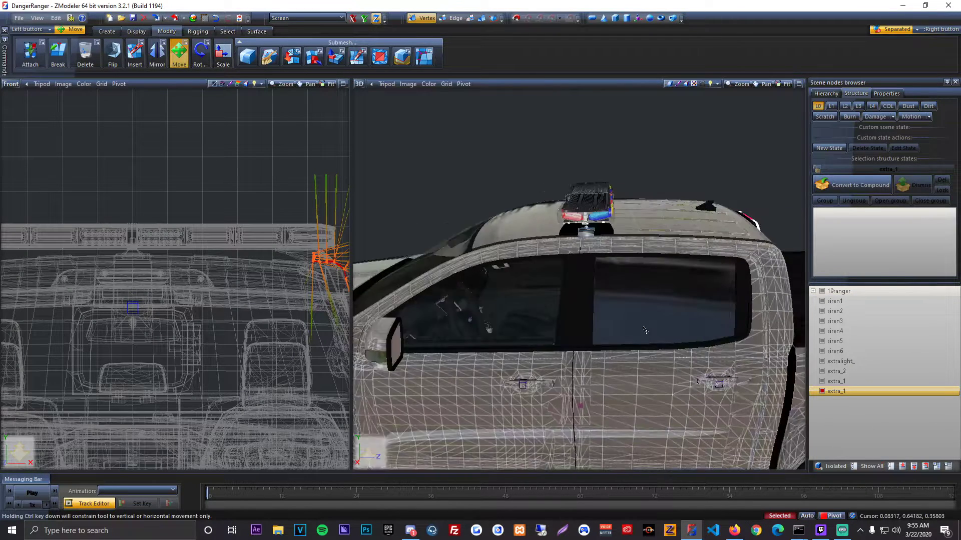
{"action": "left_click", "coordinate": [813, 291]}
{"action": "left_click", "coordinate": [821, 300]}
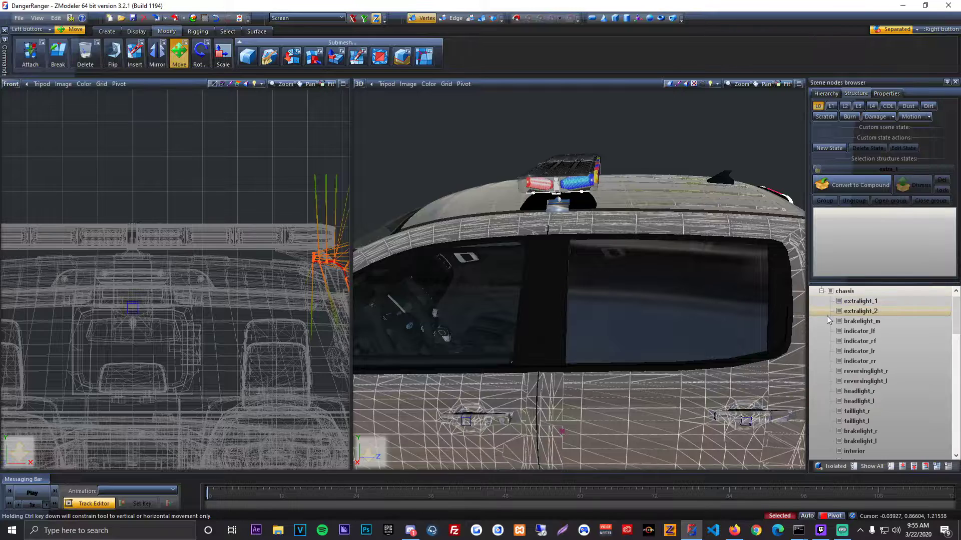
{"action": "scroll", "coordinate": [856, 360], "scroll_direction": "down", "scroll_amount": 10}
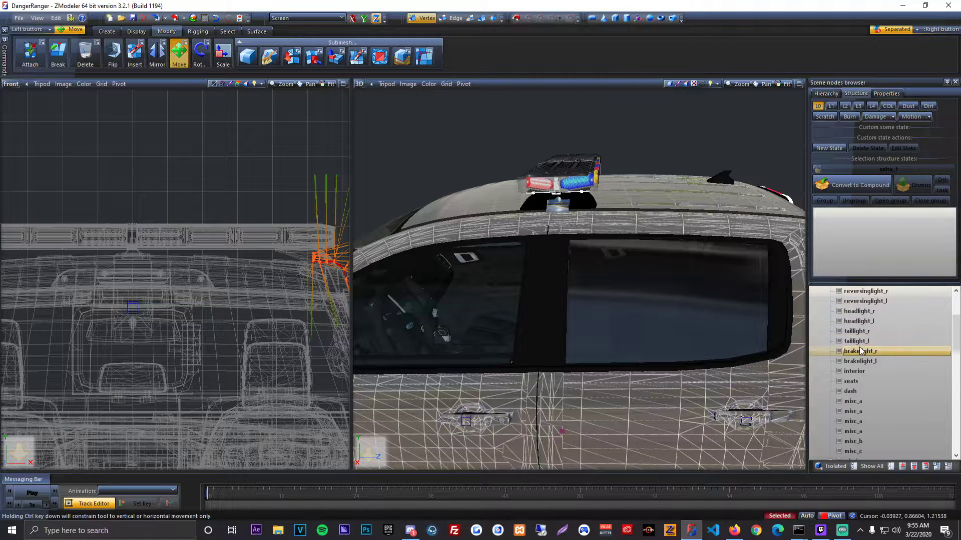
{"action": "left_click", "coordinate": [839, 360]}
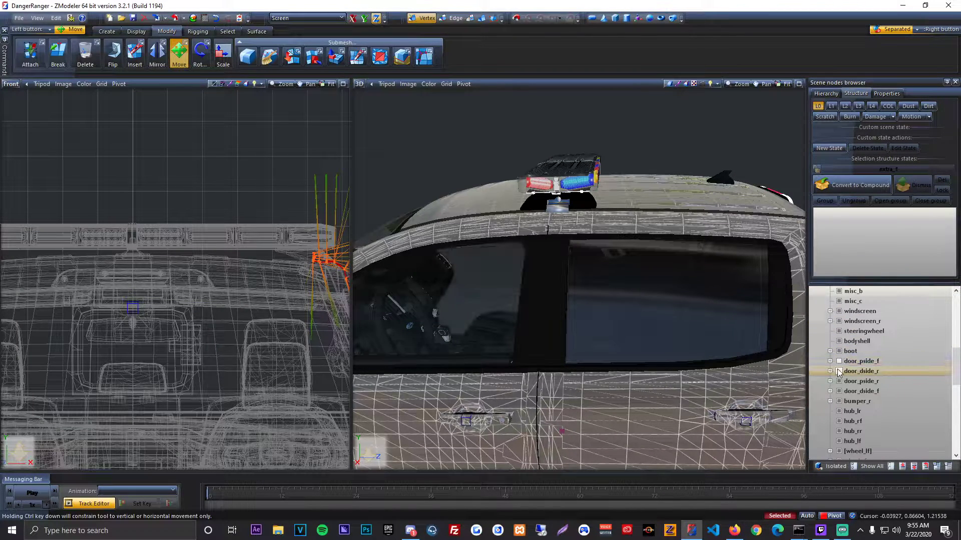
{"action": "left_click", "coordinate": [839, 370]}
{"action": "left_click", "coordinate": [839, 379]}
{"action": "left_click", "coordinate": [840, 388]}
{"action": "scroll", "coordinate": [826, 314], "scroll_direction": "up", "scroll_amount": 10}
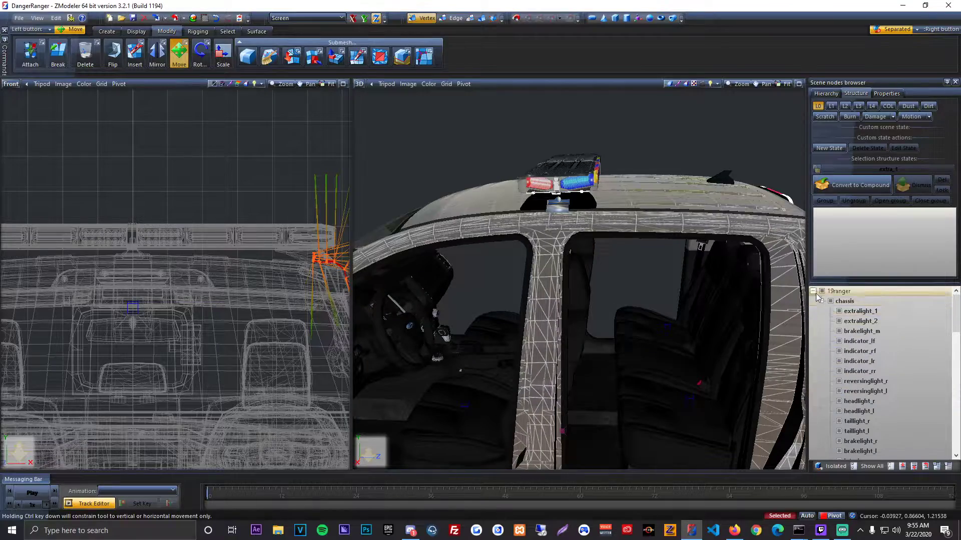
{"action": "left_click", "coordinate": [814, 291]}
Step: Scale the selected hook wider along the X axis only so it reaches the roof's edge
{"action": "middle_click_drag", "start_coordinate": [695, 260], "coordinate": [425, 168]}
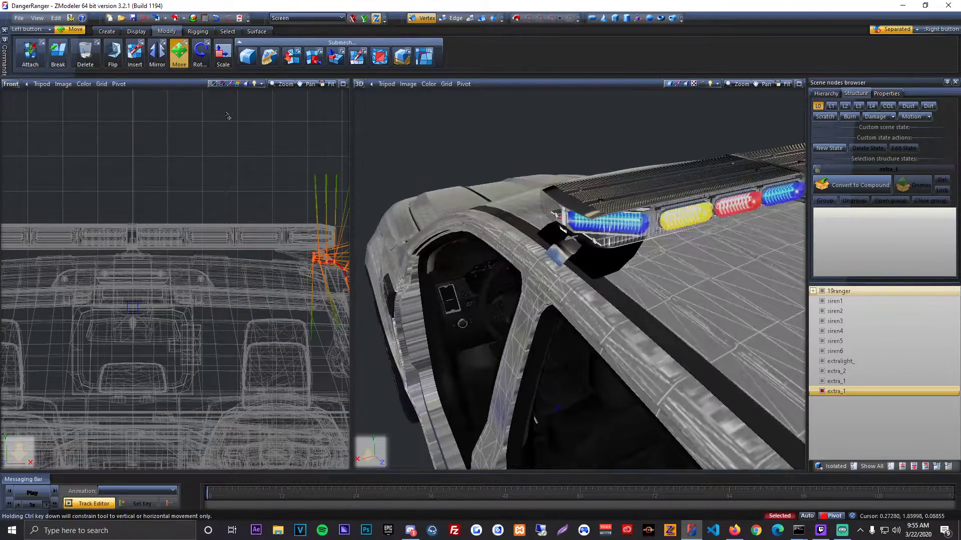
{"action": "middle_click_drag", "start_coordinate": [228, 116], "coordinate": [137, 116]}
{"action": "scroll", "coordinate": [137, 116], "scroll_direction": "up", "scroll_amount": 1}
{"action": "scroll", "coordinate": [594, 288], "scroll_direction": "up", "scroll_amount": 4}
{"action": "middle_click_drag", "start_coordinate": [480, 280], "coordinate": [613, 253]}
{"action": "left_click", "coordinate": [220, 68]}
{"action": "left_click", "coordinate": [356, 23]}
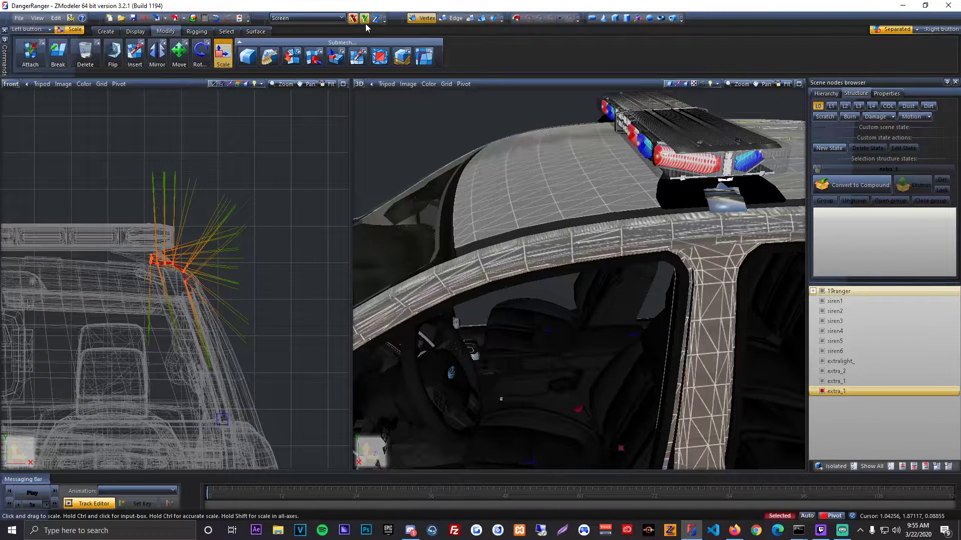
{"action": "left_click", "coordinate": [365, 21]}
{"action": "left_click_drag", "start_coordinate": [321, 202], "coordinate": [371, 108]}
{"action": "middle_click_drag", "start_coordinate": [524, 188], "coordinate": [385, 206]}
Step: Move the widened hook inward along the X axis to line it up with the lightbar's foot
{"action": "left_click", "coordinate": [185, 66]}
{"action": "left_click_drag", "start_coordinate": [291, 155], "coordinate": [230, 155]}
{"action": "middle_click_drag", "start_coordinate": [627, 230], "coordinate": [531, 223]}
{"action": "middle_click_drag", "start_coordinate": [594, 226], "coordinate": [489, 237]}
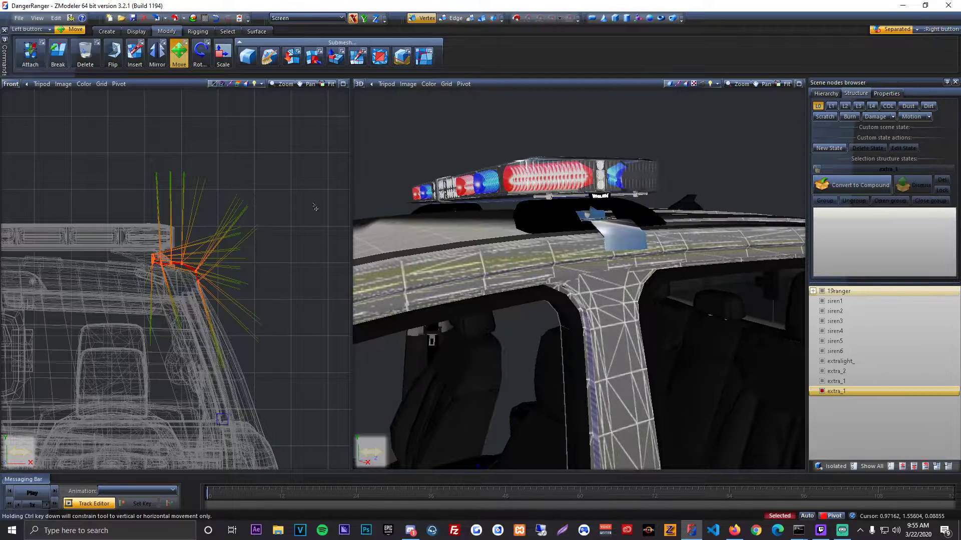
Step: Scale the hook taller along the Y axis and move it down onto the edge of the roof beneath the lightbar
{"action": "left_click_drag", "start_coordinate": [314, 204], "coordinate": [291, 82]}
{"action": "left_click", "coordinate": [223, 58]}
{"action": "scroll", "coordinate": [318, 172], "scroll_direction": "down", "scroll_amount": 1}
{"action": "scroll", "coordinate": [319, 172], "scroll_direction": "up", "scroll_amount": 1}
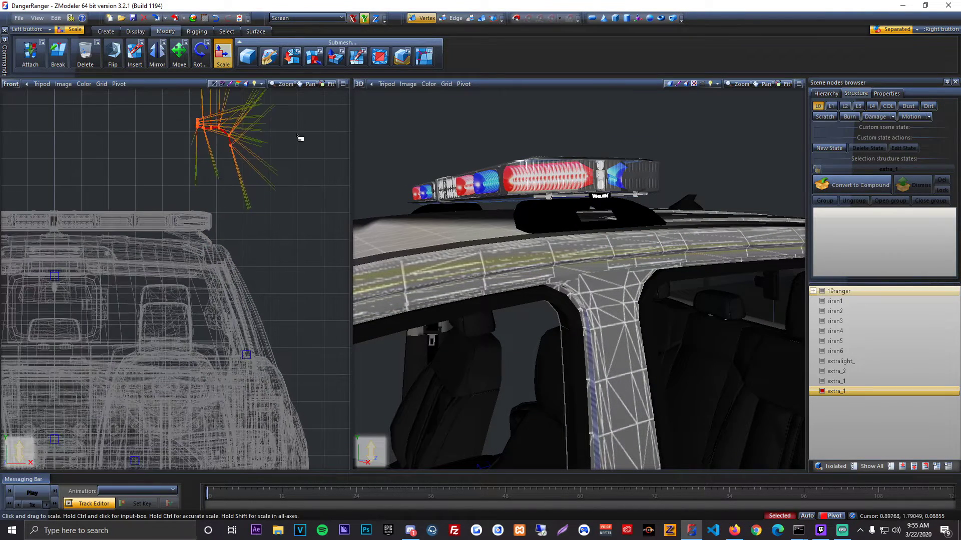
{"action": "left_click", "coordinate": [179, 55]}
{"action": "left_click_drag", "start_coordinate": [302, 156], "coordinate": [334, 270]}
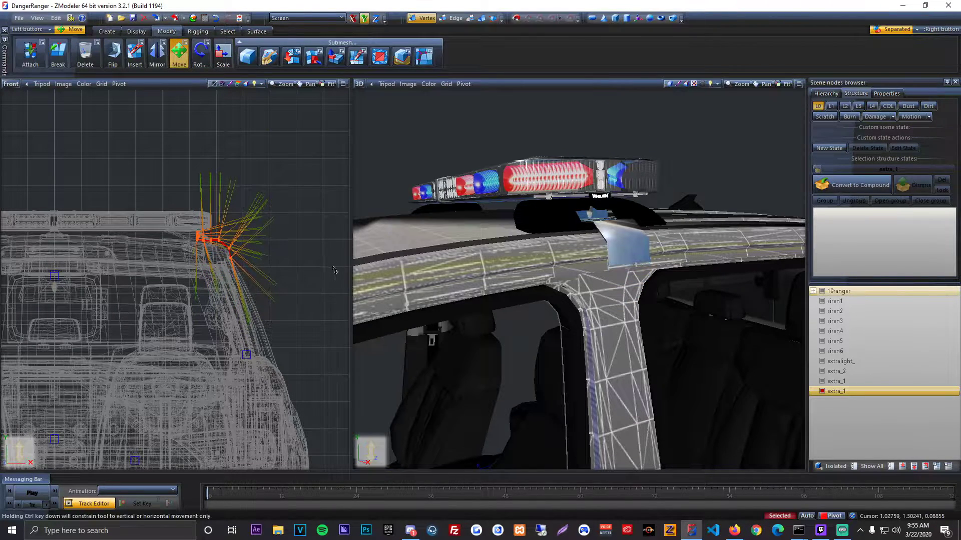
{"action": "middle_click_drag", "start_coordinate": [611, 265], "coordinate": [549, 273]}
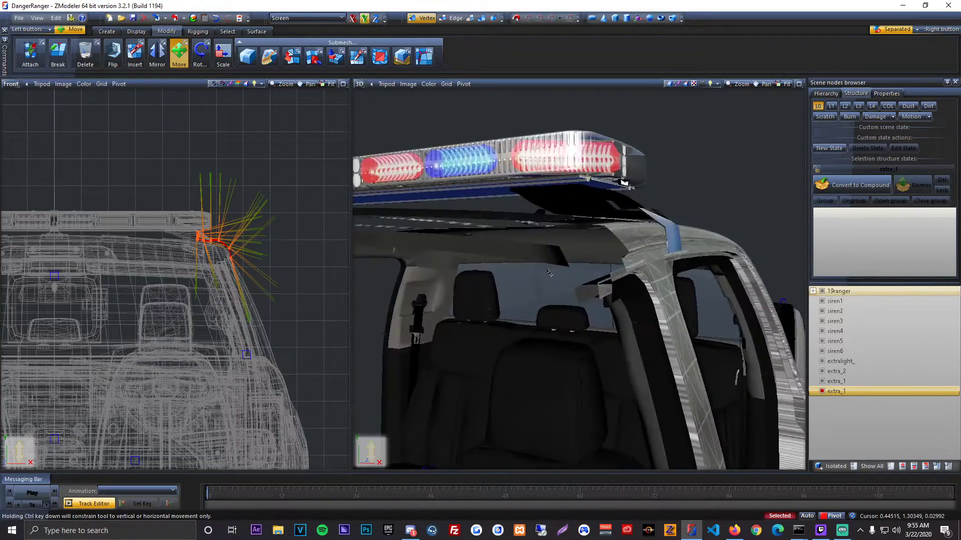
Step: Show the truck's doors temporarily to check the hook against the roof edge and door frames, and hide all four doors again
{"action": "left_click", "coordinate": [223, 57]}
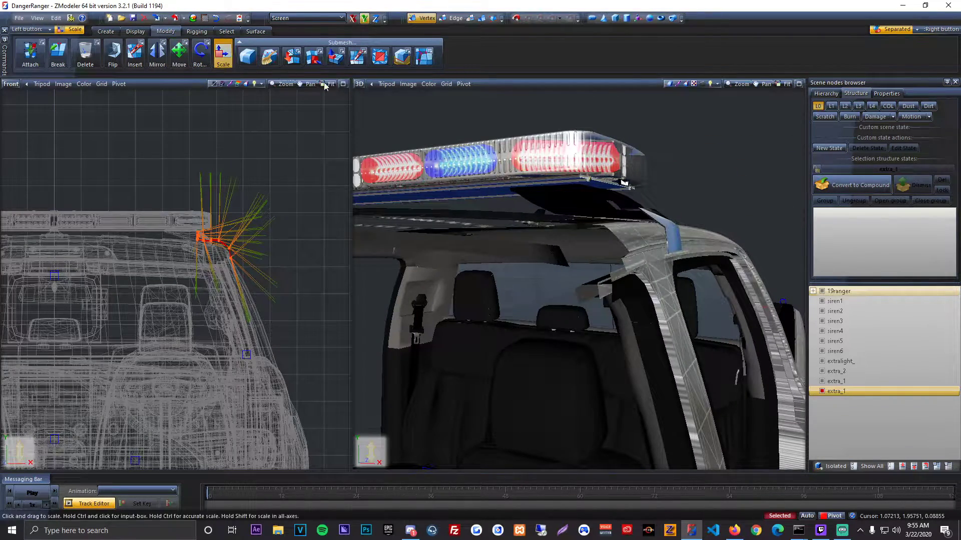
{"action": "middle_click_drag", "start_coordinate": [596, 192], "coordinate": [760, 308]}
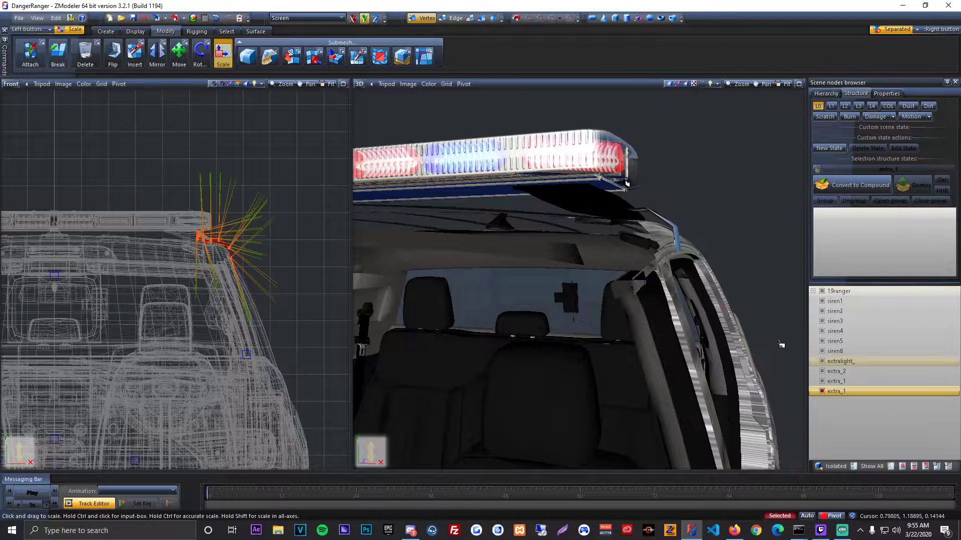
{"action": "left_click", "coordinate": [813, 292]}
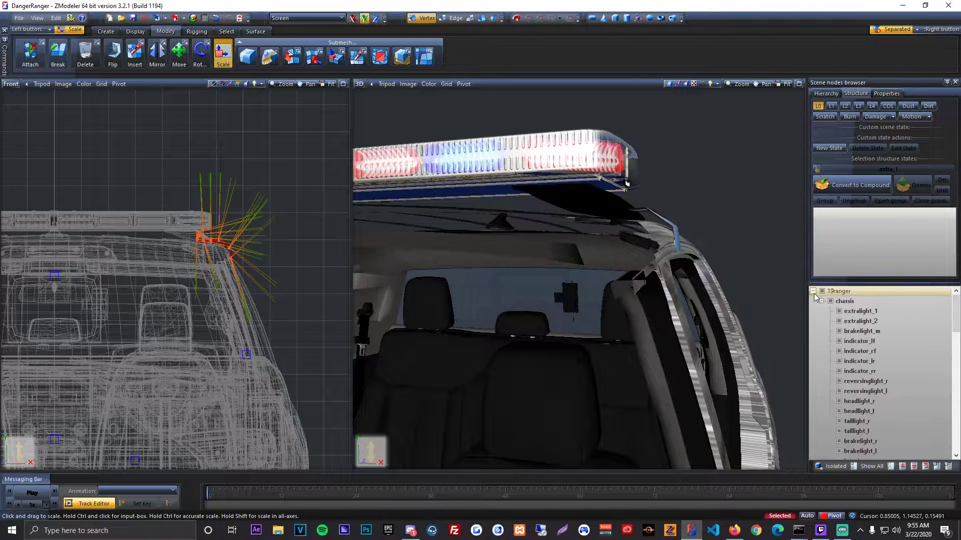
{"action": "scroll", "coordinate": [852, 383], "scroll_direction": "down", "scroll_amount": 6}
{"action": "scroll", "coordinate": [850, 406], "scroll_direction": "down", "scroll_amount": 2}
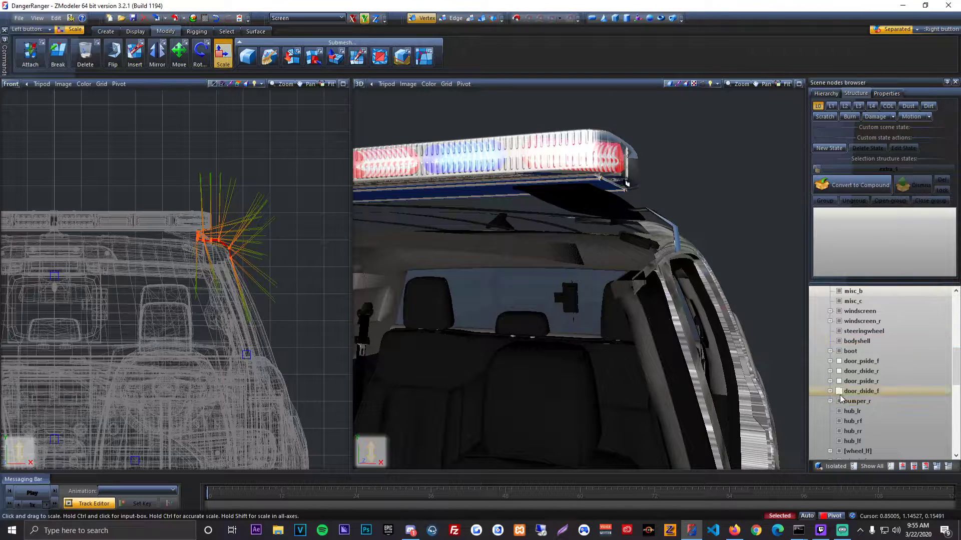
{"action": "left_click", "coordinate": [840, 382]}
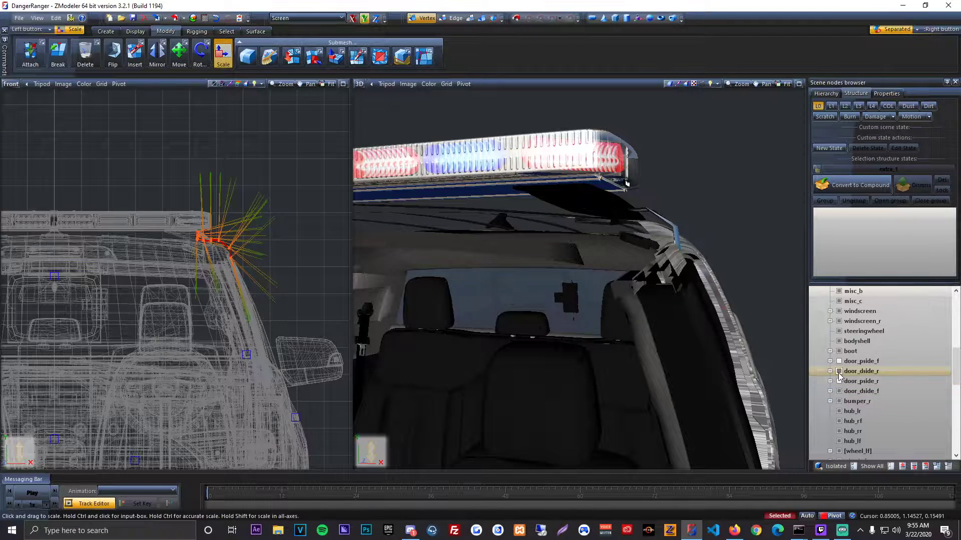
{"action": "left_click", "coordinate": [838, 373]}
{"action": "left_click", "coordinate": [839, 373]}
{"action": "left_click", "coordinate": [840, 362]}
{"action": "middle_click_drag", "start_coordinate": [754, 367], "coordinate": [666, 263]}
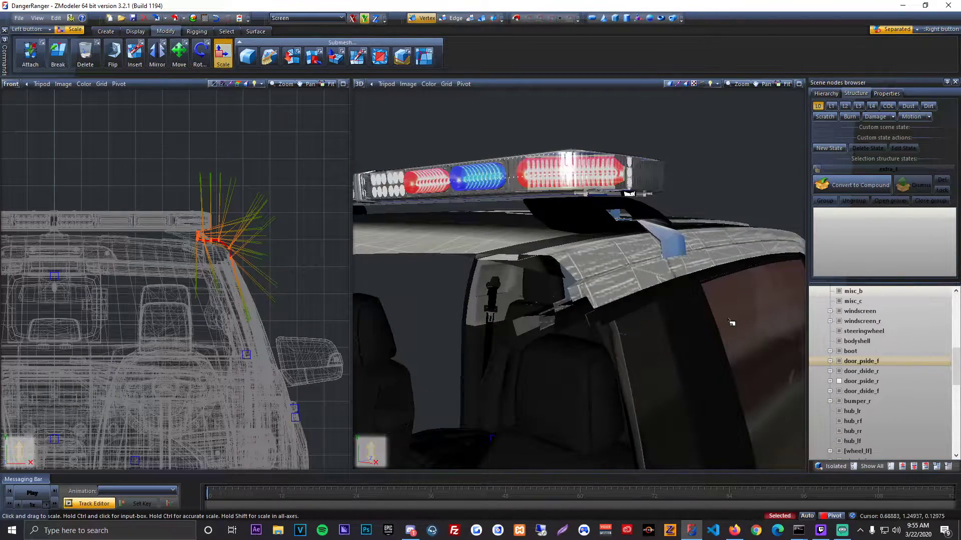
{"action": "left_click", "coordinate": [839, 362]}
{"action": "left_click", "coordinate": [839, 391]}
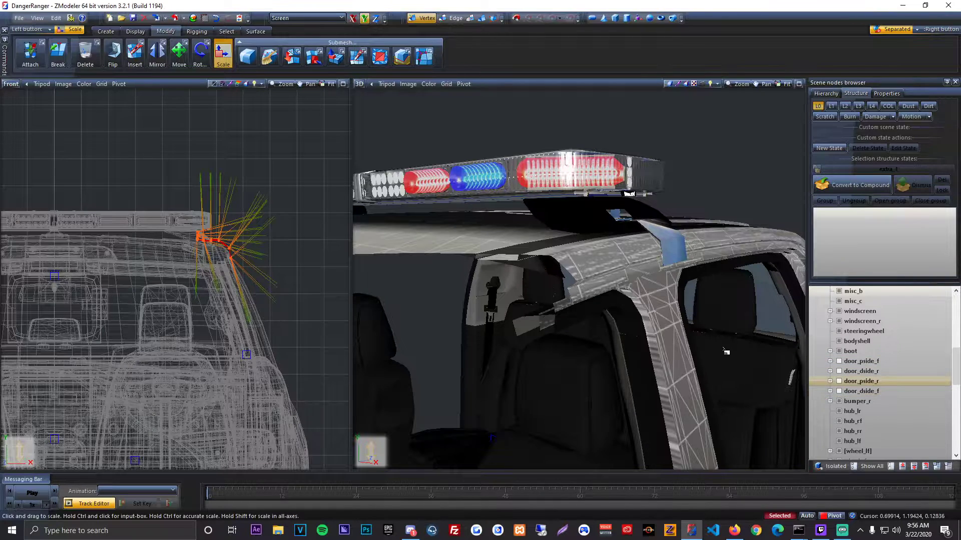
Step: Flatten the selected hook slightly along the Y axis and move it back up onto the roof's edge beneath the lightbar
{"action": "left_click_drag", "start_coordinate": [302, 197], "coordinate": [318, 173]}
{"action": "left_click", "coordinate": [181, 56]}
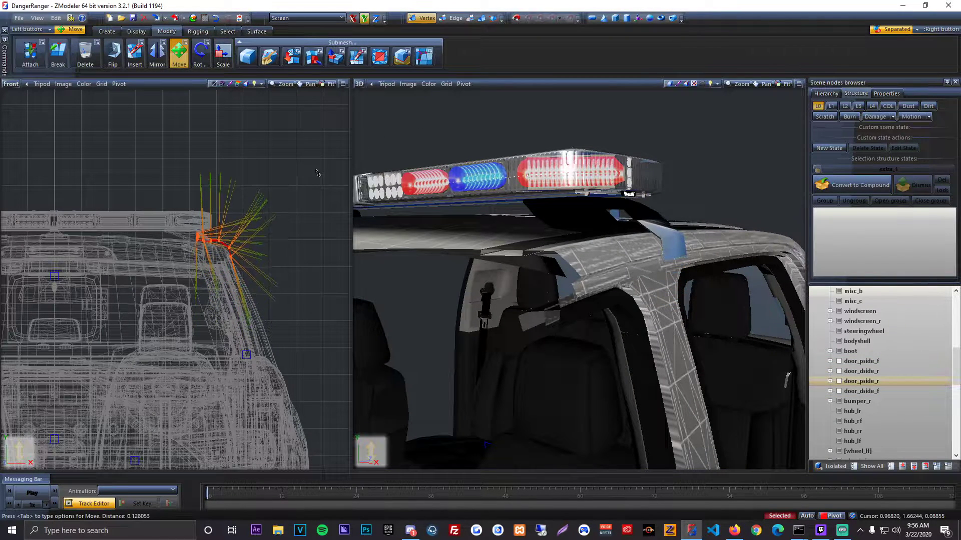
{"action": "middle_click_drag", "start_coordinate": [502, 233], "coordinate": [483, 253]}
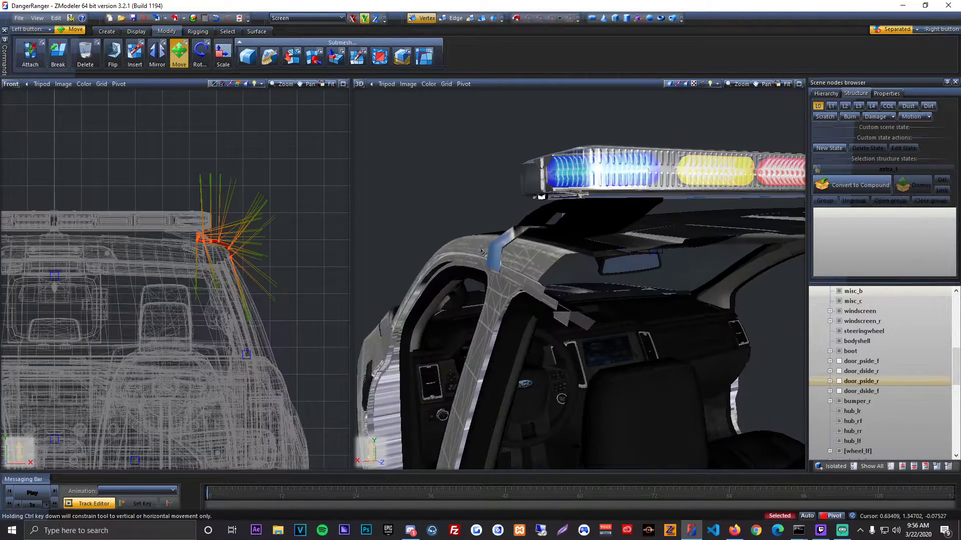
{"action": "left_click", "coordinate": [220, 57]}
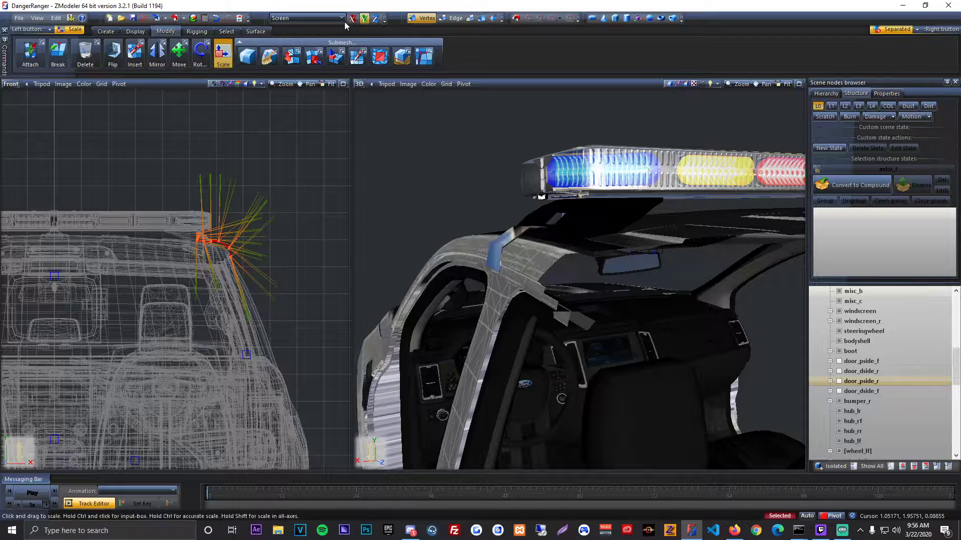
{"action": "left_click", "coordinate": [363, 21]}
{"action": "left_click_drag", "start_coordinate": [330, 158], "coordinate": [292, 169]}
{"action": "left_click", "coordinate": [179, 55]}
{"action": "middle_click_drag", "start_coordinate": [467, 210], "coordinate": [448, 232]}
{"action": "left_click_drag", "start_coordinate": [329, 239], "coordinate": [325, 240]}
{"action": "middle_click_drag", "start_coordinate": [475, 235], "coordinate": [466, 98]}
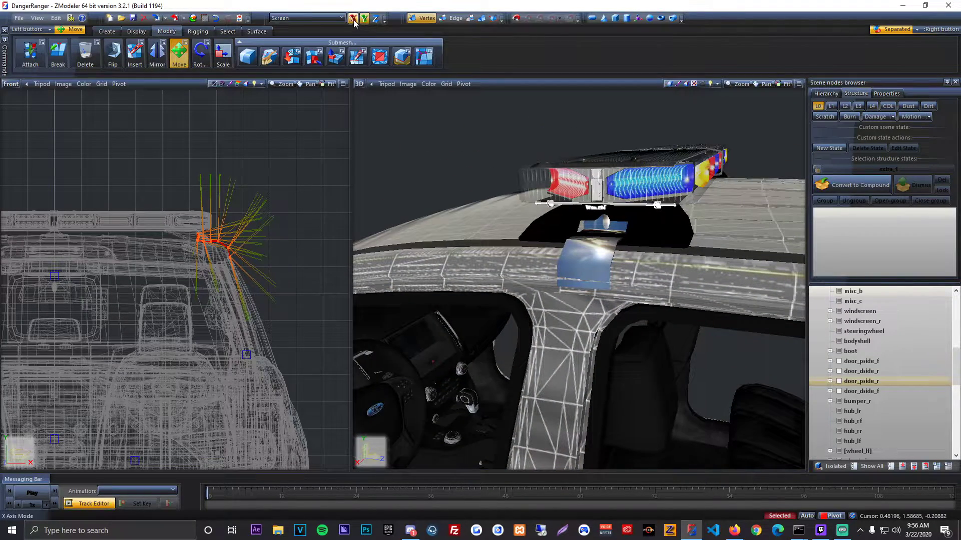
Step: Scale the hook down a little more along the Y axis and raise it back to the lightbar's foot
{"action": "middle_click_drag", "start_coordinate": [451, 210], "coordinate": [458, 183]}
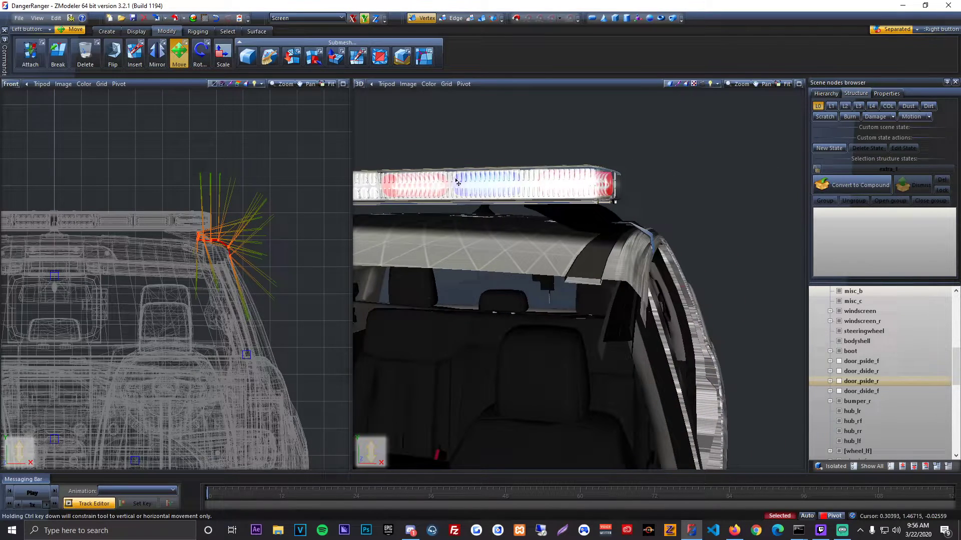
{"action": "left_click", "coordinate": [225, 58]}
{"action": "left_click_drag", "start_coordinate": [324, 163], "coordinate": [309, 184]}
{"action": "left_click", "coordinate": [180, 56]}
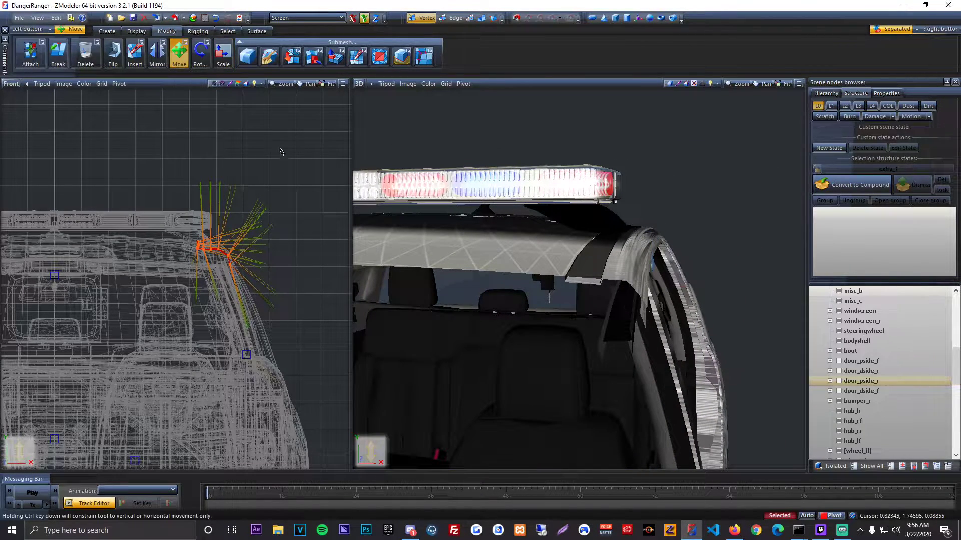
{"action": "left_click_drag", "start_coordinate": [281, 152], "coordinate": [286, 143]}
{"action": "middle_click_drag", "start_coordinate": [570, 198], "coordinate": [442, 218]}
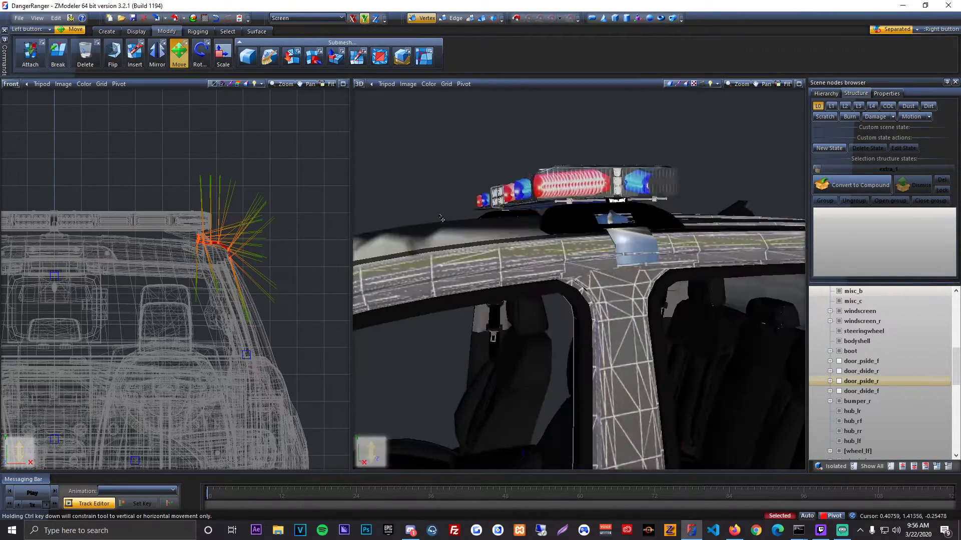
Step: Reduce the hook's height once more along the Y axis, and reposition it vertically so it follows the roof's curve
{"action": "left_click", "coordinate": [225, 57]}
{"action": "left_click_drag", "start_coordinate": [283, 143], "coordinate": [311, 221]}
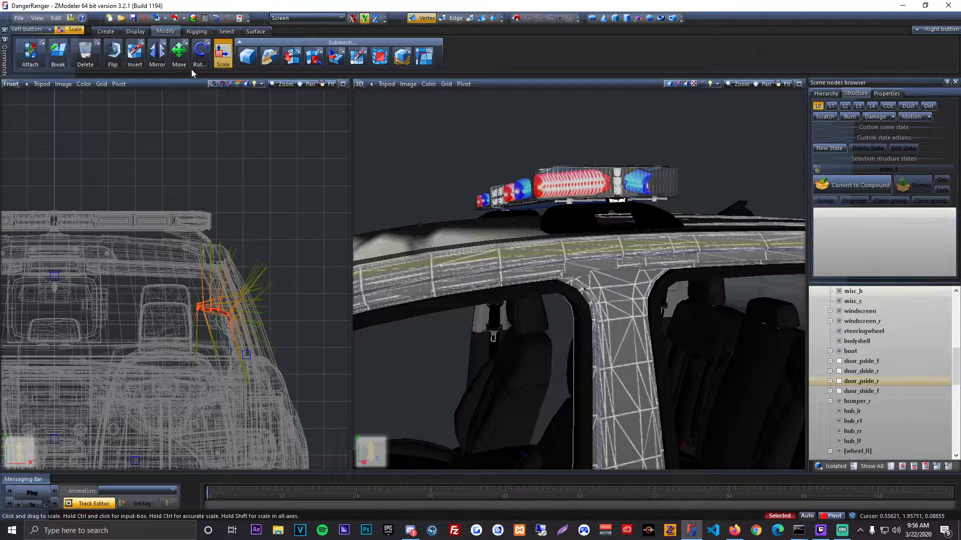
{"action": "left_click", "coordinate": [181, 56]}
{"action": "left_click_drag", "start_coordinate": [282, 176], "coordinate": [302, 122]}
{"action": "middle_click_drag", "start_coordinate": [380, 185], "coordinate": [299, 198]}
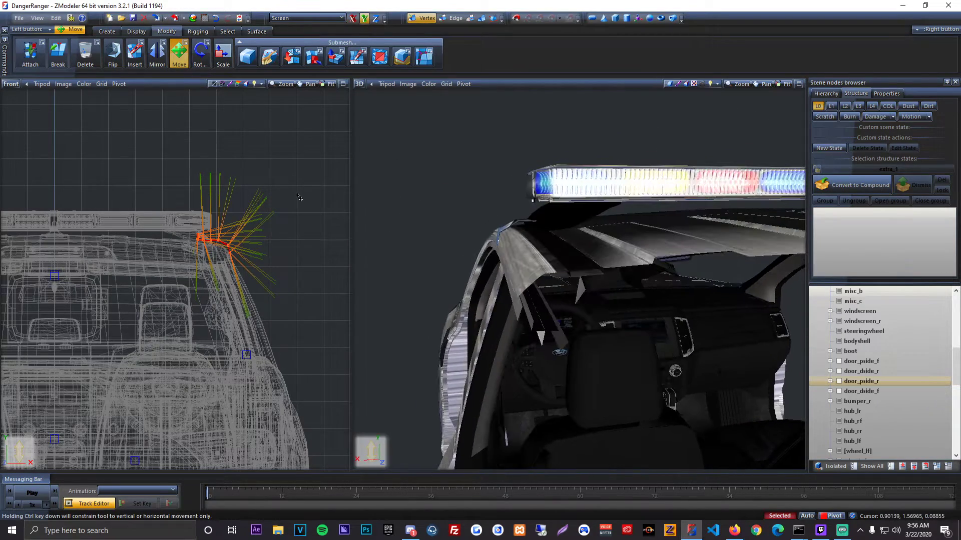
{"action": "middle_click_drag", "start_coordinate": [449, 211], "coordinate": [307, 210]}
{"action": "left_click_drag", "start_coordinate": [306, 210], "coordinate": [309, 207]}
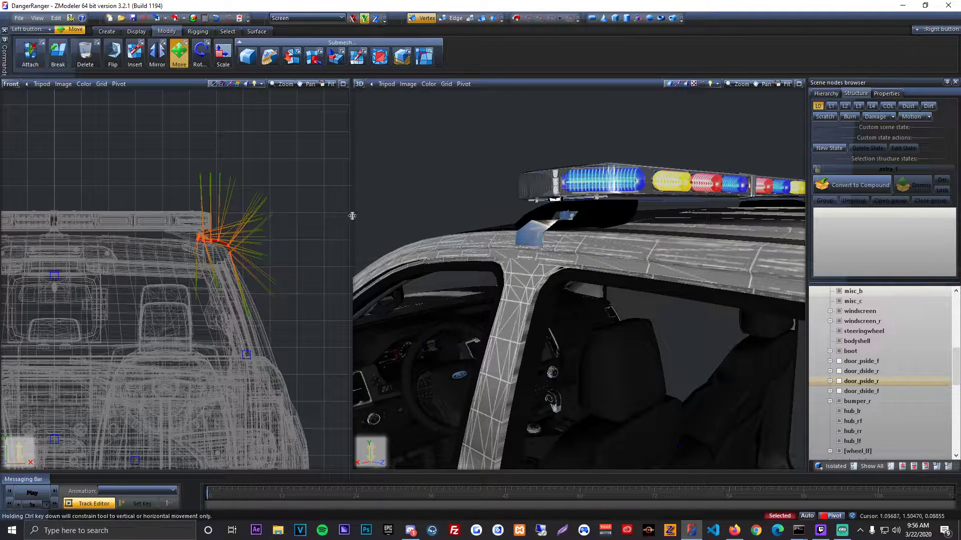
{"action": "middle_click_drag", "start_coordinate": [410, 220], "coordinate": [385, 233]}
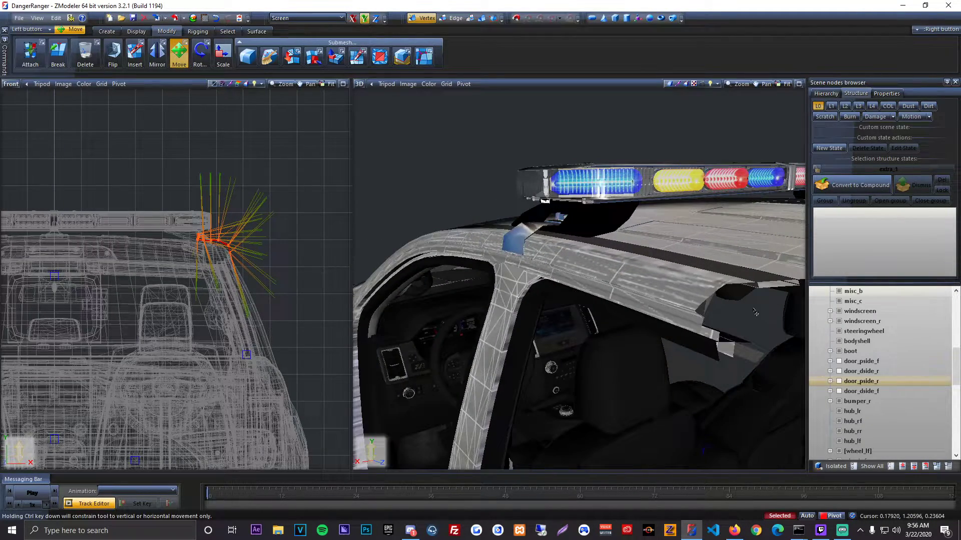
Step: Isolate the hook, limit the vertex selection to its outer end that wraps over the roof's edge, and show all parts again
{"action": "left_click", "coordinate": [892, 467]}
{"action": "scroll", "coordinate": [869, 350], "scroll_direction": "up", "scroll_amount": 10}
{"action": "left_click", "coordinate": [813, 292]}
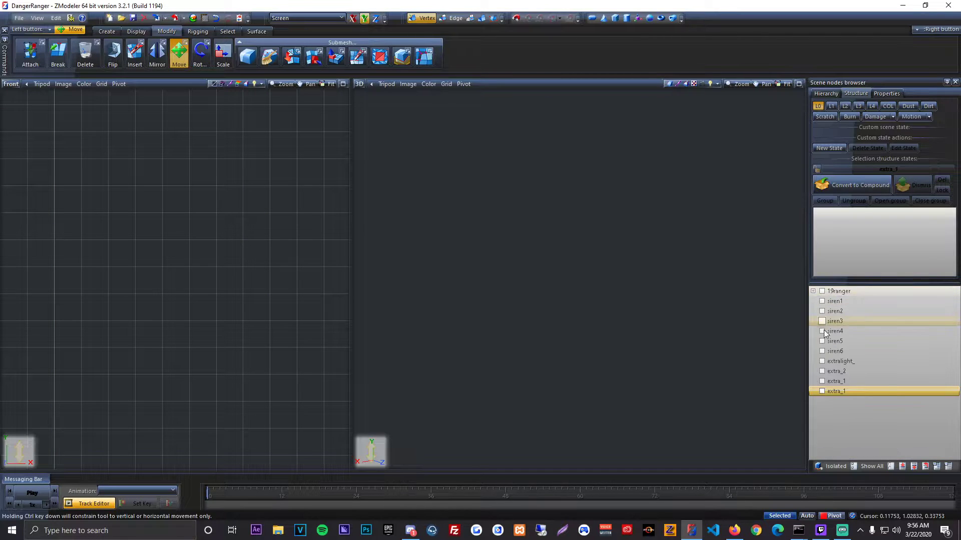
{"action": "left_click", "coordinate": [822, 392]}
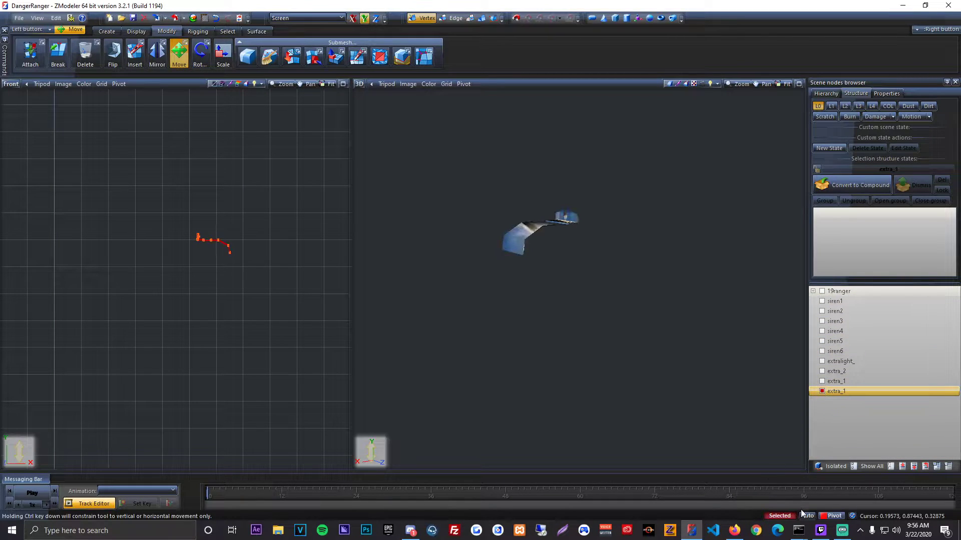
{"action": "scroll", "coordinate": [190, 273], "scroll_direction": "up", "scroll_amount": 4}
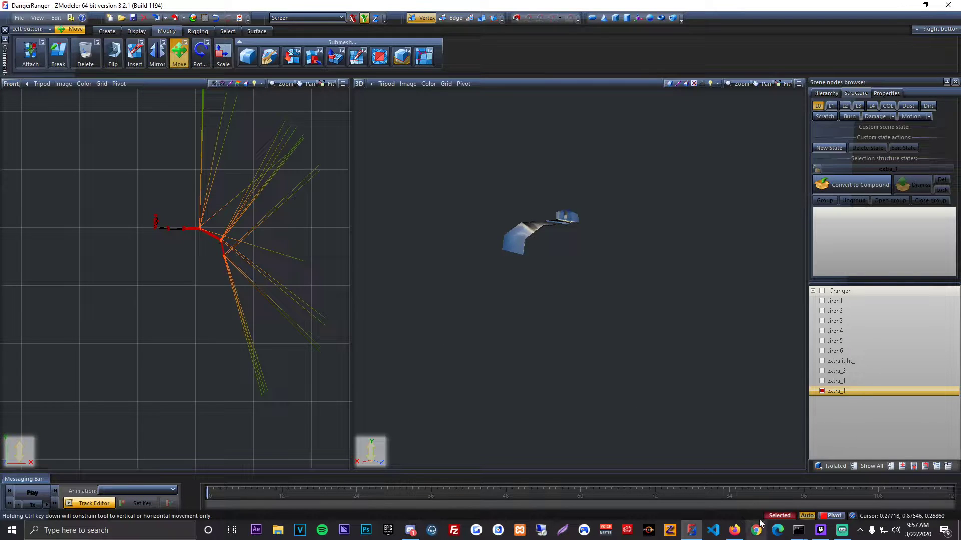
{"action": "left_click", "coordinate": [869, 466]}
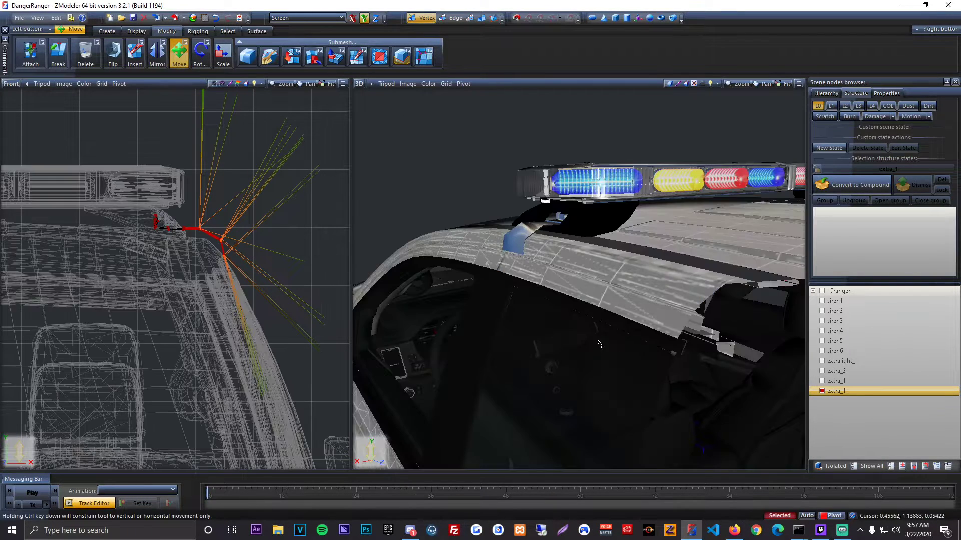
Step: Try scaling the hook's selected outer vertices along the Y axis, and undo it
{"action": "left_click", "coordinate": [222, 60]}
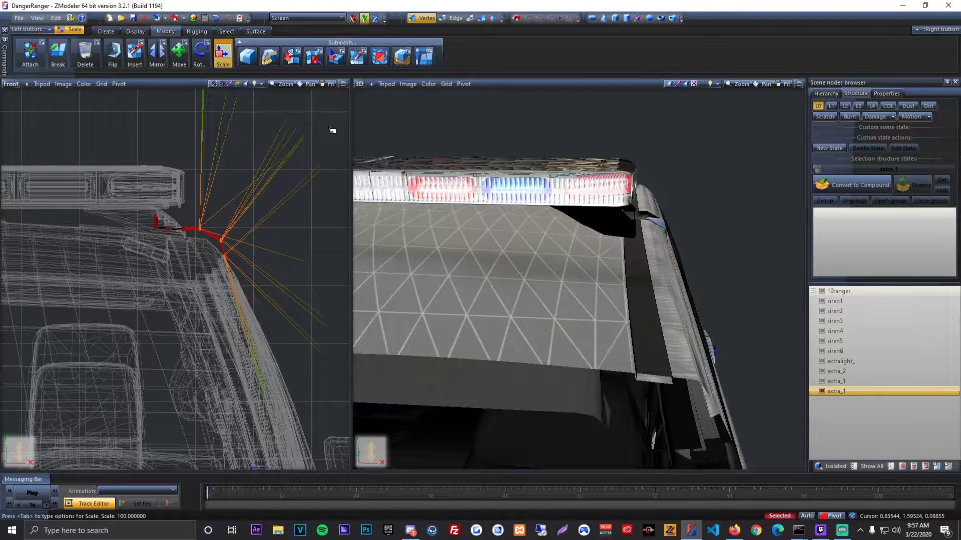
{"action": "left_click_drag", "start_coordinate": [332, 129], "coordinate": [376, 136]}
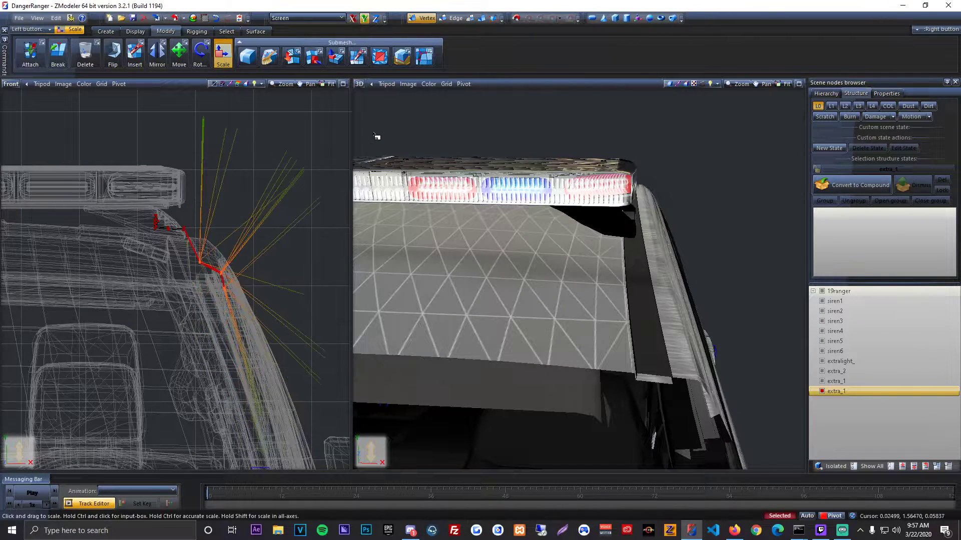
{"action": "left_click", "coordinate": [217, 17]}
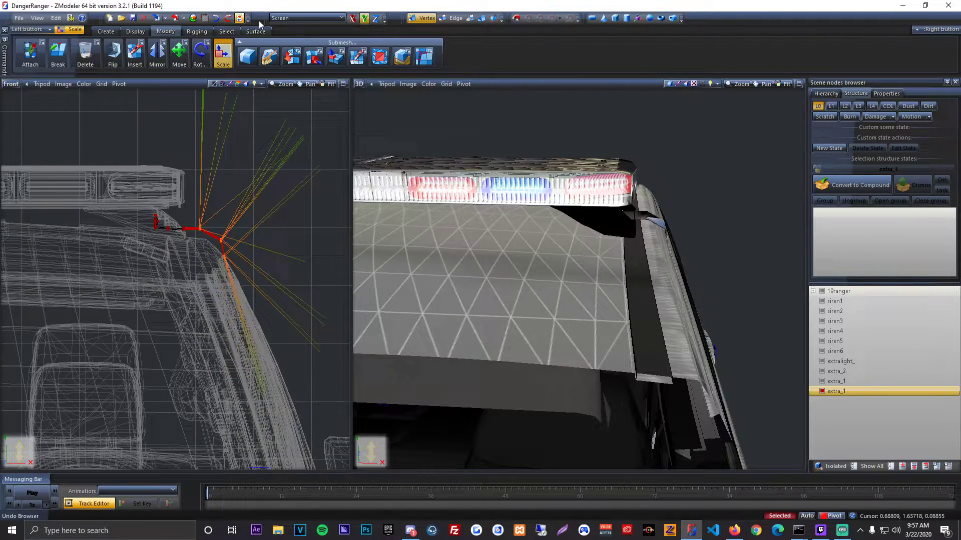
Step: Try scaling the hook's outer vertices slightly inward along the X axis, and undo it
{"action": "left_click", "coordinate": [354, 23]}
{"action": "middle_click_drag", "start_coordinate": [604, 223], "coordinate": [700, 237]}
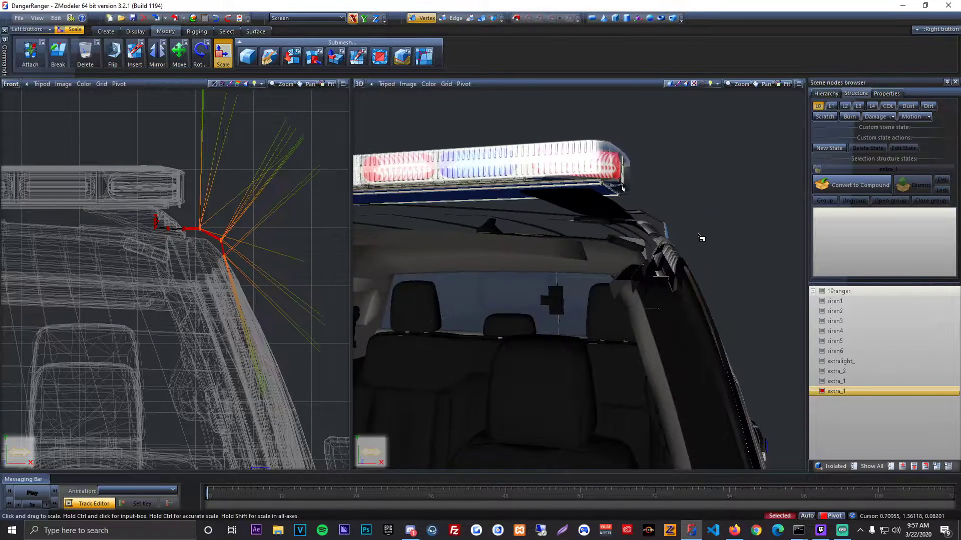
{"action": "left_click_drag", "start_coordinate": [300, 190], "coordinate": [317, 193]}
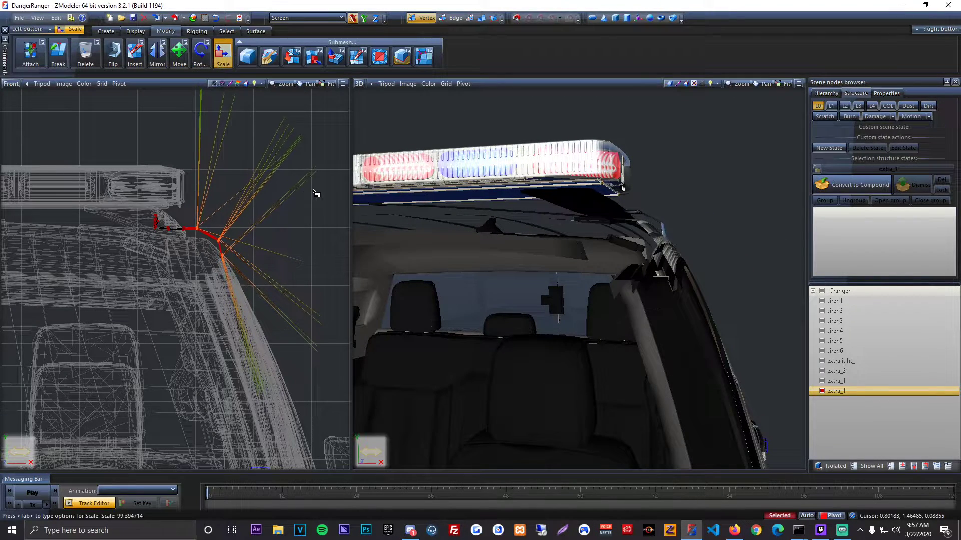
{"action": "left_click", "coordinate": [215, 17]}
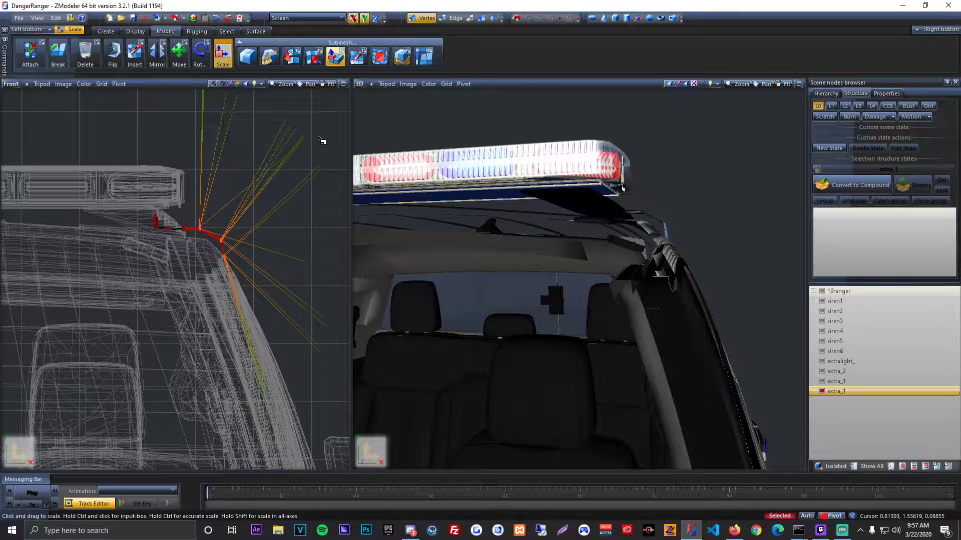
Step: Scale the hook's outer vertices along the Y axis to lower its outer end onto the roof's edge
{"action": "left_click_drag", "start_coordinate": [333, 136], "coordinate": [338, 151]}
{"action": "middle_click_drag", "start_coordinate": [575, 202], "coordinate": [495, 232]}
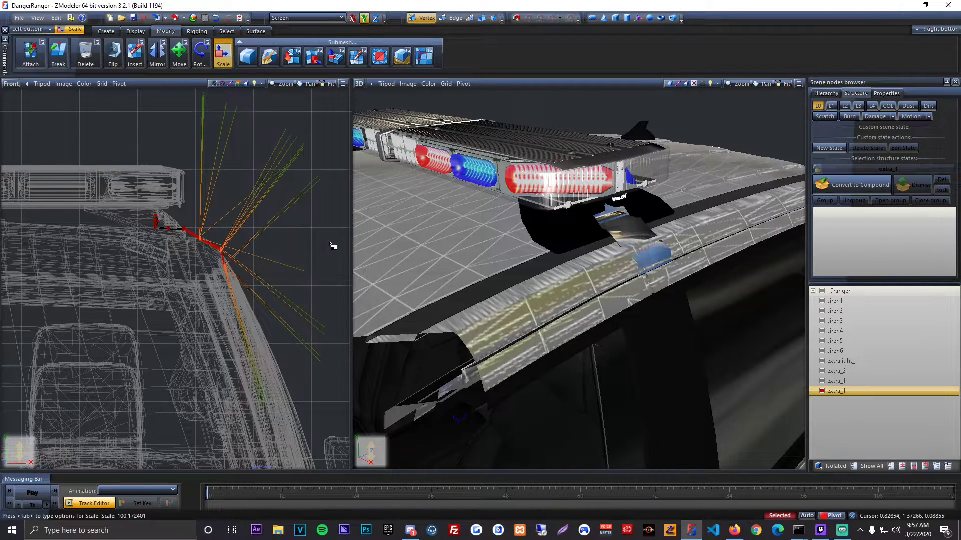
{"action": "left_click_drag", "start_coordinate": [332, 246], "coordinate": [346, 244]}
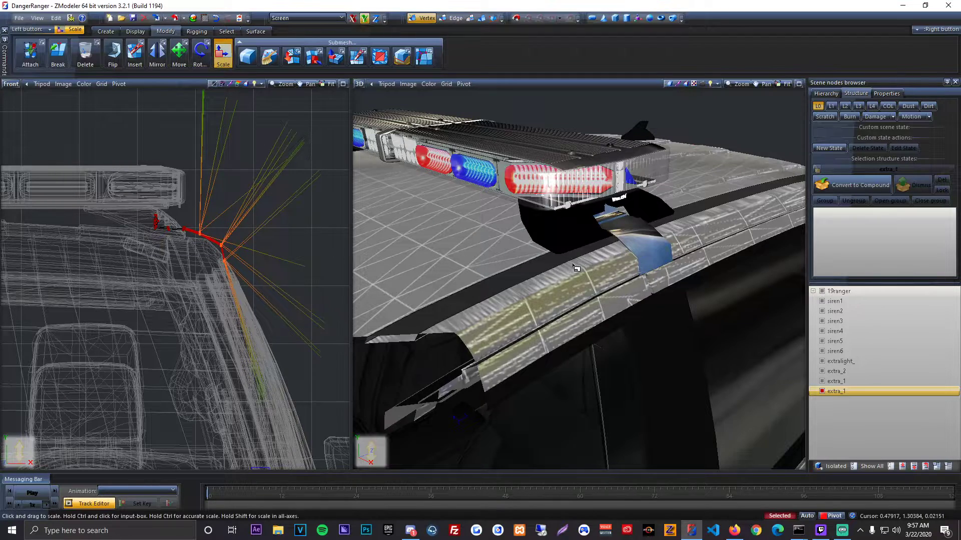
Step: Try scaling the hook's outer vertices slightly outward along the X axis, and undo it
{"action": "middle_click_drag", "start_coordinate": [576, 268], "coordinate": [589, 260]}
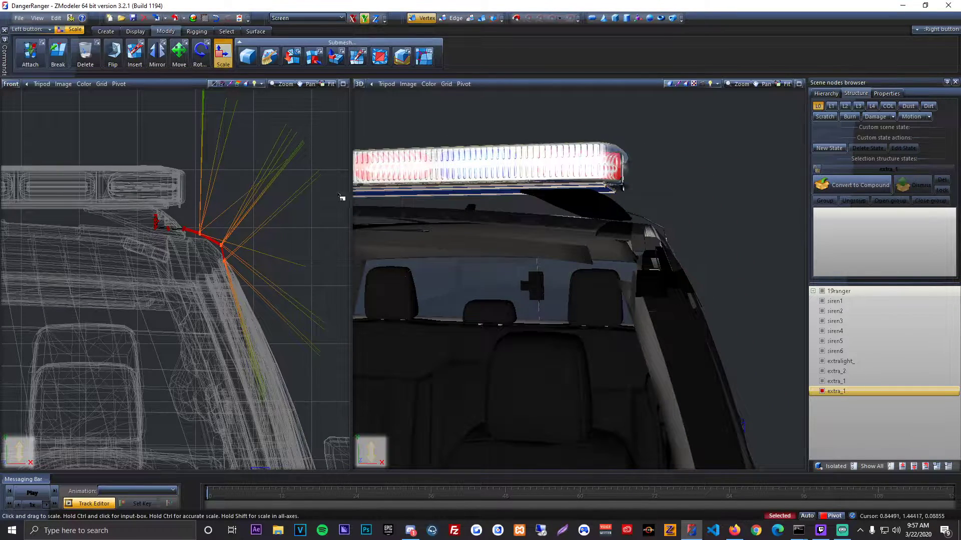
{"action": "left_click_drag", "start_coordinate": [316, 268], "coordinate": [339, 268]}
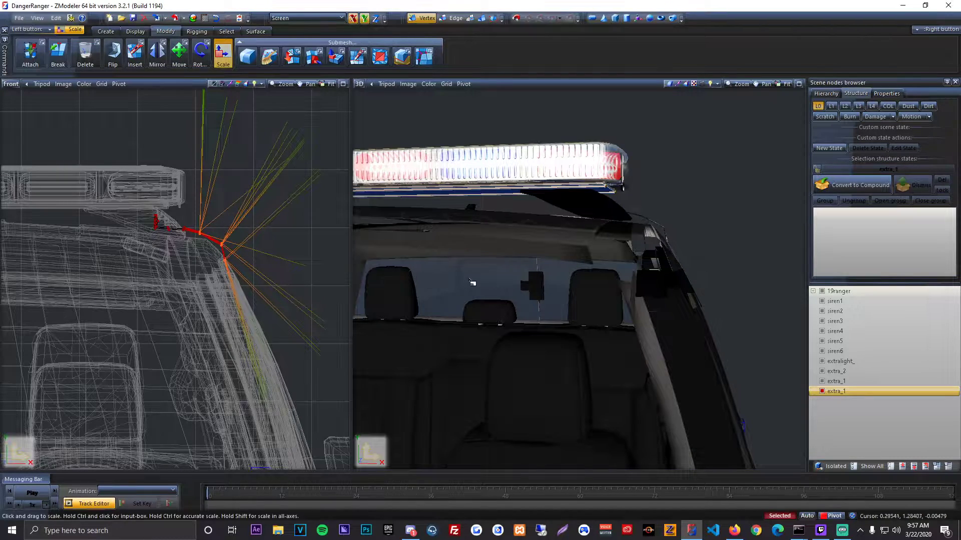
{"action": "left_click", "coordinate": [222, 22]}
Step: Fine-tune the outer vertices' scale along the Y axis so the hook's end lies just above the roof's edge
{"action": "middle_click_drag", "start_coordinate": [520, 160], "coordinate": [431, 189]}
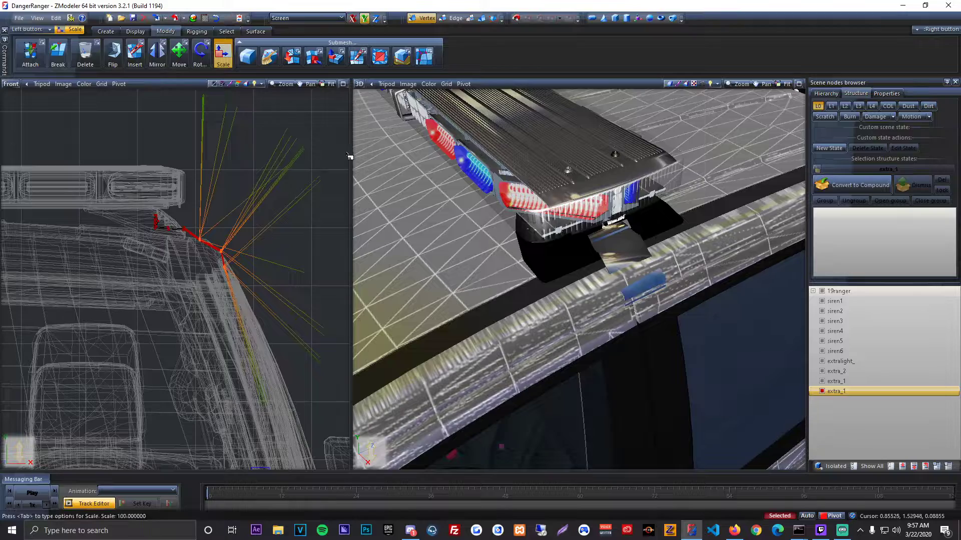
{"action": "left_click_drag", "start_coordinate": [350, 156], "coordinate": [353, 155]}
{"action": "middle_click_drag", "start_coordinate": [493, 203], "coordinate": [515, 198]}
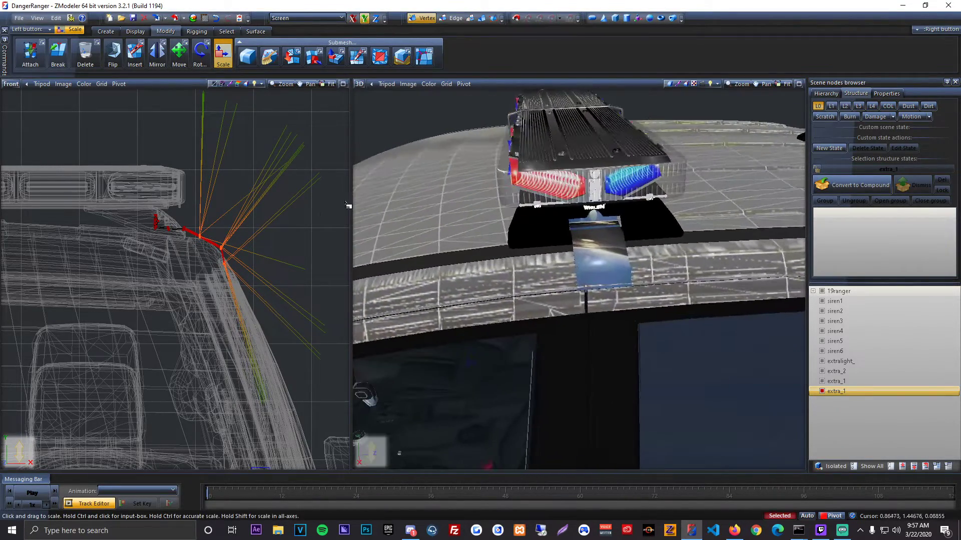
{"action": "left_click_drag", "start_coordinate": [323, 217], "coordinate": [328, 218]}
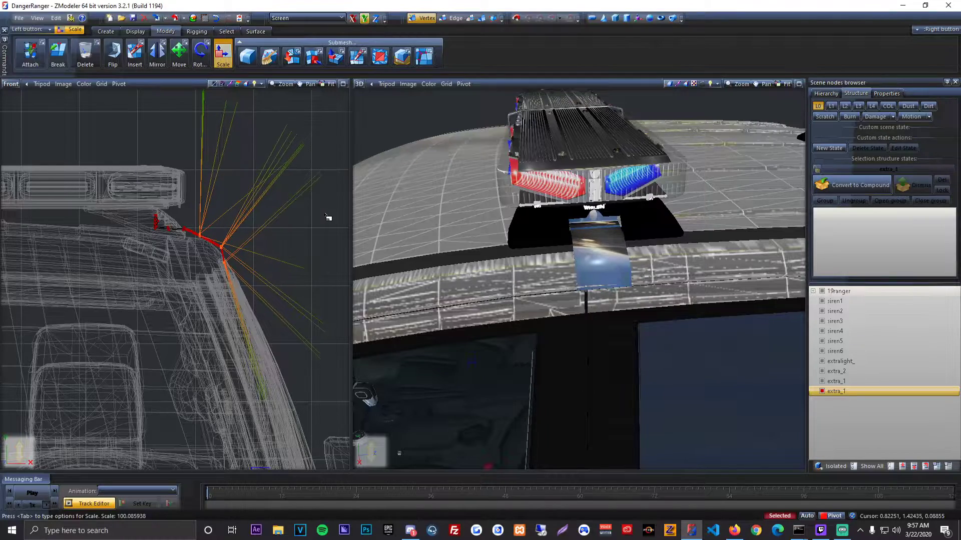
Step: Isolate the hook, select all its vertices beyond the inner end, show all parts, and scale the vertices slightly outward along the X axis
{"action": "middle_click_drag", "start_coordinate": [538, 238], "coordinate": [686, 356]}
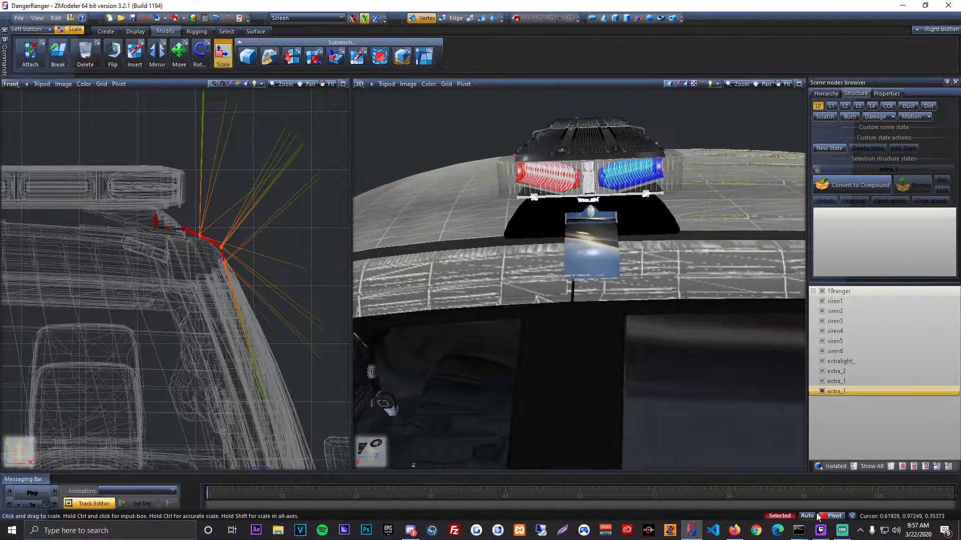
{"action": "left_click", "coordinate": [890, 467]}
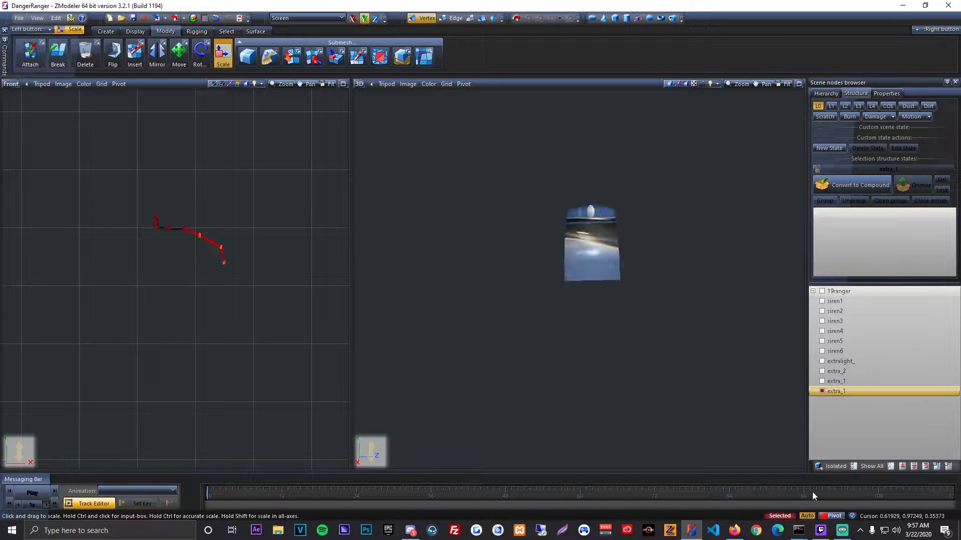
{"action": "right_click_drag", "start_coordinate": [315, 325], "coordinate": [320, 328]}
{"action": "scroll", "coordinate": [246, 223], "scroll_direction": "up", "scroll_amount": 2}
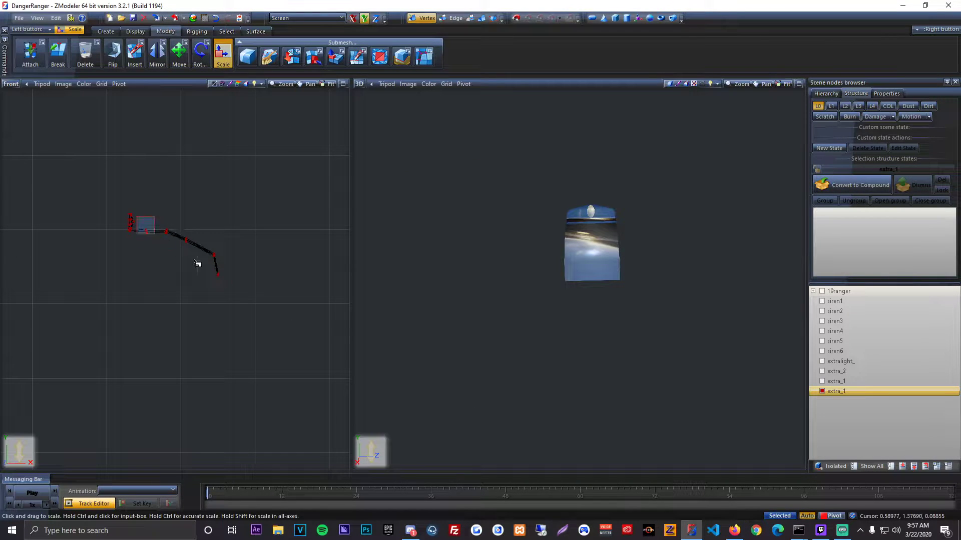
{"action": "right_click_drag", "start_coordinate": [138, 215], "coordinate": [139, 219]}
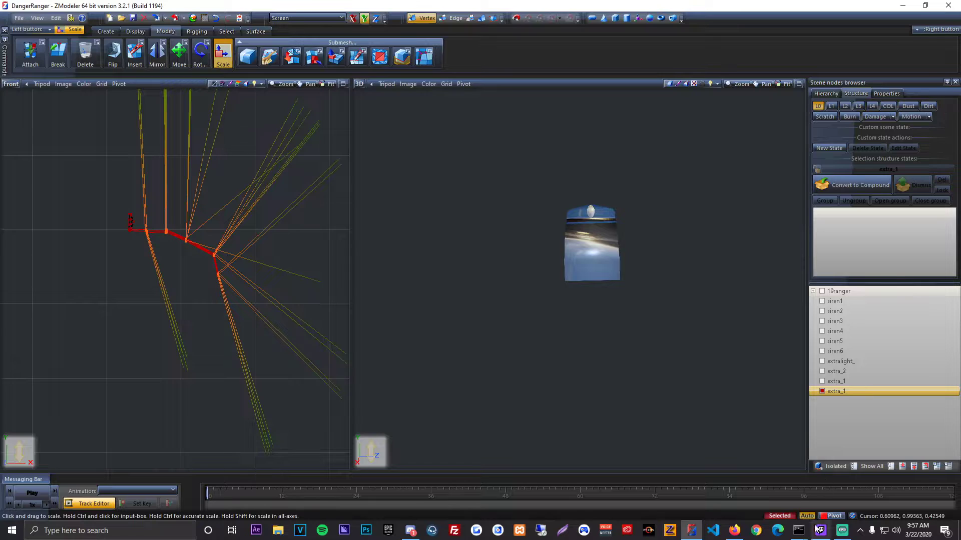
{"action": "left_click", "coordinate": [869, 467]}
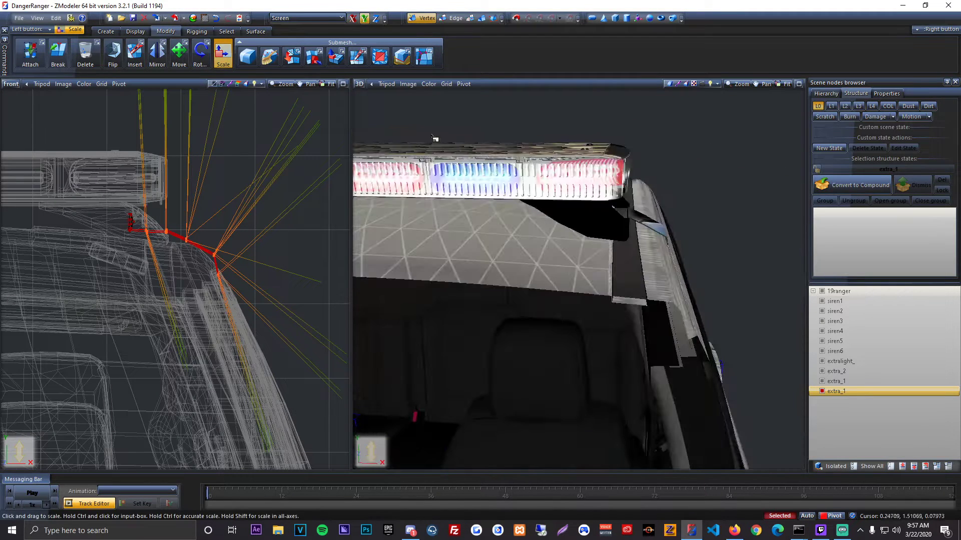
{"action": "left_click_drag", "start_coordinate": [267, 146], "coordinate": [270, 135]}
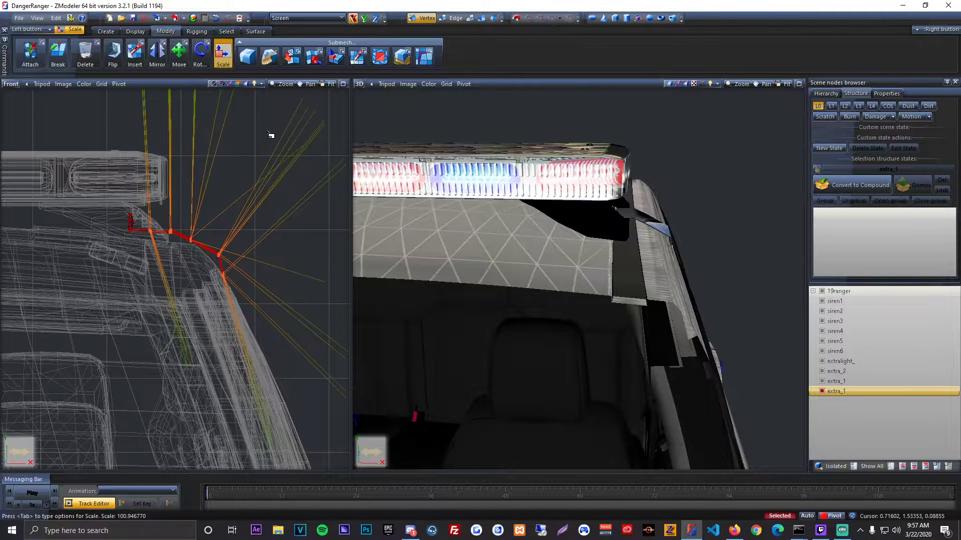
{"action": "middle_click_drag", "start_coordinate": [563, 237], "coordinate": [536, 233]}
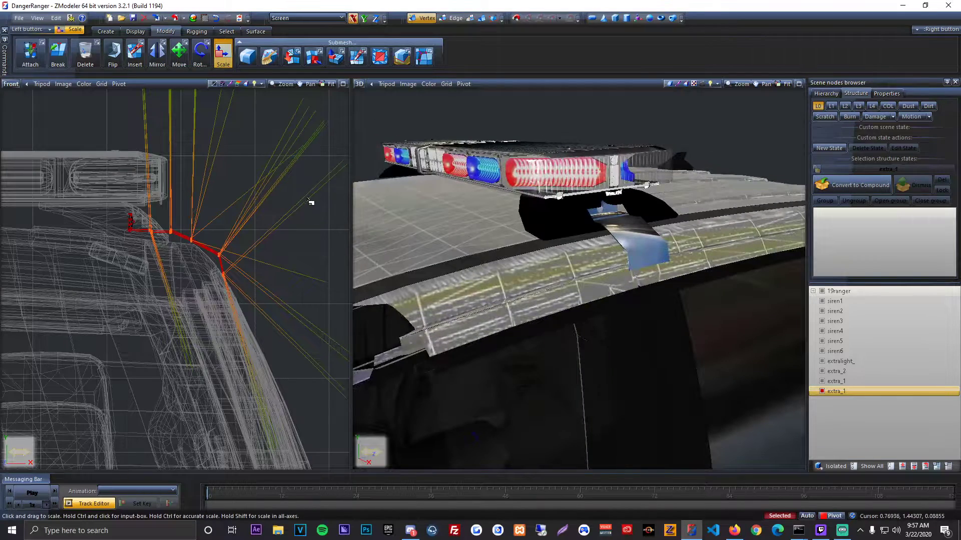
Step: Hide the truck's doors in the chassis hierarchy to examine the hook against the roof's edge
{"action": "left_click", "coordinate": [814, 291]}
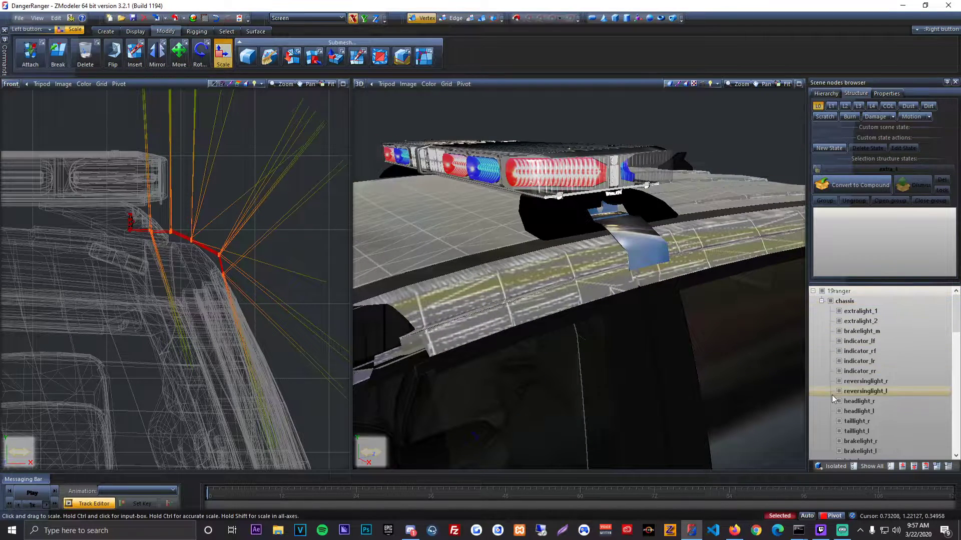
{"action": "scroll", "coordinate": [854, 388], "scroll_direction": "down", "scroll_amount": 5}
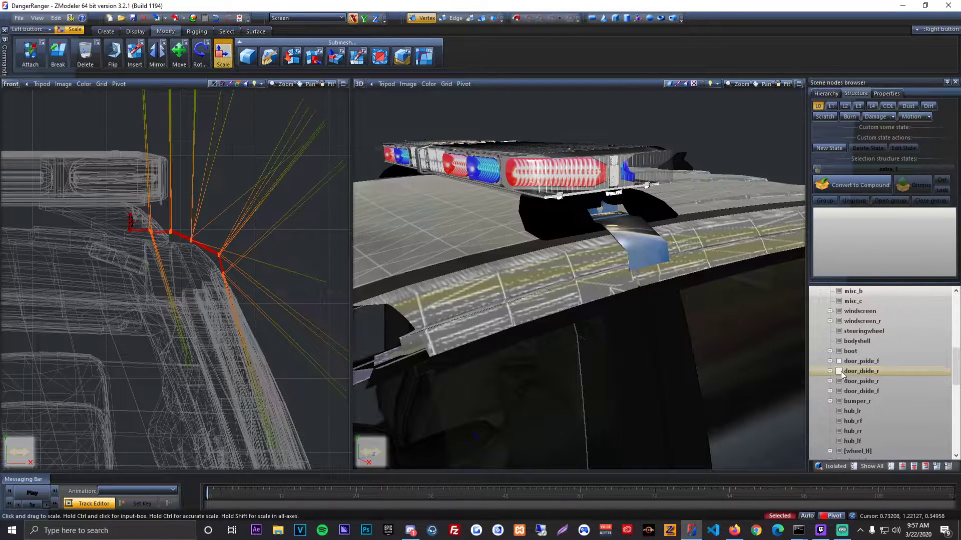
{"action": "left_click", "coordinate": [840, 394]}
{"action": "scroll", "coordinate": [841, 393], "scroll_direction": "up", "scroll_amount": 9}
{"action": "left_click", "coordinate": [813, 291]}
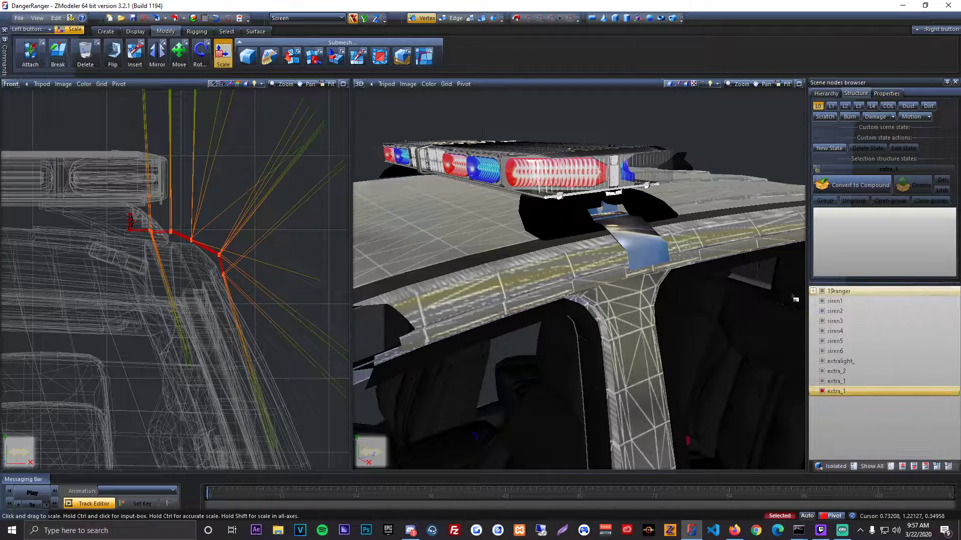
{"action": "middle_click_drag", "start_coordinate": [773, 297], "coordinate": [602, 266]}
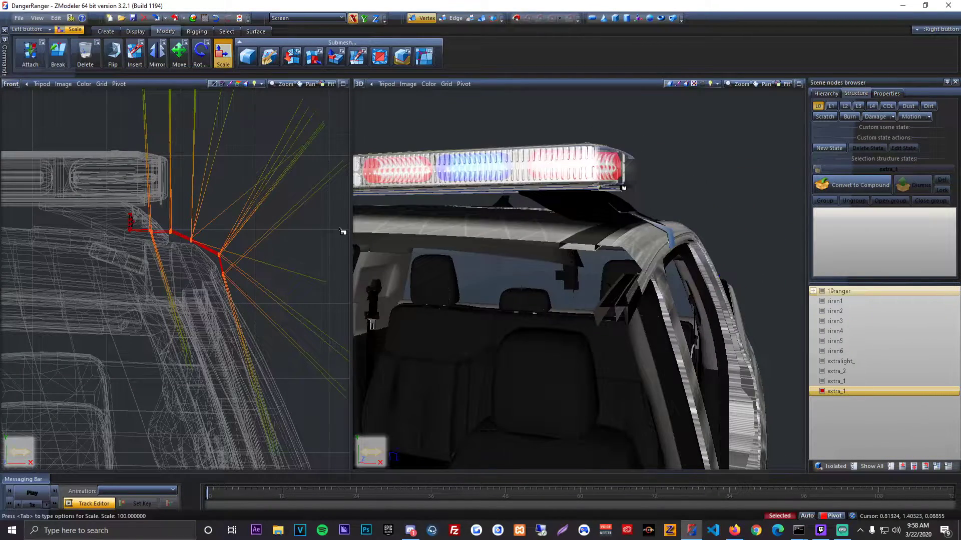
Step: Scale the selected hook vertices slightly inward along the X axis and slightly downward along the Y axis to follow the roof's edge
{"action": "left_click_drag", "start_coordinate": [342, 231], "coordinate": [333, 237]}
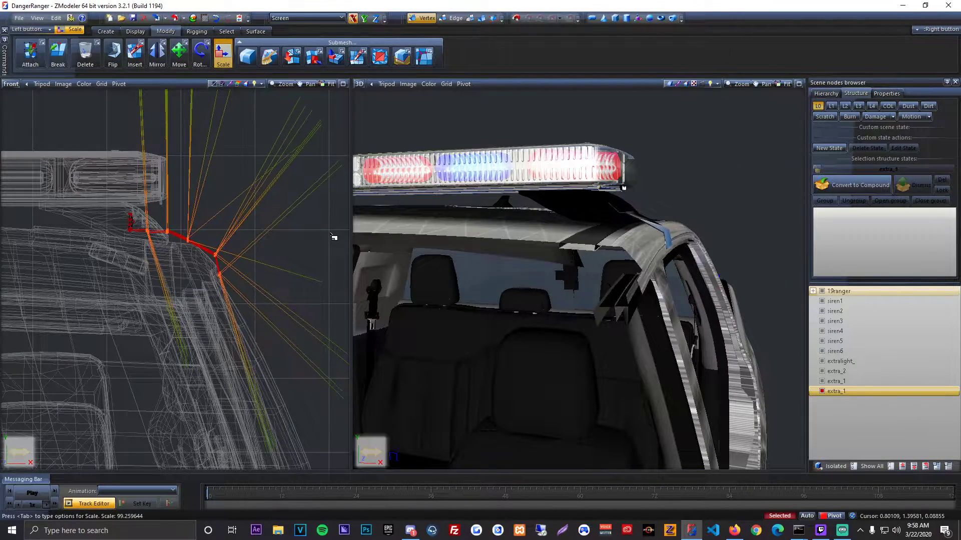
{"action": "left_click", "coordinate": [364, 18]}
{"action": "left_click_drag", "start_coordinate": [332, 171], "coordinate": [341, 245]}
{"action": "left_click", "coordinate": [353, 18]}
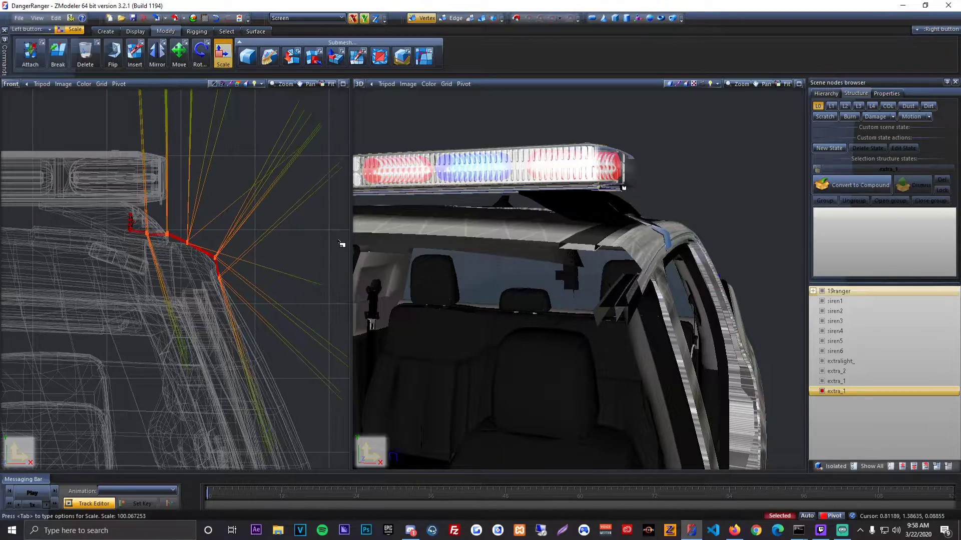
{"action": "middle_click_drag", "start_coordinate": [561, 278], "coordinate": [567, 298]}
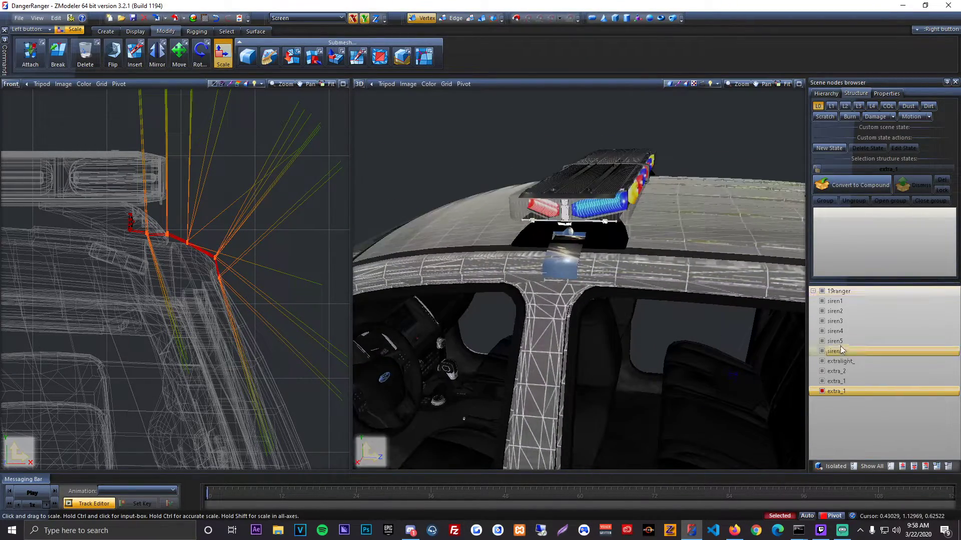
Step: Show all the truck's parts and examine the reshaped hook against the closed doors and roof
{"action": "left_click", "coordinate": [877, 469]}
{"action": "middle_click_drag", "start_coordinate": [736, 380], "coordinate": [654, 419]}
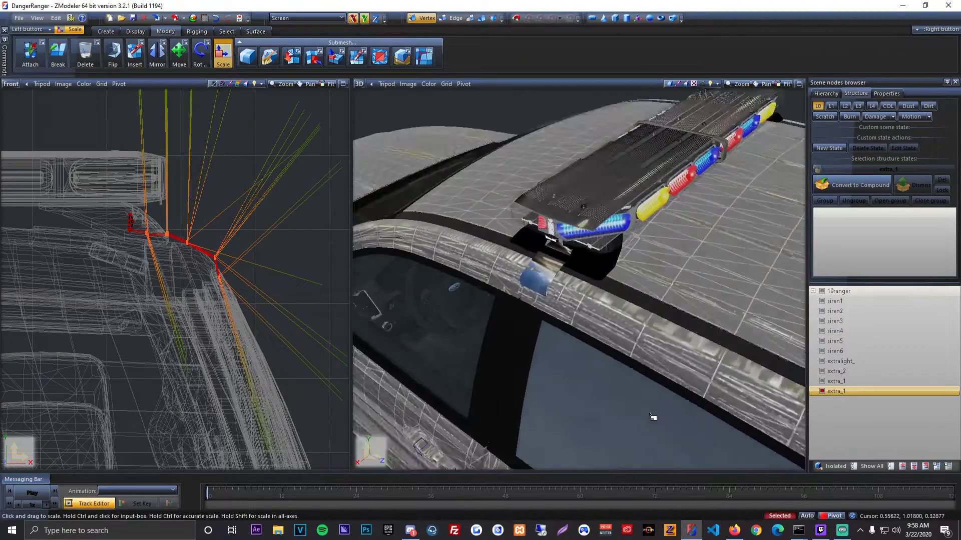
{"action": "scroll", "coordinate": [557, 304], "scroll_direction": "up", "scroll_amount": 3}
{"action": "middle_click_drag", "start_coordinate": [557, 304], "coordinate": [568, 281]}
Step: Try moving the whole hook object slightly outward and down, and undo it
{"action": "left_click", "coordinate": [482, 17]}
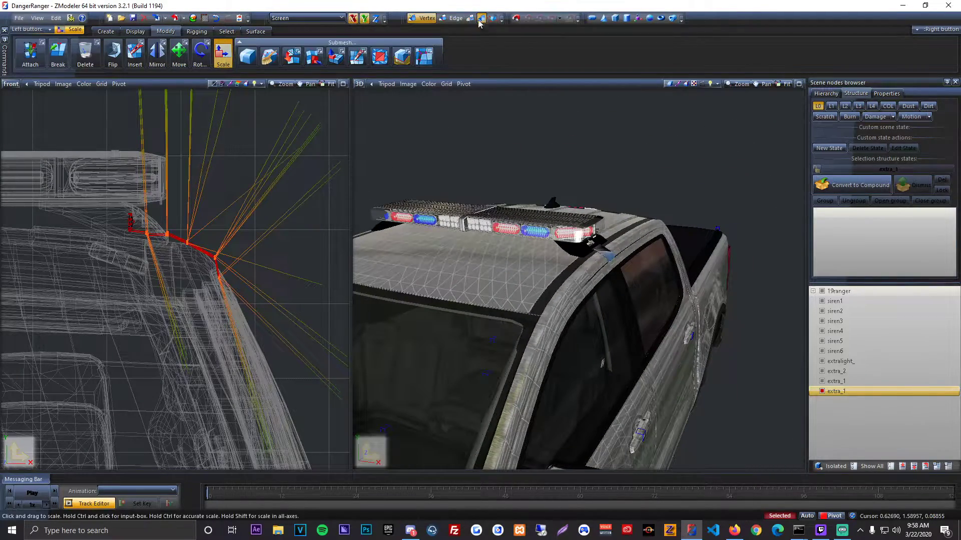
{"action": "left_click", "coordinate": [181, 64]}
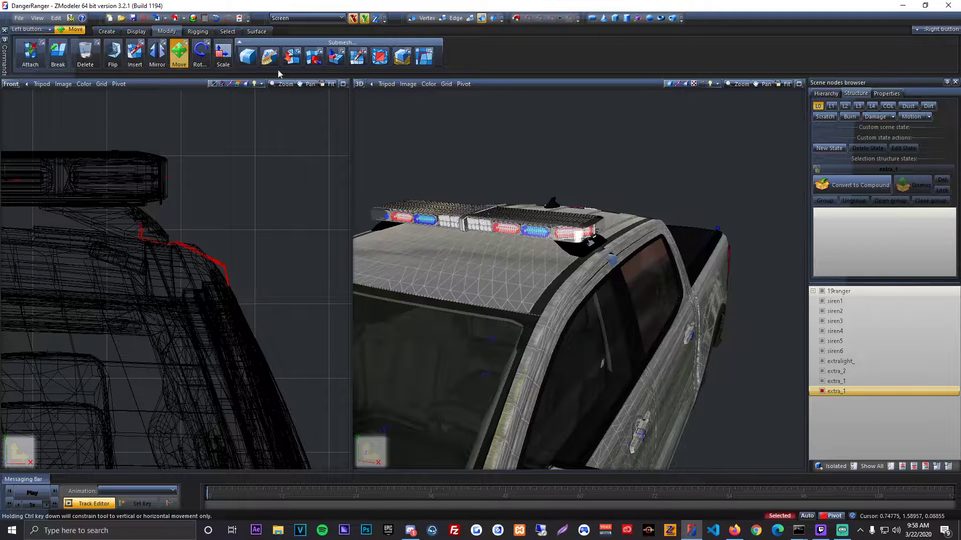
{"action": "key", "text": "ctrl+z"}
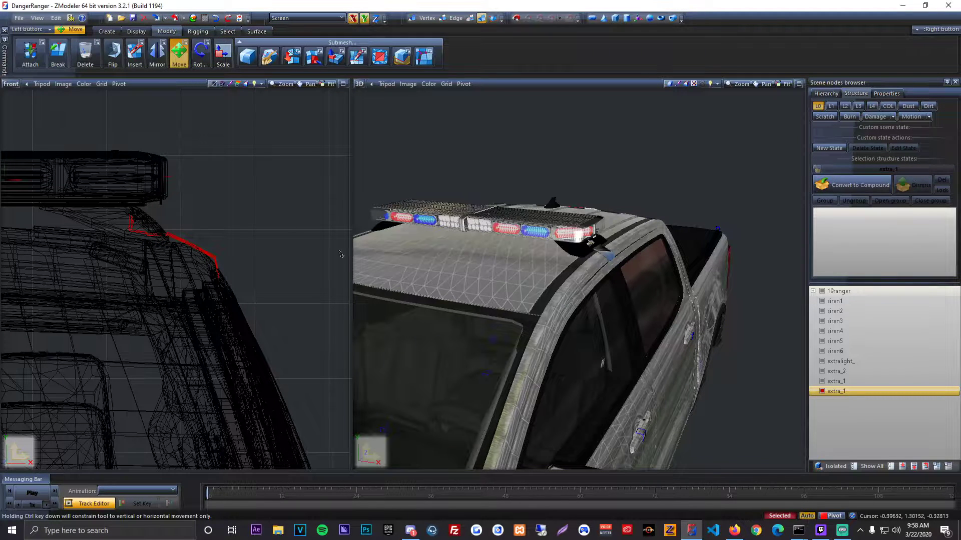
Step: Isolate the hook object to check its shape, and show all the parts again
{"action": "key", "text": "space"}
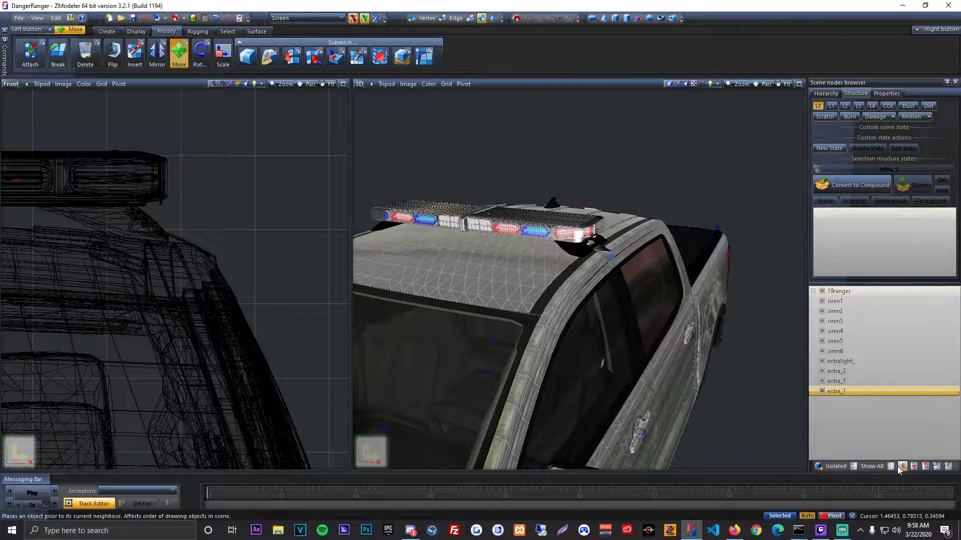
{"action": "left_click", "coordinate": [891, 466]}
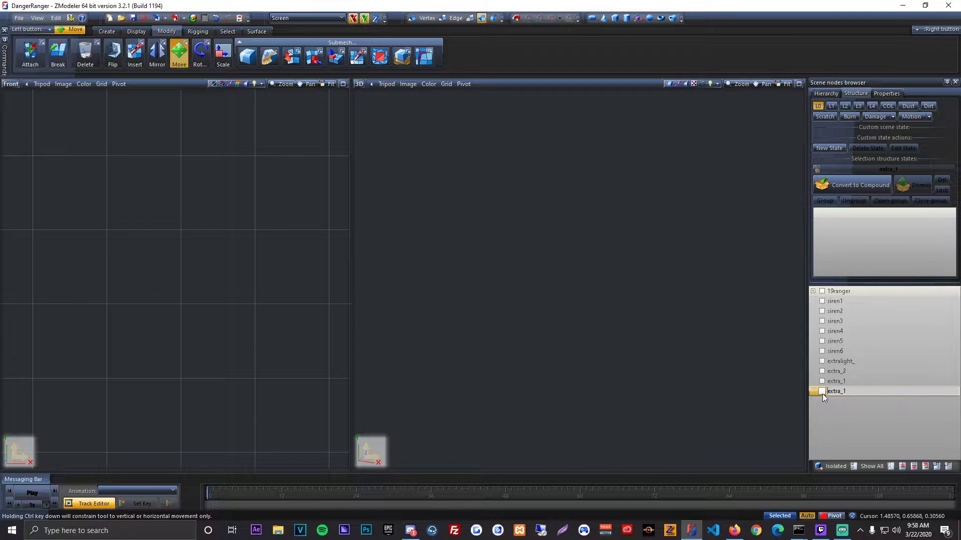
{"action": "scroll", "coordinate": [249, 283], "scroll_direction": "down", "scroll_amount": 2}
{"action": "key", "text": "space"}
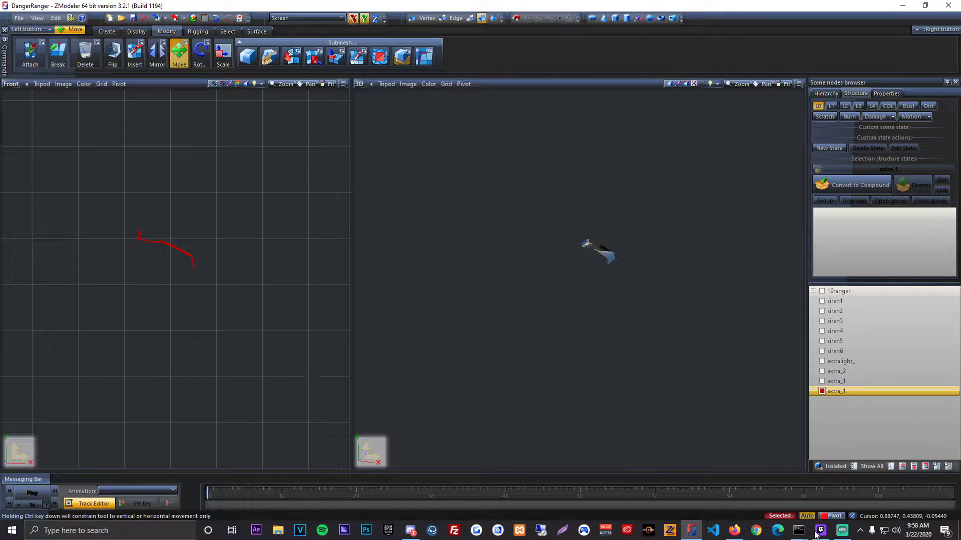
{"action": "left_click", "coordinate": [856, 468]}
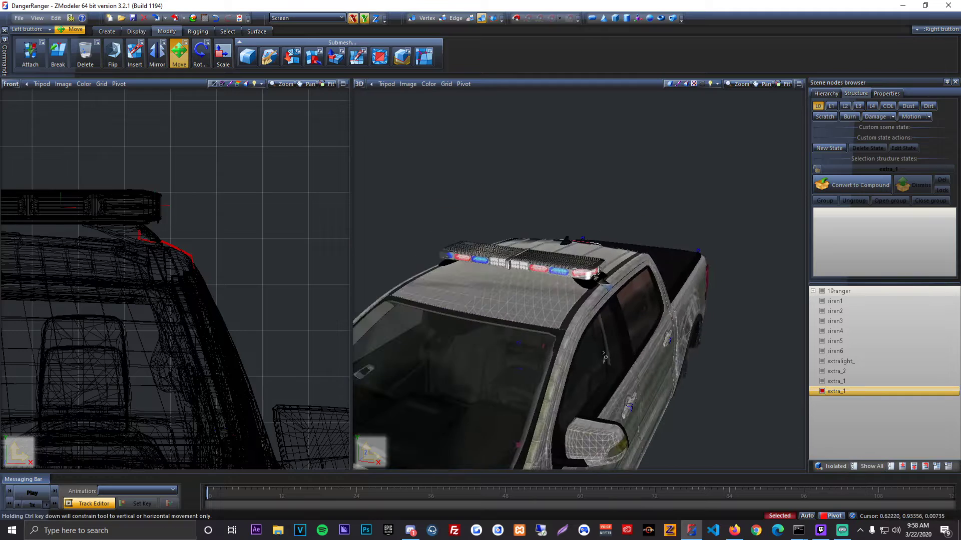
Step: Create a copy of the finished hook object
{"action": "scroll", "coordinate": [231, 290], "scroll_direction": "down", "scroll_amount": 2}
{"action": "middle_click_drag", "start_coordinate": [235, 288], "coordinate": [266, 273]}
{"action": "scroll", "coordinate": [465, 291], "scroll_direction": "down", "scroll_amount": 2}
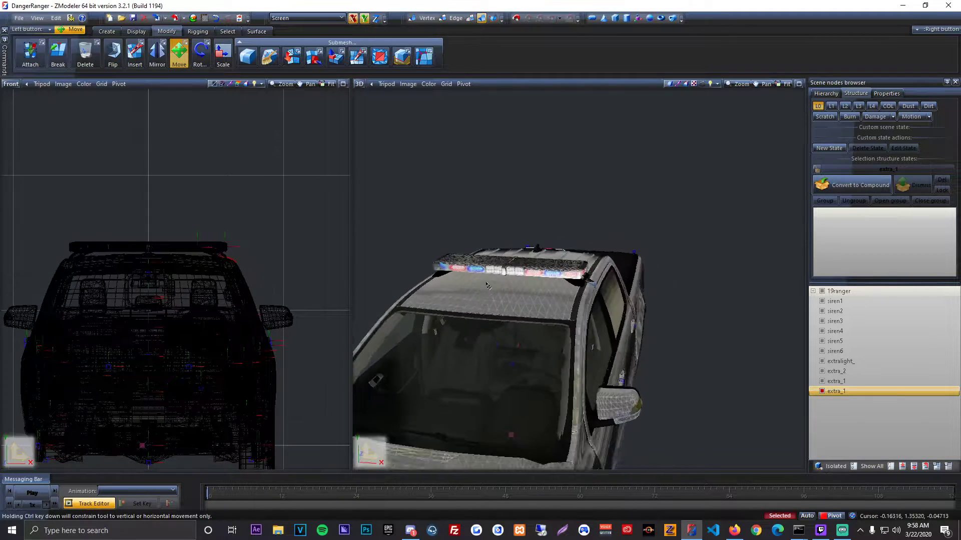
{"action": "middle_click_drag", "start_coordinate": [476, 290], "coordinate": [551, 291]}
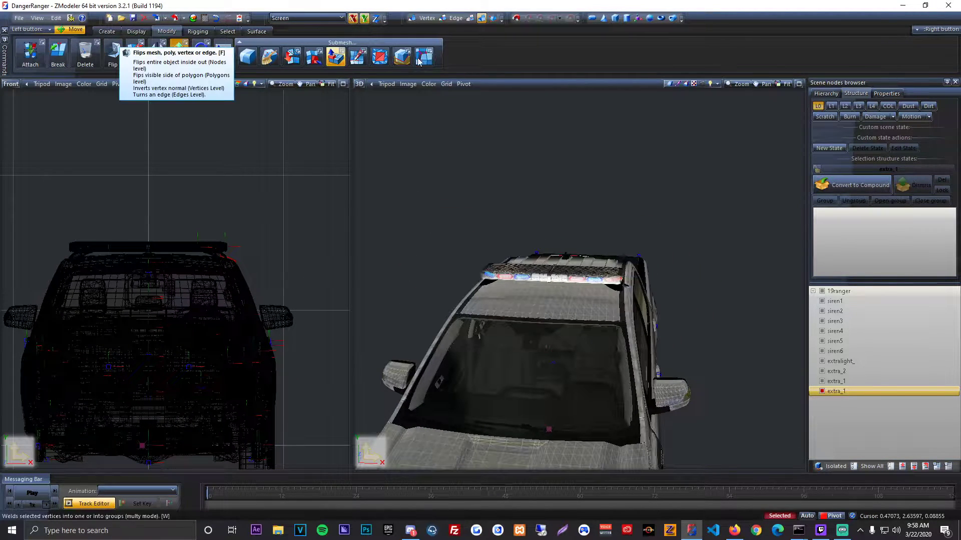
{"action": "left_click", "coordinate": [106, 30]}
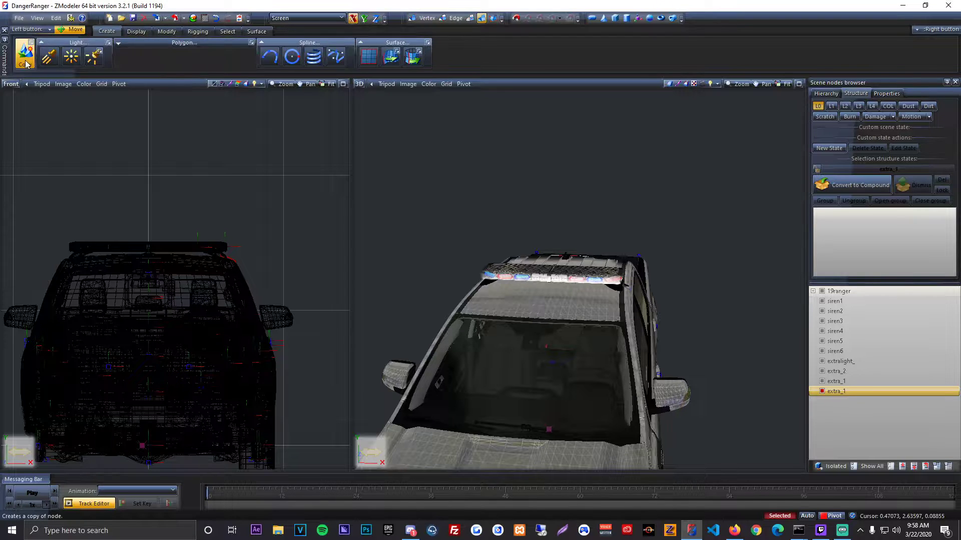
{"action": "left_click", "coordinate": [27, 57]}
{"action": "left_click", "coordinate": [131, 113]}
Step: Mirror one of the two hooks along the X axis to the opposite side of the roof
{"action": "left_click", "coordinate": [166, 34]}
{"action": "left_click", "coordinate": [158, 60]}
{"action": "left_click", "coordinate": [199, 159]}
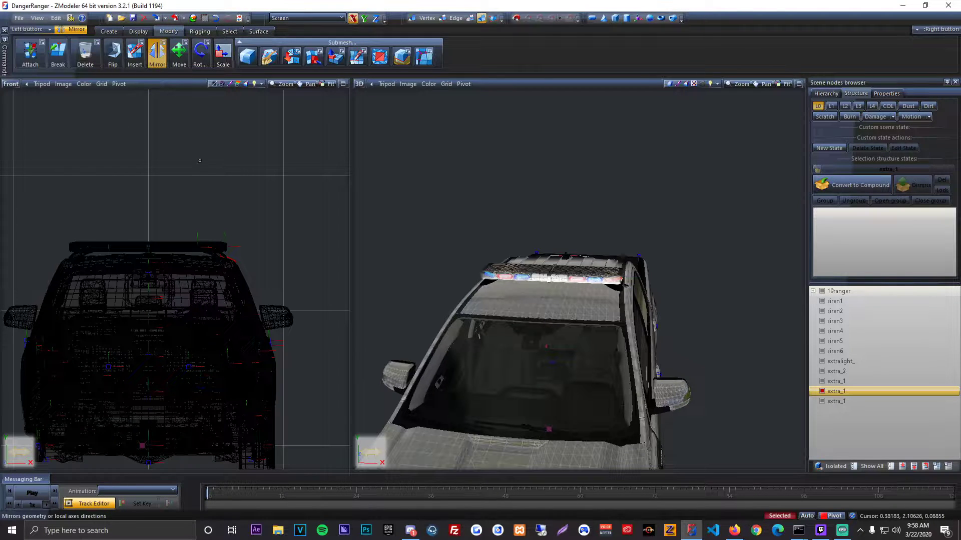
{"action": "middle_click_drag", "start_coordinate": [440, 205], "coordinate": [546, 320]}
{"action": "scroll", "coordinate": [548, 339], "scroll_direction": "up", "scroll_amount": 5}
{"action": "scroll", "coordinate": [548, 339], "scroll_direction": "up", "scroll_amount": 6}
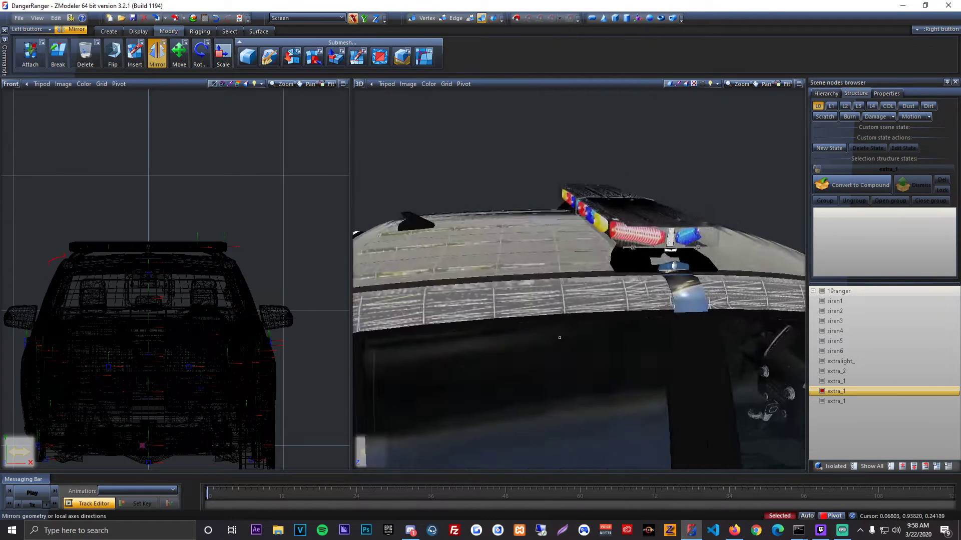
{"action": "middle_click_drag", "start_coordinate": [549, 336], "coordinate": [432, 202]}
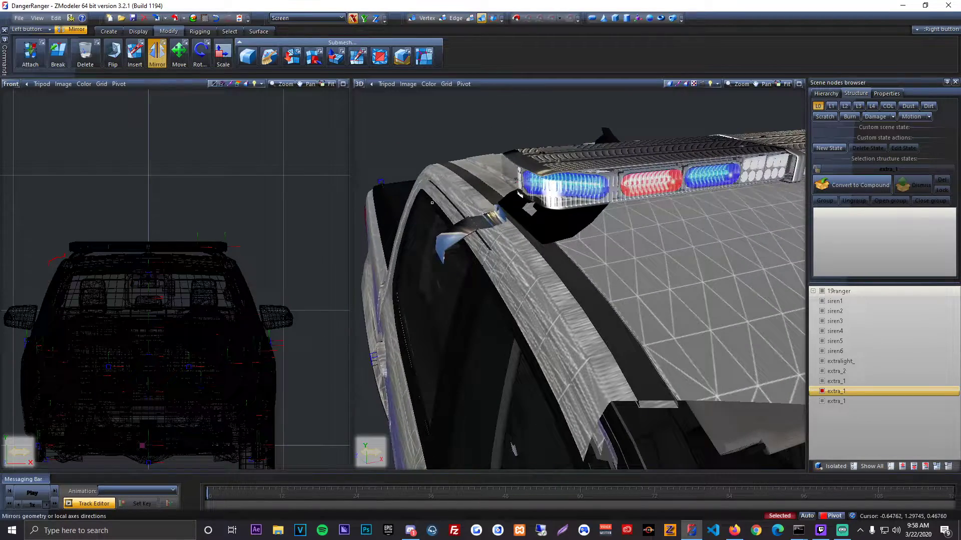
Step: Move the mirrored hook along the X axis until it rests against the roof's edge beneath the lightbar
{"action": "left_click", "coordinate": [180, 61]}
{"action": "left_click_drag", "start_coordinate": [278, 195], "coordinate": [290, 195]}
{"action": "middle_click_drag", "start_coordinate": [590, 265], "coordinate": [537, 209]}
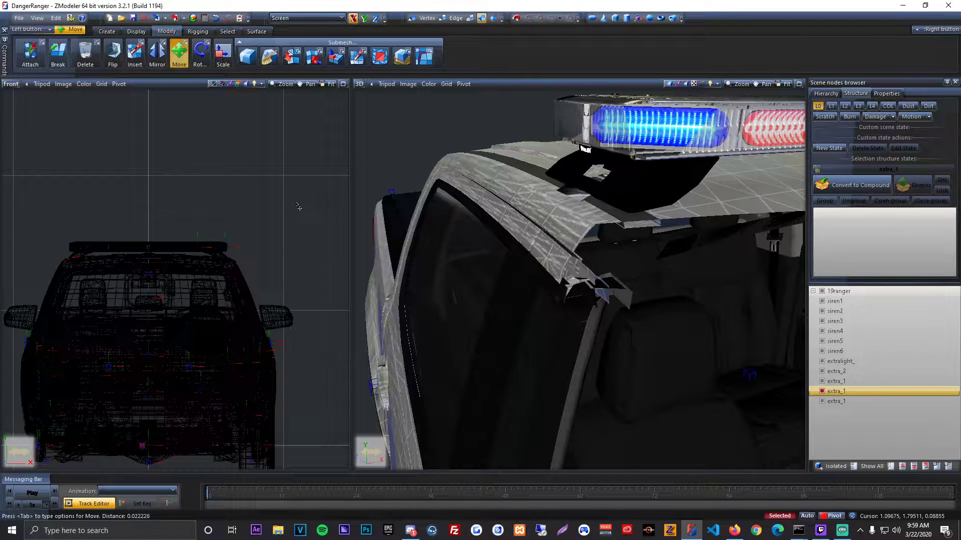
{"action": "left_click_drag", "start_coordinate": [297, 207], "coordinate": [297, 207]}
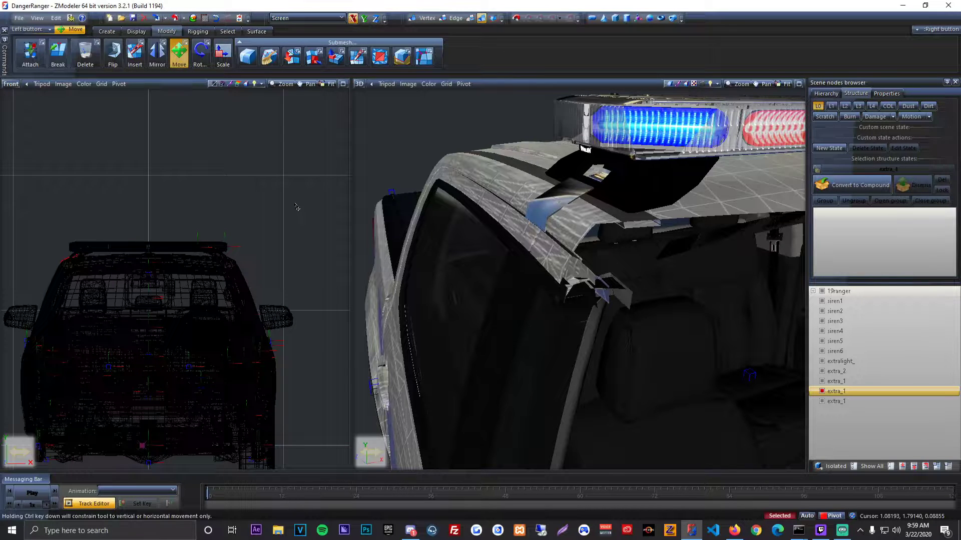
{"action": "middle_click_drag", "start_coordinate": [441, 204], "coordinate": [456, 203]}
Step: Restrict movement to the Y axis and check the mirrored hook's height against the roof's edge
{"action": "left_click", "coordinate": [364, 19]}
{"action": "left_click", "coordinate": [353, 19]}
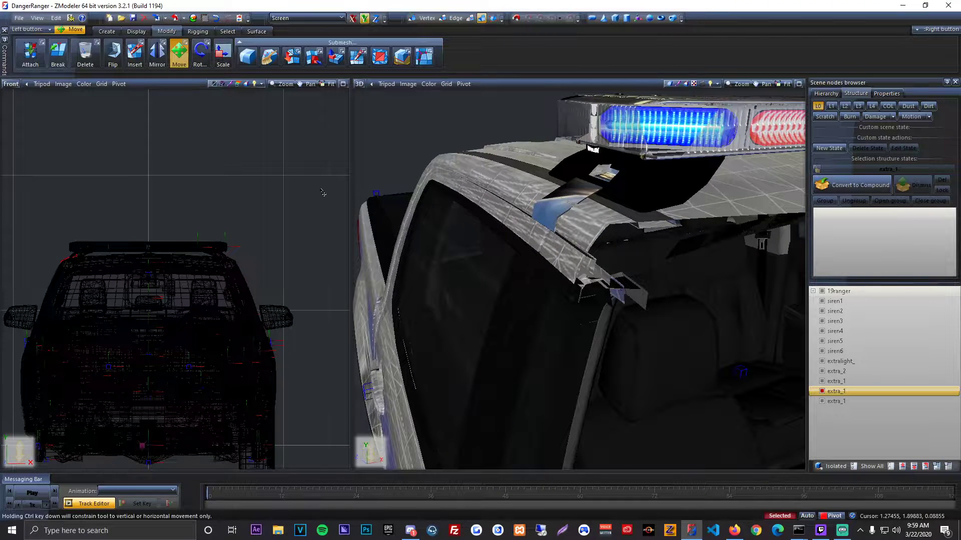
{"action": "middle_click_drag", "start_coordinate": [434, 207], "coordinate": [580, 226]}
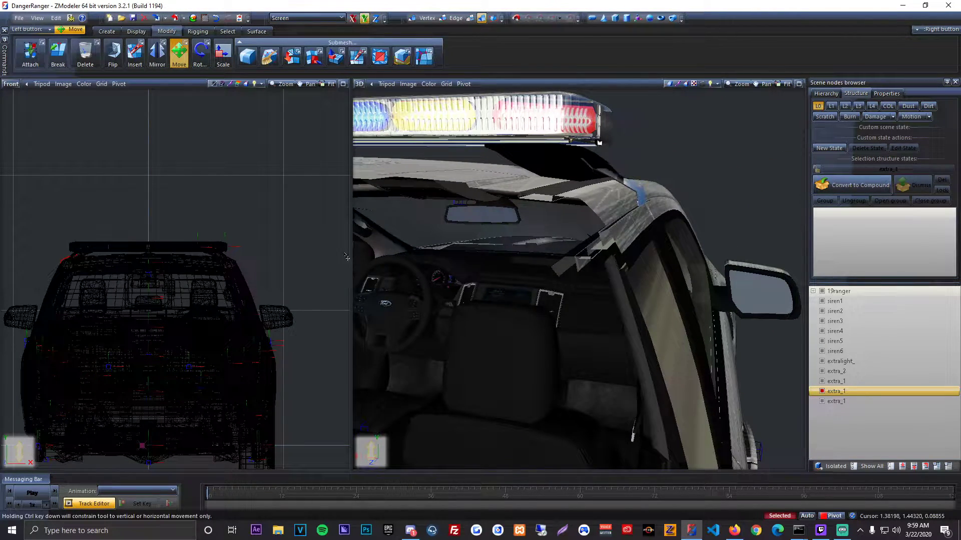
{"action": "middle_click_drag", "start_coordinate": [680, 268], "coordinate": [541, 309]}
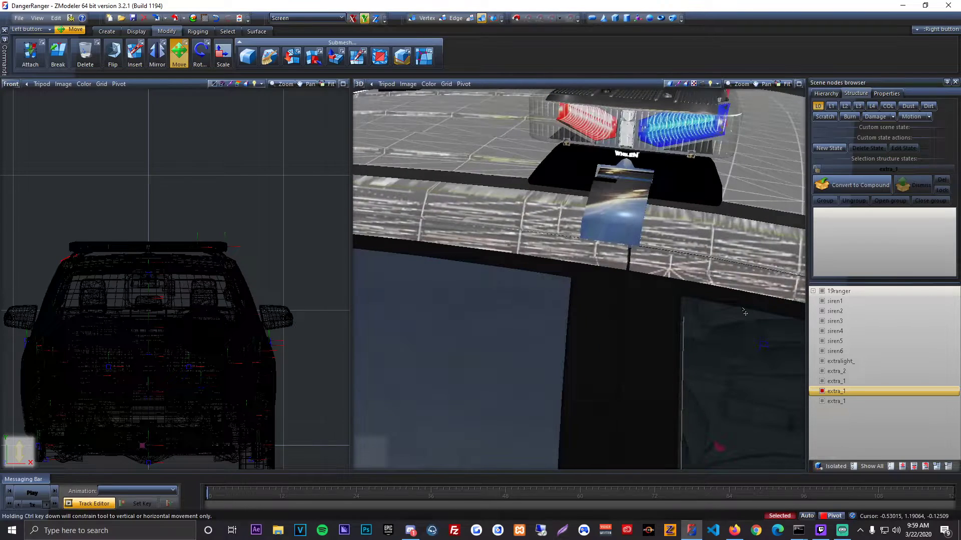
Step: Hide the 19ranger model's four doors to expose the roof edge around the mirrored hook
{"action": "left_click", "coordinate": [814, 291]}
{"action": "scroll", "coordinate": [835, 350], "scroll_direction": "down", "scroll_amount": 5}
{"action": "scroll", "coordinate": [852, 391], "scroll_direction": "down", "scroll_amount": 4}
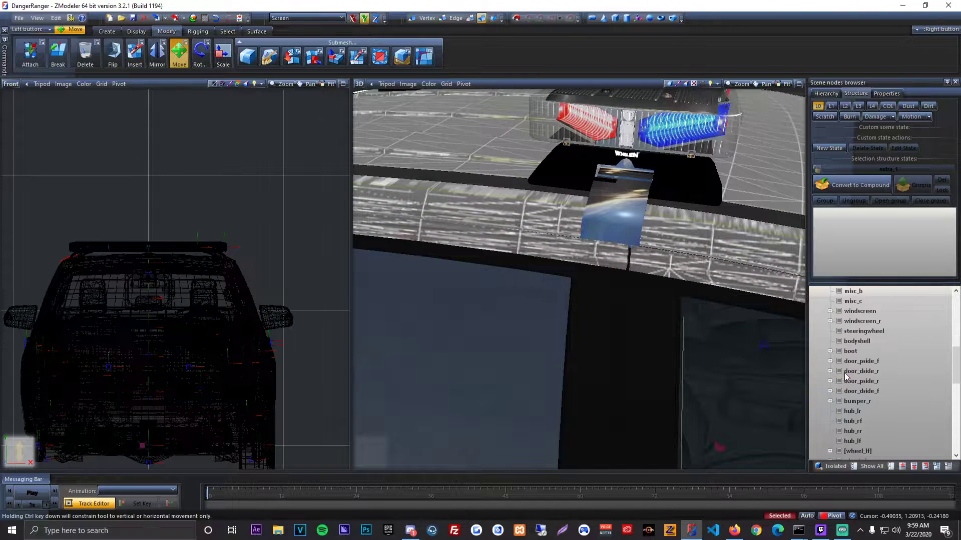
{"action": "left_click", "coordinate": [840, 391]}
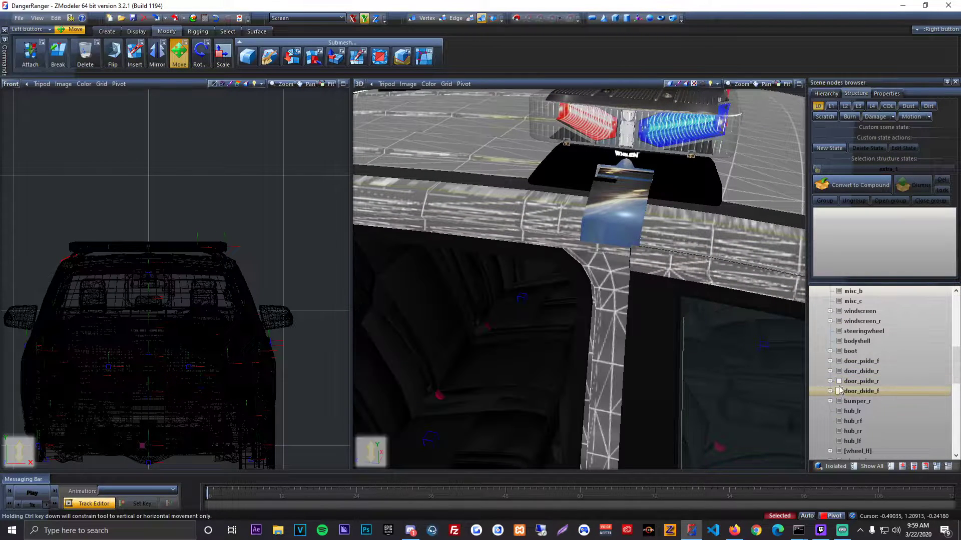
{"action": "left_click", "coordinate": [839, 372]}
{"action": "left_click", "coordinate": [839, 362]}
Step: Examine how the mirrored hook sits against the roof edge from the front and side, and show all hidden parts again
{"action": "middle_click_drag", "start_coordinate": [783, 328], "coordinate": [663, 330]}
{"action": "scroll", "coordinate": [288, 265], "scroll_direction": "up", "scroll_amount": 5}
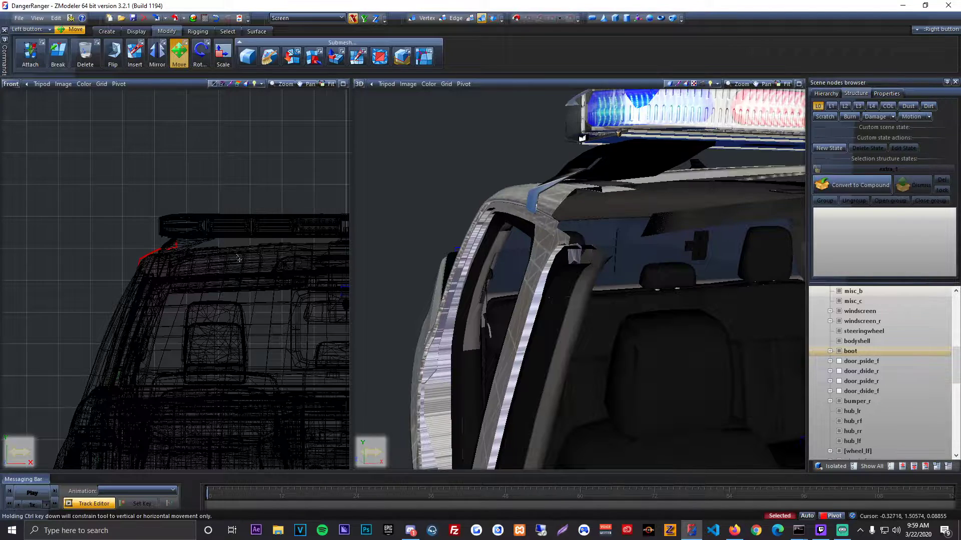
{"action": "scroll", "coordinate": [145, 253], "scroll_direction": "up", "scroll_amount": 4}
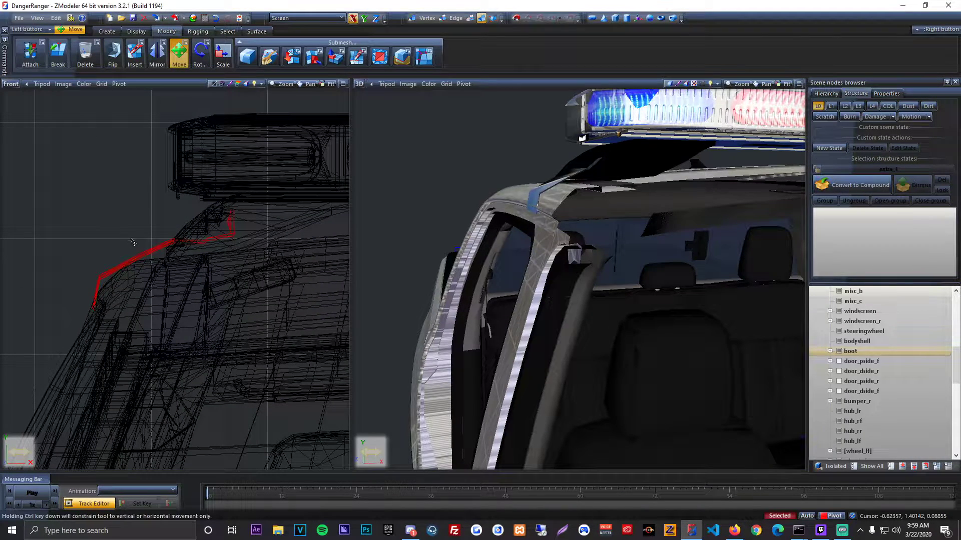
{"action": "middle_click_drag", "start_coordinate": [481, 280], "coordinate": [626, 273]}
{"action": "left_click_drag", "start_coordinate": [201, 288], "coordinate": [200, 288]}
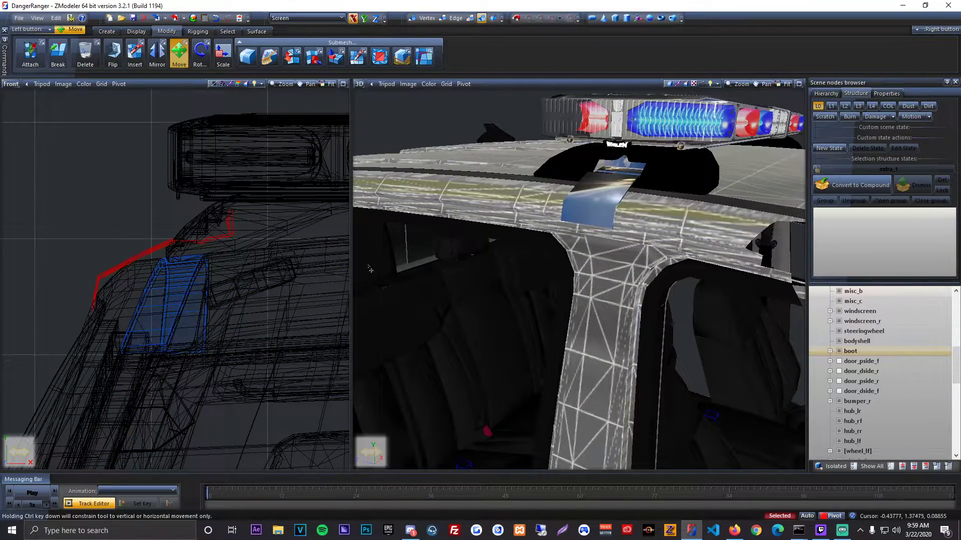
{"action": "middle_click_drag", "start_coordinate": [370, 270], "coordinate": [608, 268]}
{"action": "left_click", "coordinate": [870, 466]}
{"action": "middle_click_drag", "start_coordinate": [613, 220], "coordinate": [614, 296]}
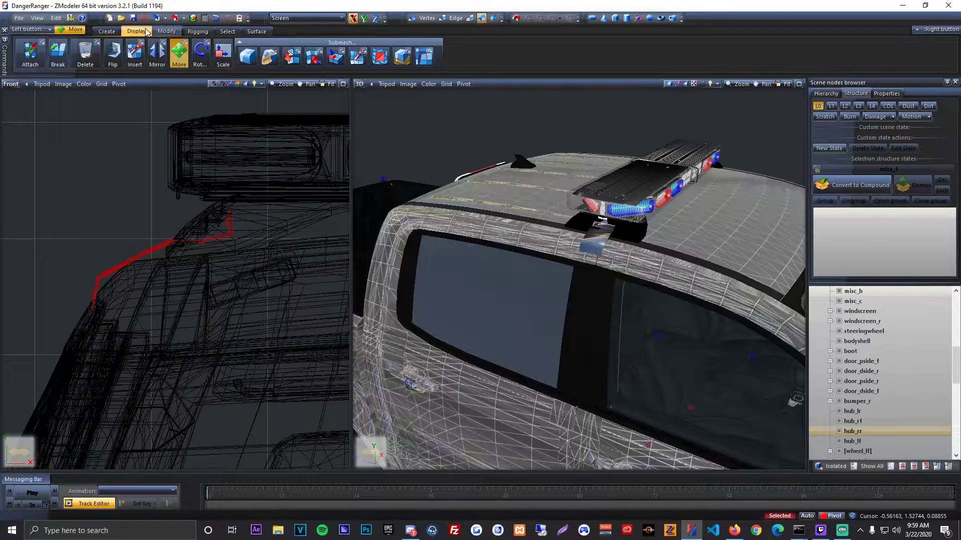
Step: Reset the mirrored hook's axes to its parent and flip its faces
{"action": "left_click", "coordinate": [130, 32]}
{"action": "left_click", "coordinate": [188, 61]}
{"action": "left_click", "coordinate": [182, 97]}
{"action": "left_click", "coordinate": [193, 31]}
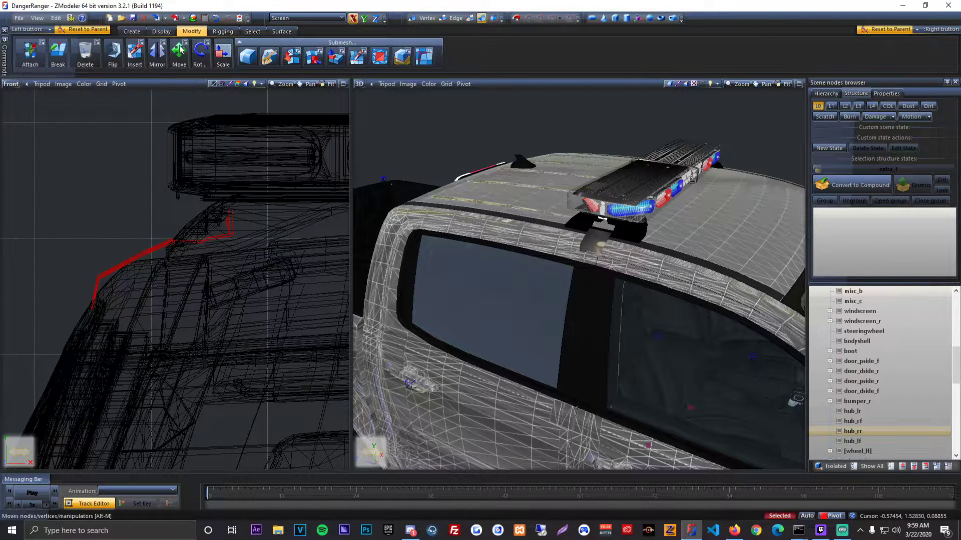
{"action": "left_click", "coordinate": [114, 54]}
{"action": "left_click", "coordinate": [125, 127]}
Step: Recalculate the mirrored hook's normals and view the hook on the whole truck
{"action": "left_click", "coordinate": [251, 32]}
{"action": "left_click", "coordinate": [149, 57]}
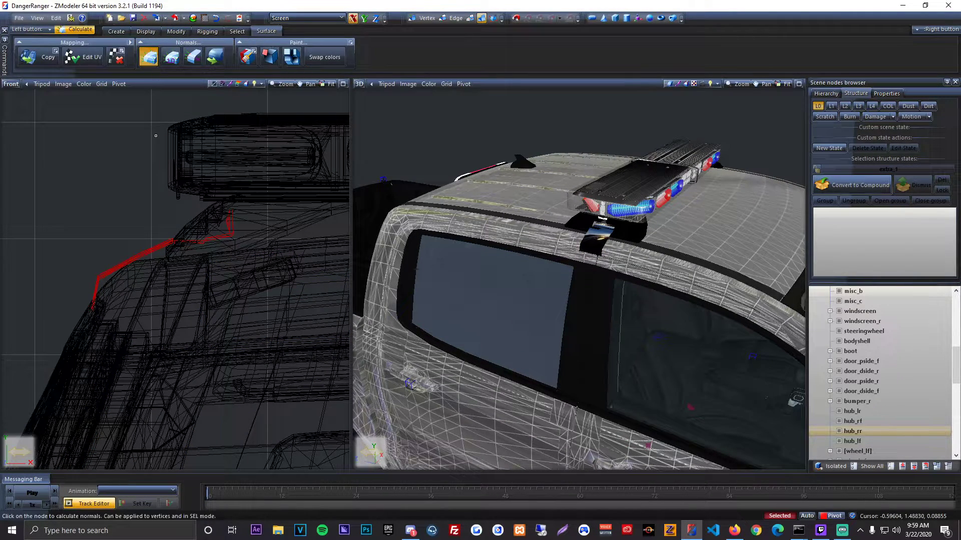
{"action": "left_click", "coordinate": [156, 136]}
{"action": "left_click", "coordinate": [176, 31]}
{"action": "left_click", "coordinate": [179, 54]}
{"action": "mouse_move", "coordinate": [673, 330]}
{"action": "middle_mouse_down"}
{"action": "mouse_move", "coordinate": [642, 317]}
{"action": "mouse_move", "coordinate": [658, 320]}
{"action": "middle_mouse_up"}
{"action": "scroll", "coordinate": [641, 318], "scroll_direction": "down", "scroll_amount": 2}
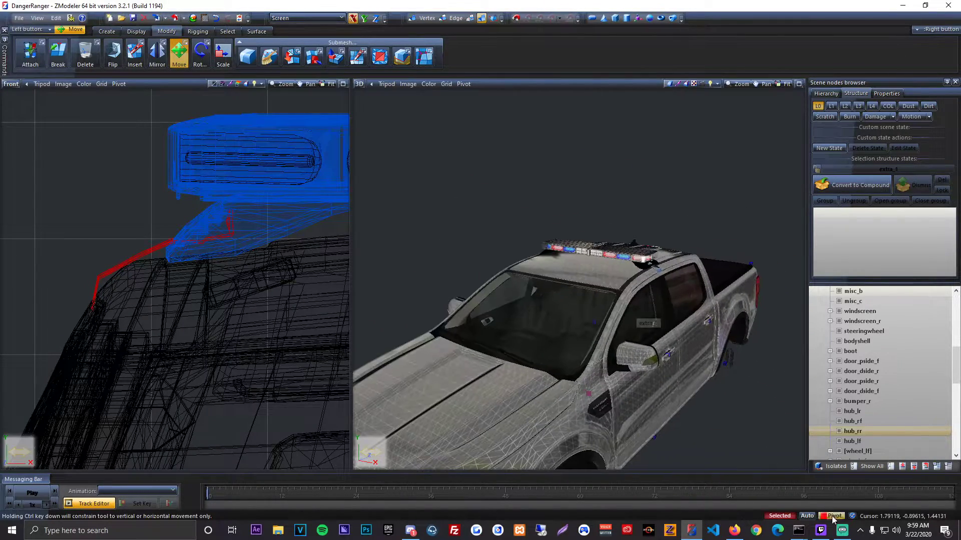
Step: Hide the truck and all lightbar parts so that only the two hook objects stay visible
{"action": "scroll", "coordinate": [875, 392], "scroll_direction": "up", "scroll_amount": 8}
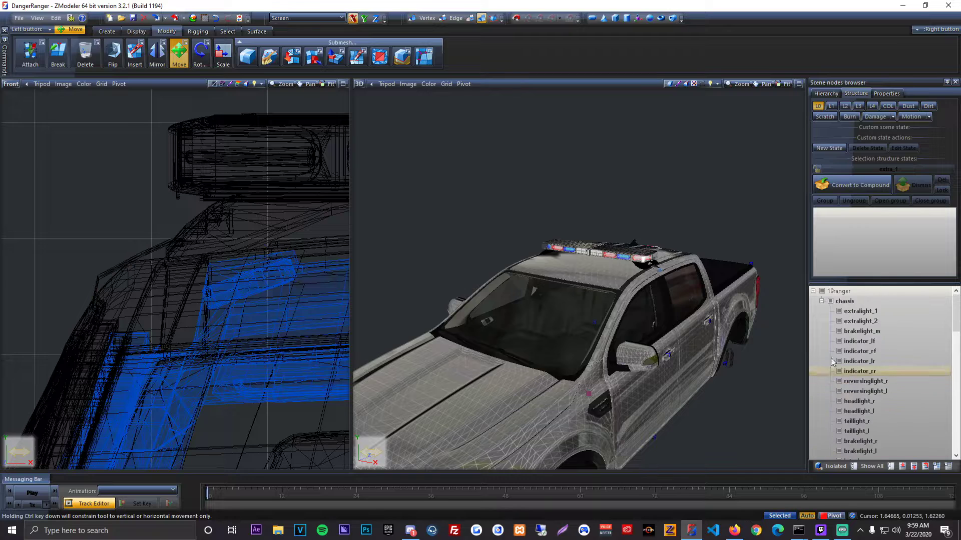
{"action": "left_click", "coordinate": [813, 291]}
{"action": "left_click", "coordinate": [821, 291]}
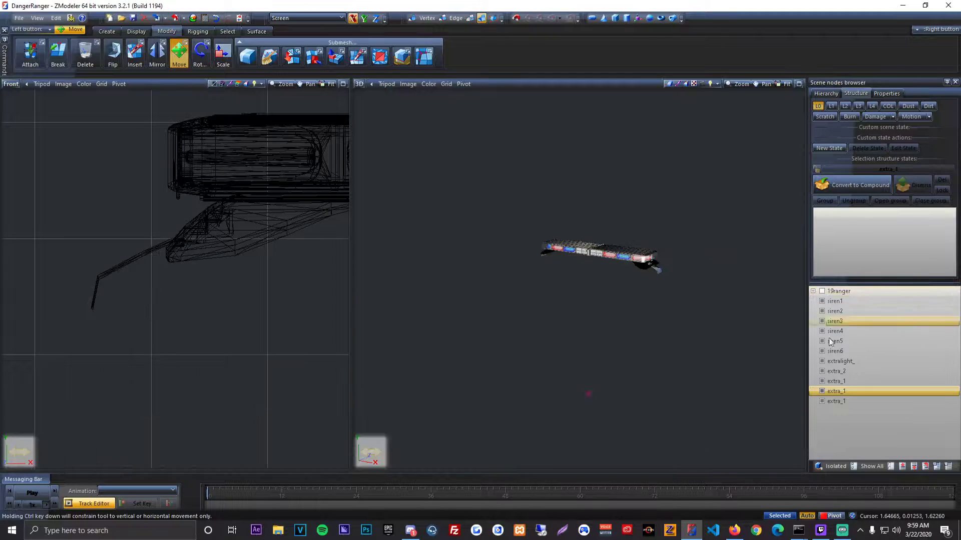
{"action": "left_click", "coordinate": [891, 467]}
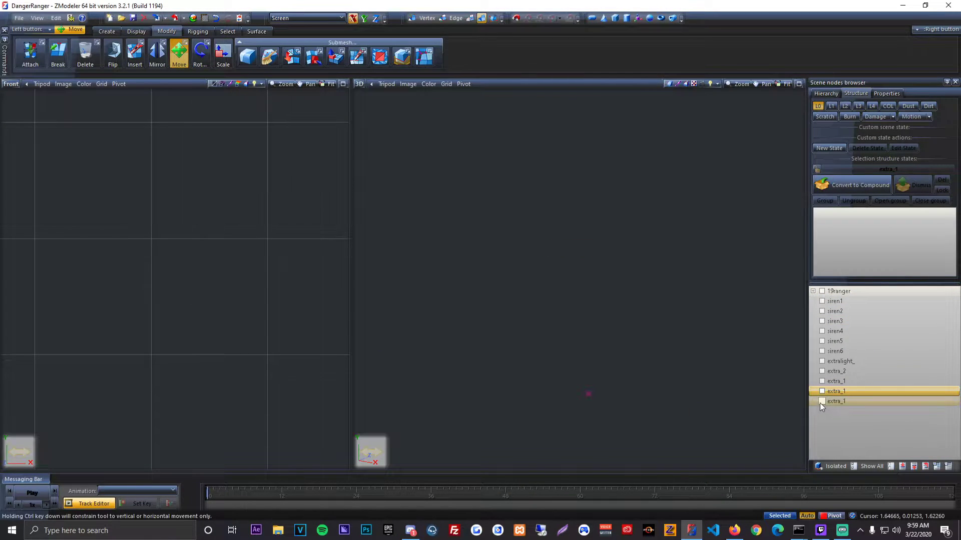
Step: Attach the two hooks to each other as a single object
{"action": "left_click", "coordinate": [30, 54]}
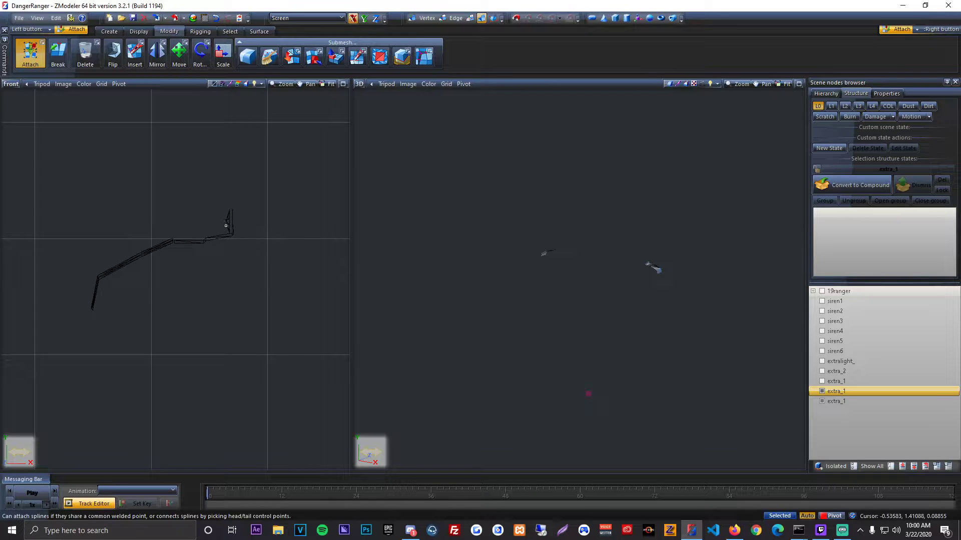
{"action": "scroll", "coordinate": [288, 245], "scroll_direction": "down", "scroll_amount": 6}
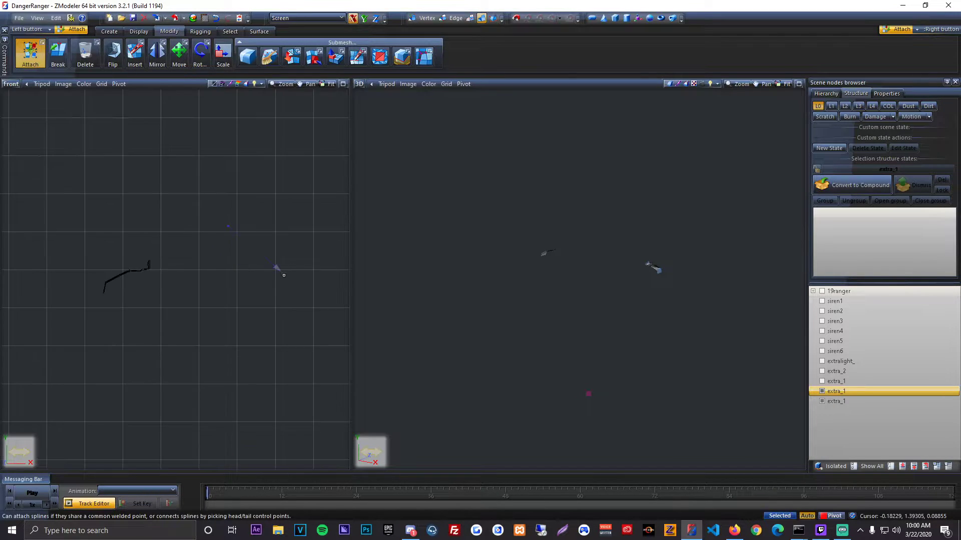
{"action": "scroll", "coordinate": [284, 275], "scroll_direction": "down", "scroll_amount": 1}
{"action": "middle_click_drag", "start_coordinate": [284, 275], "coordinate": [223, 266]}
{"action": "middle_click_drag", "start_coordinate": [340, 280], "coordinate": [234, 259]}
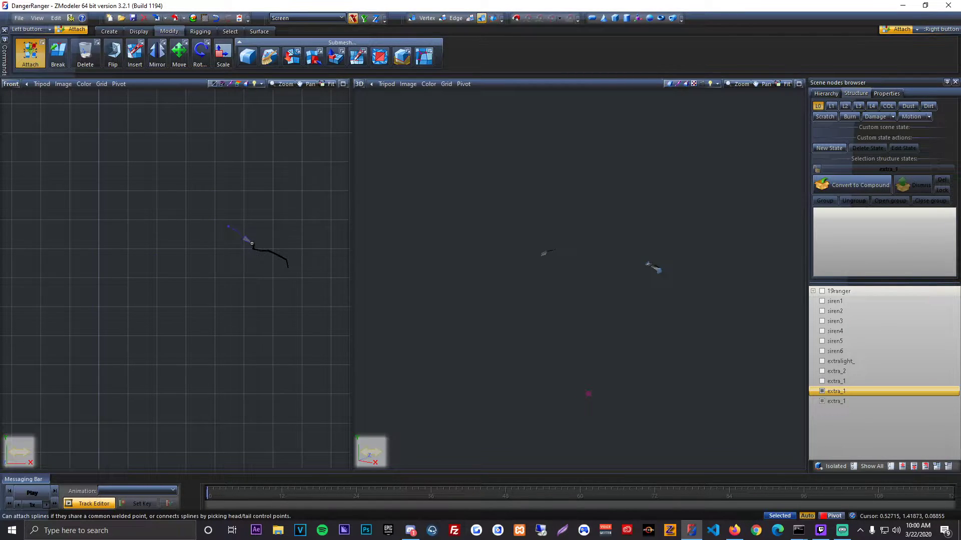
{"action": "left_click", "coordinate": [179, 54]}
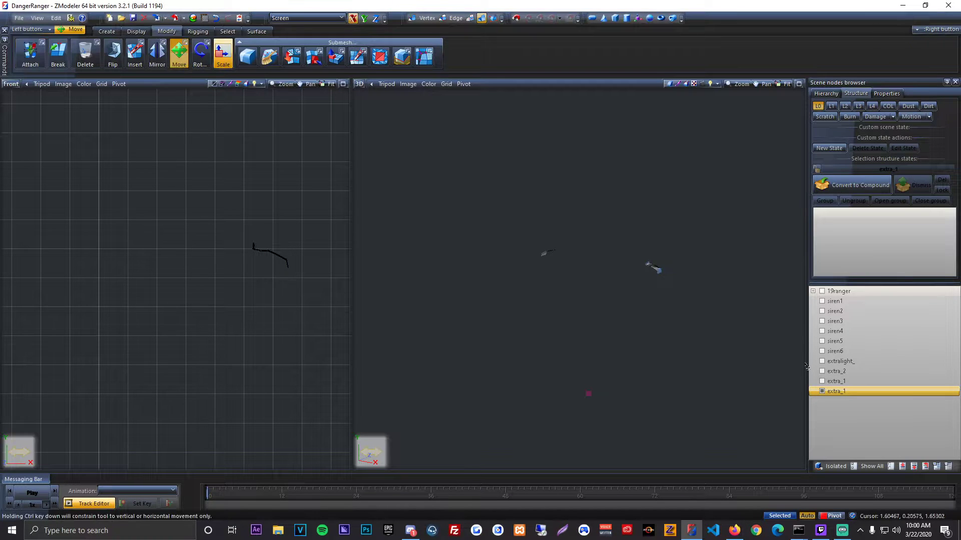
Step: Rename the joined hooks as straps and nest them, together with extra_2, under the lightbar's extra_1
{"action": "left_click", "coordinate": [873, 390]}
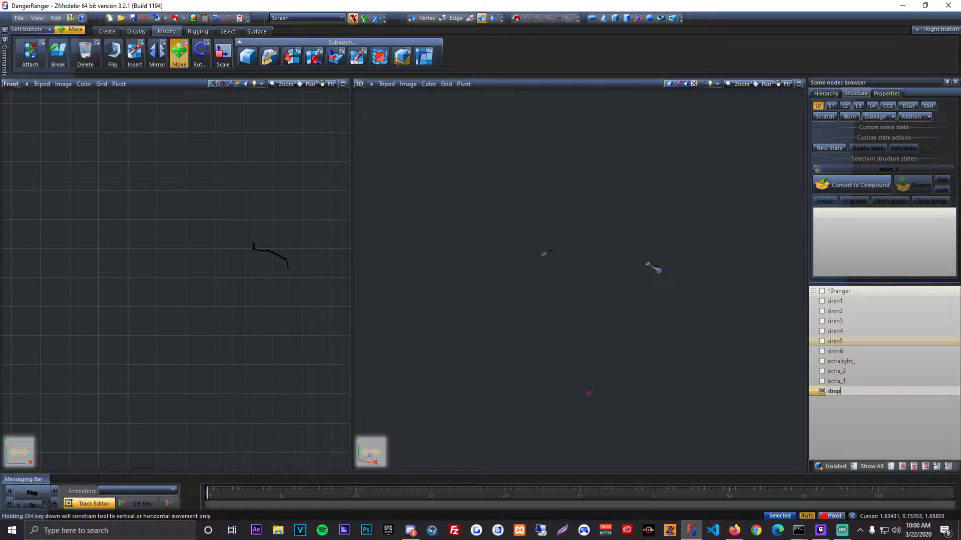
{"action": "left_click", "coordinate": [822, 382]}
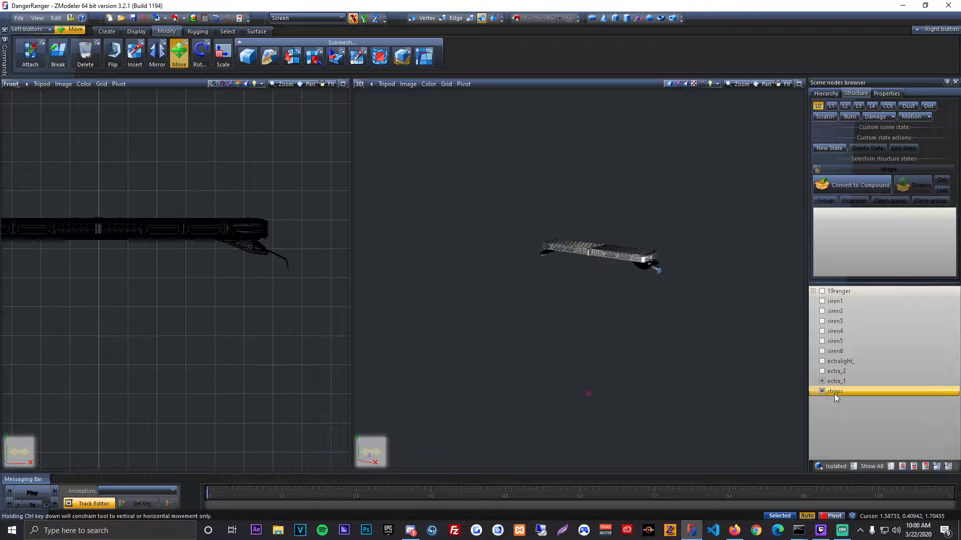
{"action": "left_click_drag", "start_coordinate": [836, 391], "coordinate": [842, 374]}
{"action": "left_click", "coordinate": [823, 372]}
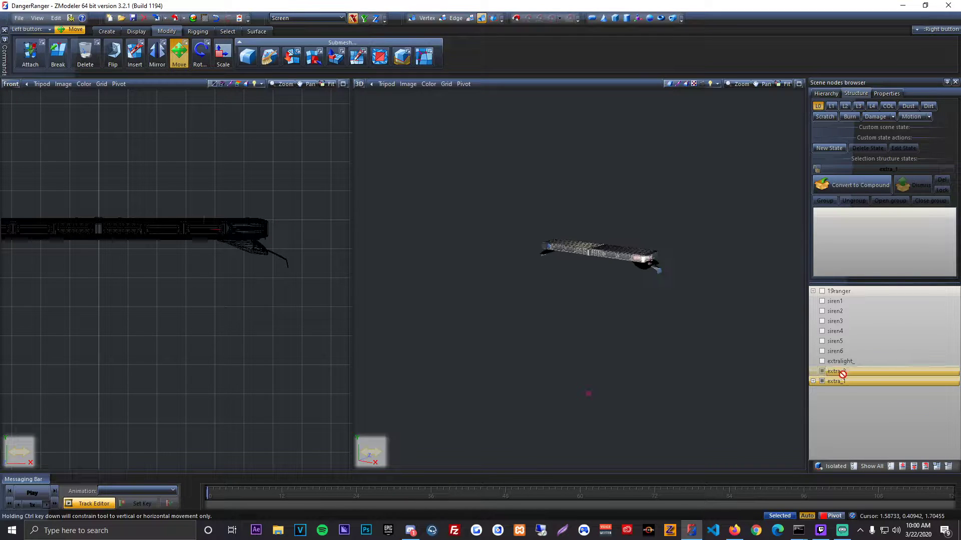
{"action": "middle_click_drag", "start_coordinate": [704, 333], "coordinate": [665, 308]}
Step: Check the extralight names already used under the chassis and rename extralight_ as extralight_3
{"action": "left_click", "coordinate": [813, 291]}
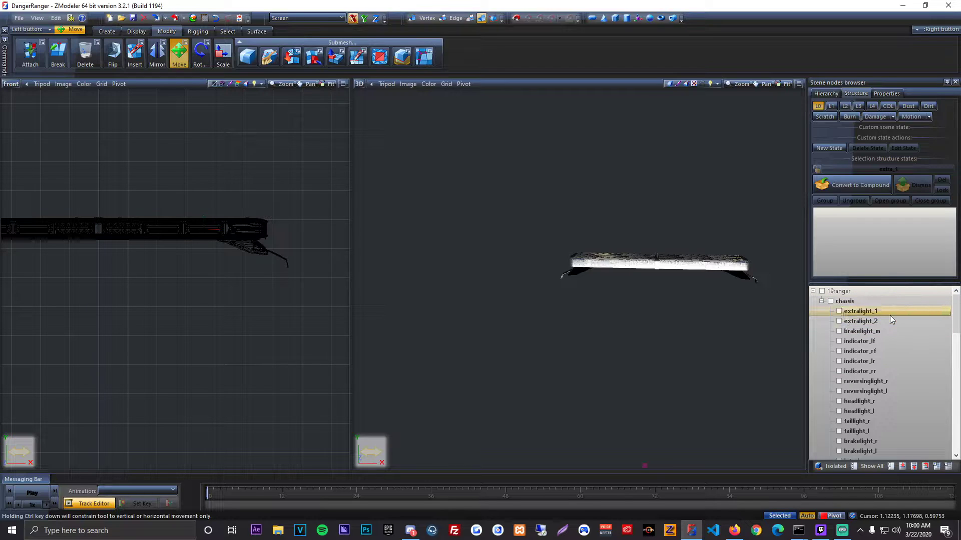
{"action": "left_click", "coordinate": [890, 314]}
{"action": "left_click", "coordinate": [884, 322]}
{"action": "left_click", "coordinate": [814, 292]}
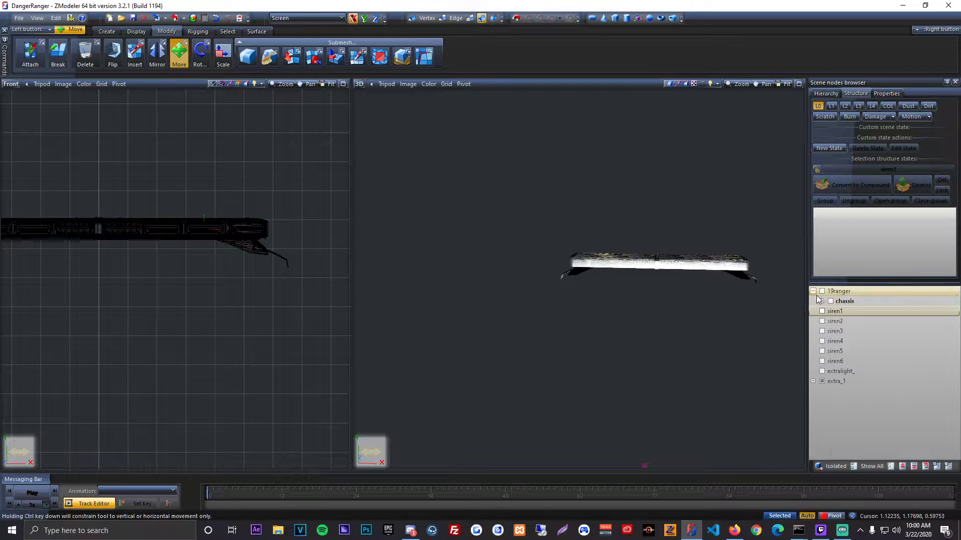
{"action": "left_click", "coordinate": [872, 361]}
{"action": "left_click", "coordinate": [872, 362]}
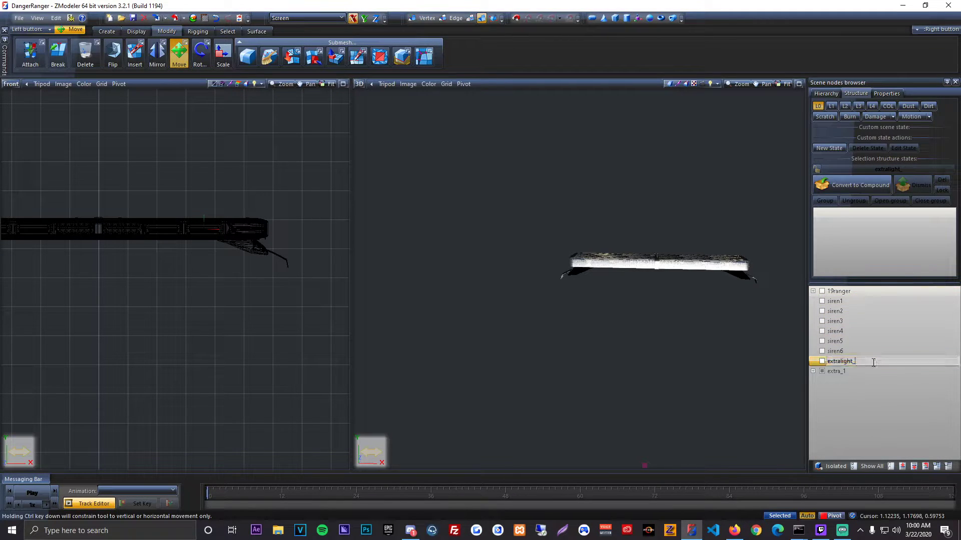
{"action": "key", "text": "Return"}
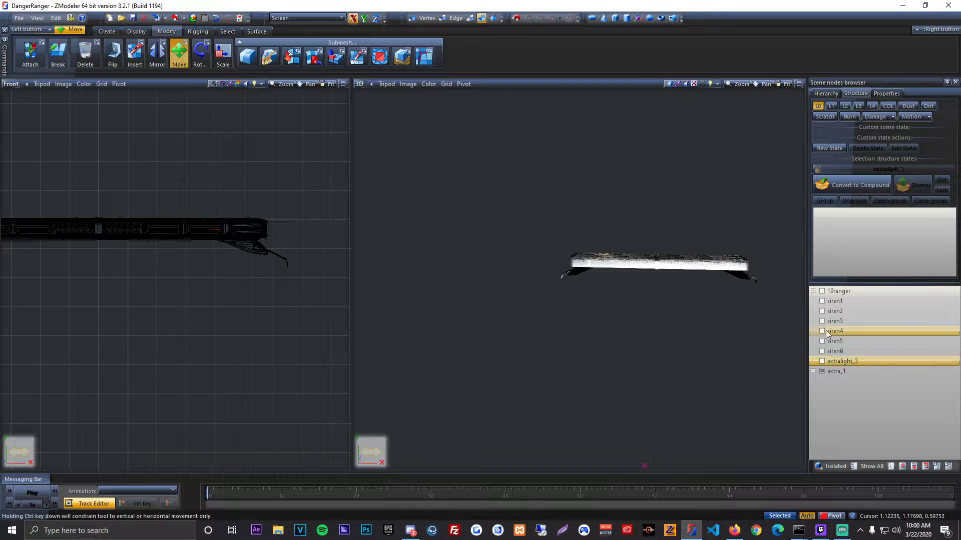
Step: Hide extra_1 and show the light modules siren1 to siren6
{"action": "left_click", "coordinate": [823, 370]}
{"action": "left_click", "coordinate": [822, 351]}
{"action": "left_click", "coordinate": [822, 341]}
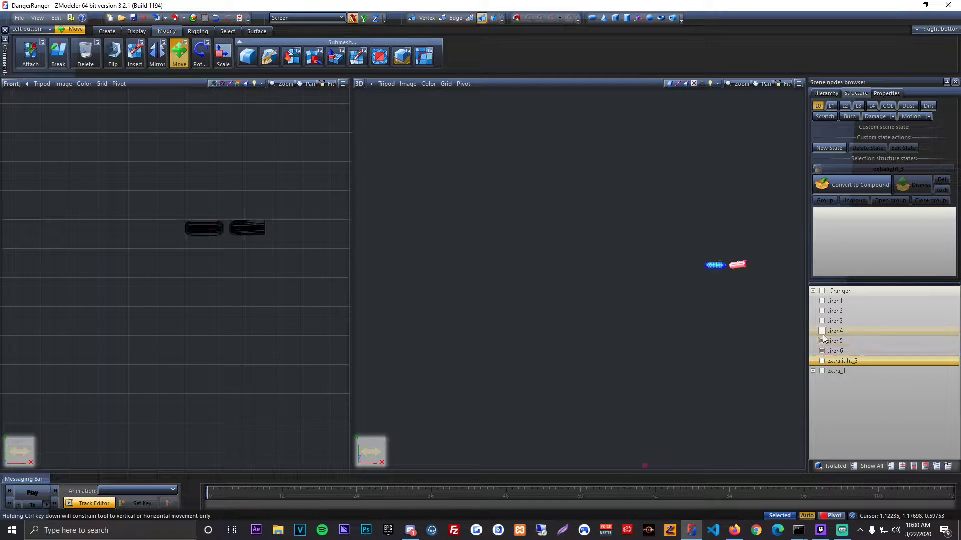
{"action": "left_click", "coordinate": [822, 331]}
{"action": "left_click", "coordinate": [822, 321]}
{"action": "left_click", "coordinate": [822, 311]}
{"action": "left_click", "coordinate": [823, 301]}
Step: Switch the 2D view to Top and examine how the siren modules are arranged around the lightbar
{"action": "middle_click_drag", "start_coordinate": [672, 317], "coordinate": [580, 286]}
{"action": "scroll", "coordinate": [243, 281], "scroll_direction": "down", "scroll_amount": 2}
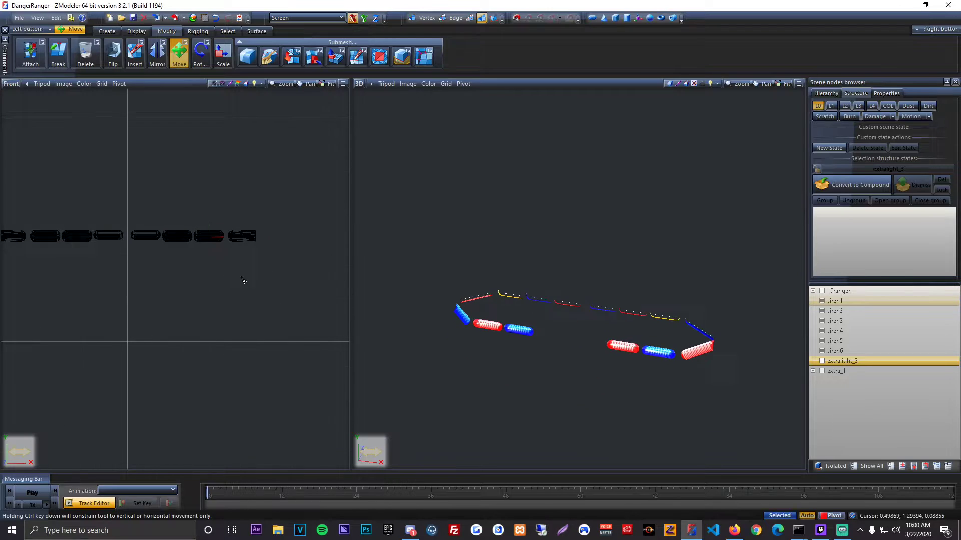
{"action": "left_click", "coordinate": [15, 86]}
{"action": "left_click", "coordinate": [28, 130]}
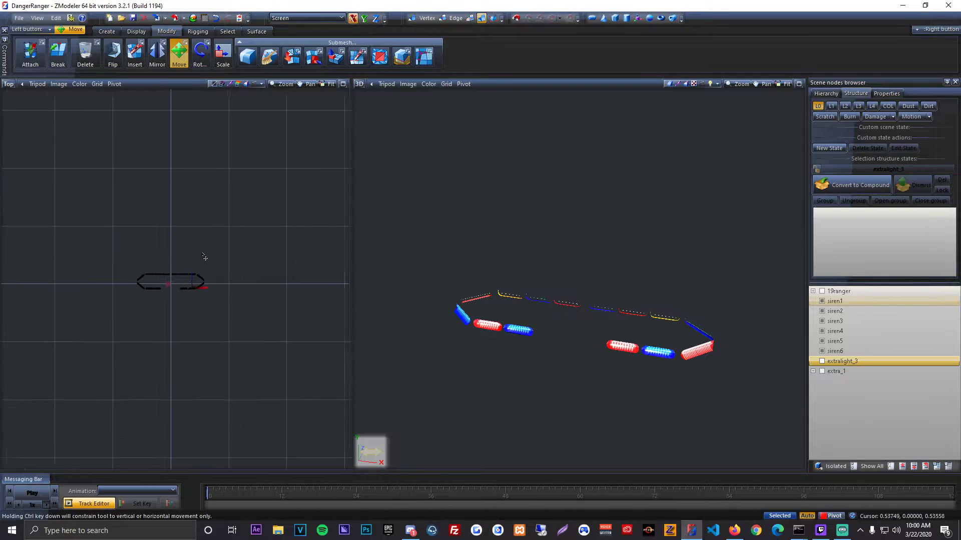
{"action": "scroll", "coordinate": [165, 242], "scroll_direction": "up", "scroll_amount": 4}
{"action": "scroll", "coordinate": [164, 240], "scroll_direction": "up", "scroll_amount": 1}
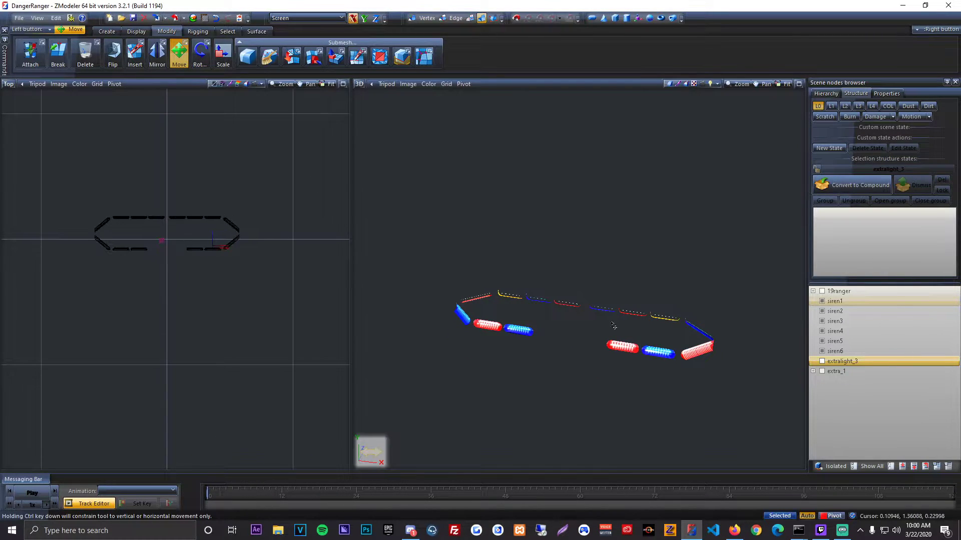
{"action": "middle_click_drag", "start_coordinate": [611, 324], "coordinate": [581, 336]}
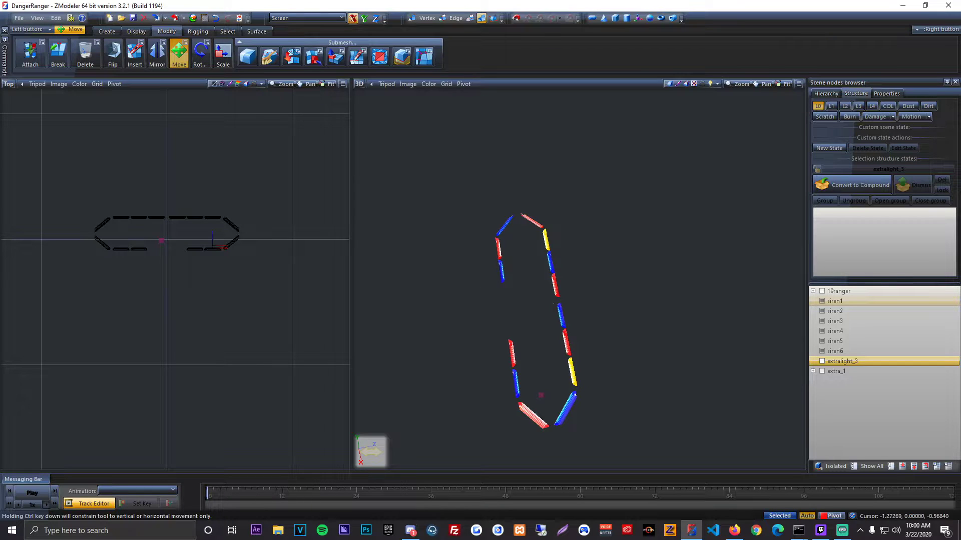
{"action": "middle_click_drag", "start_coordinate": [396, 328], "coordinate": [480, 329]}
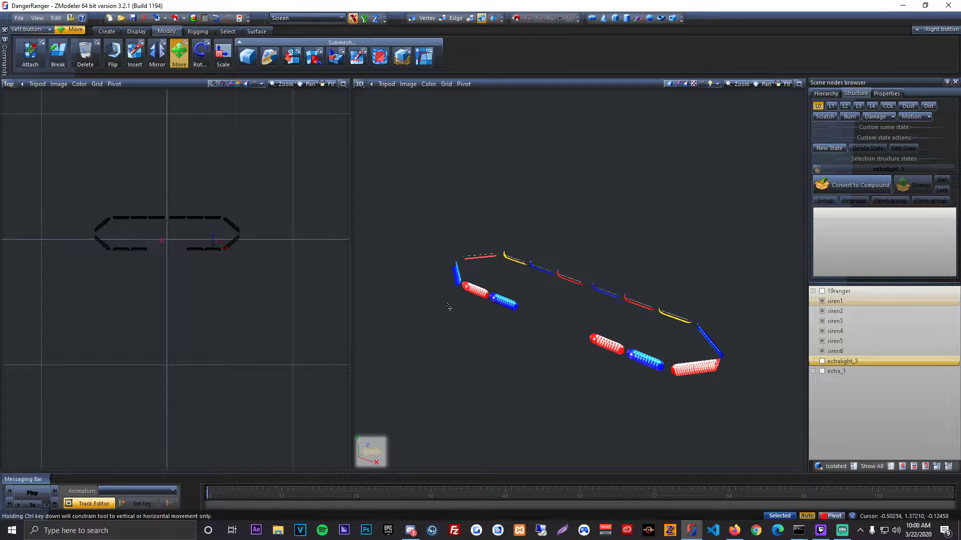
{"action": "scroll", "coordinate": [126, 225], "scroll_direction": "up", "scroll_amount": 4}
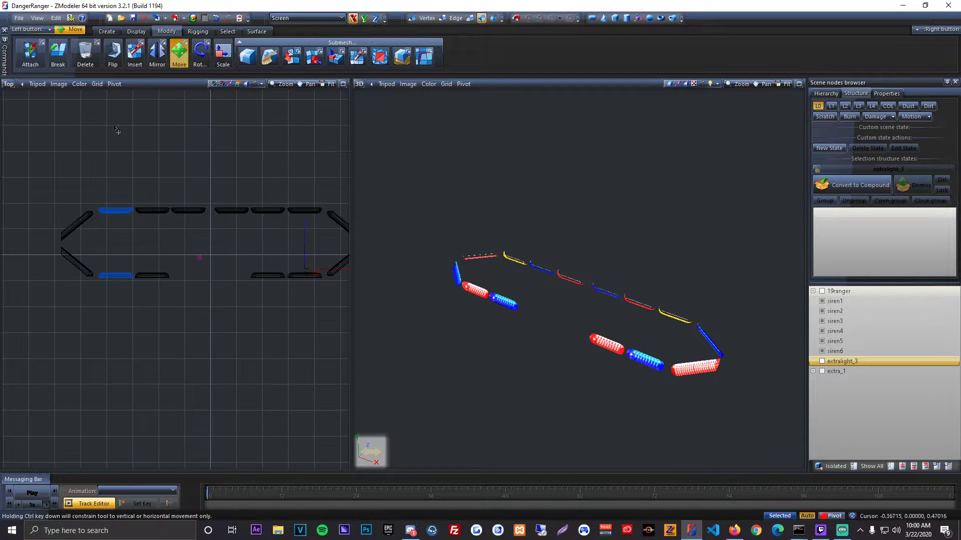
Step: Attach siren2 to siren1 and siren5 to siren6, joining each end's corner modules with their neighbours
{"action": "left_click", "coordinate": [31, 56]}
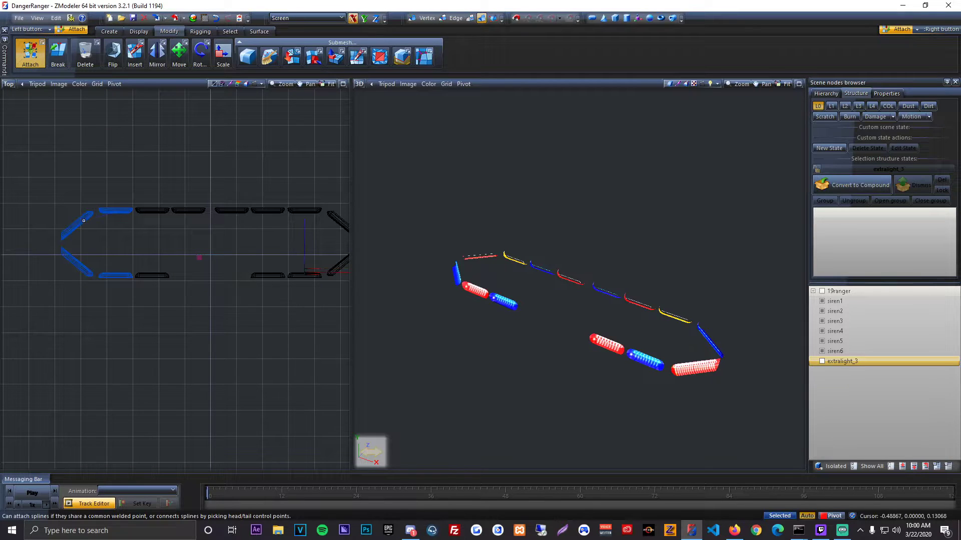
{"action": "left_click", "coordinate": [83, 220]}
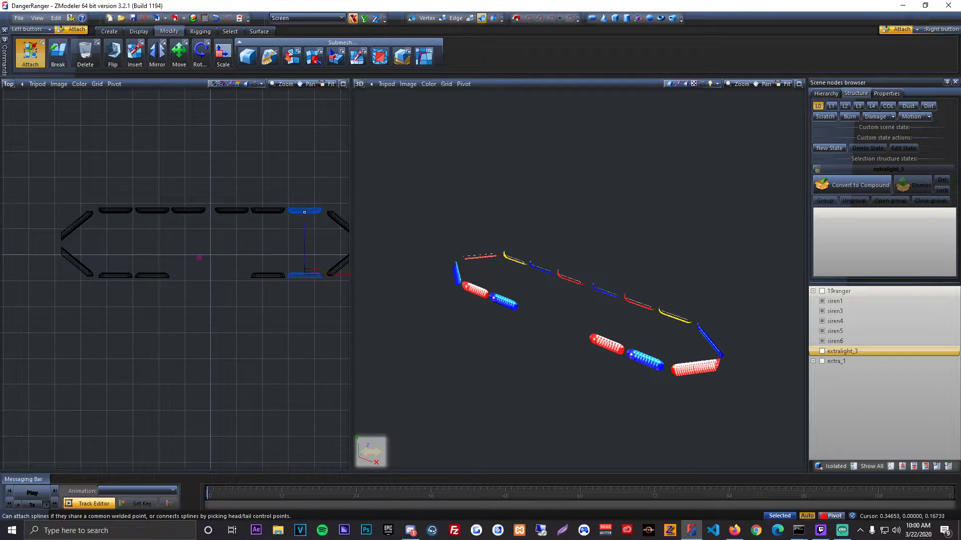
{"action": "left_click", "coordinate": [339, 217]}
{"action": "left_click", "coordinate": [181, 55]}
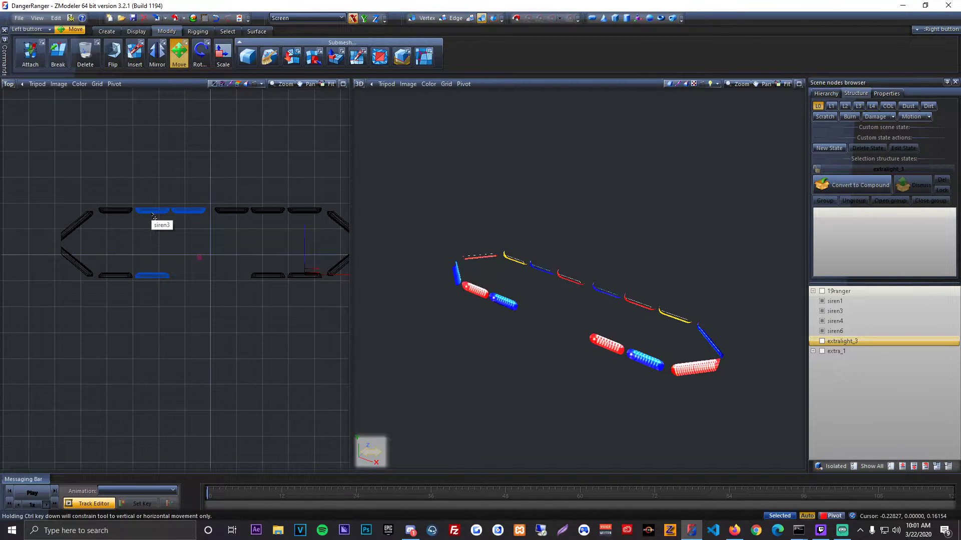
Step: Hide siren4 and siren6, and rename siren3 as siren2
{"action": "left_click", "coordinate": [823, 331]}
{"action": "left_click", "coordinate": [823, 320]}
{"action": "left_click", "coordinate": [823, 310]}
{"action": "left_click", "coordinate": [823, 311]}
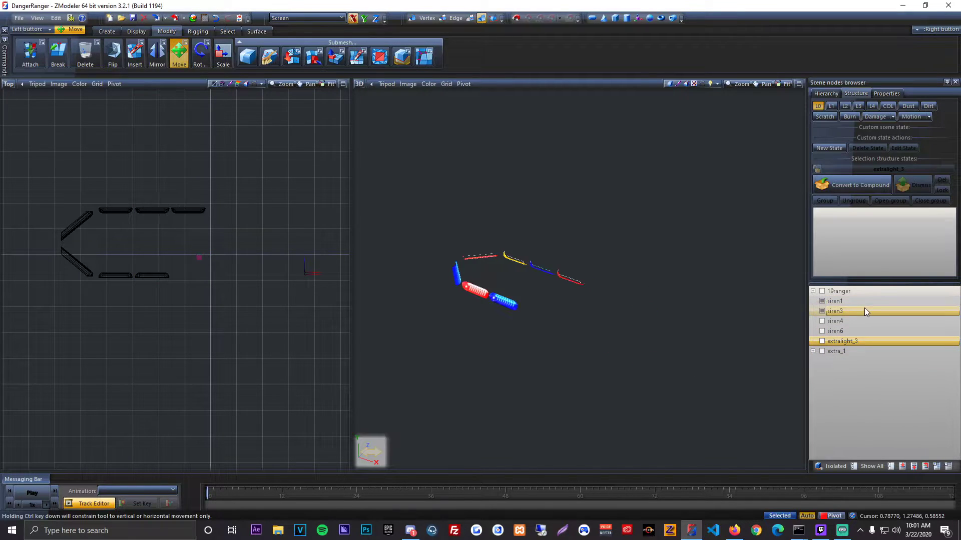
{"action": "double_click", "coordinate": [864, 309]}
{"action": "key", "text": "BackSpace"}
{"action": "type", "text": "2"}
{"action": "key", "text": "Return"}
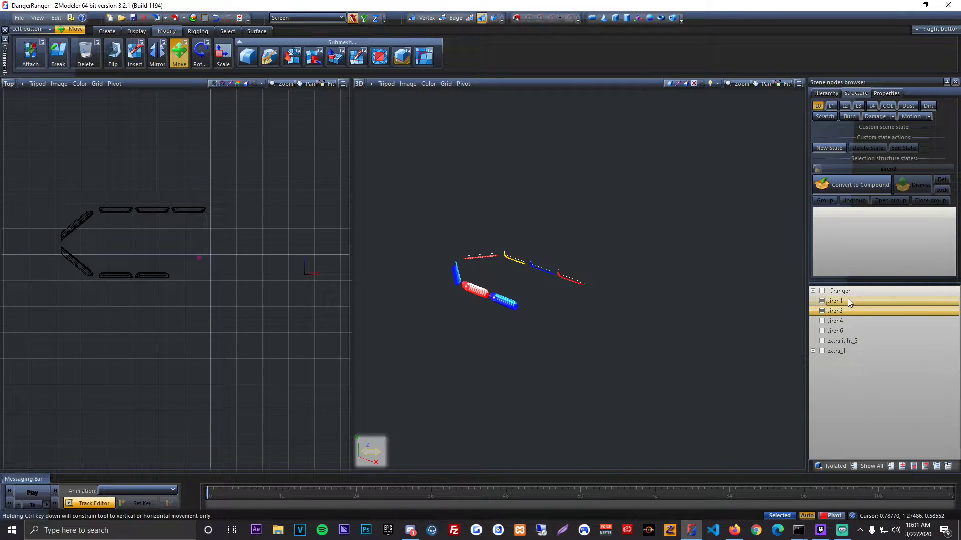
Step: Show siren4 and siren6, and rename them as siren3 and siren4 respectively
{"action": "left_click", "coordinate": [822, 320]}
{"action": "double_click", "coordinate": [862, 320]}
{"action": "key", "text": "BackSpace"}
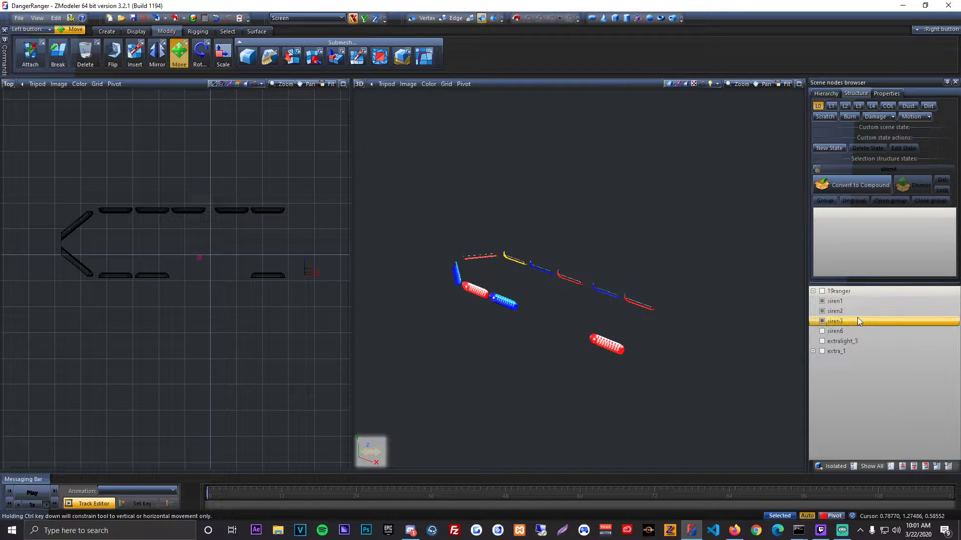
{"action": "left_click", "coordinate": [822, 331]}
{"action": "double_click", "coordinate": [869, 331]}
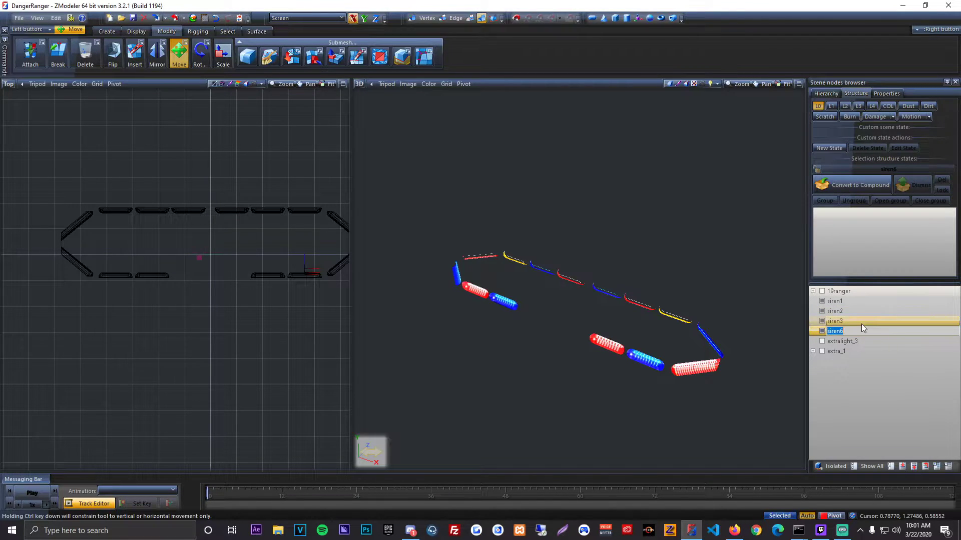
{"action": "type", "text": "siren4"}
{"action": "key", "text": "Return"}
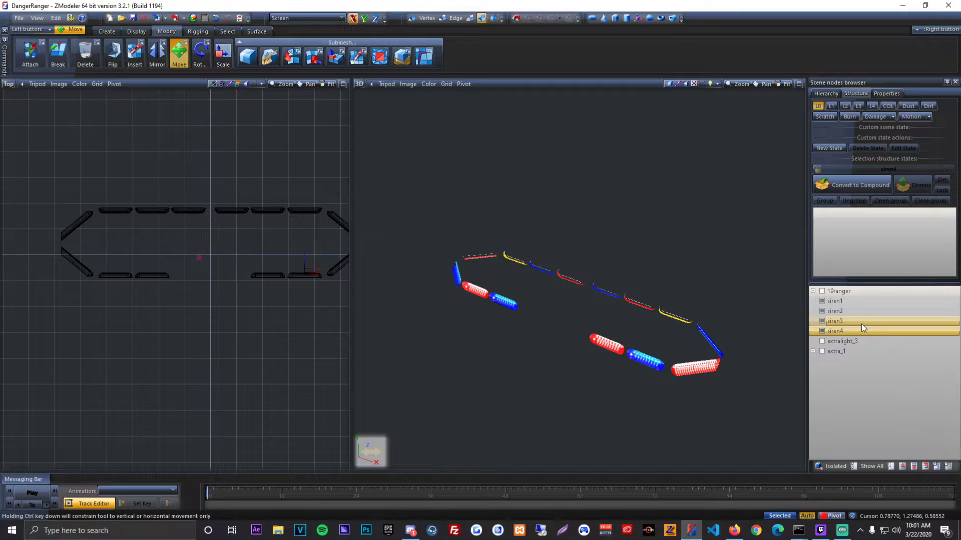
Step: Show extra_1 and take straps and extra_2 out of it so they become separate top-level nodes
{"action": "left_click", "coordinate": [813, 351]}
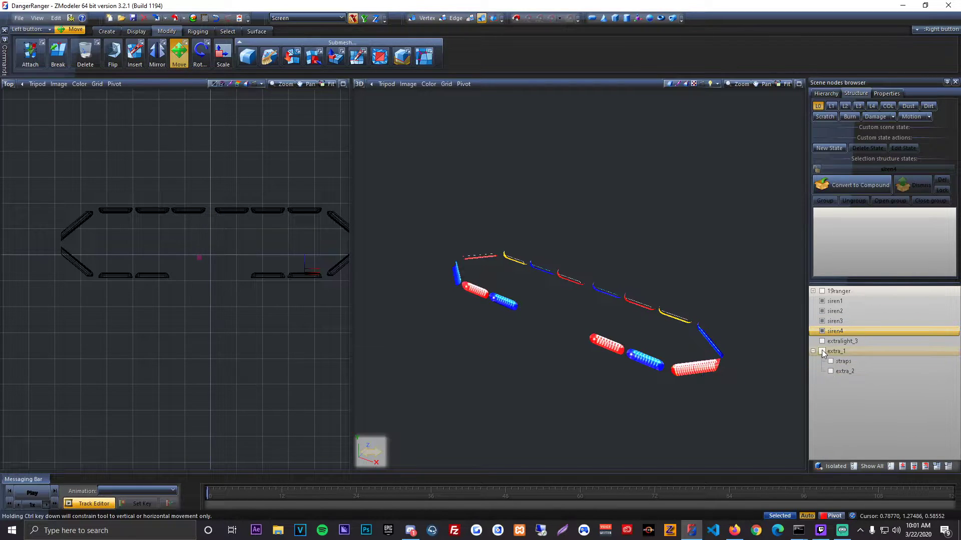
{"action": "left_click", "coordinate": [822, 351]}
{"action": "left_click", "coordinate": [841, 362]}
{"action": "left_click", "coordinate": [842, 371], "text": "ctrl"}
{"action": "left_click_drag", "start_coordinate": [841, 372], "coordinate": [834, 382]}
{"action": "left_click", "coordinate": [829, 352]}
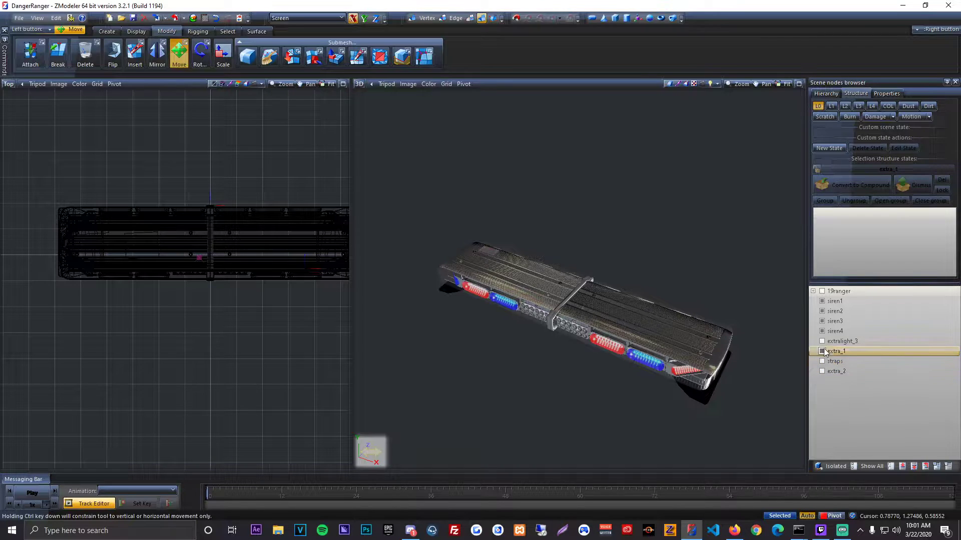
Step: Show the straps together with the lightbar and check how they sit beneath it
{"action": "scroll", "coordinate": [590, 318], "scroll_direction": "down", "scroll_amount": 3}
{"action": "middle_click_drag", "start_coordinate": [590, 317], "coordinate": [686, 287]}
{"action": "middle_click_drag", "start_coordinate": [700, 282], "coordinate": [657, 294]}
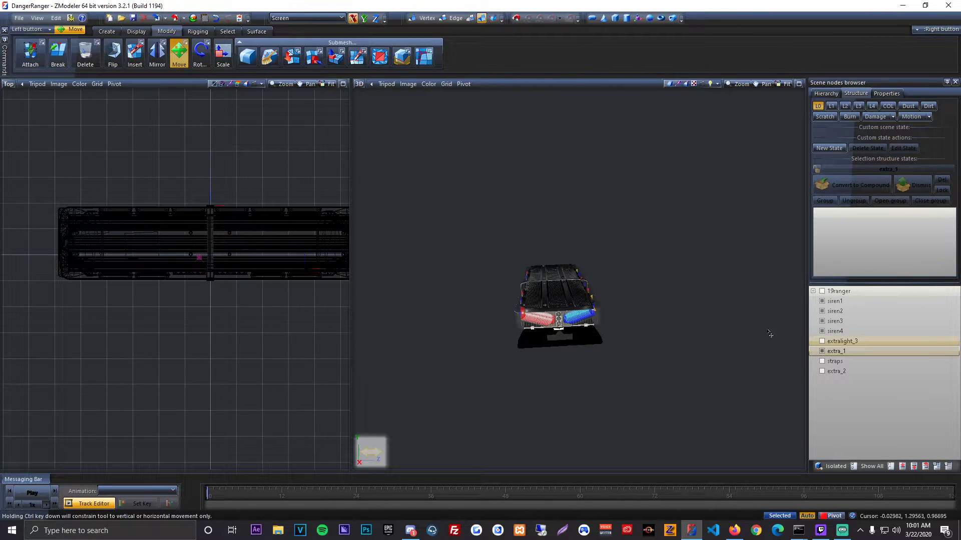
{"action": "middle_click_drag", "start_coordinate": [711, 347], "coordinate": [735, 349]}
{"action": "left_click", "coordinate": [821, 362]}
{"action": "middle_click_drag", "start_coordinate": [675, 337], "coordinate": [703, 335]}
{"action": "scroll", "coordinate": [259, 223], "scroll_direction": "down", "scroll_amount": 2}
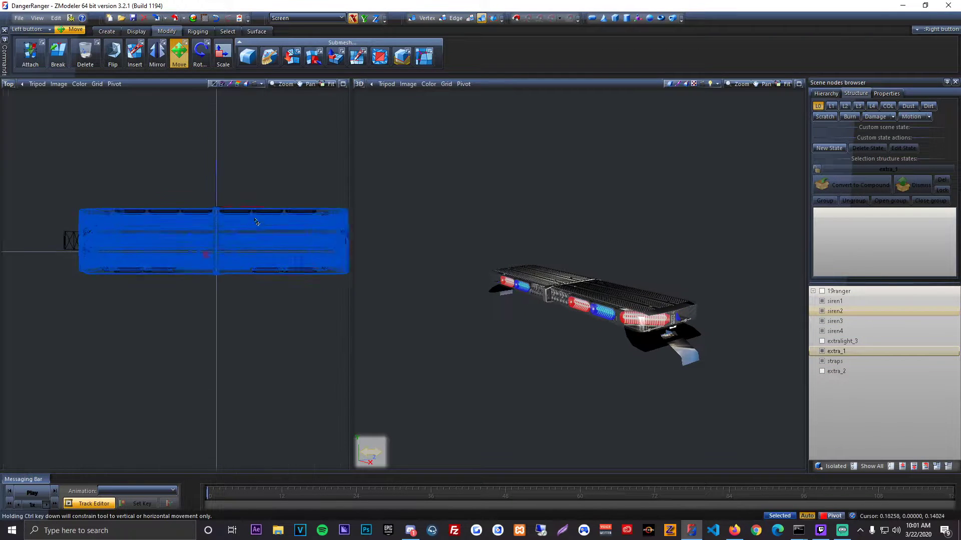
Step: Switch the 2D view to Front and select all visible lightbar, siren and strap parts
{"action": "left_click", "coordinate": [9, 84]}
{"action": "left_click", "coordinate": [23, 107]}
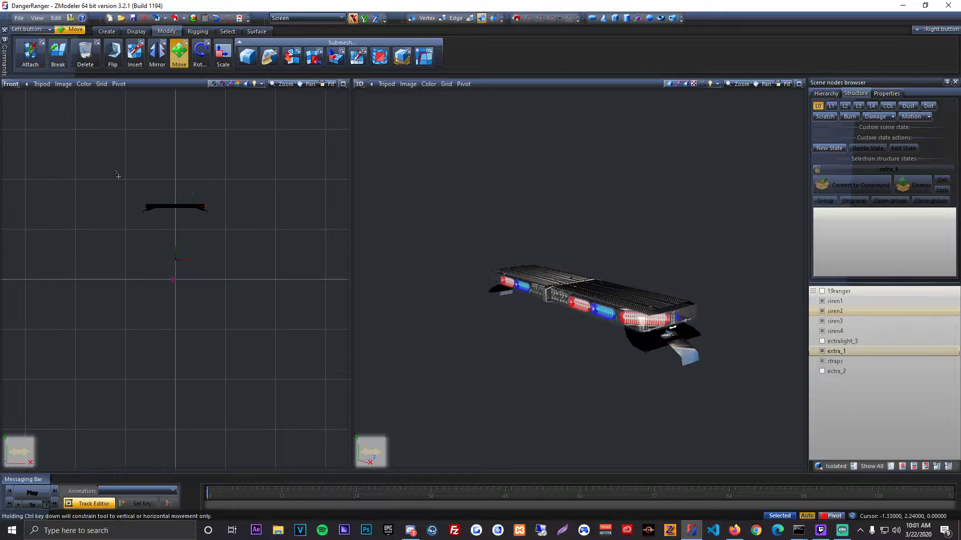
{"action": "middle_click_drag", "start_coordinate": [233, 244], "coordinate": [249, 285]}
{"action": "left_click_drag", "start_coordinate": [93, 203], "coordinate": [349, 357]}
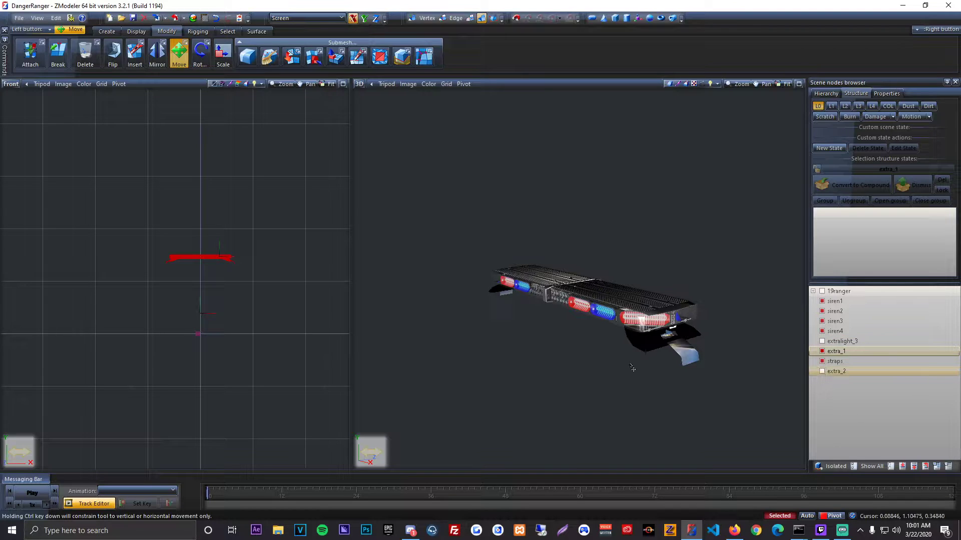
{"action": "middle_click_drag", "start_coordinate": [633, 368], "coordinate": [575, 360]}
{"action": "scroll", "coordinate": [685, 365], "scroll_direction": "up", "scroll_amount": 3}
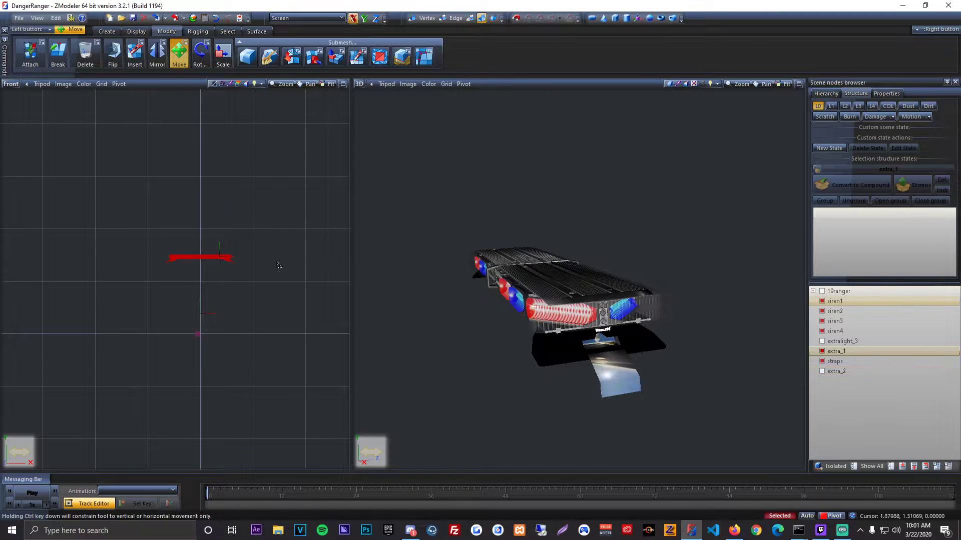
{"action": "scroll", "coordinate": [213, 226], "scroll_direction": "up", "scroll_amount": 3}
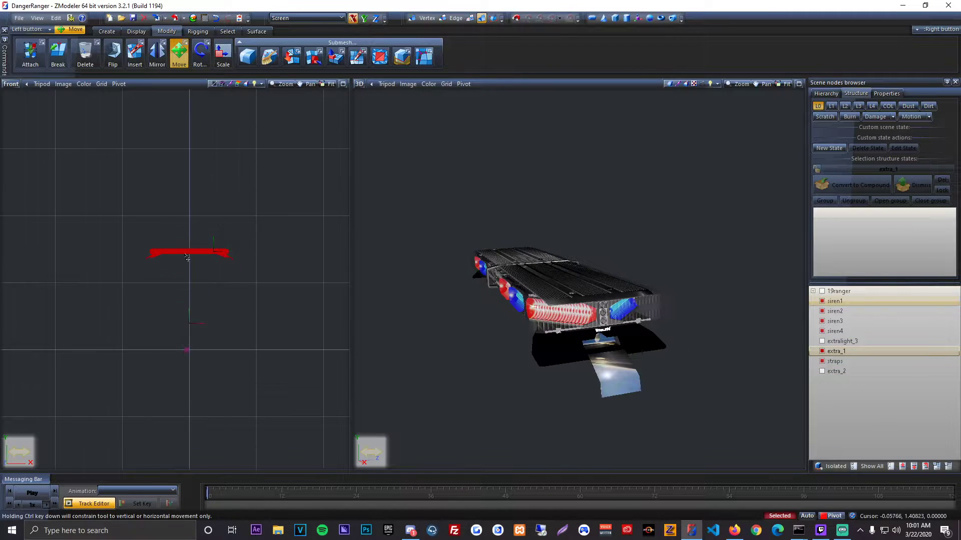
Step: Reset the selected parts' local axes to world, and center each one to its object
{"action": "left_click", "coordinate": [140, 30]}
{"action": "left_click", "coordinate": [248, 56]}
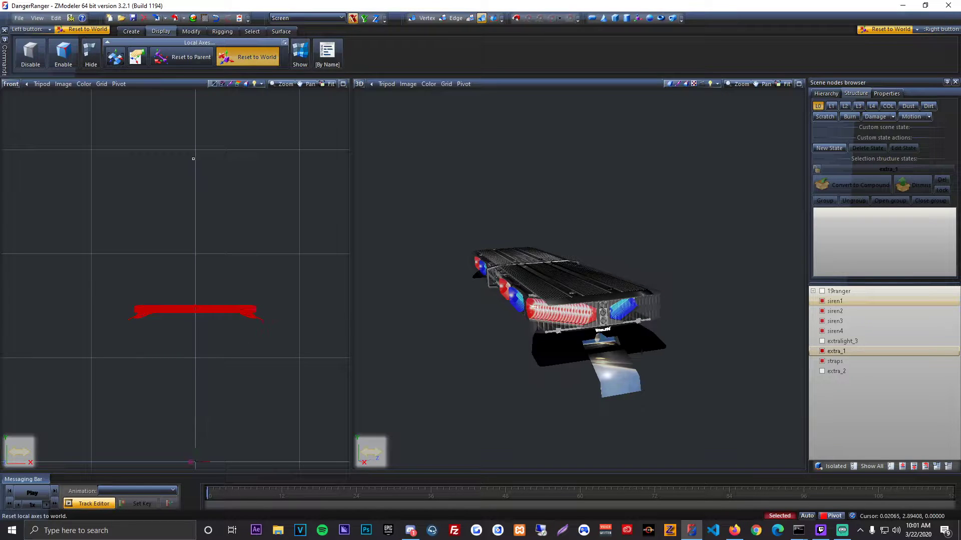
{"action": "left_click", "coordinate": [115, 57]}
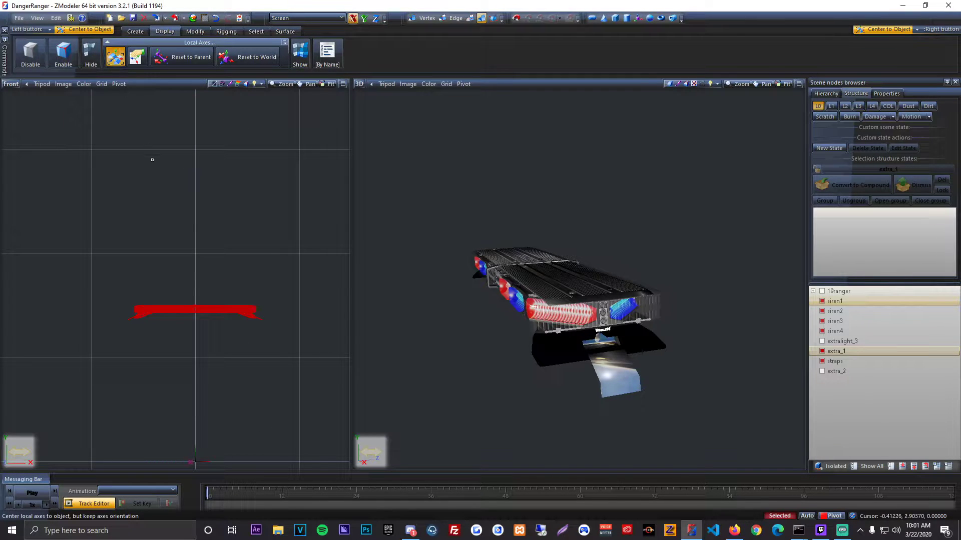
Step: Duplicate the selected siren1 to siren4, extra_1 and straps parts, and return to the Move tool
{"action": "left_click", "coordinate": [137, 31]}
{"action": "left_click", "coordinate": [25, 57]}
{"action": "left_click", "coordinate": [134, 150]}
{"action": "left_click", "coordinate": [165, 31]}
{"action": "left_click", "coordinate": [179, 55]}
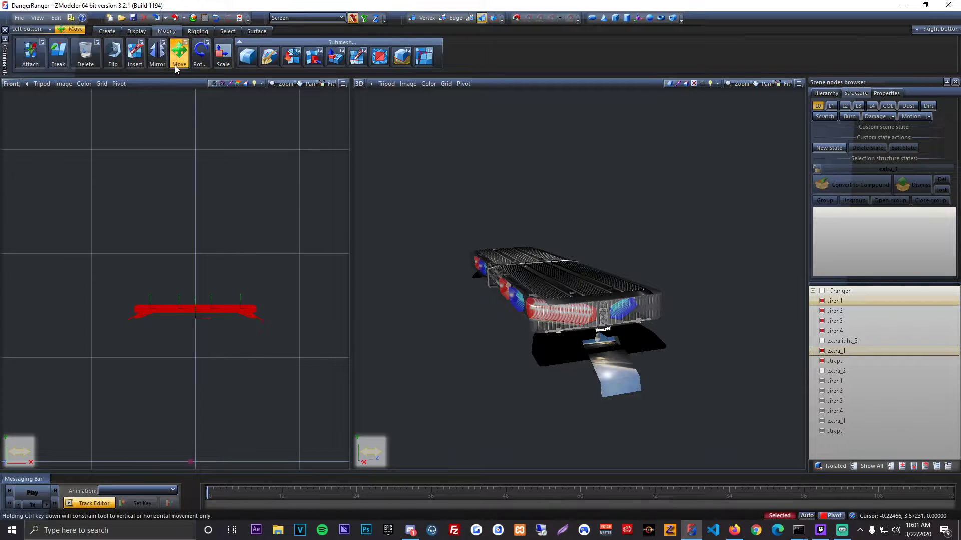
Step: Convert the duplicated siren1, siren2, siren3 and siren4 nodes to dummies
{"action": "right_click", "coordinate": [859, 383]}
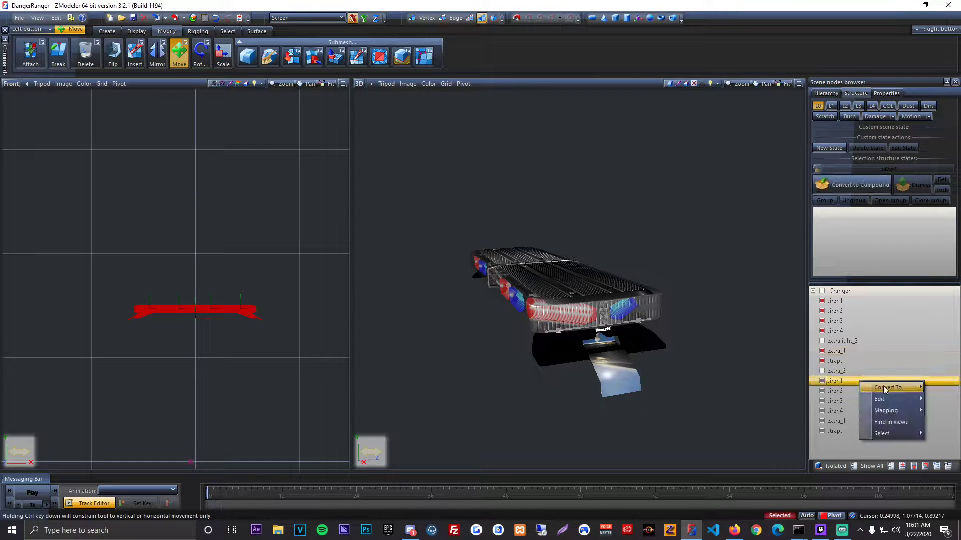
{"action": "mouse_move", "coordinate": [891, 390]}
{"action": "left_click", "coordinate": [839, 388]}
{"action": "right_click", "coordinate": [841, 390]}
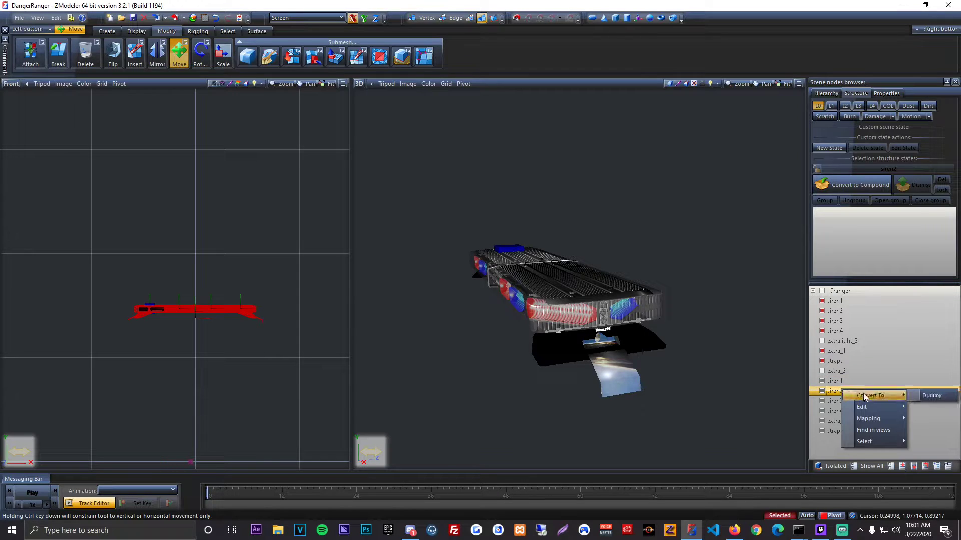
{"action": "left_click", "coordinate": [909, 394]}
{"action": "right_click", "coordinate": [857, 403]}
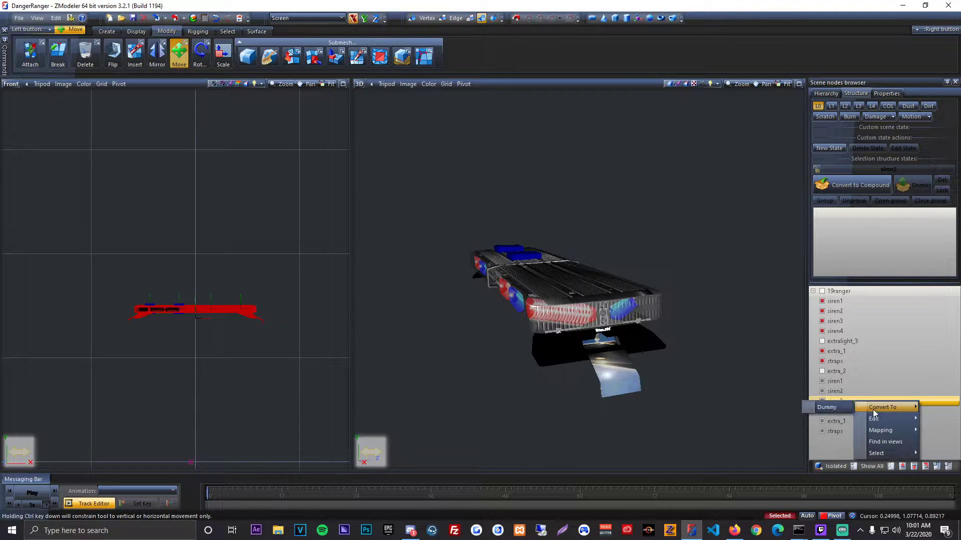
{"action": "left_click", "coordinate": [831, 409]}
{"action": "right_click", "coordinate": [855, 413]}
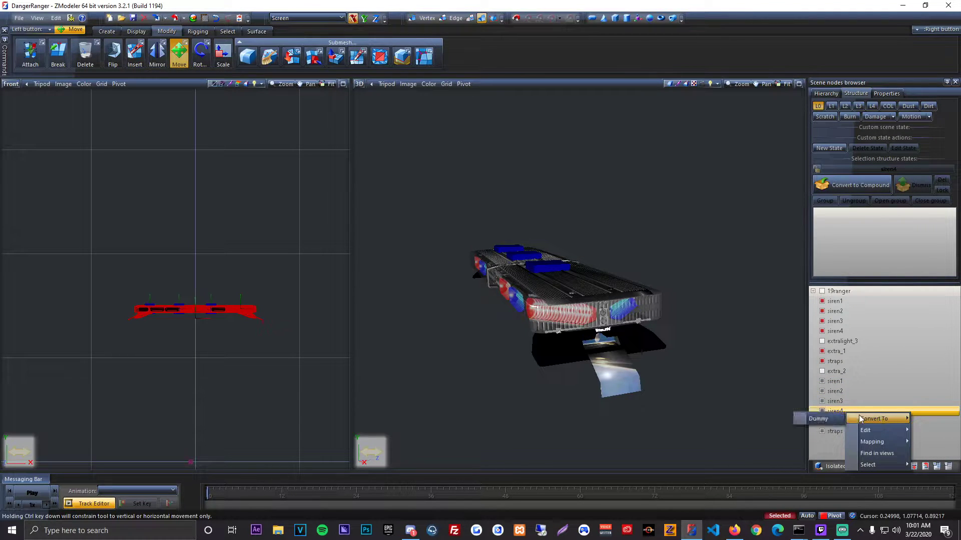
{"action": "left_click", "coordinate": [821, 419]}
Step: Convert the duplicated extra_1 and straps nodes to dummies
{"action": "right_click", "coordinate": [857, 422]}
{"action": "left_click", "coordinate": [926, 429]}
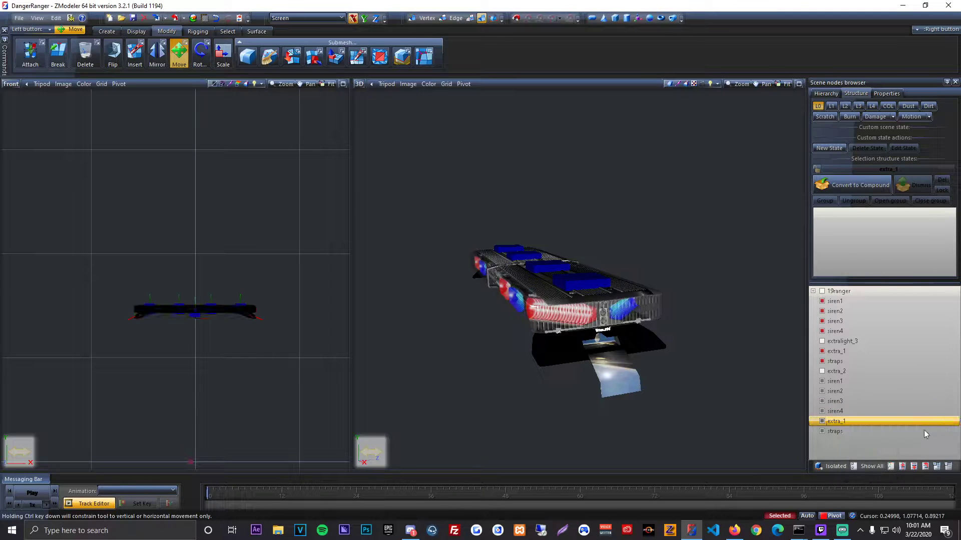
{"action": "right_click", "coordinate": [873, 432]}
{"action": "left_click", "coordinate": [921, 438]}
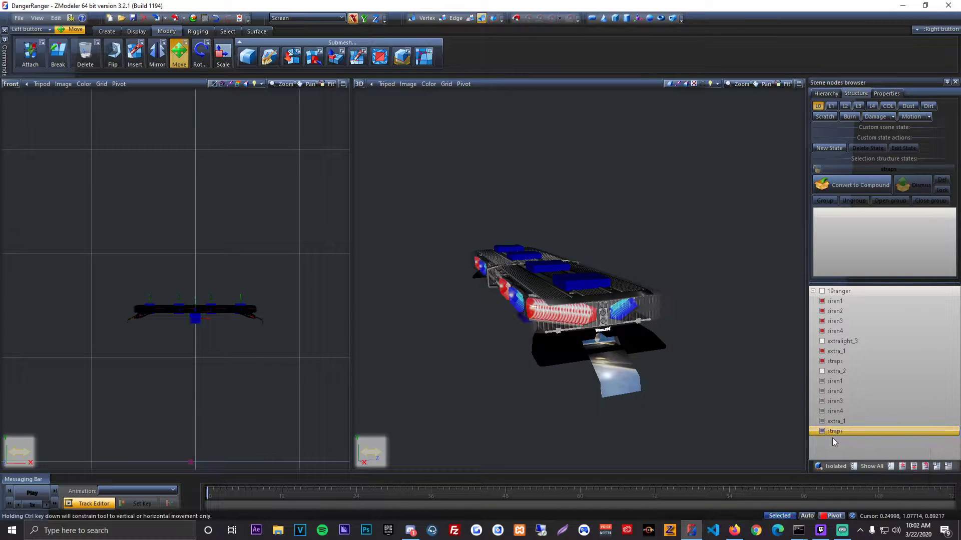
Step: Parent each siren, extra_1 and straps mesh to the dummy of the same name, and expand the dummies' branches
{"action": "left_click_drag", "start_coordinate": [835, 300], "coordinate": [844, 382]}
{"action": "left_click_drag", "start_coordinate": [847, 310], "coordinate": [844, 381]}
{"action": "left_click_drag", "start_coordinate": [844, 321], "coordinate": [845, 381]}
{"action": "double_click", "coordinate": [842, 326]}
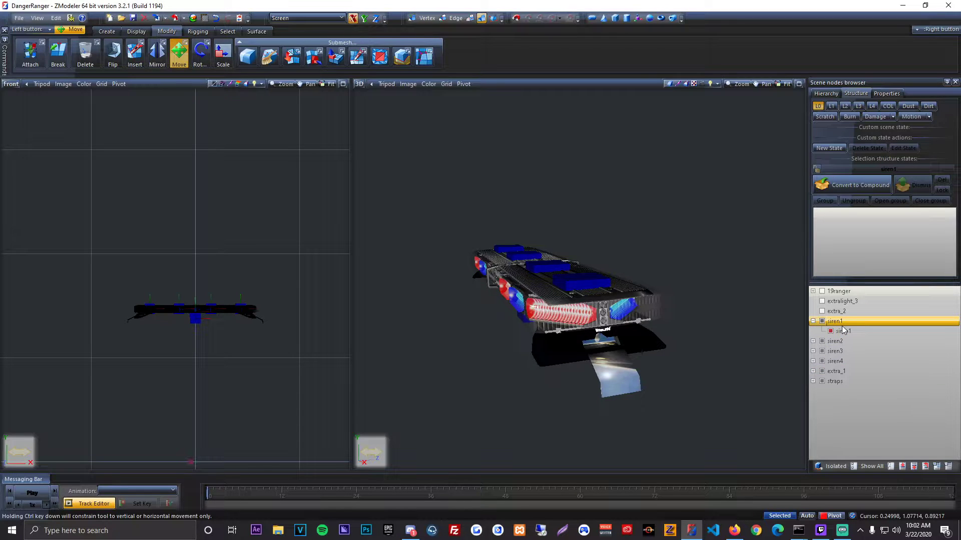
{"action": "key", "text": "Right"}
{"action": "key", "text": "Right"}
{"action": "key", "text": "Right"}
{"action": "key", "text": "Right"}
{"action": "key", "text": "Right"}
{"action": "key", "text": "Right"}
{"action": "key", "text": "Right"}
{"action": "key", "text": "Right"}
{"action": "key", "text": "Right"}
{"action": "key", "text": "Right"}
{"action": "key", "text": "Right"}
{"action": "key", "text": "Right"}
{"action": "key", "text": "Right"}
{"action": "key", "text": "Right"}
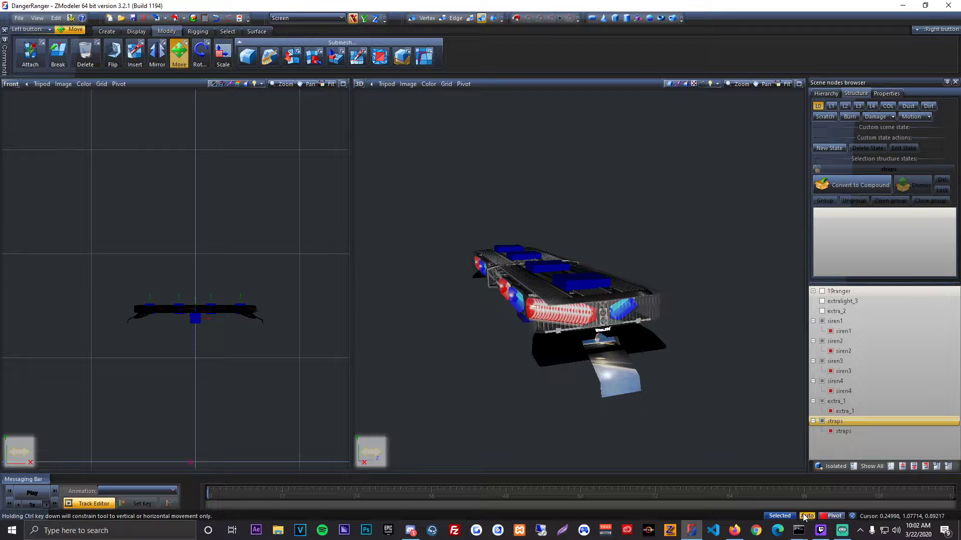
Step: Hide all objects, and show only the straps, extra_1 and siren1 to siren4 dummies
{"action": "mouse_move", "coordinate": [610, 353]}
{"action": "middle_mouse_down"}
{"action": "mouse_move", "coordinate": [651, 354]}
{"action": "mouse_move", "coordinate": [629, 351]}
{"action": "middle_mouse_up"}
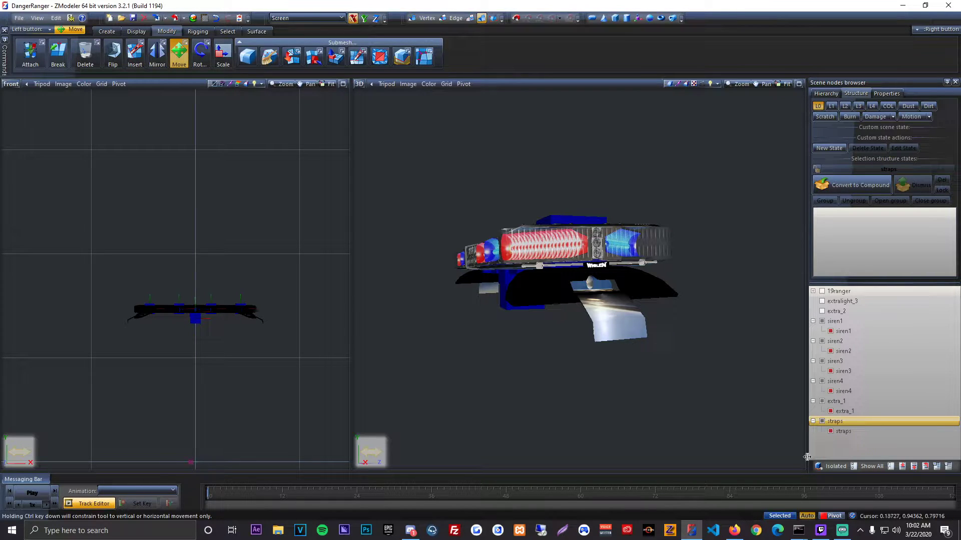
{"action": "left_click", "coordinate": [890, 466]}
{"action": "left_click", "coordinate": [822, 421]}
{"action": "left_click", "coordinate": [822, 402]}
{"action": "left_click", "coordinate": [822, 382]}
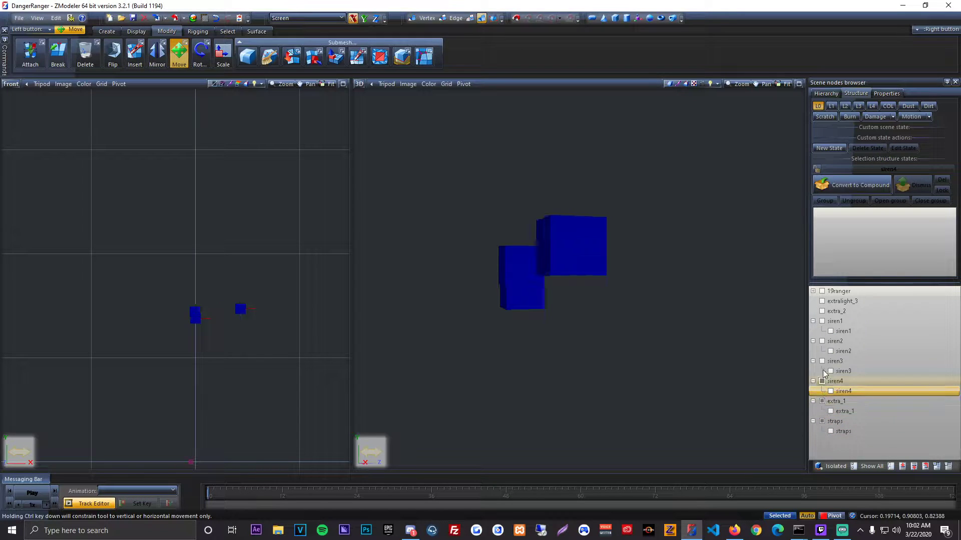
{"action": "left_click", "coordinate": [822, 361]}
{"action": "left_click", "coordinate": [822, 341]}
{"action": "left_click", "coordinate": [822, 321]}
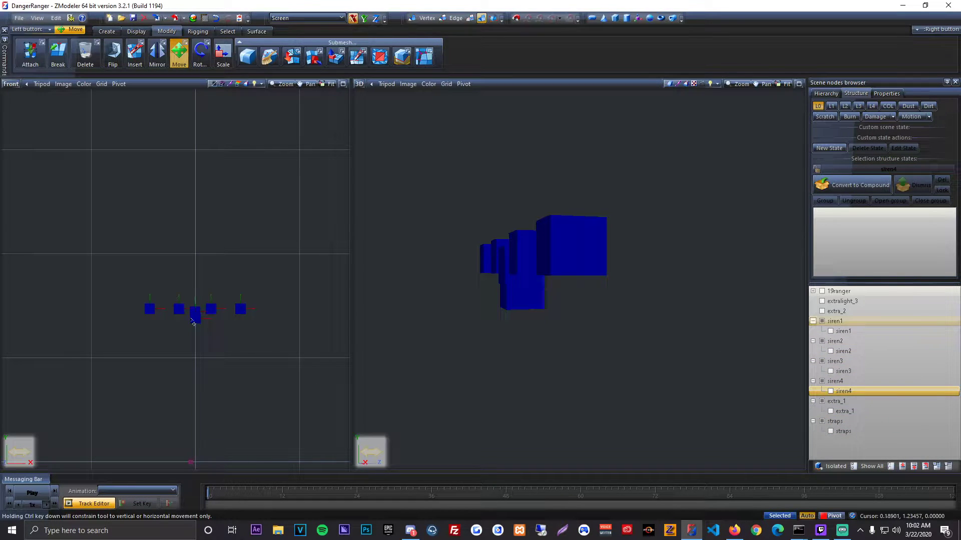
Step: Select the six dummies and show all objects in the scene again
{"action": "key", "text": "ctrl+s"}
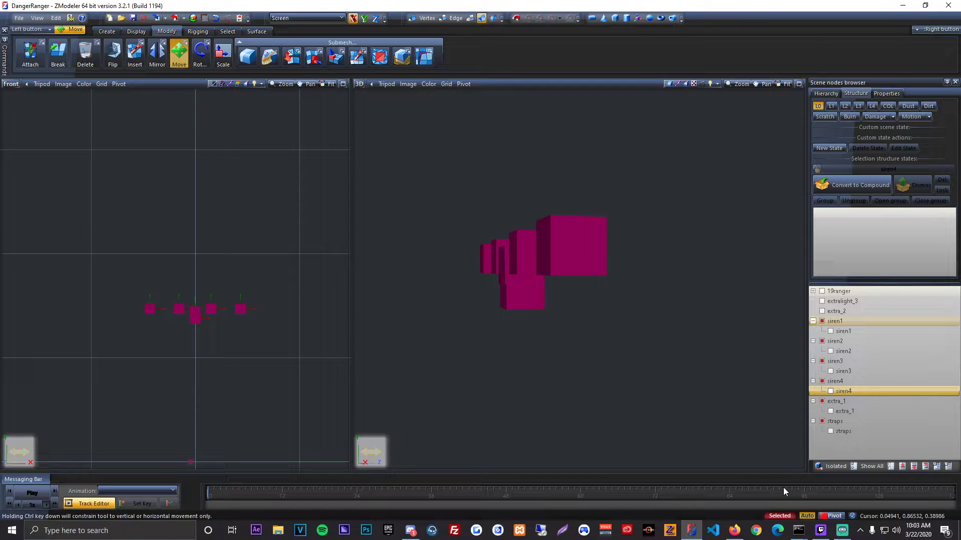
{"action": "middle_click_drag", "start_coordinate": [583, 316], "coordinate": [627, 317]}
{"action": "left_click", "coordinate": [870, 467]}
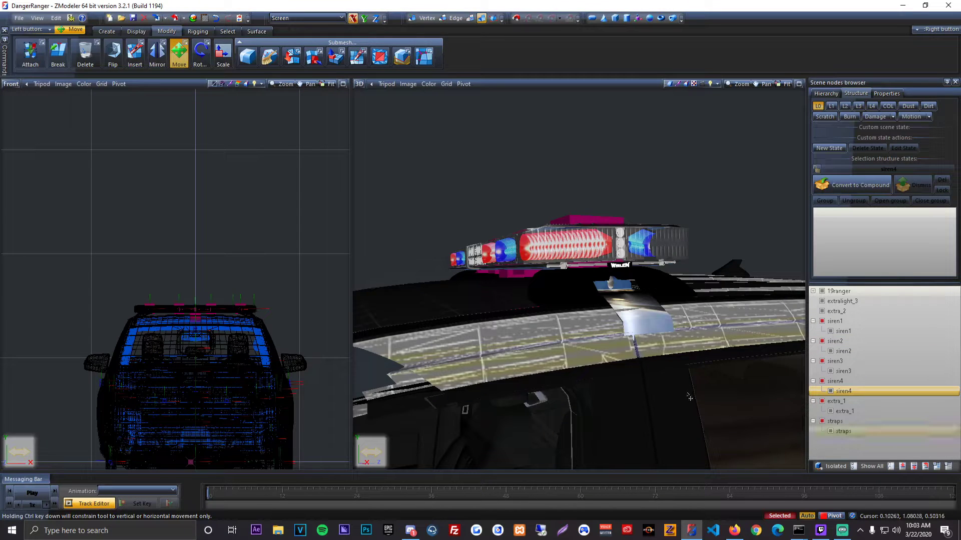
{"action": "scroll", "coordinate": [599, 376], "scroll_direction": "down", "scroll_amount": 2}
Step: Restrict movement to the Y axis and lower the six selected dummies from the roof to the truck's underside
{"action": "left_click", "coordinate": [246, 84]}
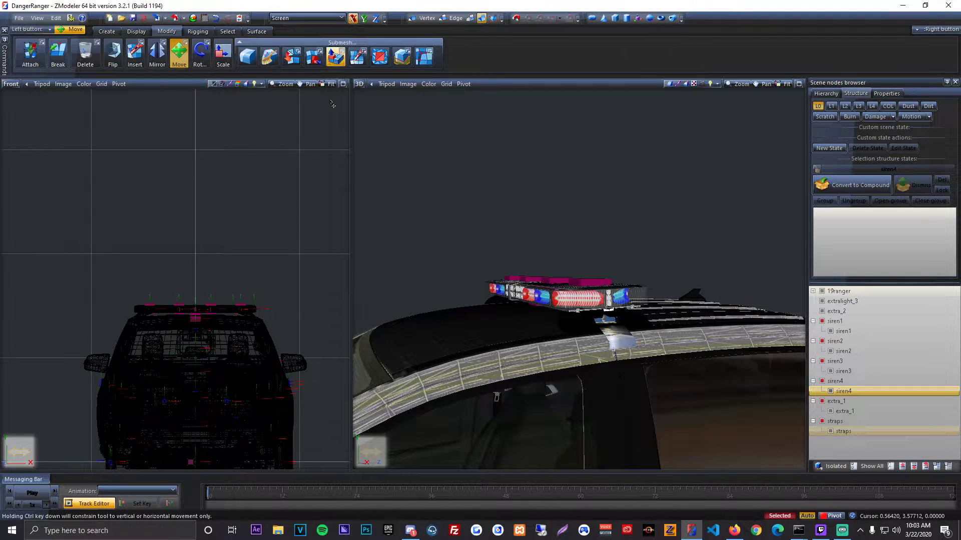
{"action": "middle_click_drag", "start_coordinate": [333, 103], "coordinate": [325, 62]}
{"action": "left_click", "coordinate": [364, 18]}
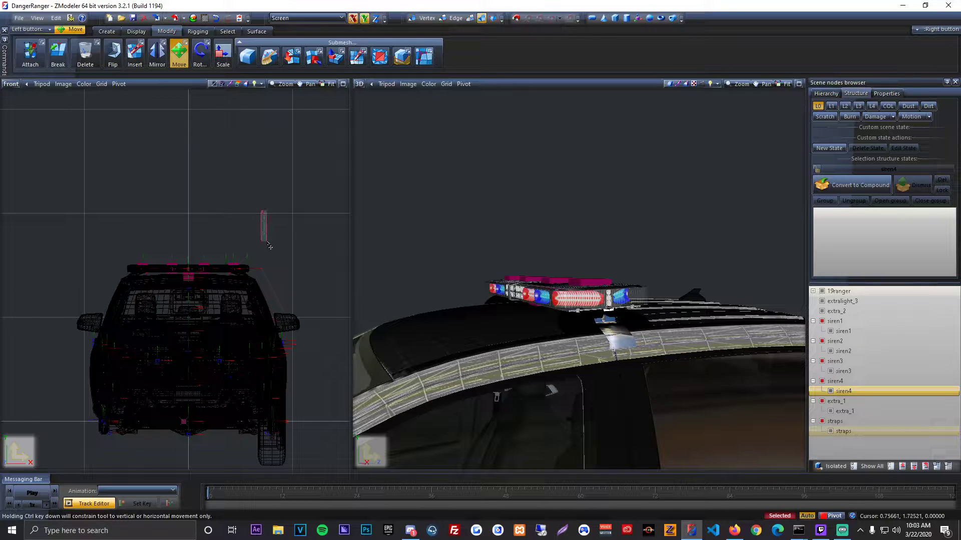
{"action": "key", "text": "space"}
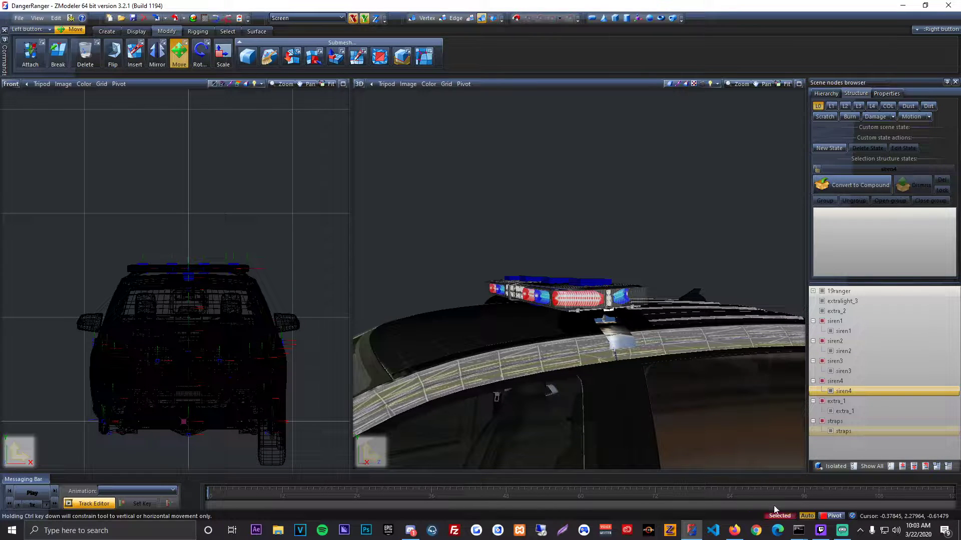
{"action": "middle_click_drag", "start_coordinate": [665, 396], "coordinate": [658, 250]}
{"action": "left_click_drag", "start_coordinate": [263, 202], "coordinate": [304, 318]}
{"action": "left_click", "coordinate": [216, 18]}
{"action": "left_click", "coordinate": [353, 19]}
{"action": "middle_click_drag", "start_coordinate": [526, 420], "coordinate": [340, 229]}
{"action": "scroll", "coordinate": [513, 165], "scroll_direction": "up", "scroll_amount": 5}
{"action": "left_click_drag", "start_coordinate": [291, 215], "coordinate": [302, 279]}
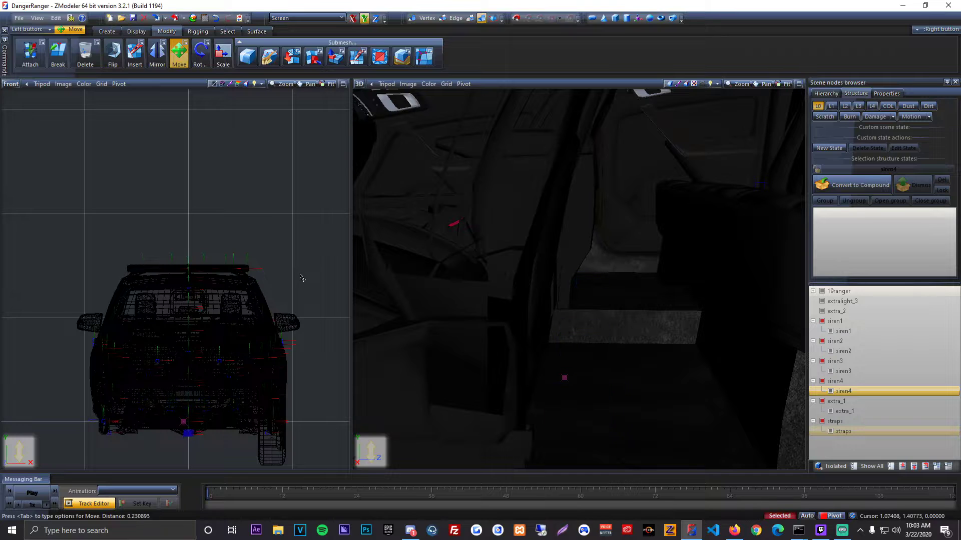
Step: Raise the six dummies from beneath the truck into the lower part of its body
{"action": "middle_click_drag", "start_coordinate": [587, 242], "coordinate": [566, 201]}
{"action": "scroll", "coordinate": [595, 201], "scroll_direction": "down", "scroll_amount": 5}
{"action": "left_click_drag", "start_coordinate": [324, 210], "coordinate": [322, 182]}
{"action": "scroll", "coordinate": [397, 203], "scroll_direction": "up", "scroll_amount": 5}
{"action": "middle_click_drag", "start_coordinate": [400, 203], "coordinate": [404, 213], "text": "alt"}
Step: Restrict movement to the Z axis and shift the six dummies lengthwise along the truck's chassis
{"action": "left_click", "coordinate": [375, 19]}
{"action": "left_click_drag", "start_coordinate": [290, 153], "coordinate": [243, 218]}
{"action": "middle_click_drag", "start_coordinate": [487, 233], "coordinate": [631, 233]}
{"action": "middle_click_drag", "start_coordinate": [524, 233], "coordinate": [591, 245], "text": "alt"}
{"action": "left_click_drag", "start_coordinate": [238, 229], "coordinate": [133, 145]}
{"action": "middle_click_drag", "start_coordinate": [561, 248], "coordinate": [590, 251], "text": "alt"}
{"action": "left_click_drag", "start_coordinate": [290, 188], "coordinate": [204, 141]}
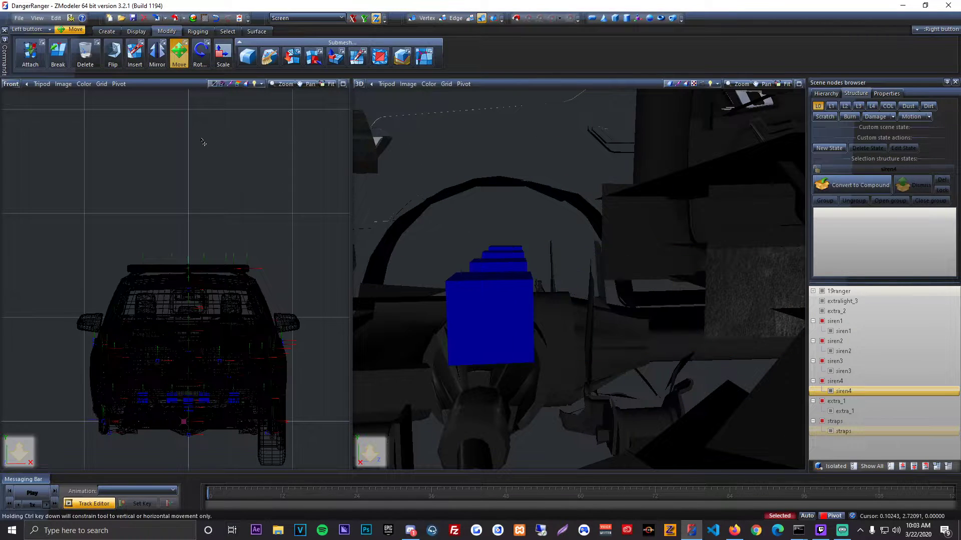
Step: Restrict movement to the Y axis again and raise the six dummies slightly inside the truck body
{"action": "left_click", "coordinate": [364, 19]}
{"action": "left_click_drag", "start_coordinate": [242, 185], "coordinate": [243, 171]}
{"action": "middle_click_drag", "start_coordinate": [453, 215], "coordinate": [508, 234], "text": "alt"}
{"action": "left_click_drag", "start_coordinate": [323, 197], "coordinate": [324, 193]}
Step: Examine the whole truck from the front and side to check where the dummies sit
{"action": "middle_click_drag", "start_coordinate": [563, 215], "coordinate": [494, 304], "text": "alt"}
{"action": "scroll", "coordinate": [582, 242], "scroll_direction": "down", "scroll_amount": 6}
{"action": "scroll", "coordinate": [638, 220], "scroll_direction": "up", "scroll_amount": 5}
{"action": "scroll", "coordinate": [494, 304], "scroll_direction": "down", "scroll_amount": 8}
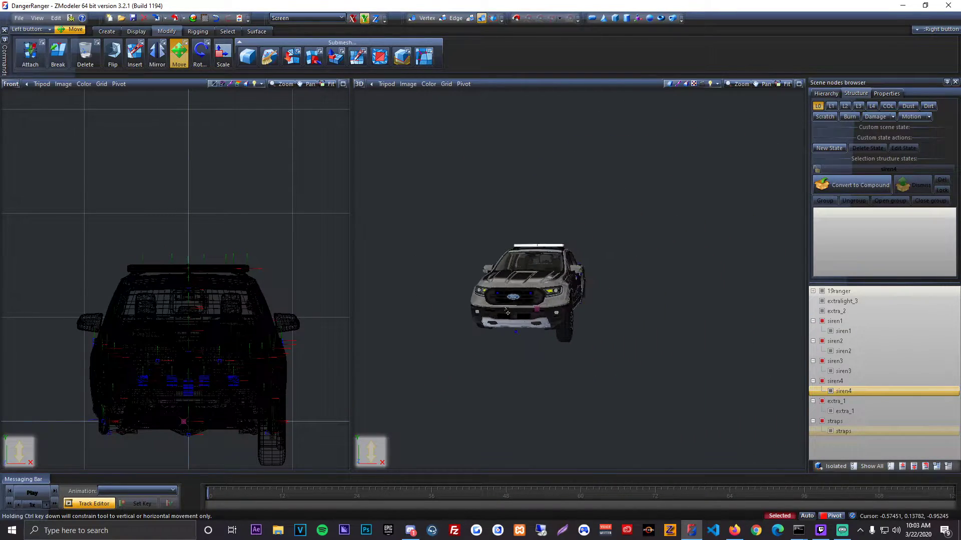
{"action": "scroll", "coordinate": [512, 315], "scroll_direction": "down", "scroll_amount": 2}
{"action": "middle_click_drag", "start_coordinate": [526, 326], "coordinate": [496, 339], "text": "alt"}
{"action": "scroll", "coordinate": [269, 217], "scroll_direction": "down", "scroll_amount": 4}
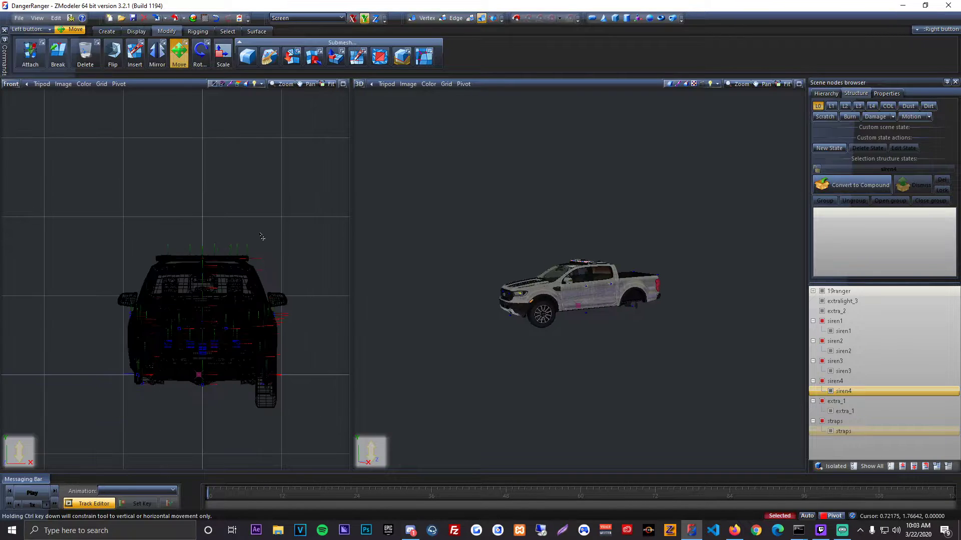
{"action": "middle_click_drag", "start_coordinate": [286, 257], "coordinate": [248, 174]}
{"action": "scroll", "coordinate": [277, 194], "scroll_direction": "down", "scroll_amount": 2}
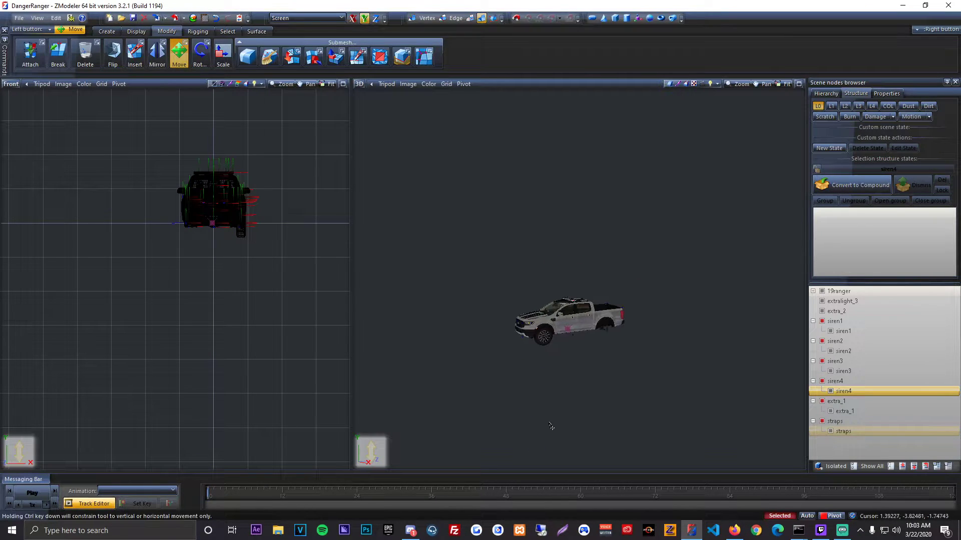
Step: Examine the truck, its roof lightbar and the dummies from the front, rear and side at close range
{"action": "middle_click_drag", "start_coordinate": [551, 424], "coordinate": [597, 266], "text": "alt"}
{"action": "middle_click_drag", "start_coordinate": [565, 333], "coordinate": [569, 308], "text": "alt"}
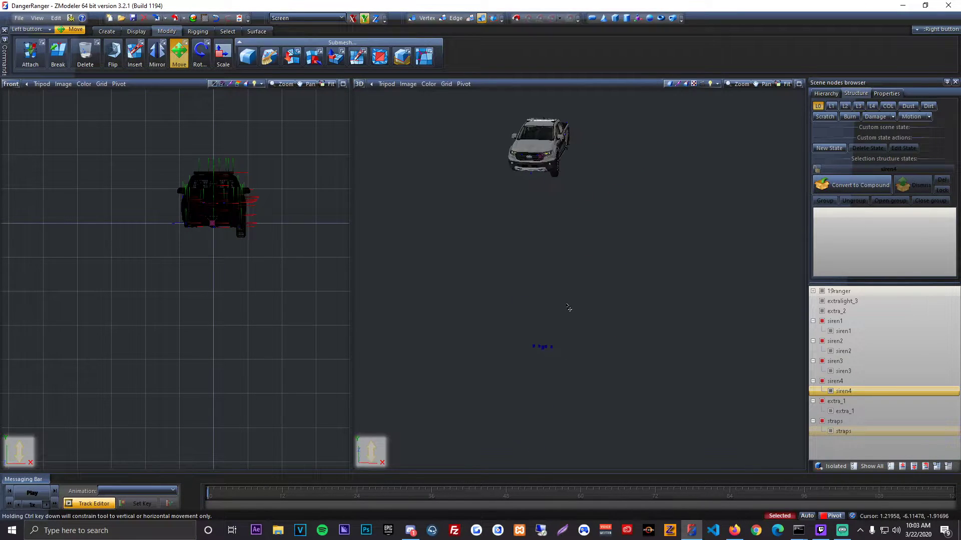
{"action": "middle_click_drag", "start_coordinate": [596, 250], "coordinate": [513, 331], "text": "alt"}
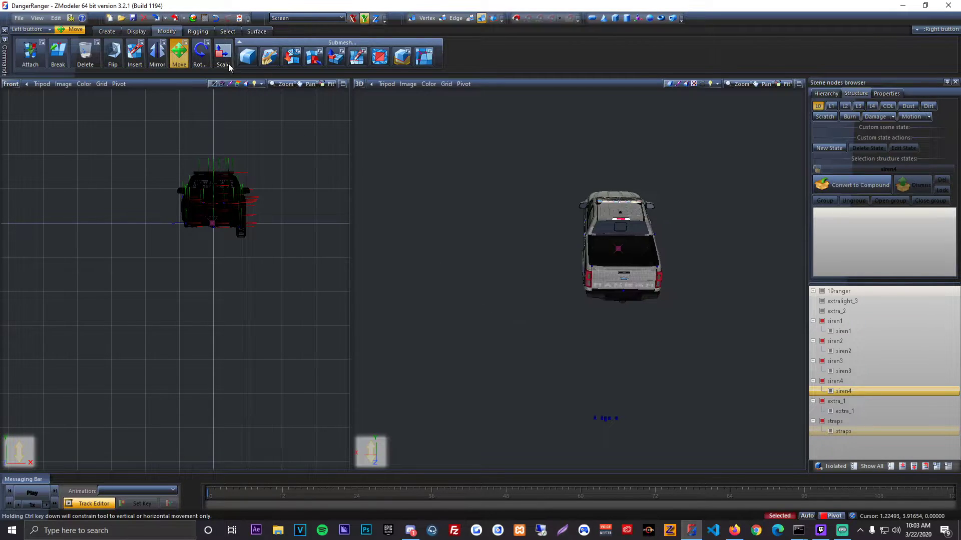
{"action": "middle_click_drag", "start_coordinate": [235, 176], "coordinate": [234, 254]}
{"action": "scroll", "coordinate": [234, 254], "scroll_direction": "up", "scroll_amount": 1}
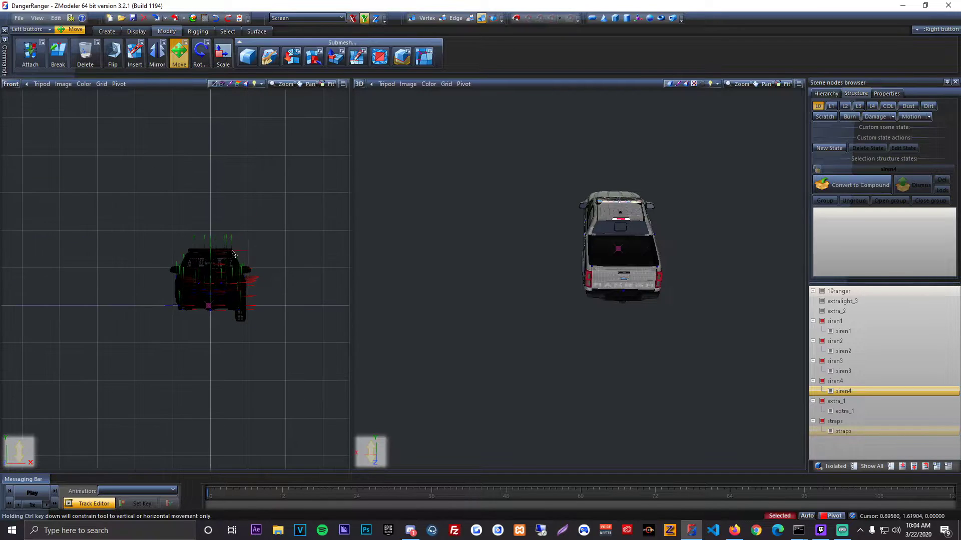
{"action": "scroll", "coordinate": [235, 256], "scroll_direction": "up", "scroll_amount": 3}
{"action": "middle_click_drag", "start_coordinate": [492, 225], "coordinate": [655, 300], "text": "alt"}
{"action": "scroll", "coordinate": [645, 315], "scroll_direction": "up", "scroll_amount": 3}
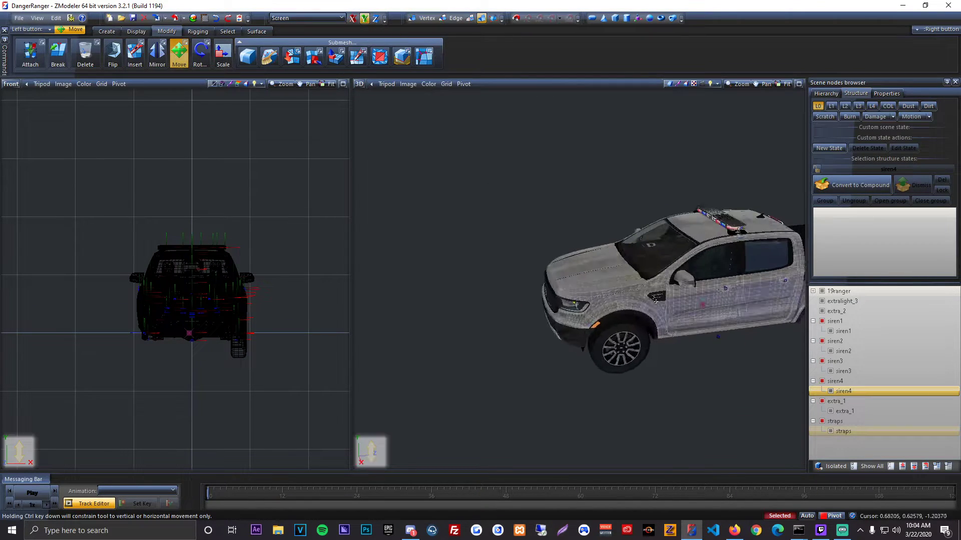
{"action": "scroll", "coordinate": [656, 300], "scroll_direction": "up", "scroll_amount": 3}
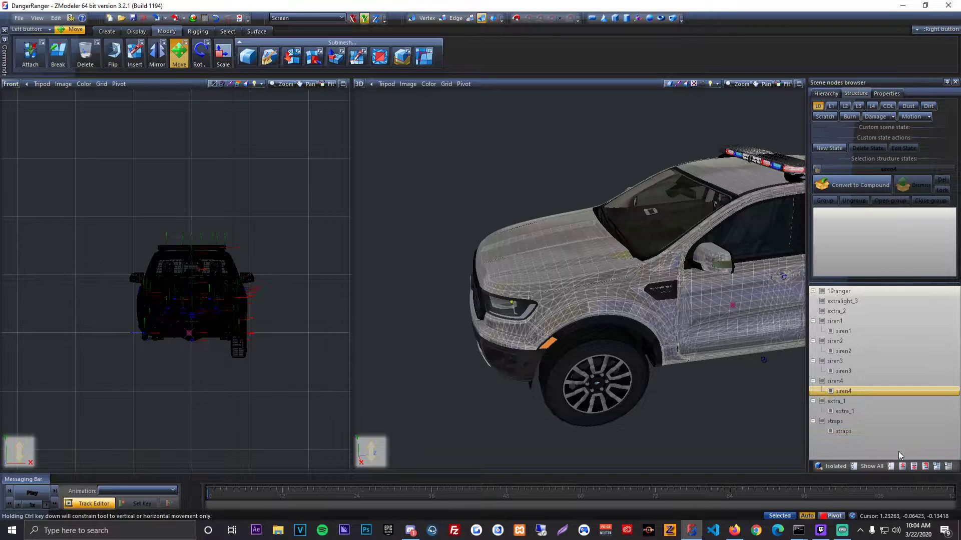
Step: Hide the whole scene, show only the siren1 to siren4 meshes and select all four of them
{"action": "left_click", "coordinate": [890, 466]}
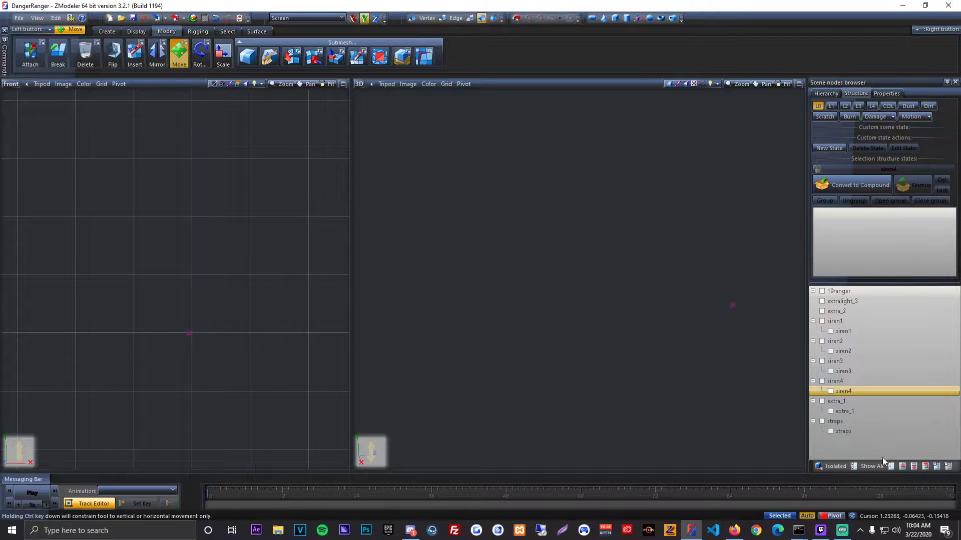
{"action": "left_click", "coordinate": [830, 391]}
{"action": "left_click", "coordinate": [830, 371]}
{"action": "left_click", "coordinate": [830, 351]}
{"action": "left_click", "coordinate": [834, 331]}
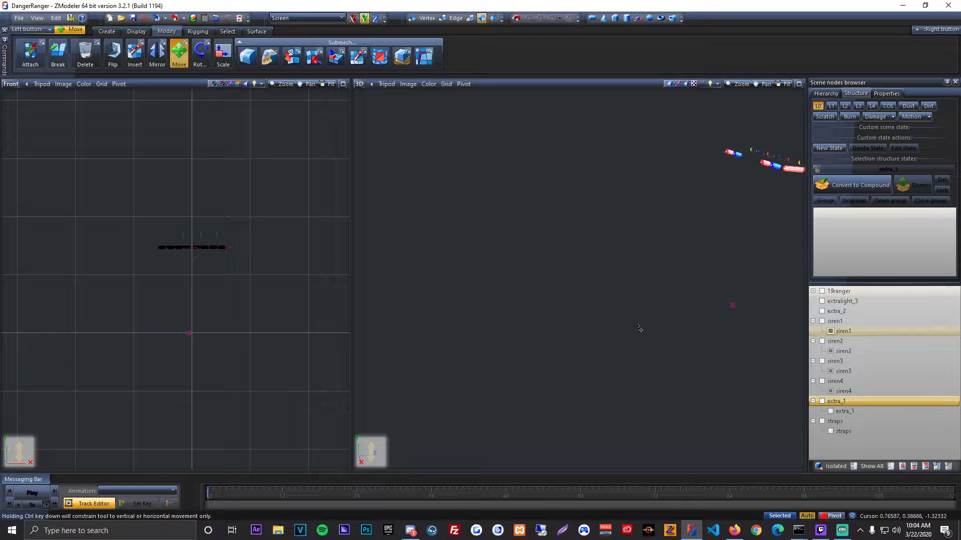
{"action": "middle_click_drag", "start_coordinate": [638, 326], "coordinate": [573, 343]}
{"action": "left_click_drag", "start_coordinate": [90, 186], "coordinate": [364, 326], "text": "shift"}
{"action": "scroll", "coordinate": [208, 279], "scroll_direction": "up", "scroll_amount": 2}
{"action": "scroll", "coordinate": [209, 281], "scroll_direction": "up", "scroll_amount": 1}
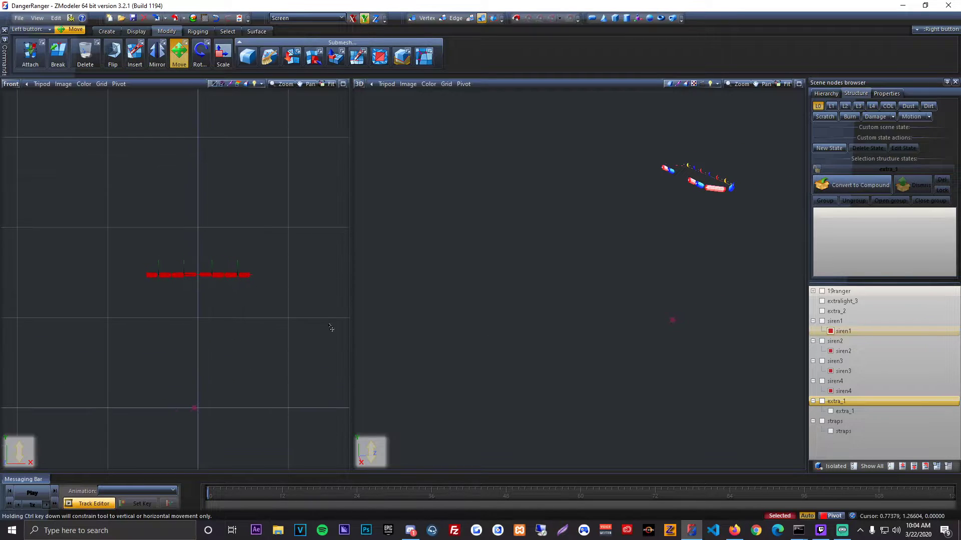
Step: Show the siren4 dummy for reference and reset the four selected siren meshes' local axes to their parents
{"action": "left_click", "coordinate": [823, 381]}
{"action": "scroll", "coordinate": [246, 381], "scroll_direction": "up", "scroll_amount": 2}
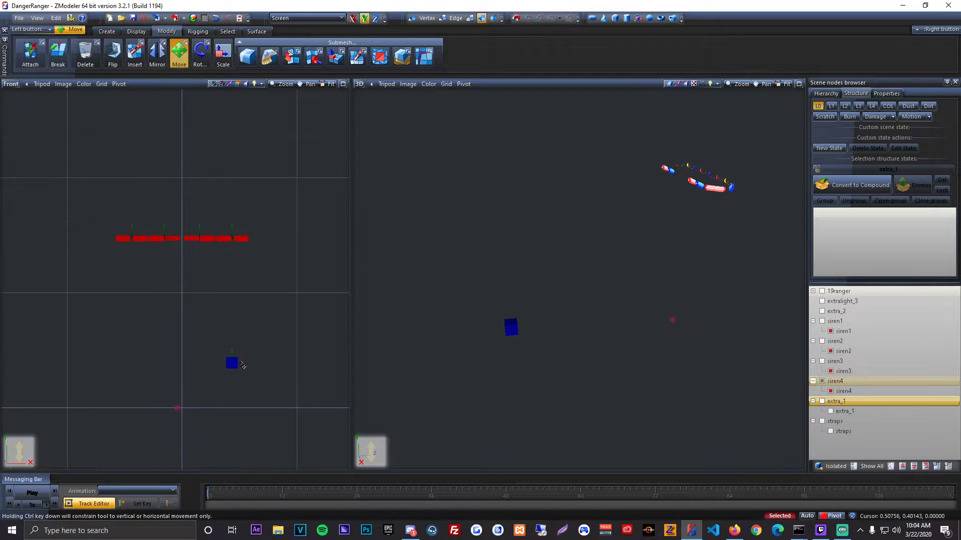
{"action": "left_click", "coordinate": [136, 31]}
{"action": "left_click", "coordinate": [185, 57]}
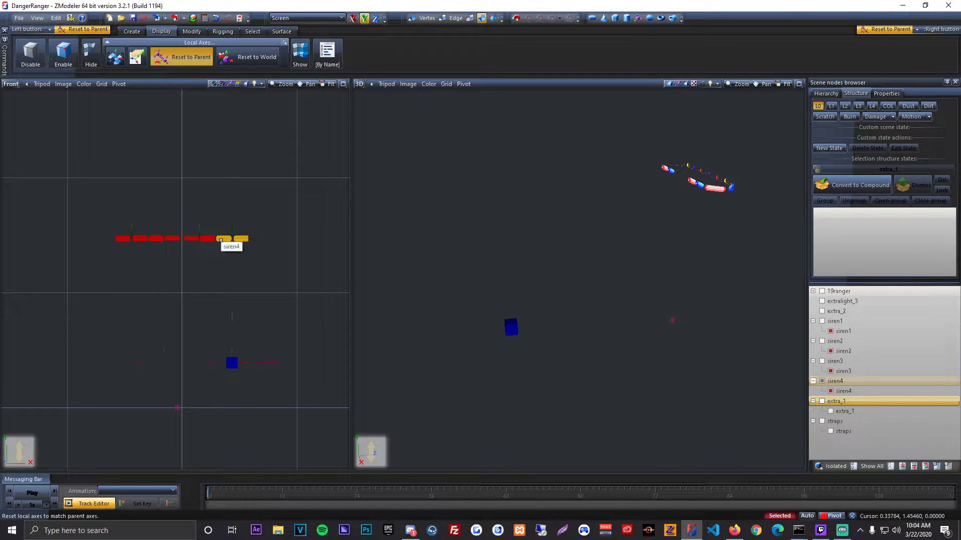
{"action": "left_click", "coordinate": [249, 372]}
Step: Set the X, Y and Z scale of the four selected siren meshes to 0.1 and apply it
{"action": "left_click", "coordinate": [886, 94]}
{"action": "left_click", "coordinate": [826, 198]}
{"action": "left_click", "coordinate": [926, 208]}
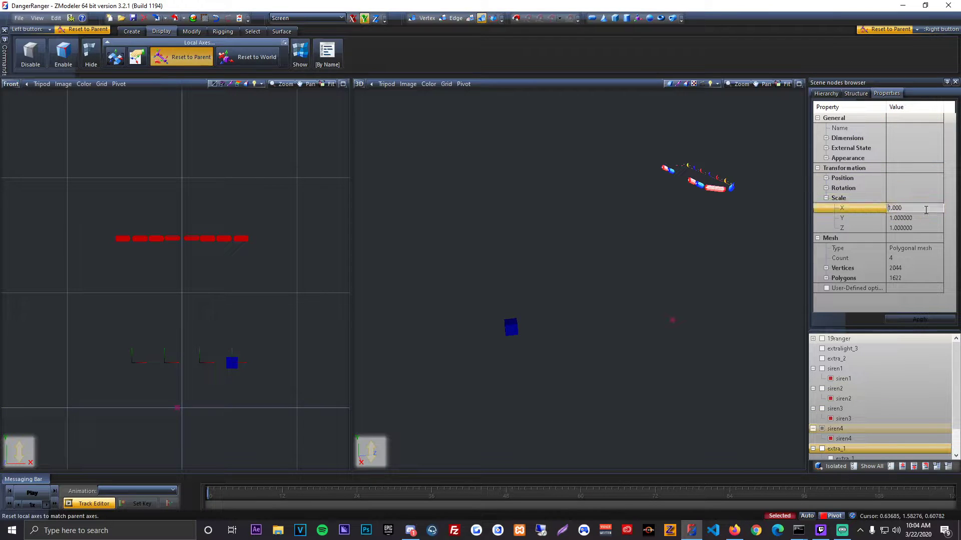
{"action": "type", "text": "0.1"}
{"action": "left_click", "coordinate": [842, 218]}
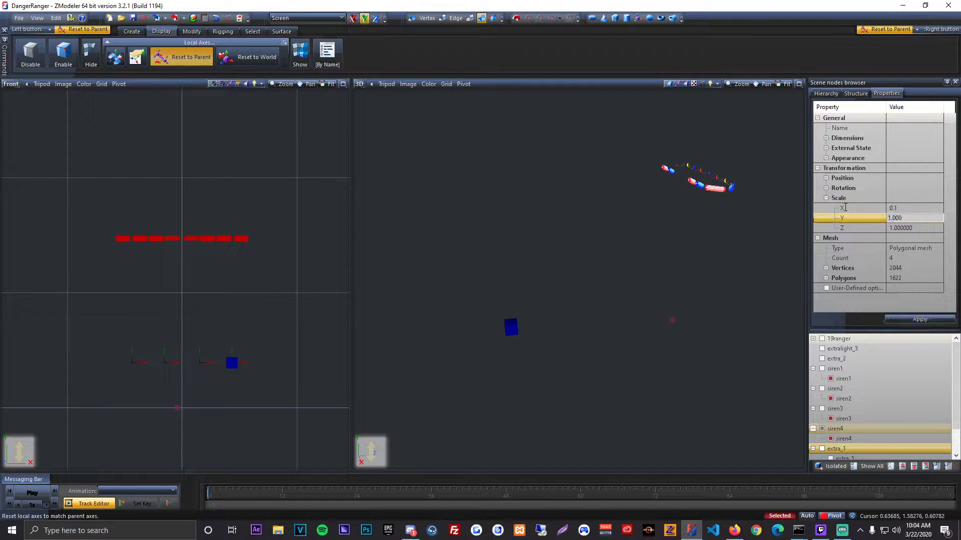
{"action": "type", "text": "0.1"}
{"action": "left_click", "coordinate": [847, 228]}
{"action": "type", "text": "0.1"}
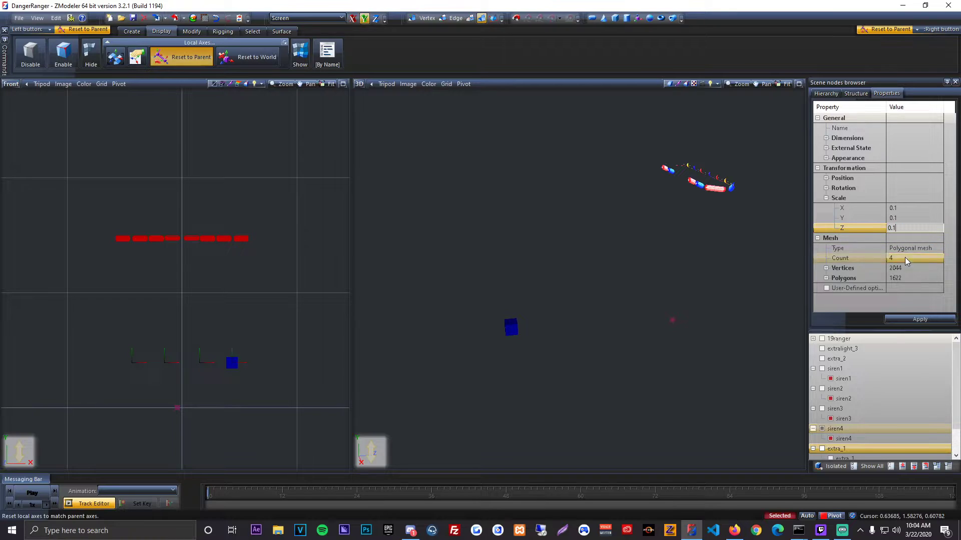
{"action": "left_click", "coordinate": [920, 319]}
Step: Hide the siren4 dummy, show the extra_1 and straps meshes, and select them together with the four siren meshes
{"action": "left_click", "coordinate": [865, 96]}
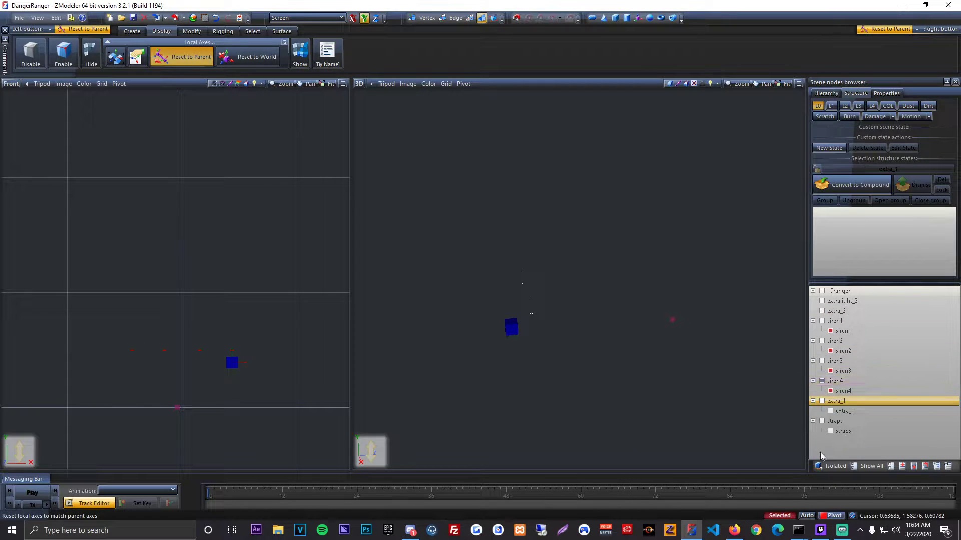
{"action": "left_click", "coordinate": [192, 31]}
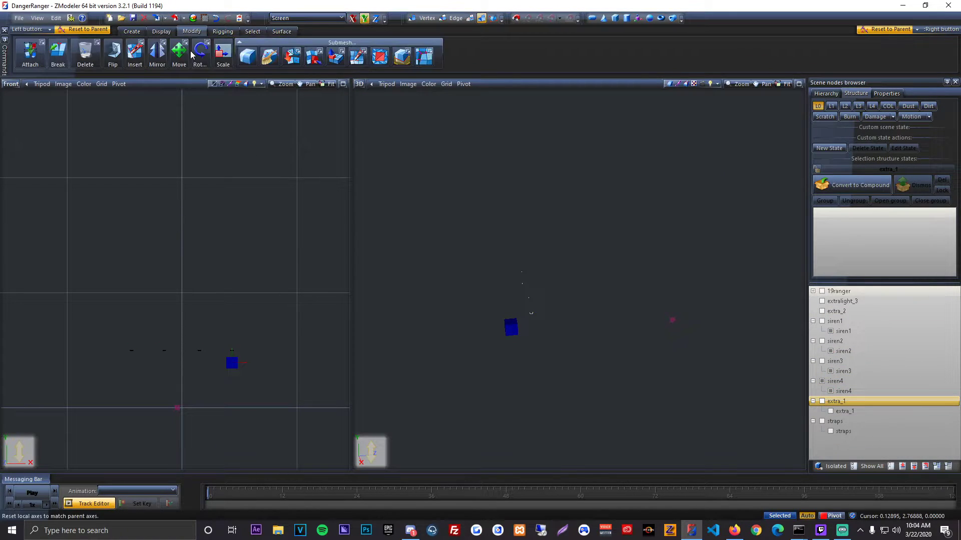
{"action": "left_click", "coordinate": [178, 53]}
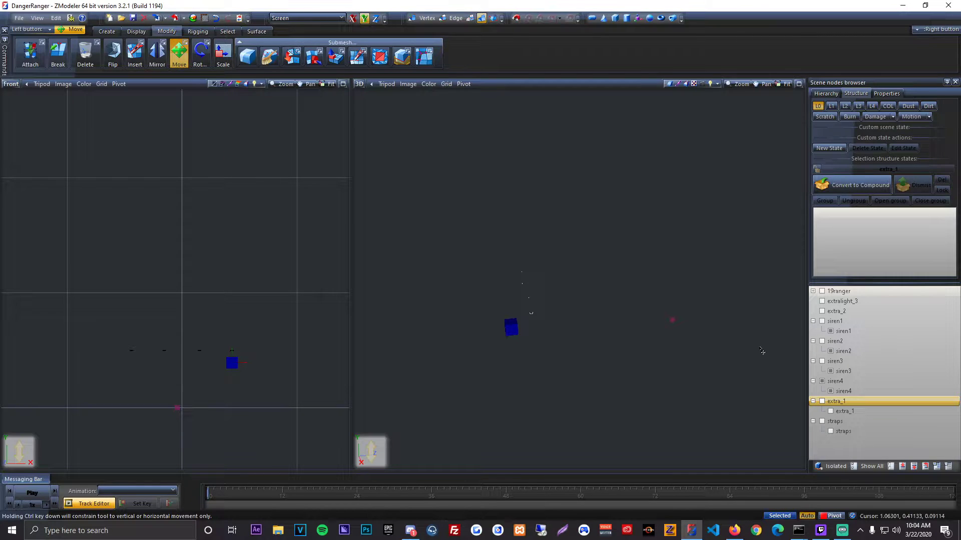
{"action": "left_click", "coordinate": [821, 382]}
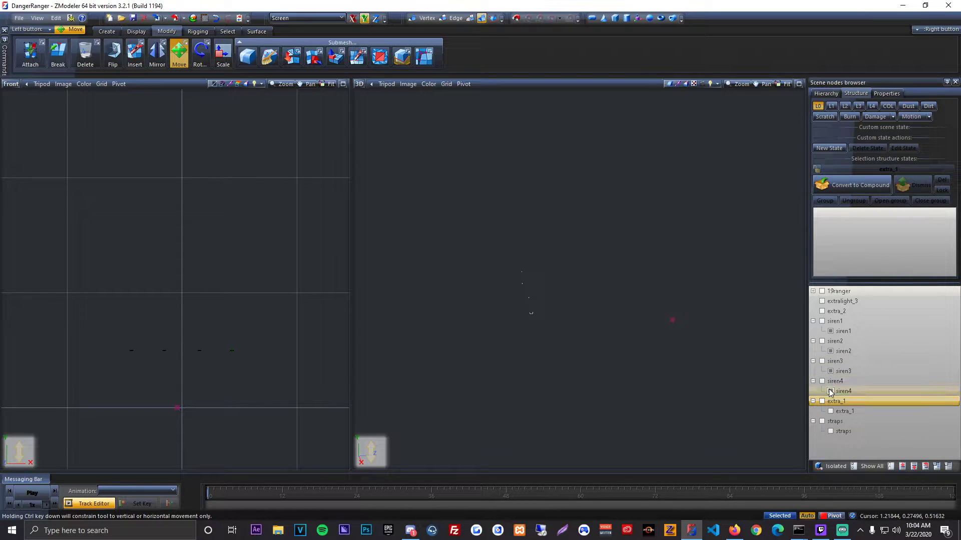
{"action": "left_click", "coordinate": [831, 432]}
{"action": "scroll", "coordinate": [616, 290], "scroll_direction": "down", "scroll_amount": 2}
{"action": "left_click_drag", "start_coordinate": [33, 169], "coordinate": [350, 458]}
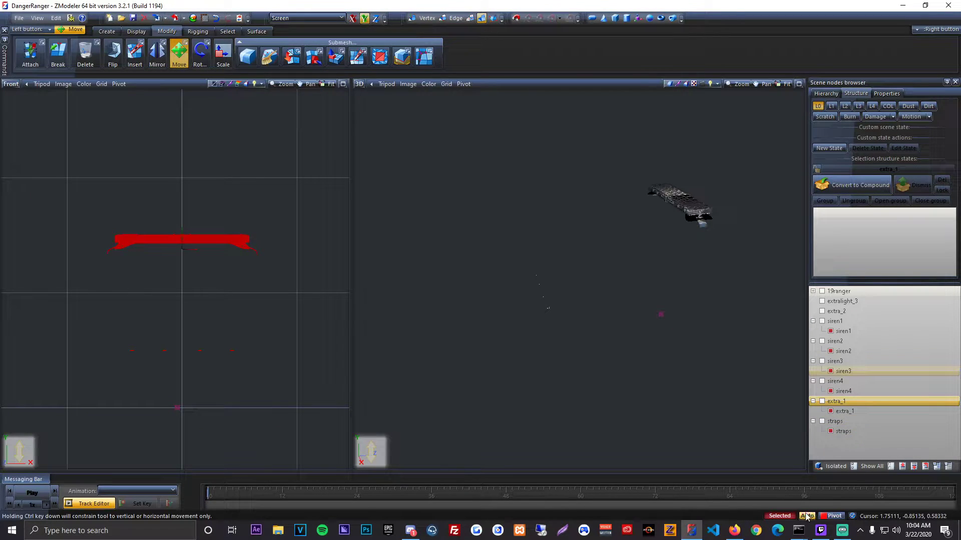
{"action": "middle_click_drag", "start_coordinate": [696, 420], "coordinate": [625, 401]}
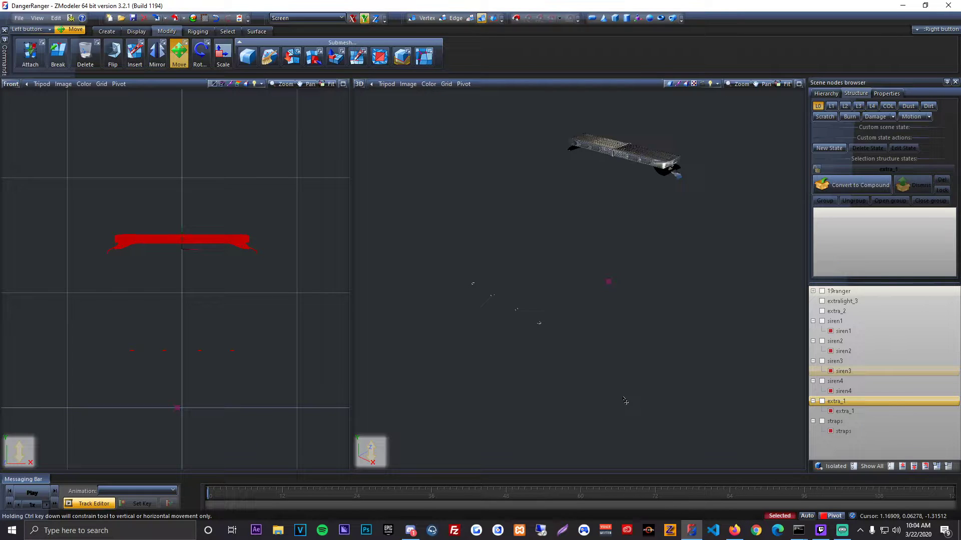
Step: Make two copies of each of the selected siren1 to siren4, extra_1 and straps meshes, and reactivate the Move tool
{"action": "left_click", "coordinate": [106, 31]}
{"action": "left_click", "coordinate": [25, 54]}
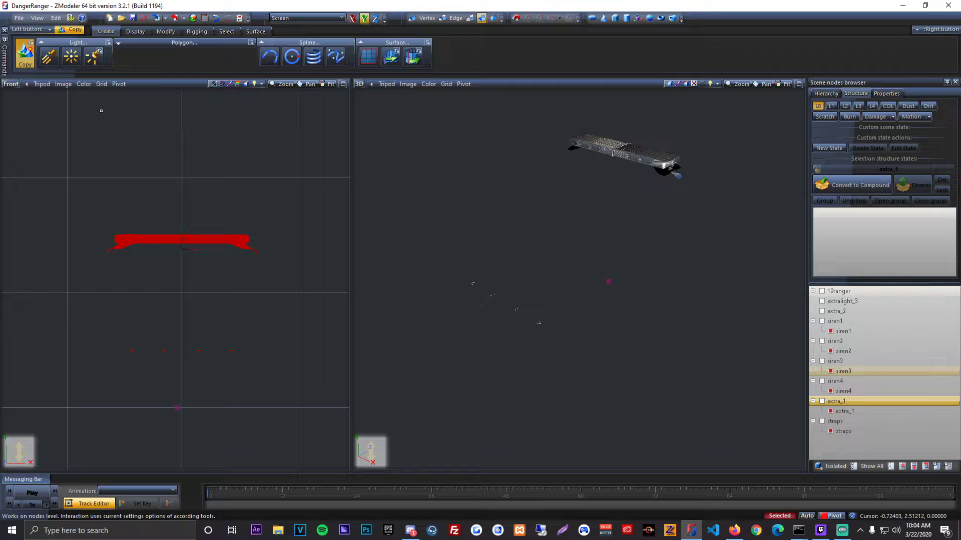
{"action": "left_click", "coordinate": [92, 142]}
{"action": "left_click", "coordinate": [119, 134]}
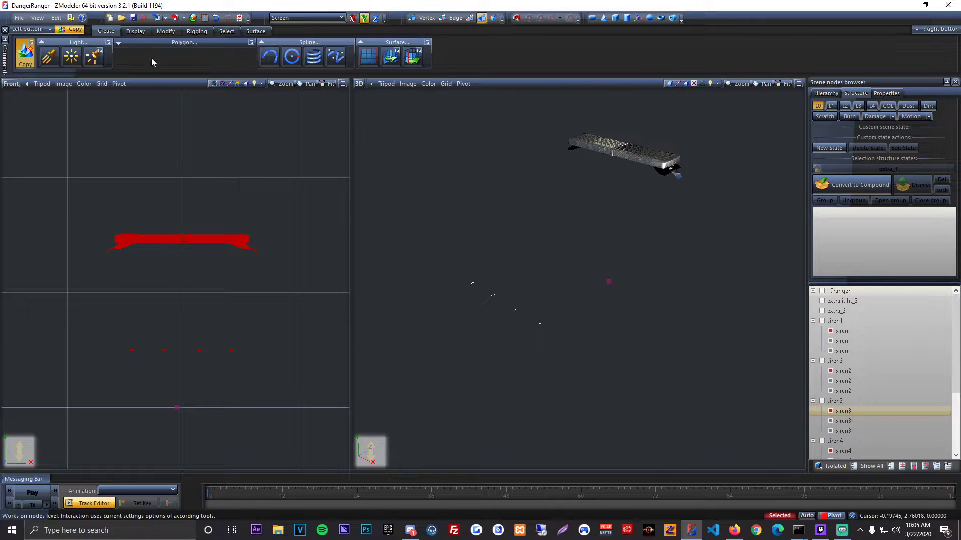
{"action": "left_click", "coordinate": [166, 31]}
{"action": "left_click", "coordinate": [178, 53]}
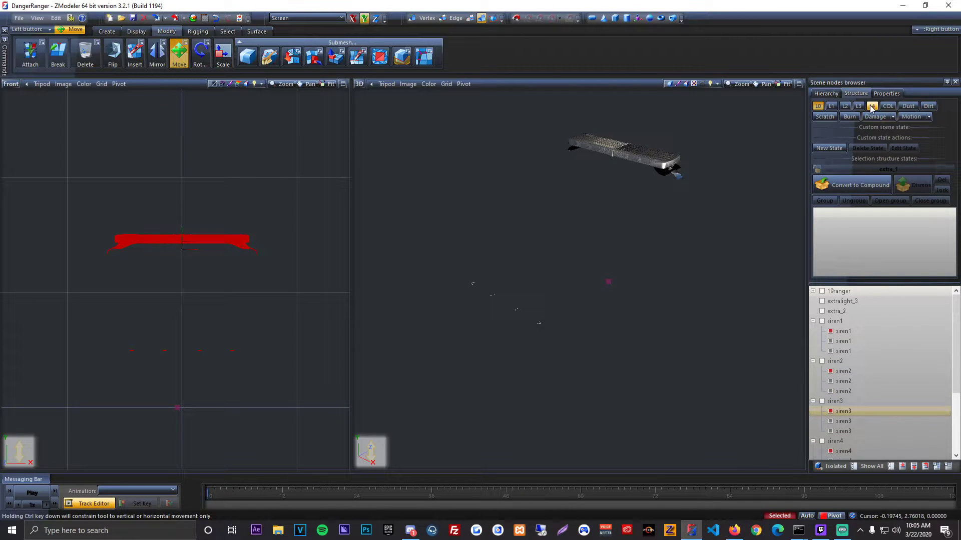
Step: Convert the siren1 dummy to a compound and assign its three child meshes to the L0, L1 and L2 states
{"action": "left_click", "coordinate": [853, 319]}
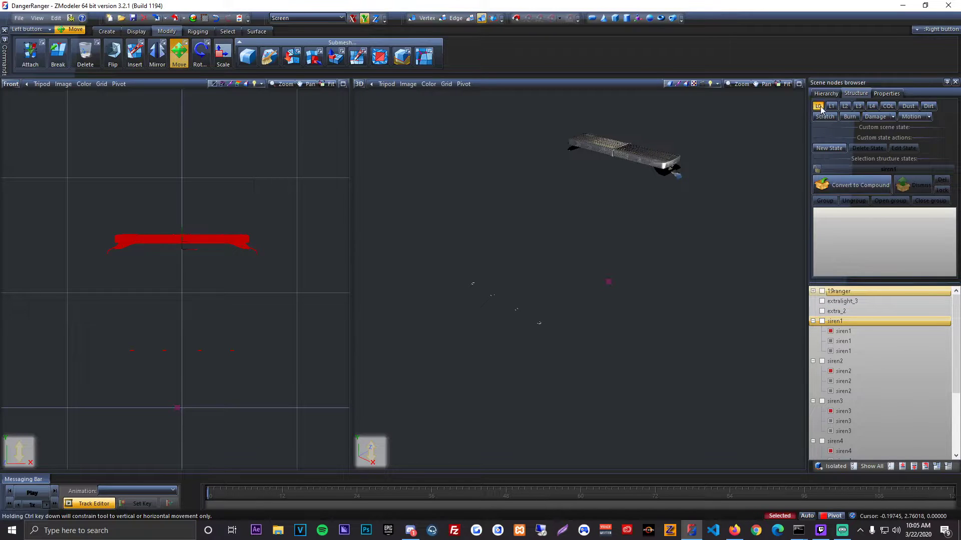
{"action": "left_click", "coordinate": [829, 183]}
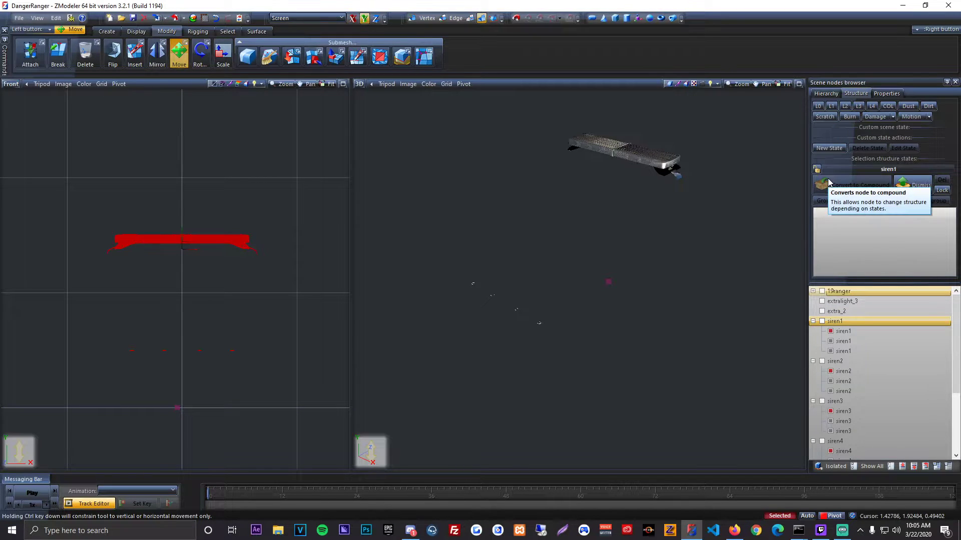
{"action": "left_click", "coordinate": [859, 333]}
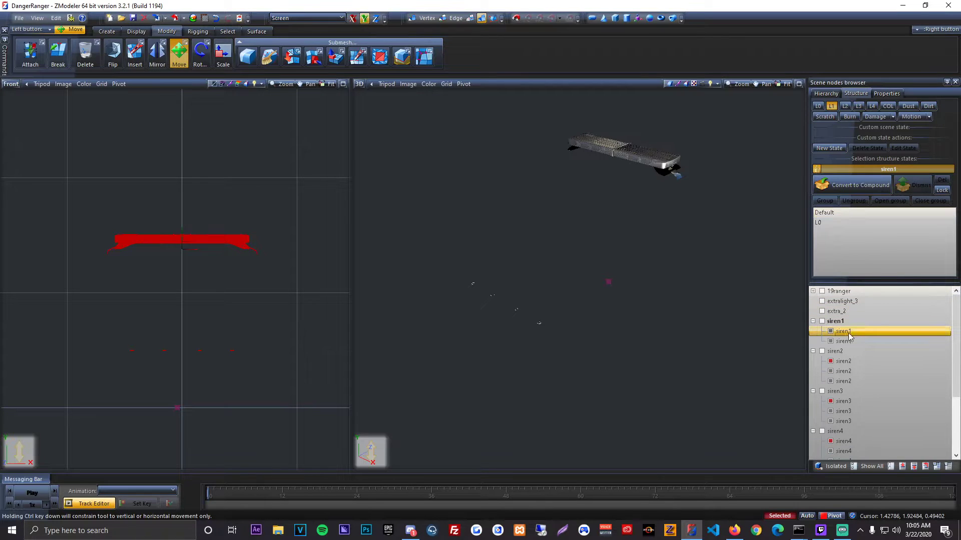
{"action": "left_click", "coordinate": [845, 106]}
{"action": "left_click", "coordinate": [845, 331]}
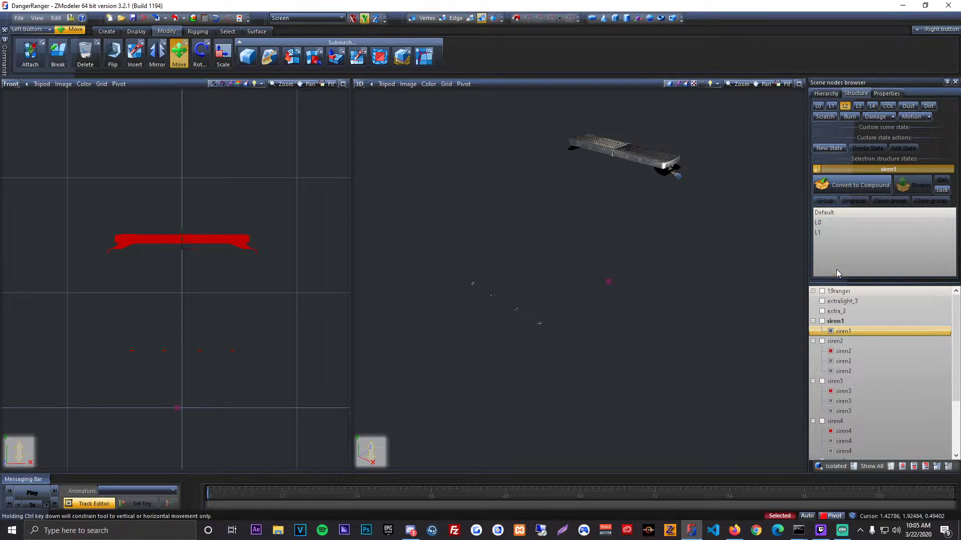
Step: Convert the siren2 dummy to a compound and assign one siren2 mesh each to L0, L1 and L2
{"action": "left_click", "coordinate": [818, 106]}
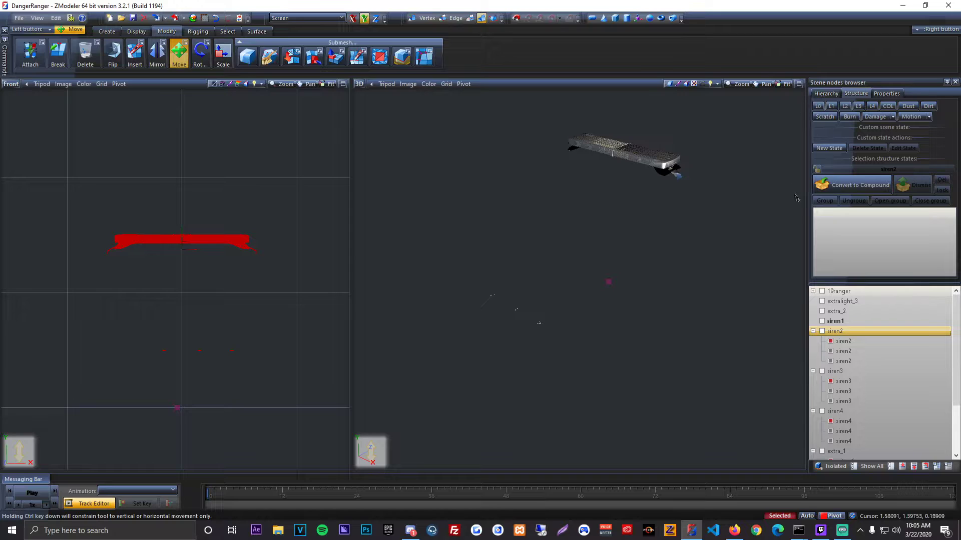
{"action": "left_click", "coordinate": [845, 341]}
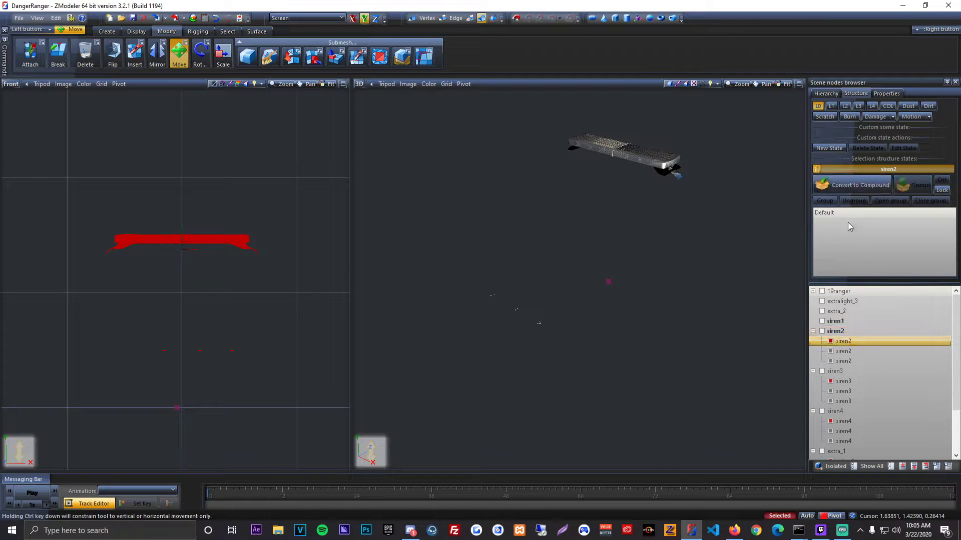
{"action": "left_click", "coordinate": [831, 106]}
{"action": "left_click", "coordinate": [850, 334]}
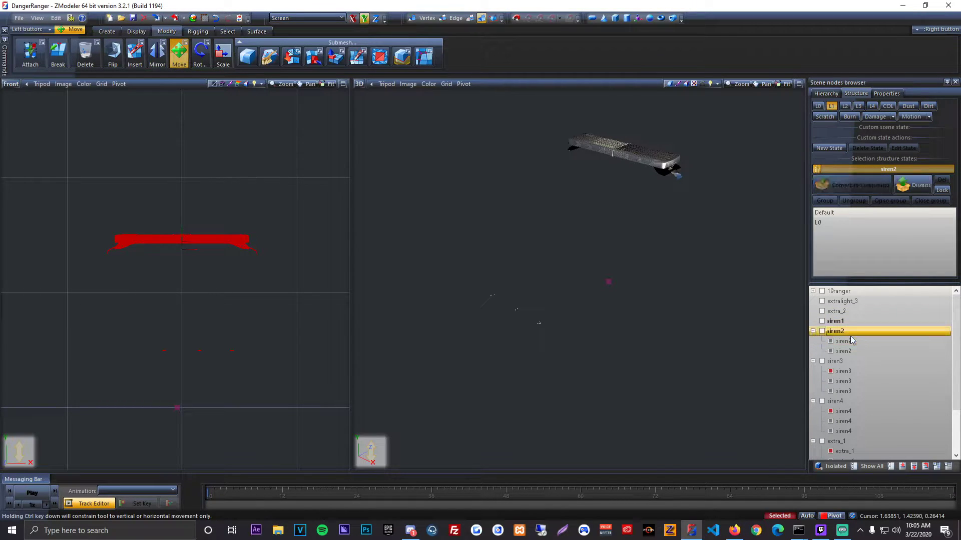
{"action": "left_click", "coordinate": [851, 339]}
{"action": "left_click", "coordinate": [845, 106]}
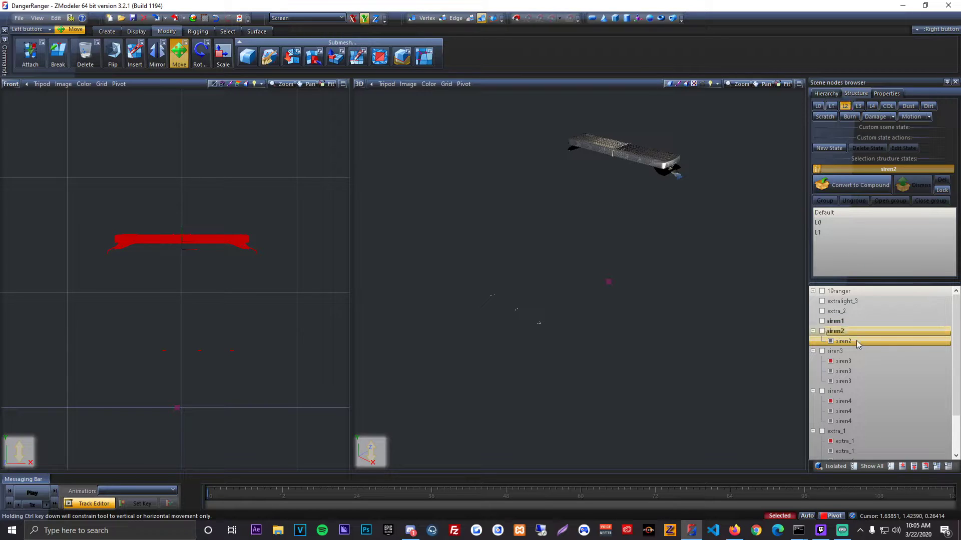
{"action": "left_click", "coordinate": [856, 340]}
Step: Convert the siren3 dummy to a compound and distribute its three meshes over the L0, L1 and L2 states
{"action": "left_click", "coordinate": [817, 170]}
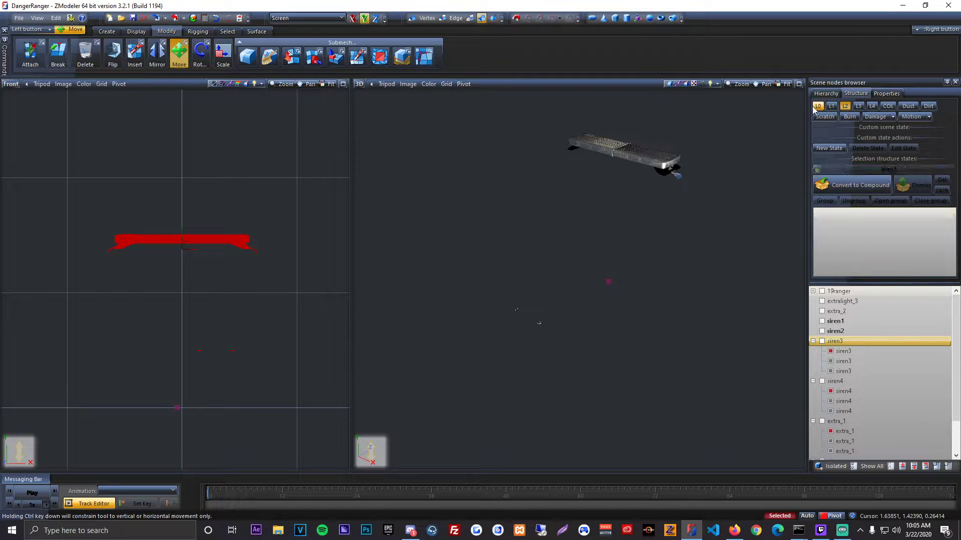
{"action": "left_click", "coordinate": [821, 169]}
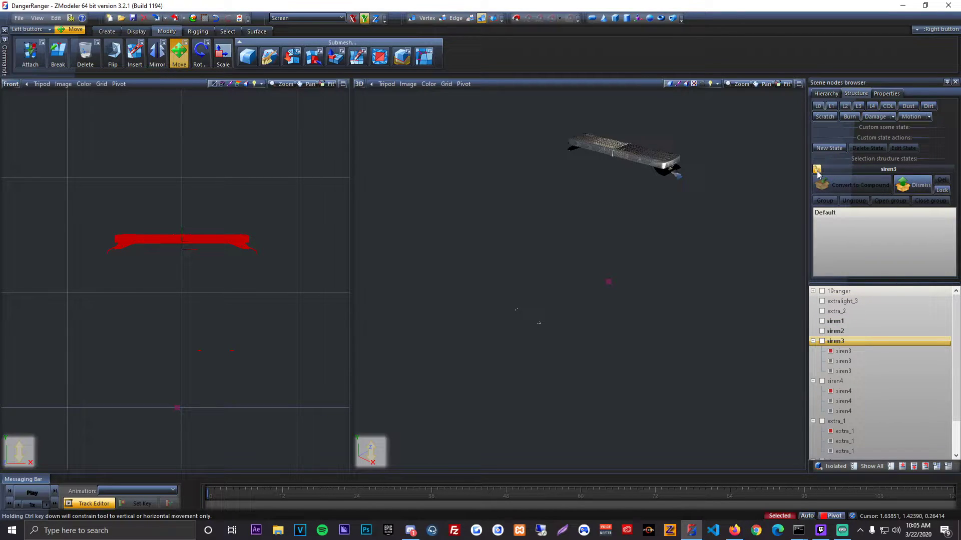
{"action": "left_click", "coordinate": [817, 106]}
{"action": "left_click", "coordinate": [858, 361]}
{"action": "left_click", "coordinate": [832, 106]}
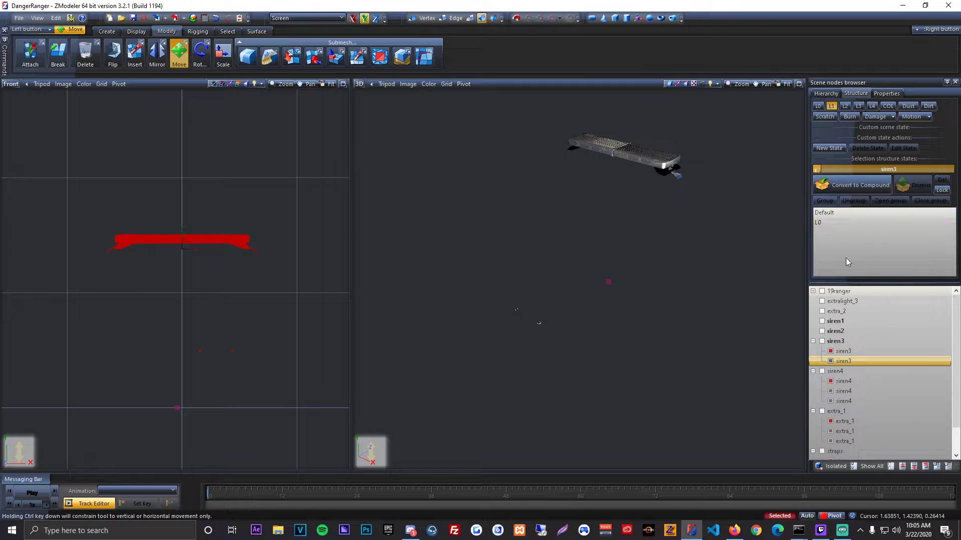
{"action": "left_click", "coordinate": [857, 350]}
{"action": "left_click", "coordinate": [845, 106]}
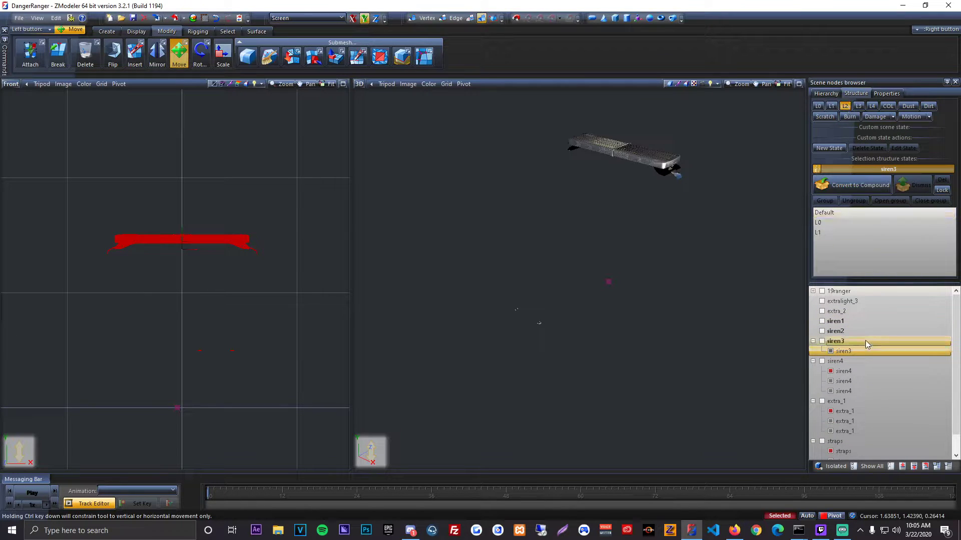
{"action": "left_click", "coordinate": [866, 346]}
Step: Convert the siren4 dummy to a compound and place one siren4 mesh in each of the L0, L1 and L2 states
{"action": "left_click", "coordinate": [817, 119]}
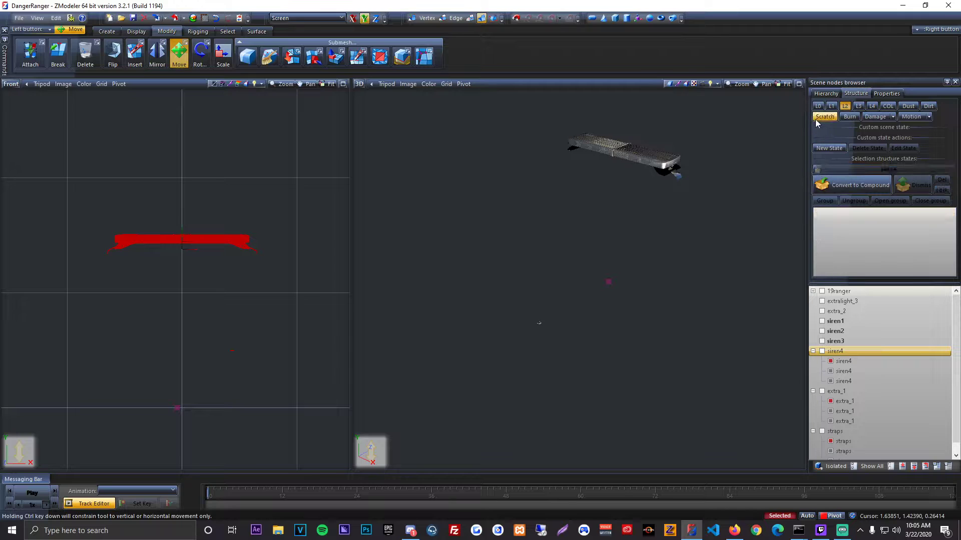
{"action": "left_click", "coordinate": [831, 189]}
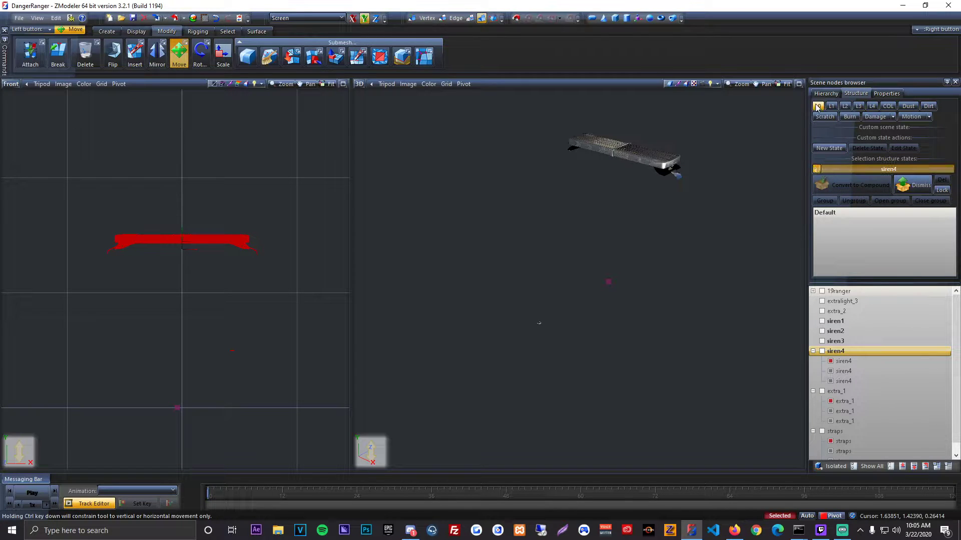
{"action": "left_click_drag", "start_coordinate": [867, 360], "coordinate": [850, 245]}
{"action": "left_click", "coordinate": [831, 105]}
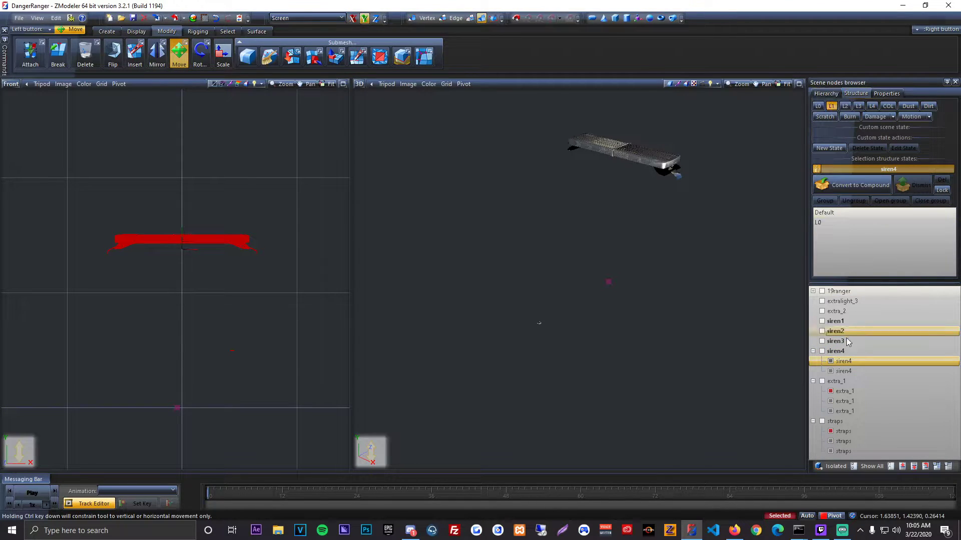
{"action": "left_click_drag", "start_coordinate": [848, 356], "coordinate": [848, 244]}
{"action": "left_click", "coordinate": [833, 118]}
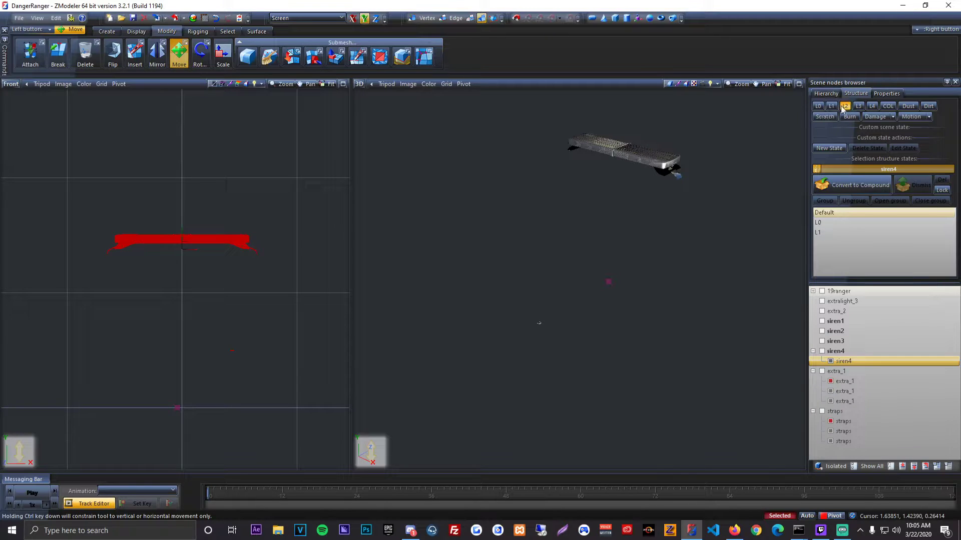
{"action": "left_click", "coordinate": [844, 107]}
{"action": "left_click_drag", "start_coordinate": [863, 362], "coordinate": [854, 251]}
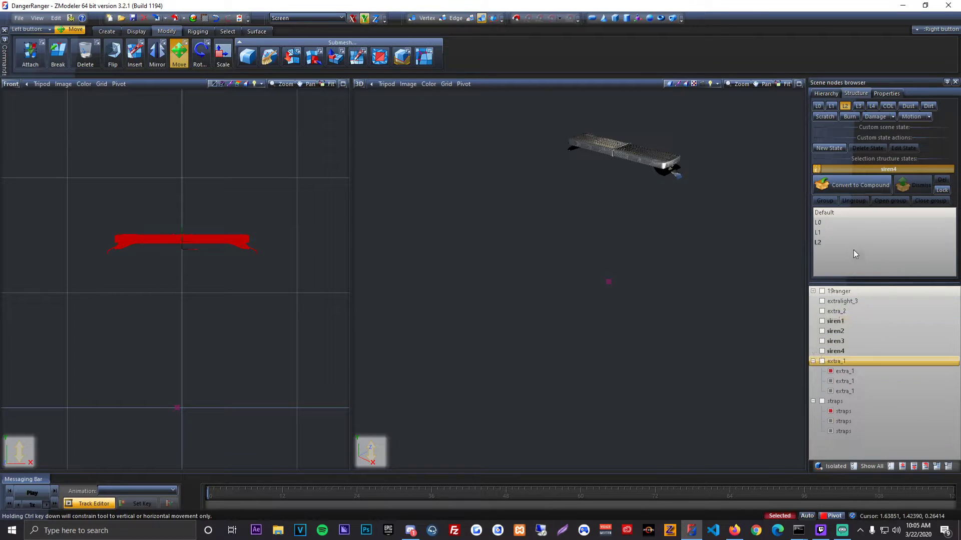
Step: Convert the extra_1 dummy to a compound and assign its three extra_1 meshes to L0, L1 and L2
{"action": "left_click", "coordinate": [817, 169]}
{"action": "left_click", "coordinate": [821, 116]}
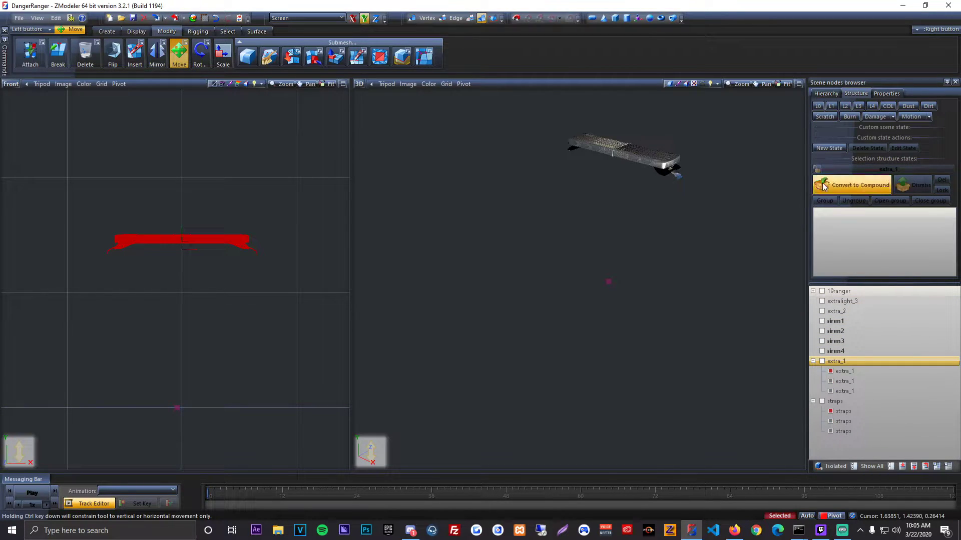
{"action": "left_click", "coordinate": [860, 380]}
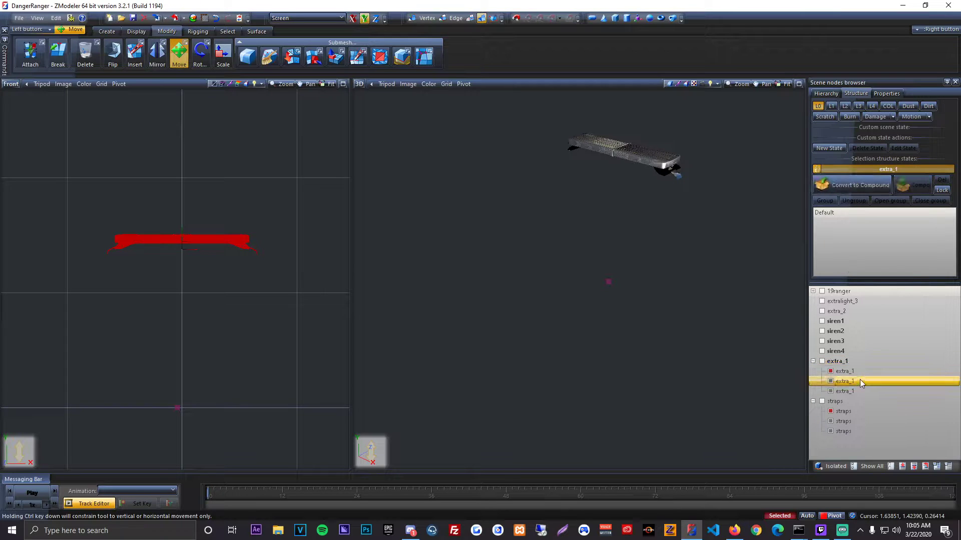
{"action": "left_click", "coordinate": [831, 106]}
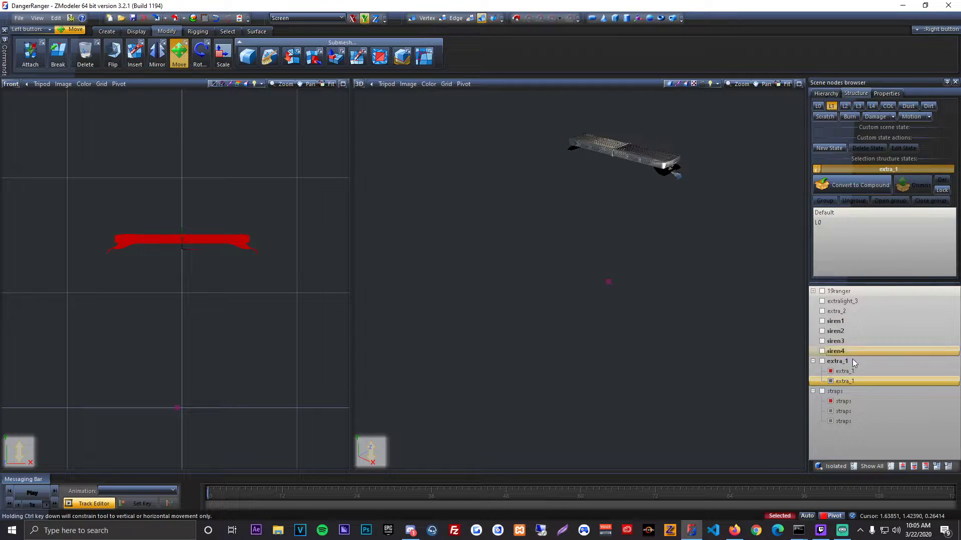
{"action": "left_click_drag", "start_coordinate": [853, 371], "coordinate": [854, 284]}
{"action": "left_click", "coordinate": [845, 106]}
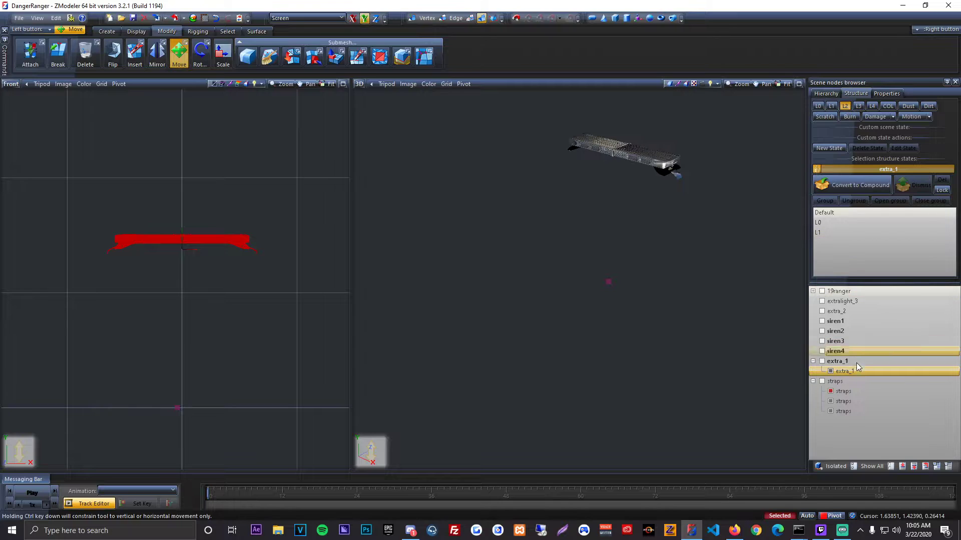
{"action": "left_click", "coordinate": [851, 370]}
Step: Convert the straps dummy to a compound and assign its three straps meshes to the L0, L1 and L2 states
{"action": "left_click", "coordinate": [818, 107]}
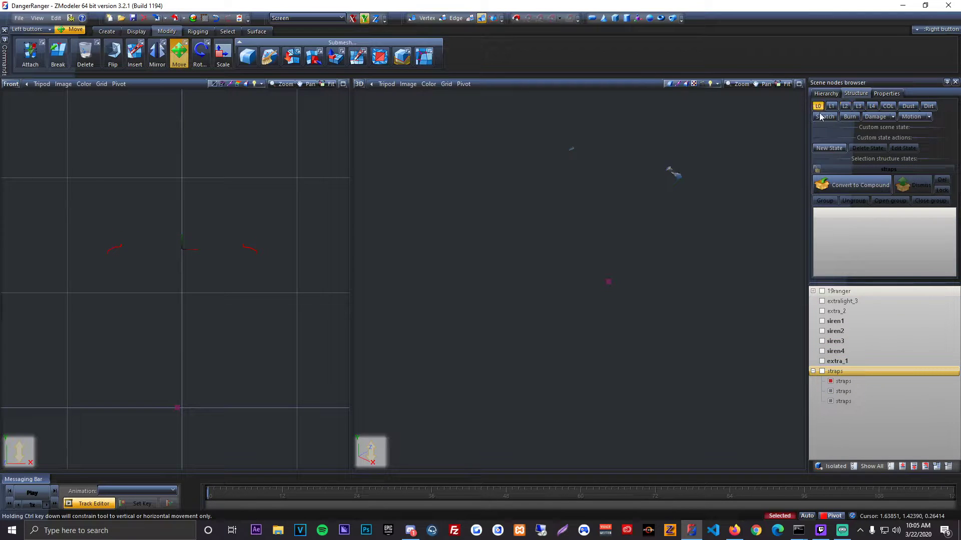
{"action": "left_click", "coordinate": [827, 169]}
{"action": "left_click", "coordinate": [818, 106]}
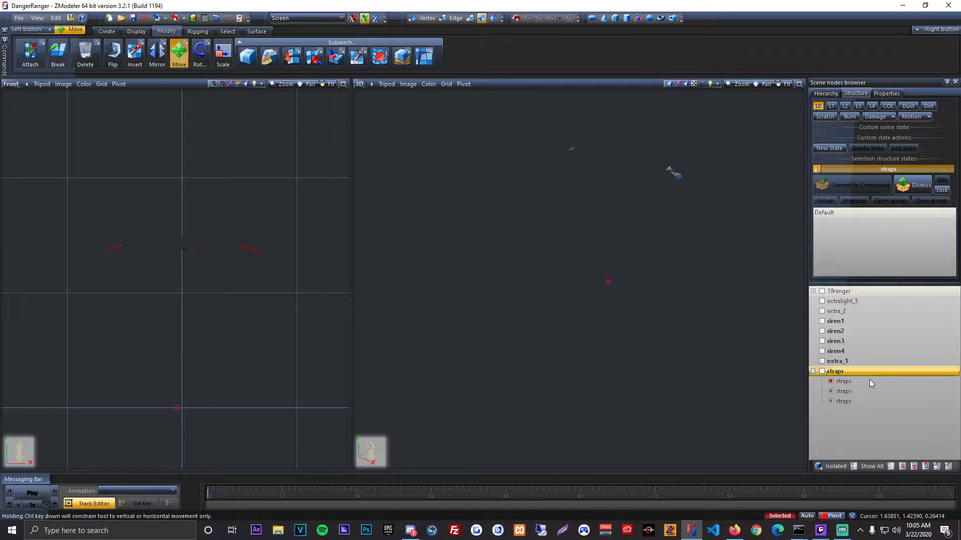
{"action": "left_click", "coordinate": [869, 391]}
{"action": "left_click", "coordinate": [833, 107]}
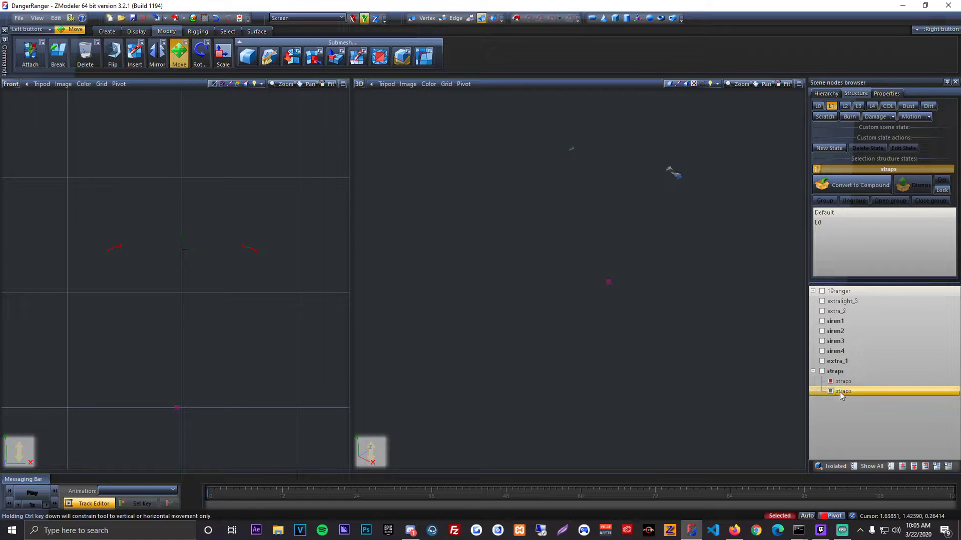
{"action": "left_click", "coordinate": [844, 107]}
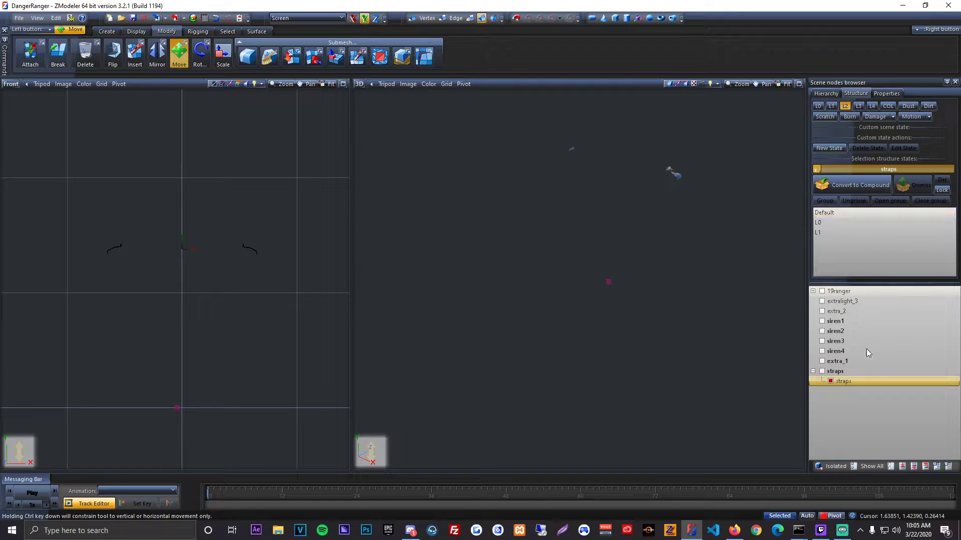
{"action": "left_click", "coordinate": [818, 170]}
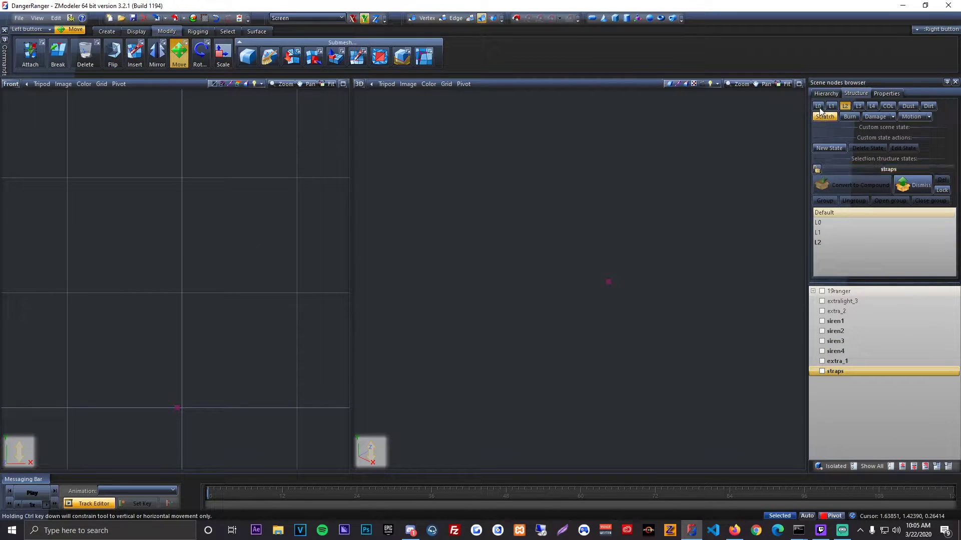
Step: Activate the L0 state, show all nodes and inspect the roof lightbar with the extra_1 compound hidden
{"action": "left_click", "coordinate": [818, 107]}
{"action": "left_click", "coordinate": [860, 464]}
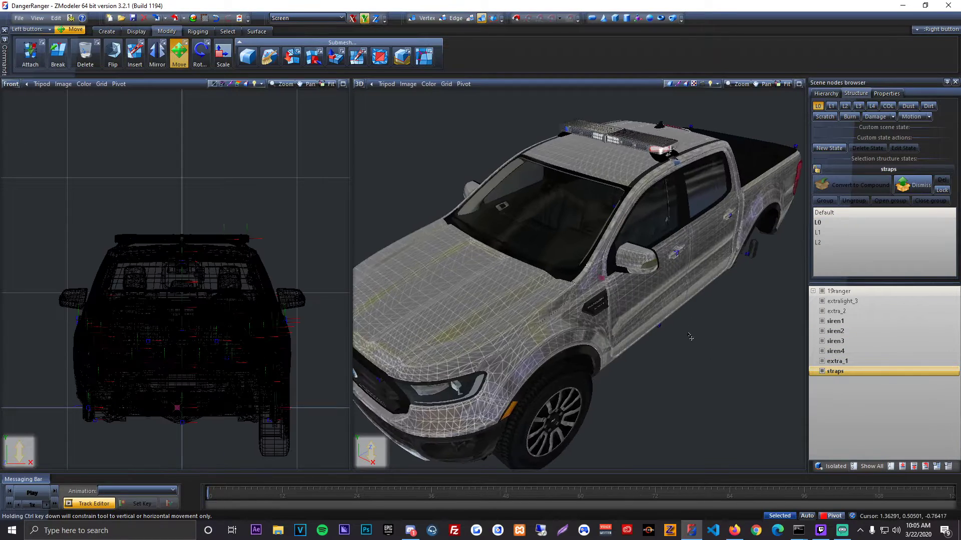
{"action": "middle_click_drag", "start_coordinate": [678, 330], "coordinate": [651, 274]}
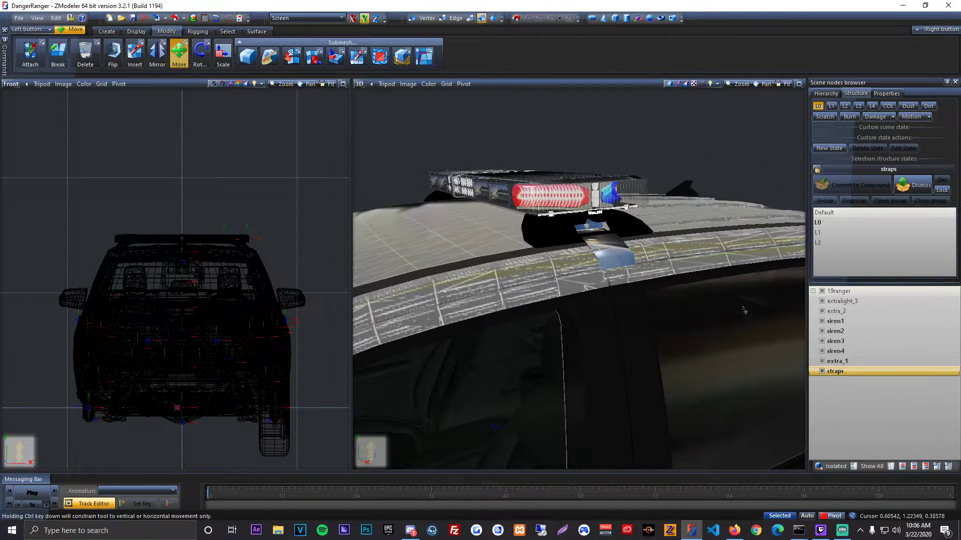
{"action": "left_click", "coordinate": [831, 361]}
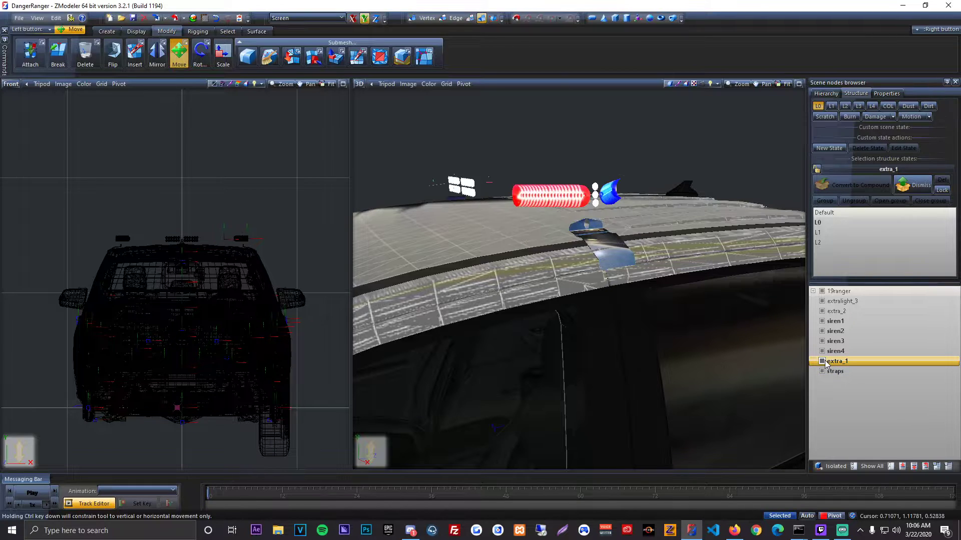
Step: Parent the siren1 to siren4 compounds, the straps compound and extra_2 under the extra_1 compound
{"action": "left_click", "coordinate": [855, 321]}
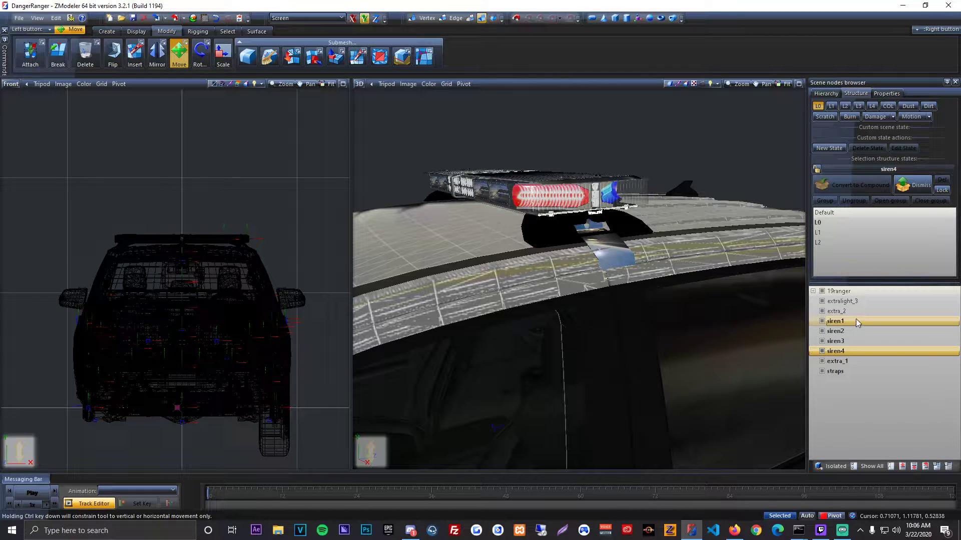
{"action": "left_click", "coordinate": [854, 351], "text": "shift"}
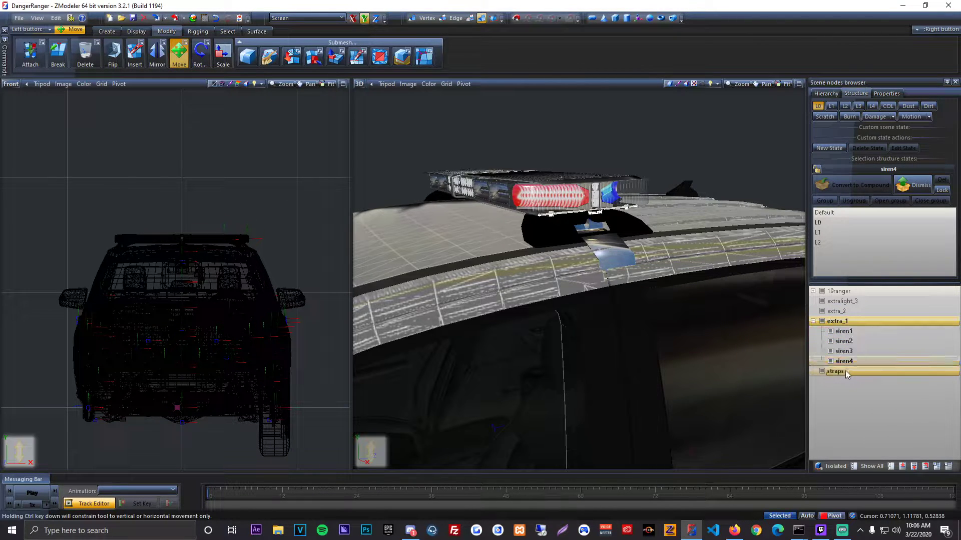
{"action": "left_click_drag", "start_coordinate": [845, 371], "coordinate": [847, 320]}
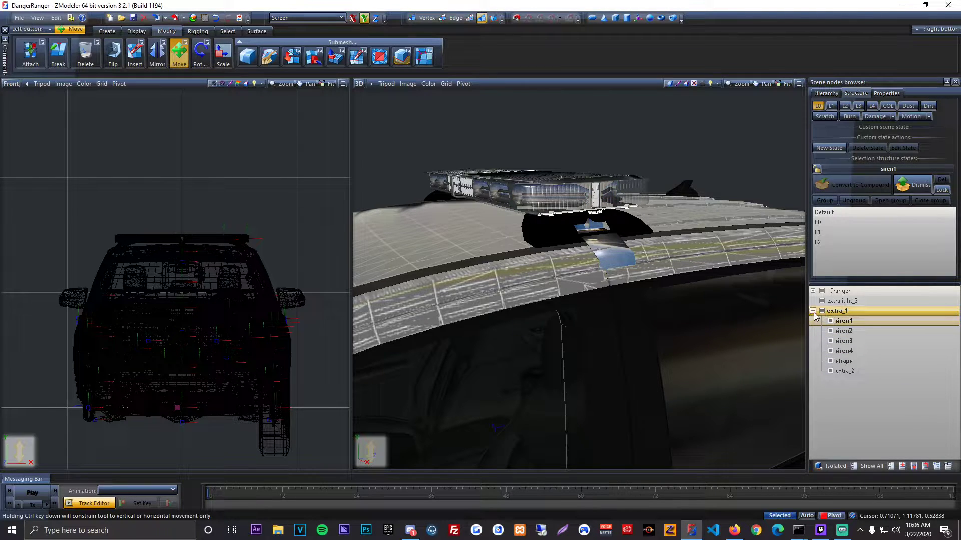
Step: Hide every node except the extralight_3 mesh
{"action": "left_click", "coordinate": [813, 311]}
{"action": "left_click", "coordinate": [821, 312]}
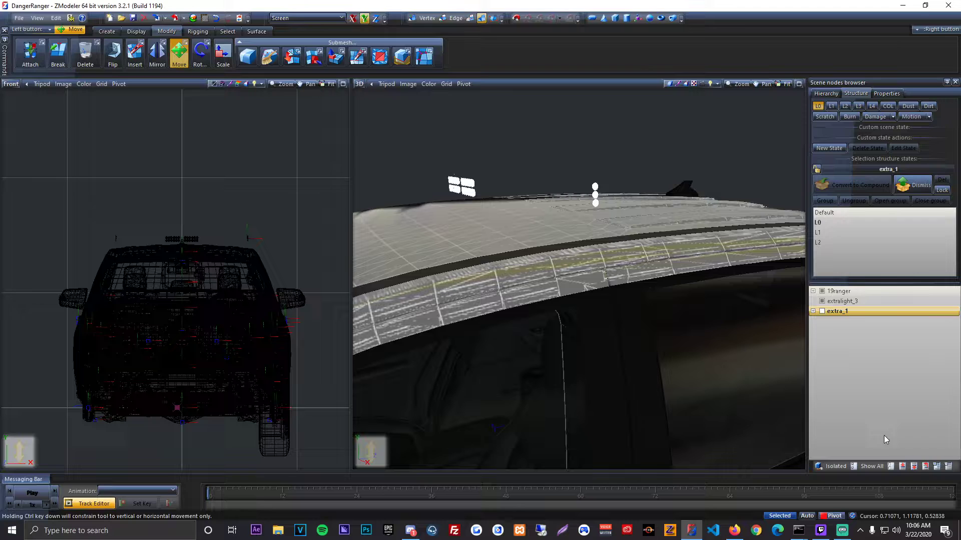
{"action": "left_click", "coordinate": [891, 467]}
{"action": "left_click", "coordinate": [822, 301]}
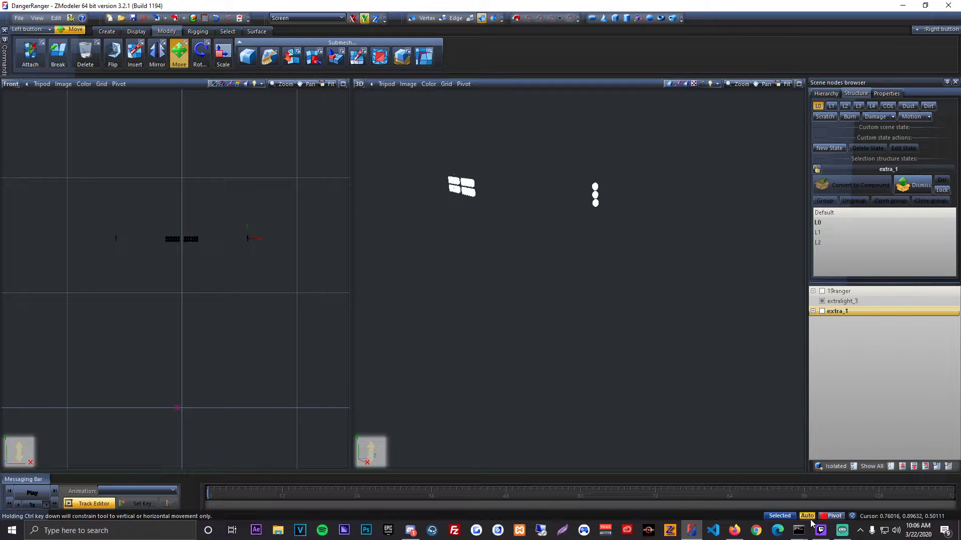
{"action": "middle_click_drag", "start_coordinate": [613, 267], "coordinate": [680, 275]}
{"action": "scroll", "coordinate": [680, 274], "scroll_direction": "down", "scroll_amount": 4}
Step: Reset the extralight_3 mesh's local axes to world and center them on the object
{"action": "left_click_drag", "start_coordinate": [336, 288], "coordinate": [102, 222], "text": "shift"}
{"action": "key", "text": "space"}
{"action": "key", "text": "ctrl+a"}
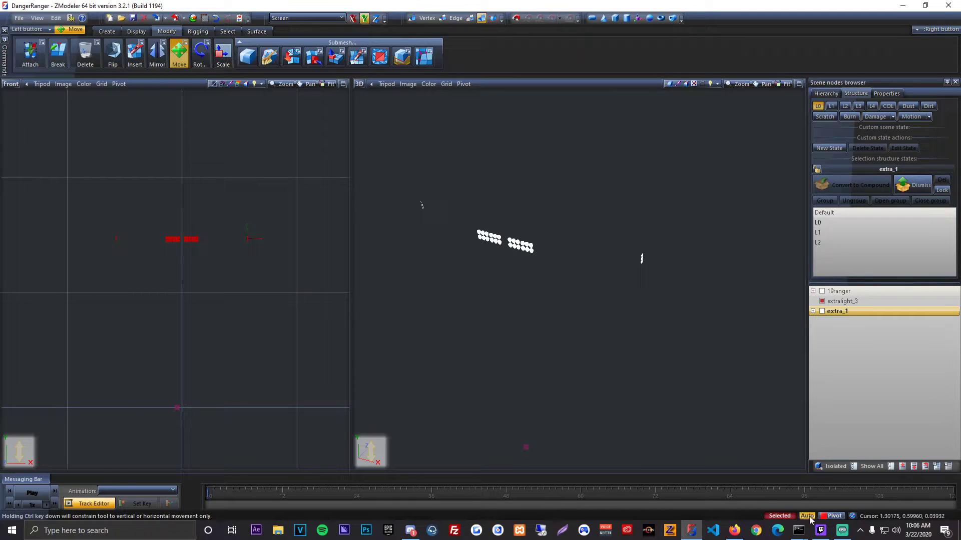
{"action": "left_click", "coordinate": [136, 32]}
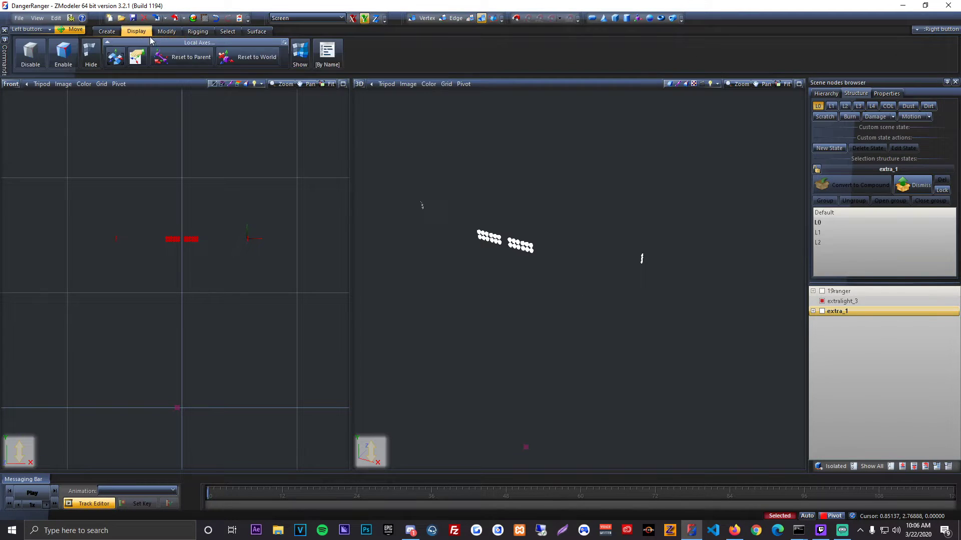
{"action": "left_click", "coordinate": [244, 59]}
{"action": "left_click", "coordinate": [112, 63]}
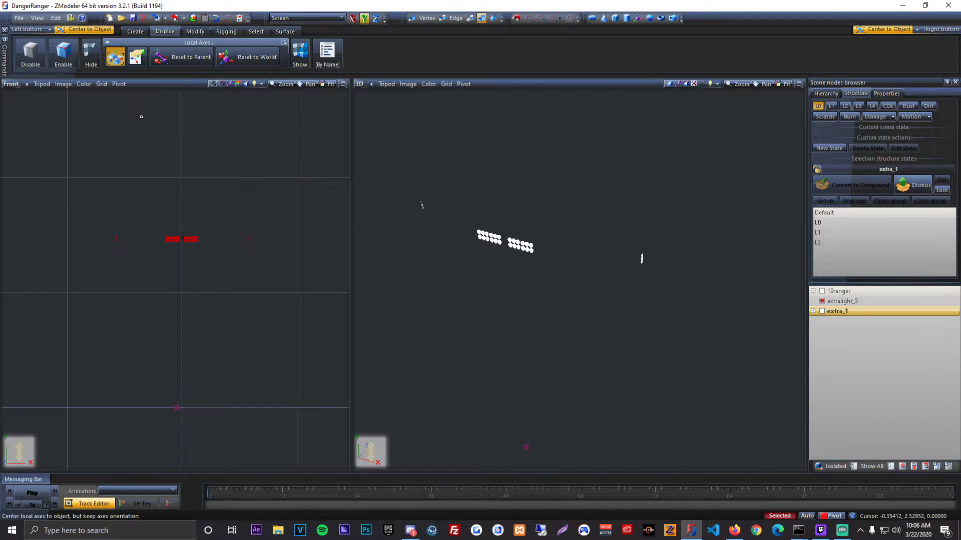
Step: Copy the extralight_3 mesh, turn the copy into a dummy and parent the original mesh under it
{"action": "left_click", "coordinate": [132, 32]}
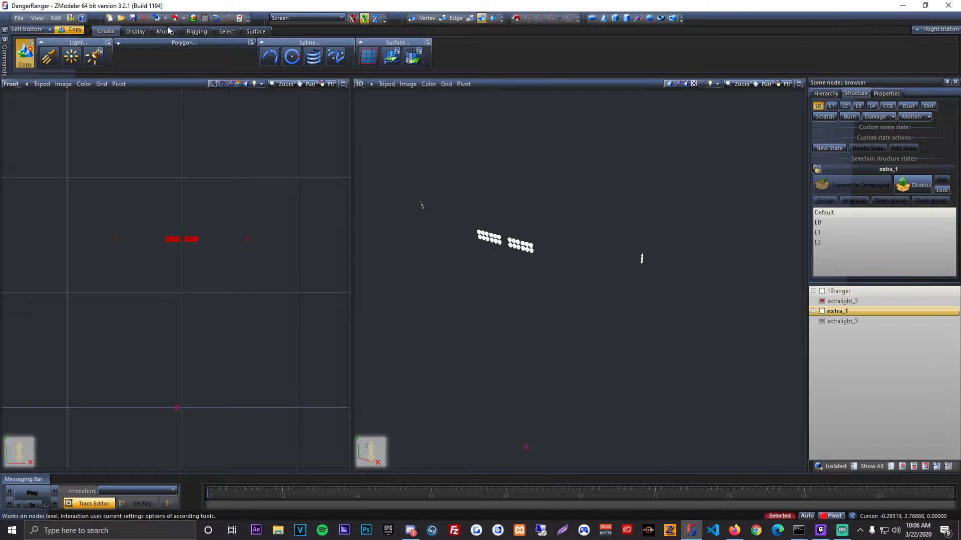
{"action": "left_click", "coordinate": [167, 31]}
{"action": "left_click", "coordinate": [879, 325]}
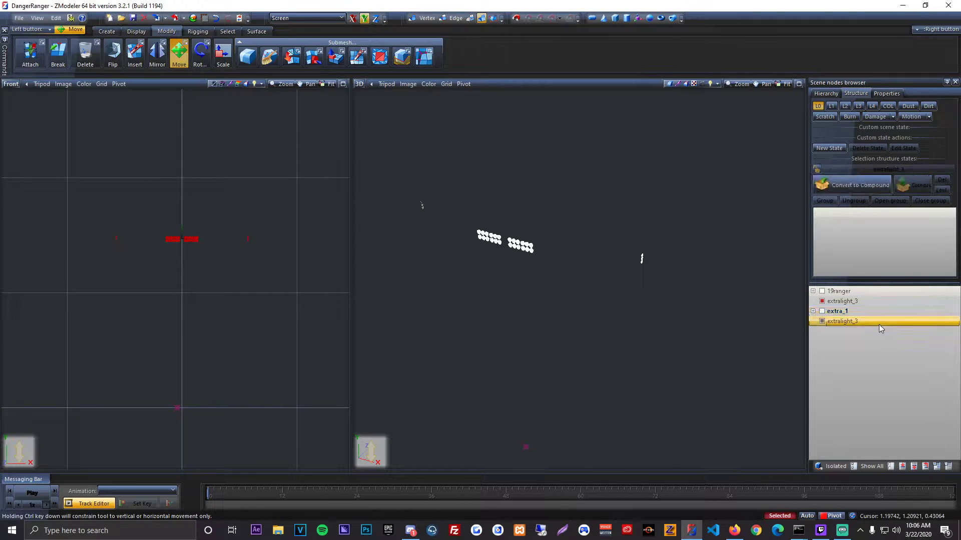
{"action": "right_click", "coordinate": [879, 324]}
{"action": "mouse_move", "coordinate": [903, 330]}
{"action": "left_click", "coordinate": [841, 331]}
{"action": "left_click_drag", "start_coordinate": [855, 302], "coordinate": [846, 323]}
Step: Convert the extralight_3 dummy to a compound and assign its extralight_3 mesh to the L0 state
{"action": "left_click", "coordinate": [813, 311]}
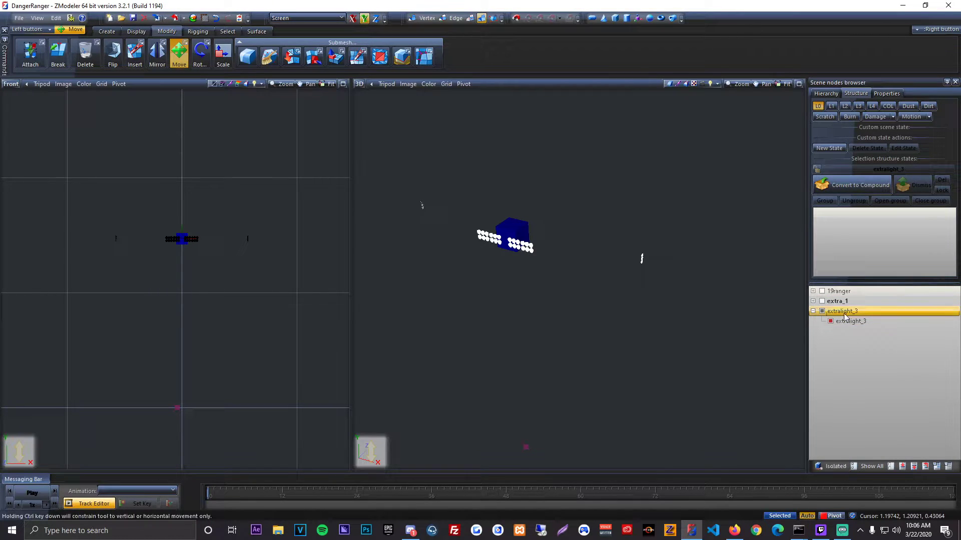
{"action": "left_click", "coordinate": [829, 170]}
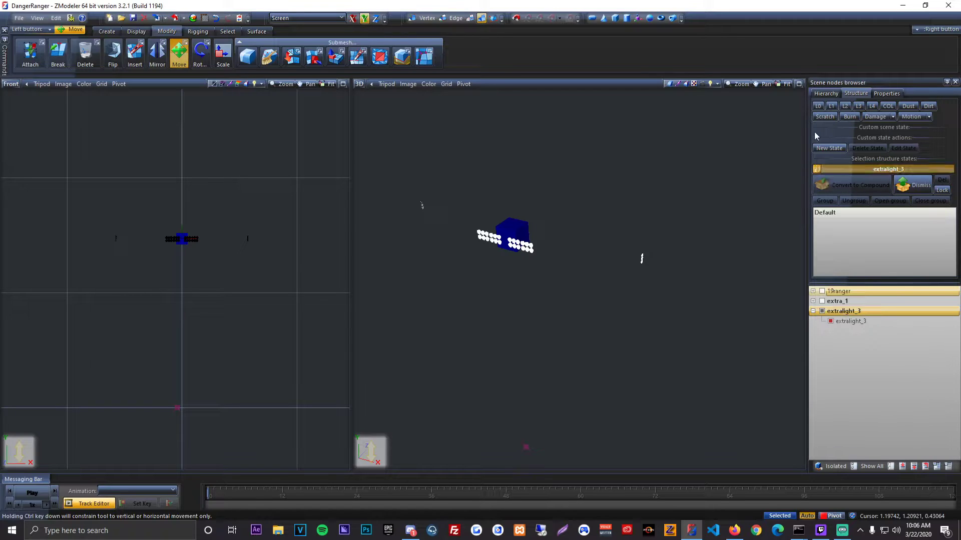
{"action": "left_click", "coordinate": [819, 107]}
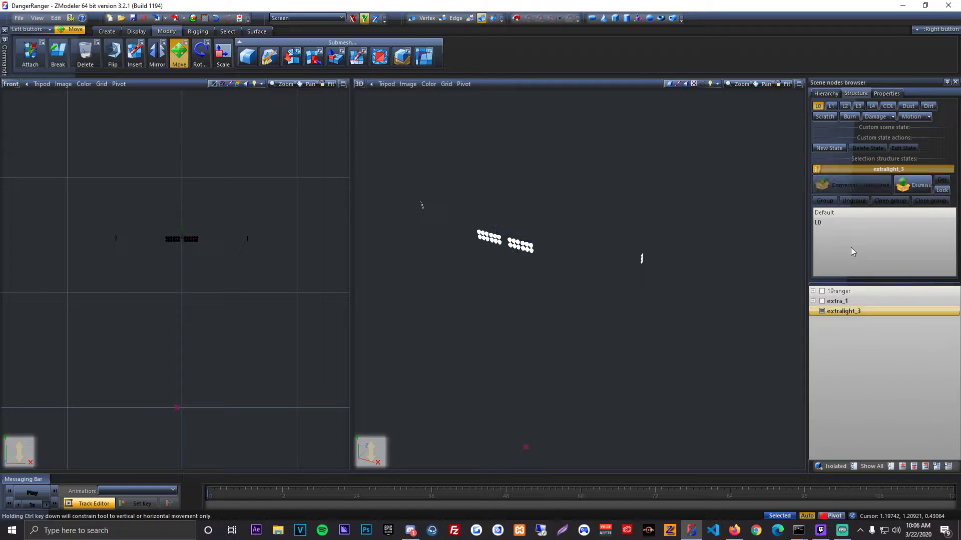
Step: Isolate extralight_3, select all its vertices and set their External State ID to 14
{"action": "left_click", "coordinate": [819, 465]}
{"action": "left_click_drag", "start_coordinate": [317, 279], "coordinate": [99, 204]}
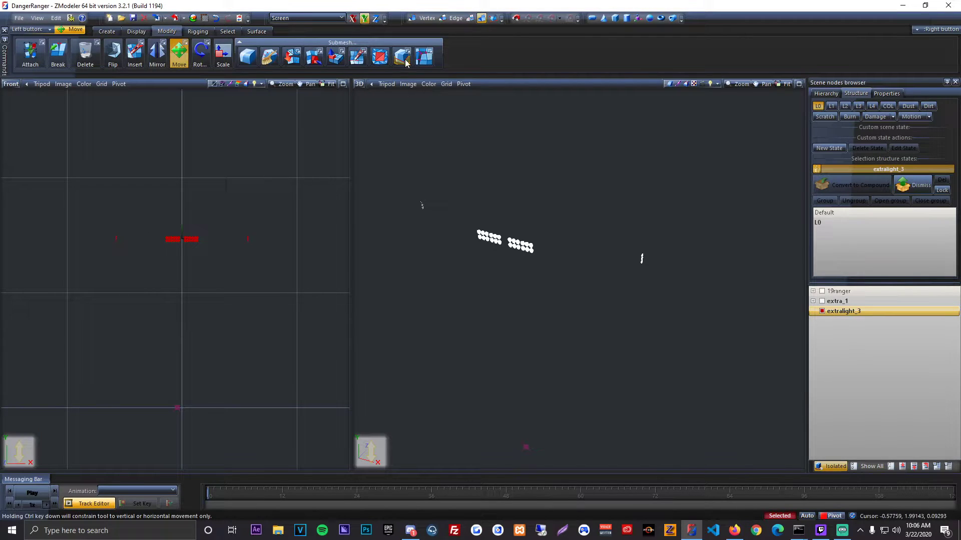
{"action": "left_click", "coordinate": [424, 19]}
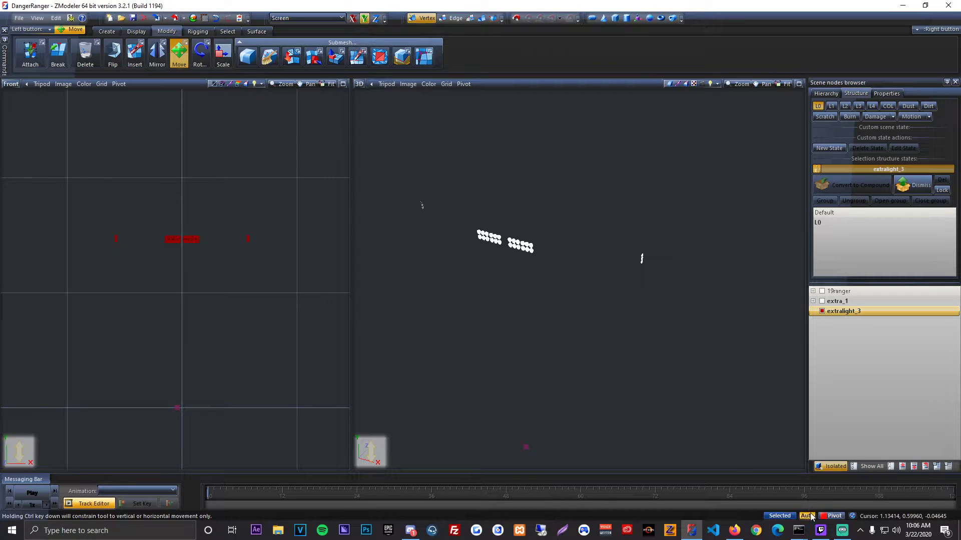
{"action": "left_click_drag", "start_coordinate": [324, 303], "coordinate": [56, 190]}
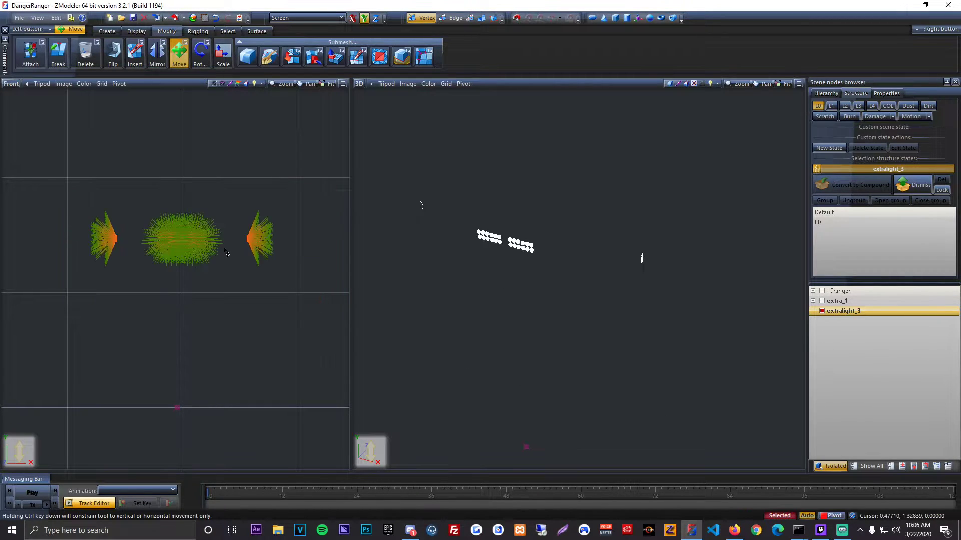
{"action": "left_click", "coordinate": [886, 94]}
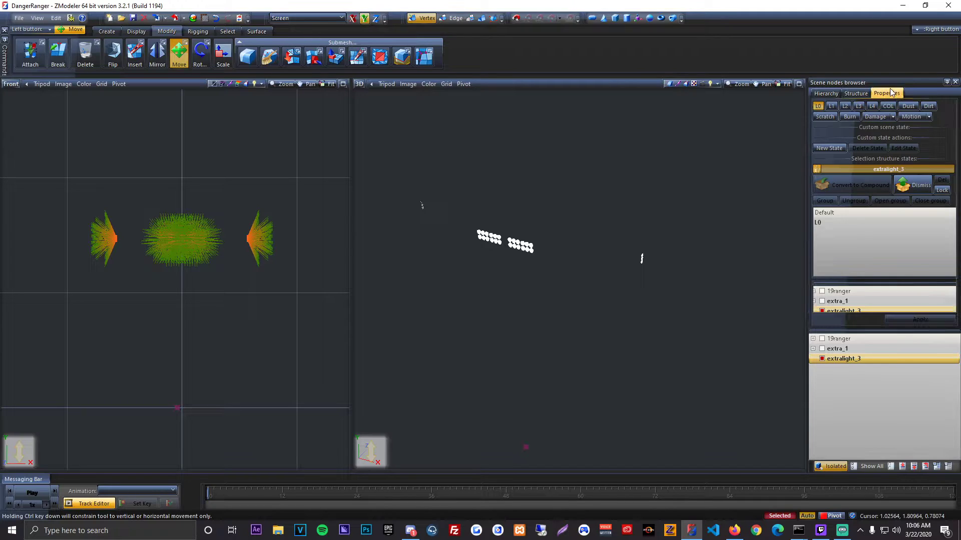
{"action": "left_click", "coordinate": [911, 158]}
{"action": "left_click", "coordinate": [911, 158]}
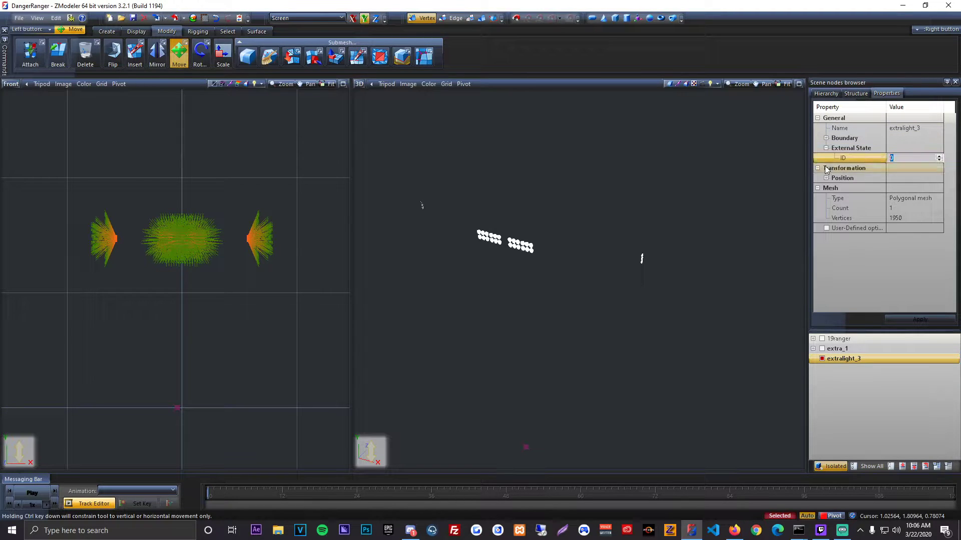
{"action": "type", "text": "14"}
{"action": "key", "text": "Return"}
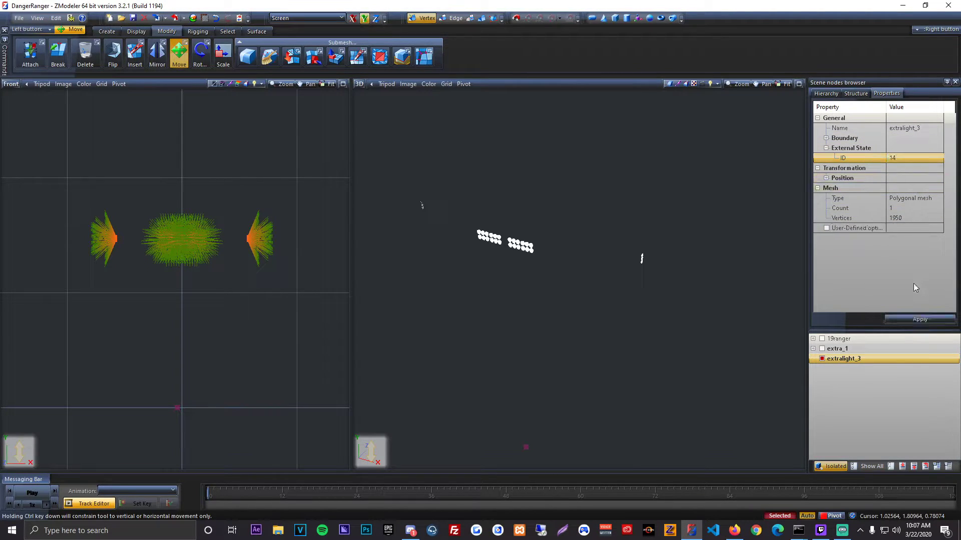
{"action": "left_click", "coordinate": [917, 316]}
Step: Clear the vertex selection, return to object-level editing and turn off isolation
{"action": "left_click", "coordinate": [856, 93]}
{"action": "key", "text": "space"}
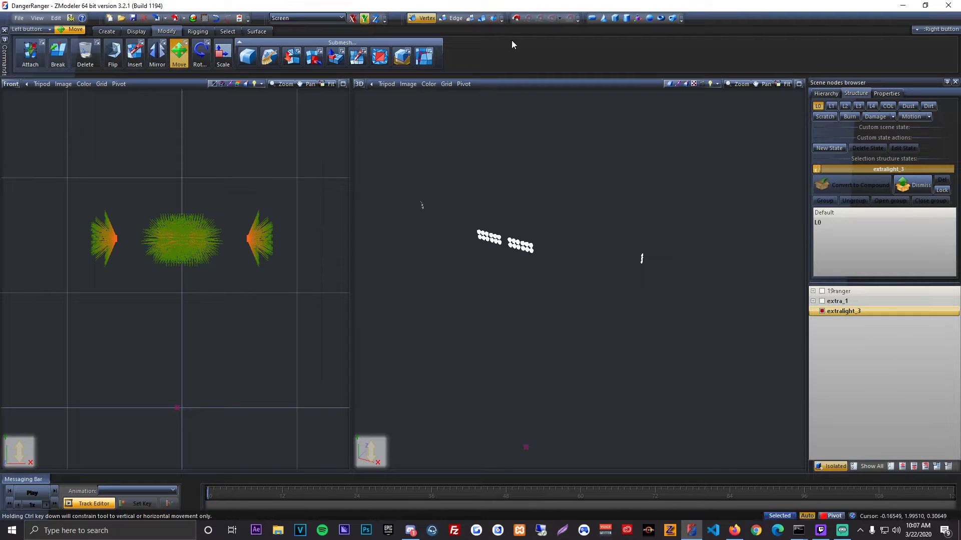
{"action": "left_click", "coordinate": [482, 19]}
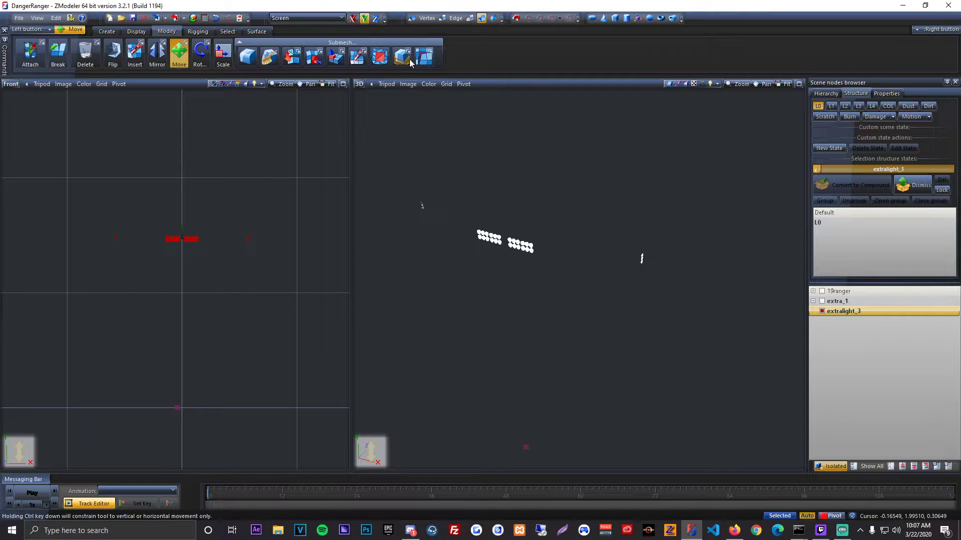
{"action": "left_click", "coordinate": [832, 467]}
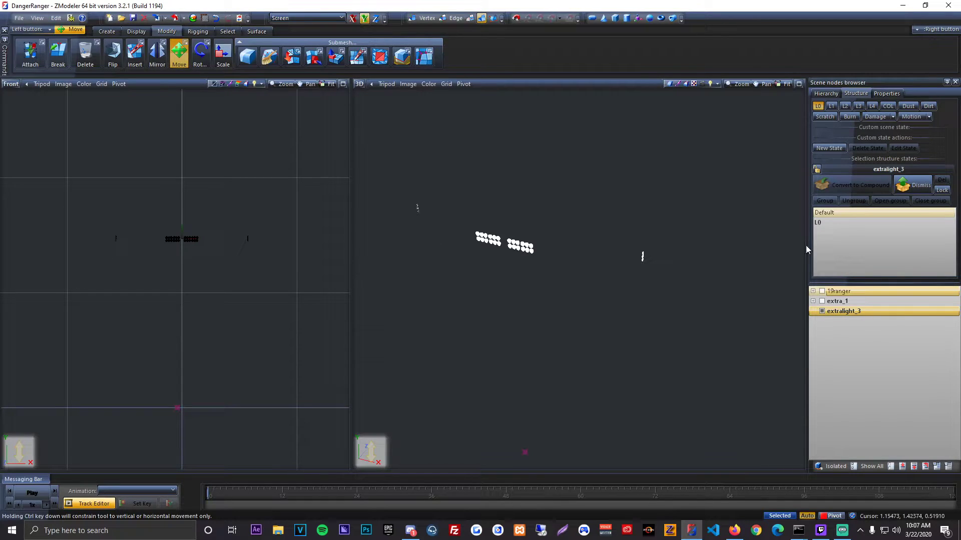
Step: Show all nodes and parent the extralight_3 compound under the extra_1 compound
{"action": "left_click", "coordinate": [870, 467]}
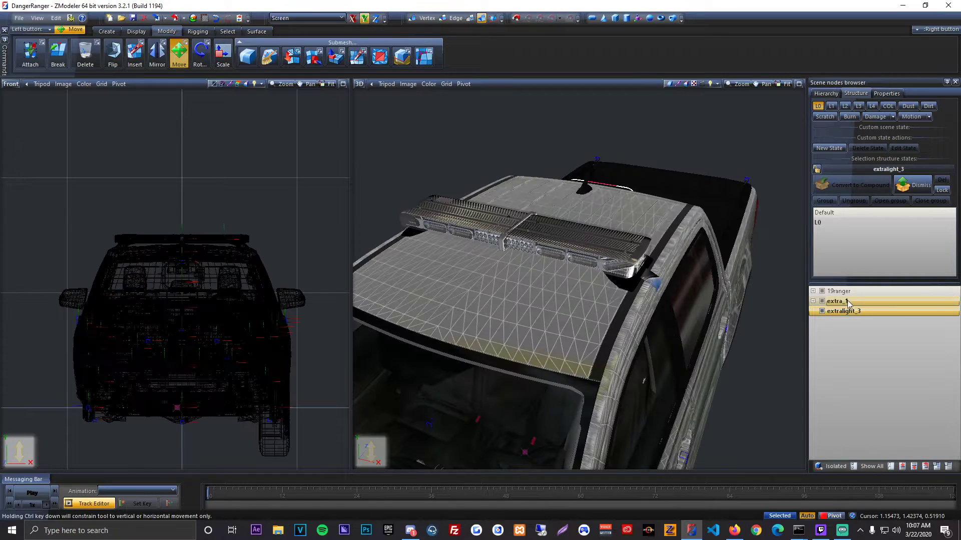
{"action": "left_click_drag", "start_coordinate": [849, 311], "coordinate": [845, 301]}
{"action": "left_click", "coordinate": [837, 291]}
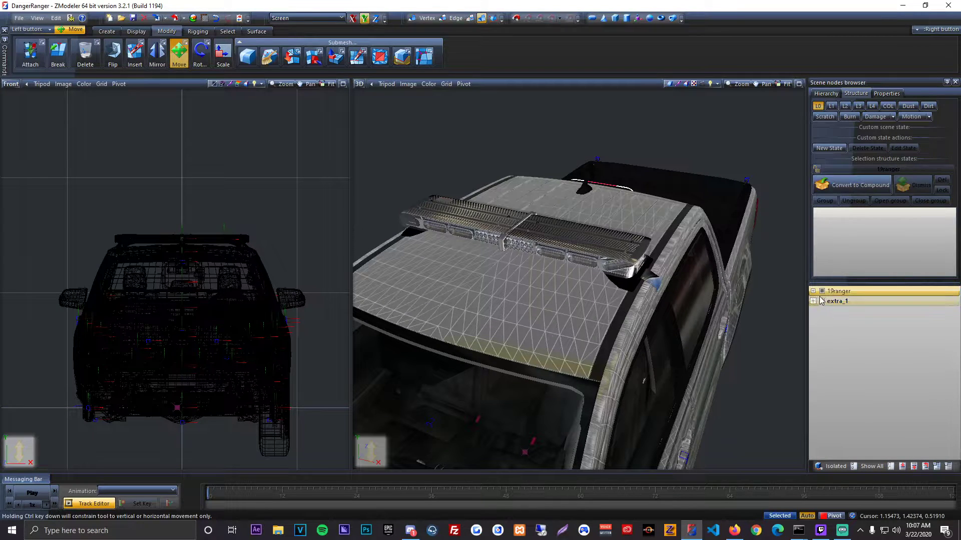
Step: Hide 19ranger and create a box over the lightbar in the Front view, about 1.16 wide, 0.1 high and 1.0 deep
{"action": "left_click", "coordinate": [822, 291]}
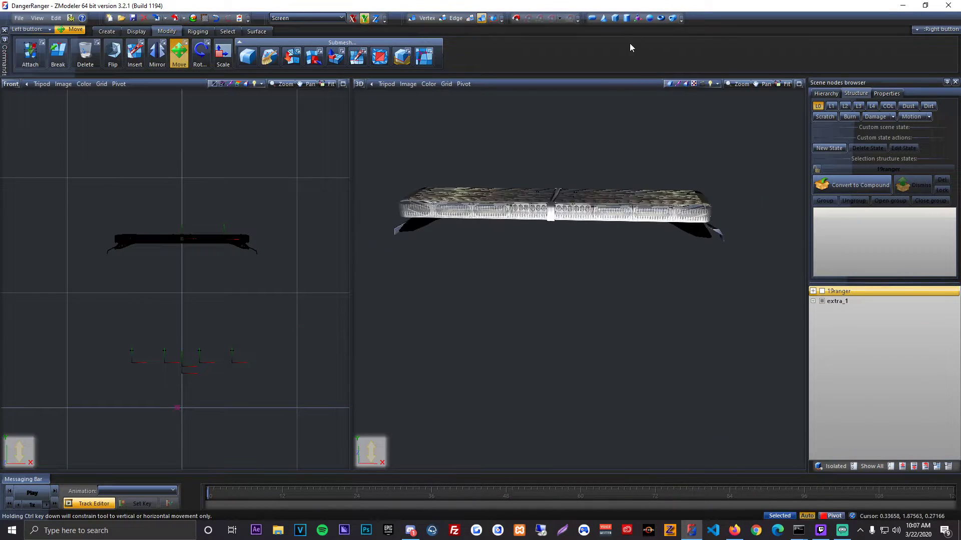
{"action": "left_click", "coordinate": [615, 18]}
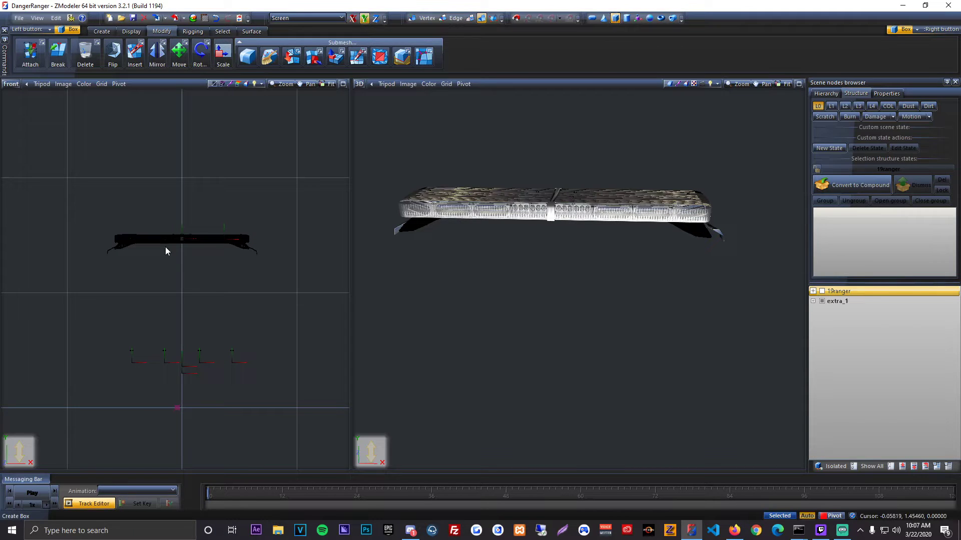
{"action": "scroll", "coordinate": [165, 250], "scroll_direction": "up", "scroll_amount": 2}
{"action": "left_click_drag", "start_coordinate": [83, 221], "coordinate": [302, 238]}
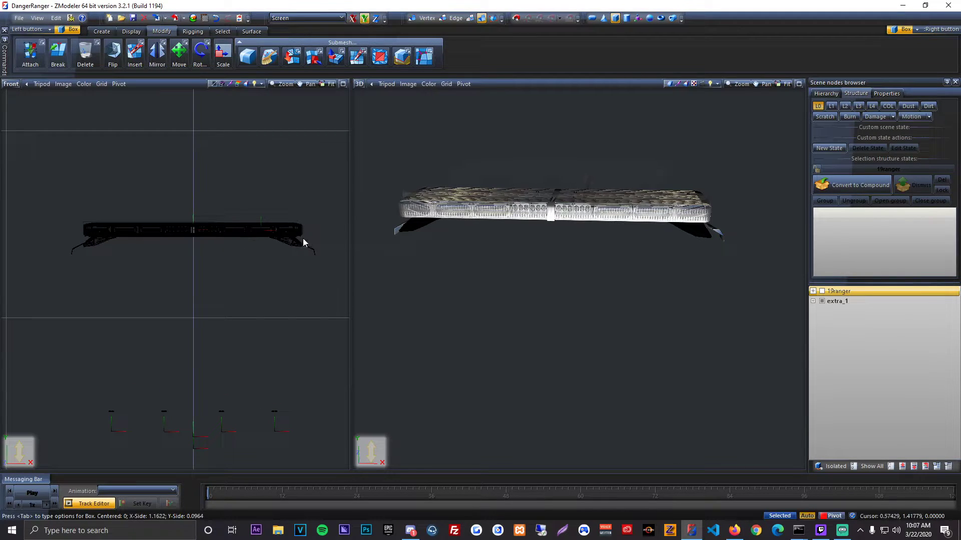
{"action": "left_click", "coordinate": [302, 238]}
{"action": "left_click", "coordinate": [332, 318]}
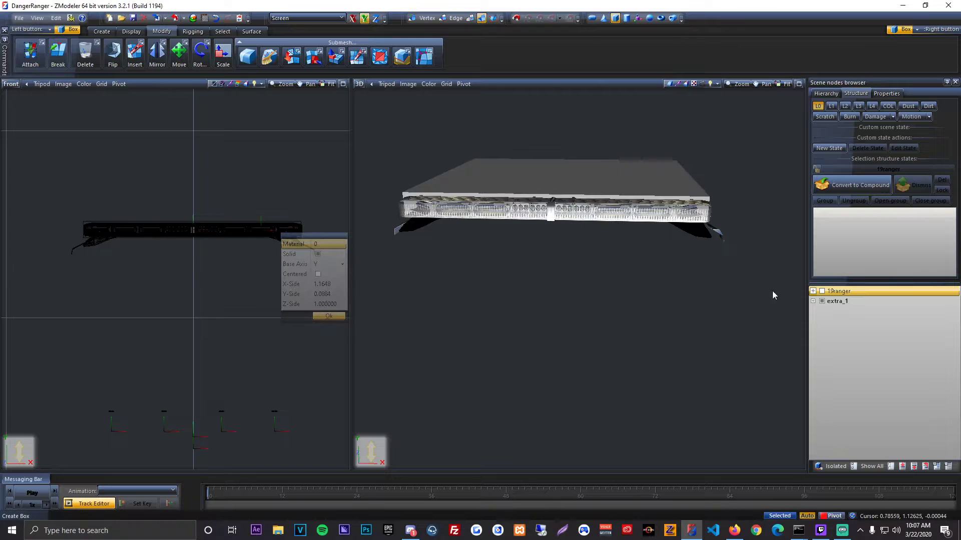
Step: Rename the new box as extra_1 [COL]
{"action": "left_click", "coordinate": [849, 302]}
{"action": "left_click", "coordinate": [854, 311]}
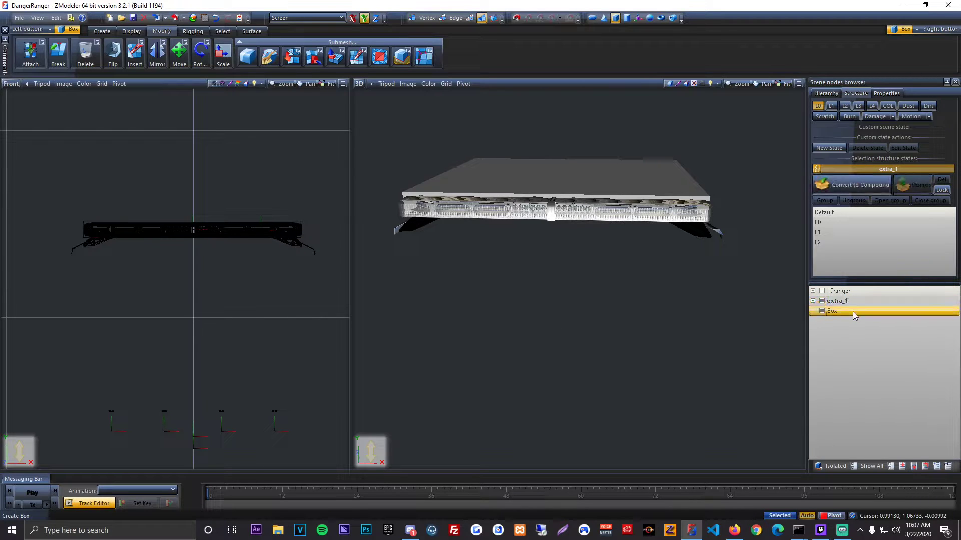
{"action": "left_click", "coordinate": [854, 311]}
{"action": "type", "text": "extra_1"}
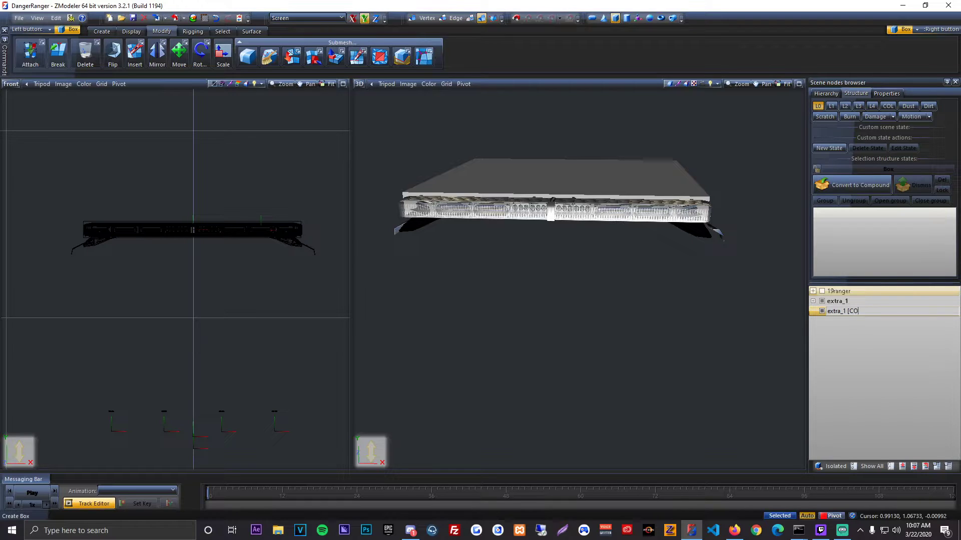
{"action": "type", "text": "[COL]"}
{"action": "key", "text": "Return"}
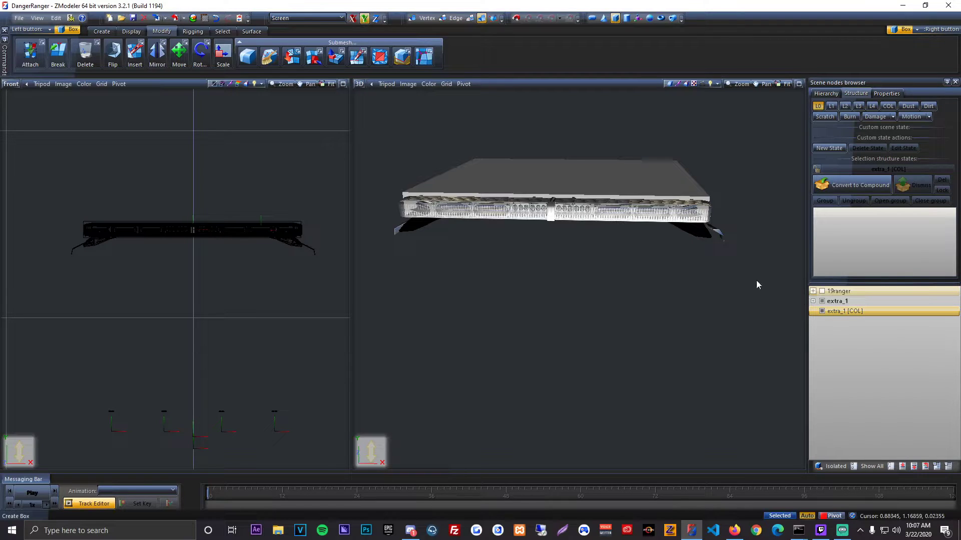
Step: Scale down the depth of the extra_1 [COL] box in the Left view toward the lightbar's depth
{"action": "left_click", "coordinate": [19, 84]}
{"action": "left_click", "coordinate": [25, 118]}
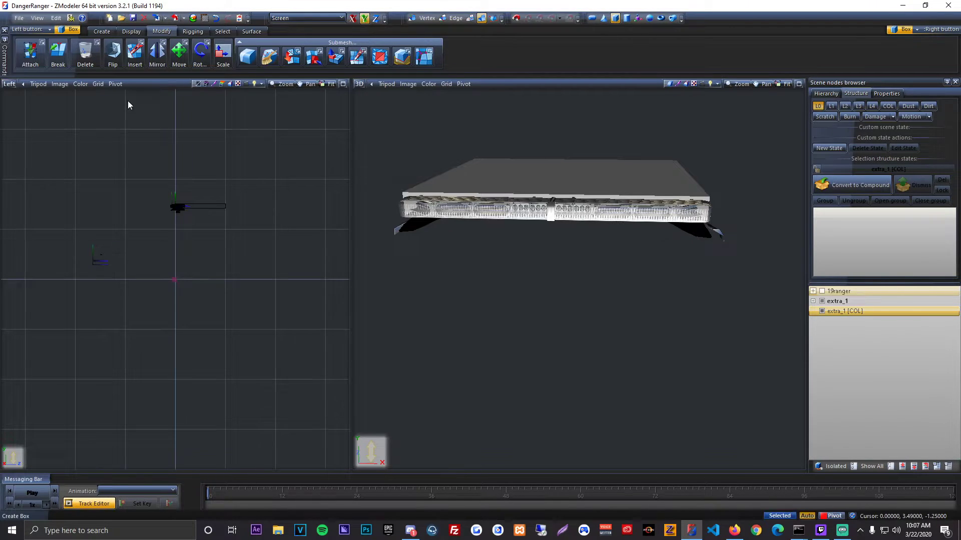
{"action": "left_click", "coordinate": [223, 54]}
{"action": "left_click", "coordinate": [352, 18]}
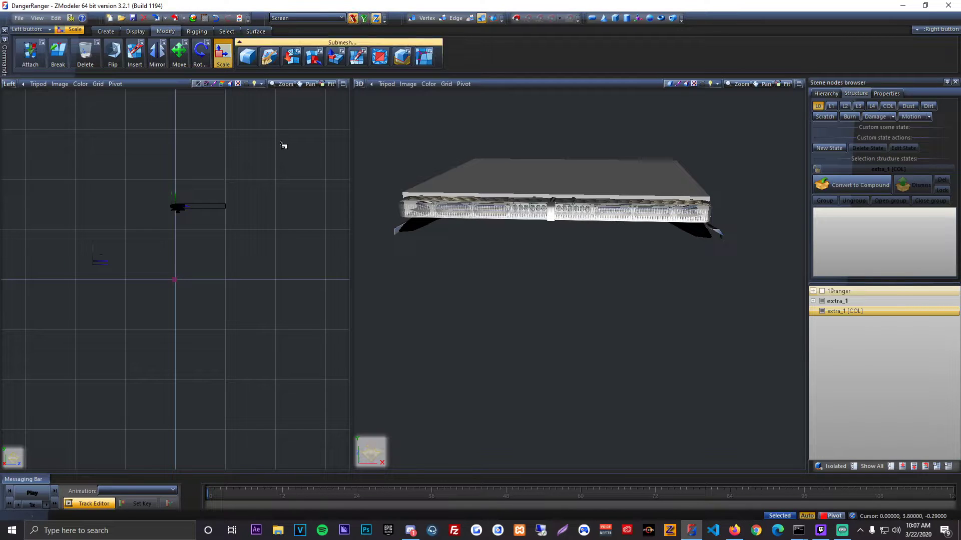
{"action": "scroll", "coordinate": [179, 201], "scroll_direction": "up", "scroll_amount": 2}
{"action": "scroll", "coordinate": [237, 208], "scroll_direction": "up", "scroll_amount": 2}
{"action": "left_click_drag", "start_coordinate": [237, 195], "coordinate": [228, 285]}
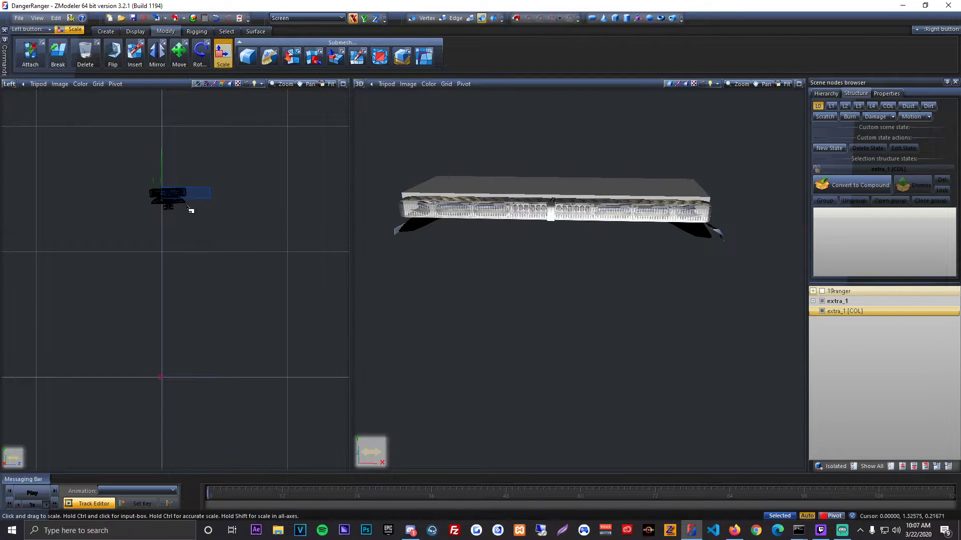
Step: Center the extra_1 [COL] box on the lightbar and shrink its depth slightly so it closely encloses the bar
{"action": "scroll", "coordinate": [188, 205], "scroll_direction": "up", "scroll_amount": 3}
{"action": "left_click", "coordinate": [179, 54]}
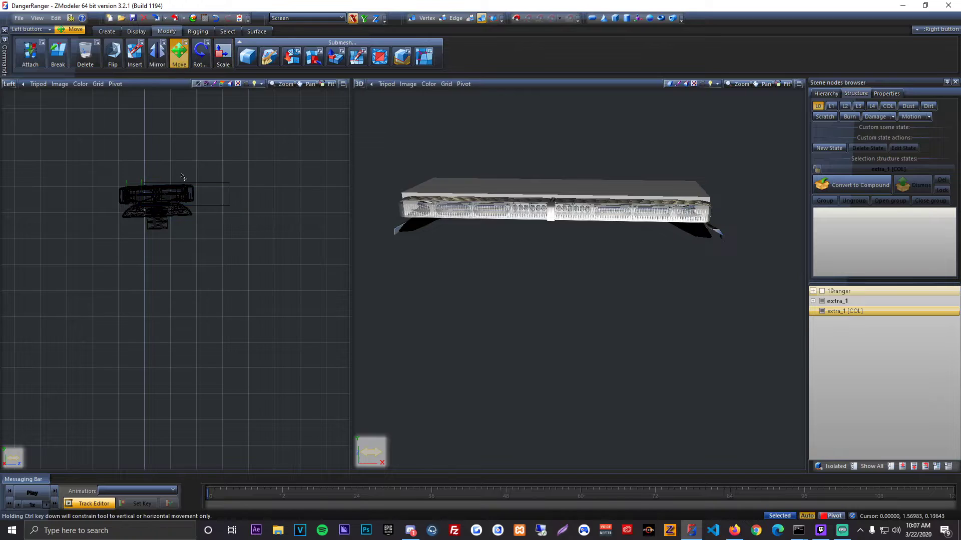
{"action": "left_click_drag", "start_coordinate": [207, 197], "coordinate": [185, 200]}
{"action": "left_click", "coordinate": [223, 54]}
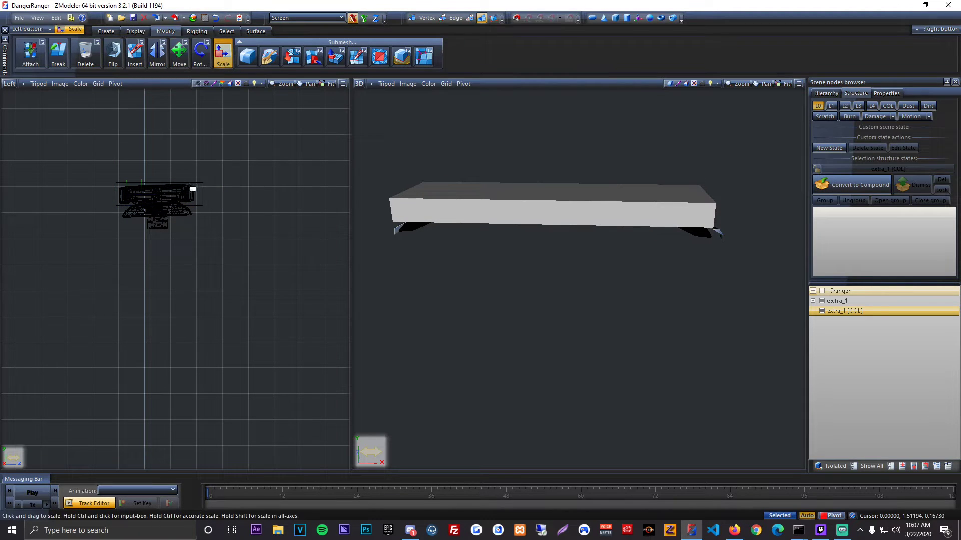
{"action": "left_click", "coordinate": [179, 54]}
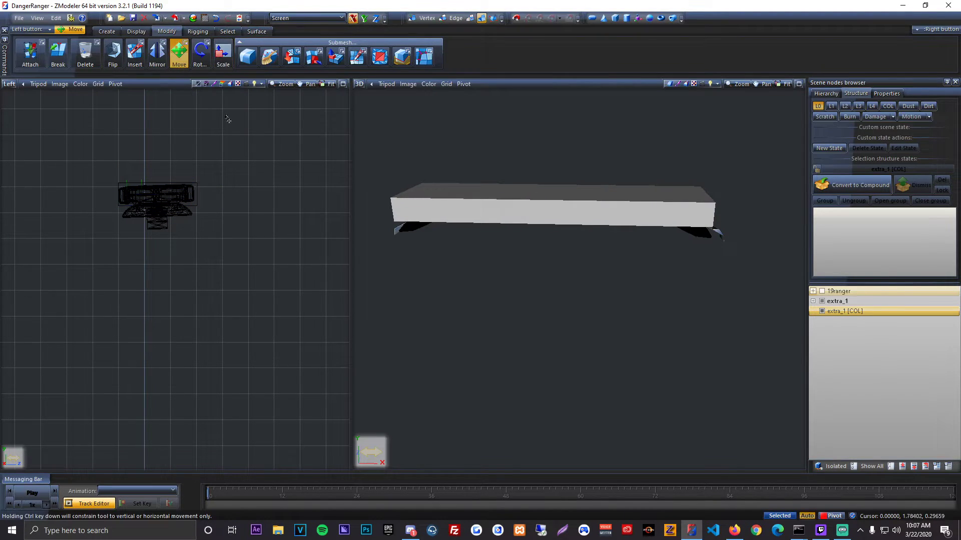
{"action": "middle_click_drag", "start_coordinate": [509, 215], "coordinate": [621, 236]}
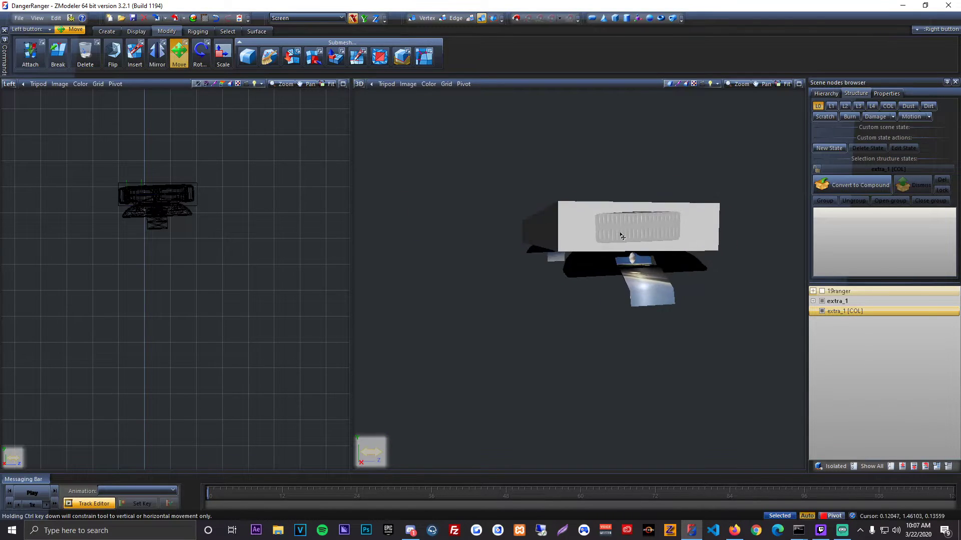
Step: Scale the extra_1 [COL] box vertically to about 97% in the Left view and move it vertically to enclose the lightbar
{"action": "scroll", "coordinate": [621, 236], "scroll_direction": "up", "scroll_amount": 2}
{"action": "scroll", "coordinate": [181, 190], "scroll_direction": "up", "scroll_amount": 4}
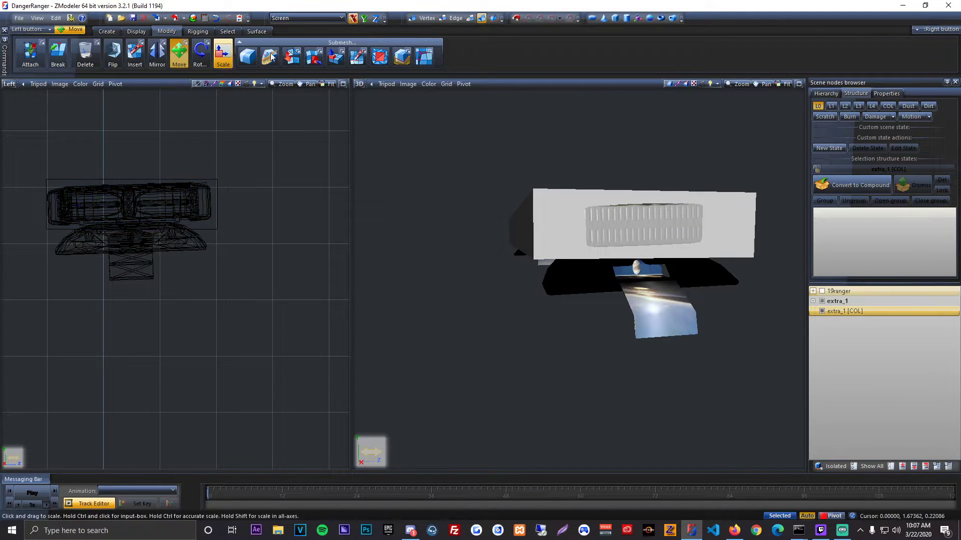
{"action": "left_click", "coordinate": [223, 55]}
{"action": "left_click", "coordinate": [364, 18]}
{"action": "left_click_drag", "start_coordinate": [218, 190], "coordinate": [218, 209]}
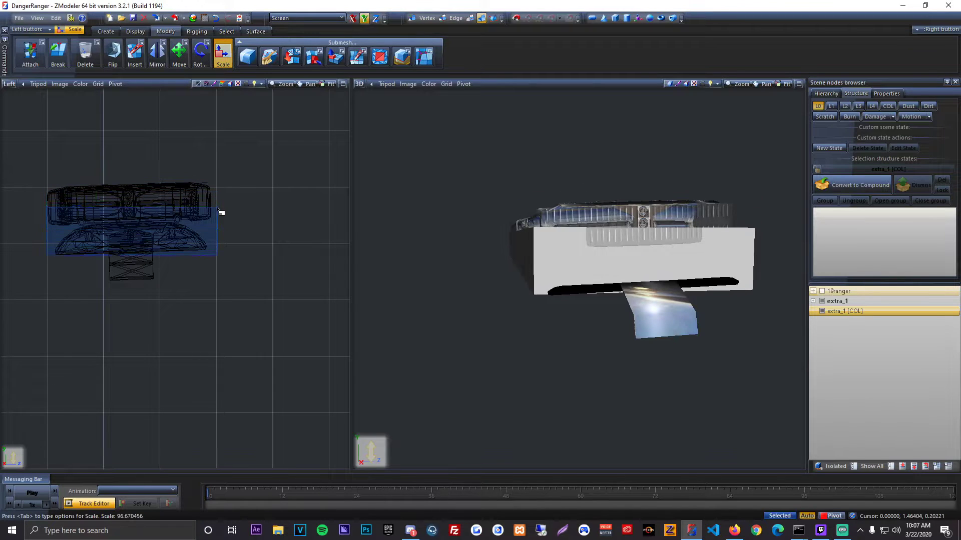
{"action": "left_click", "coordinate": [179, 53]}
{"action": "left_click_drag", "start_coordinate": [209, 262], "coordinate": [215, 220]}
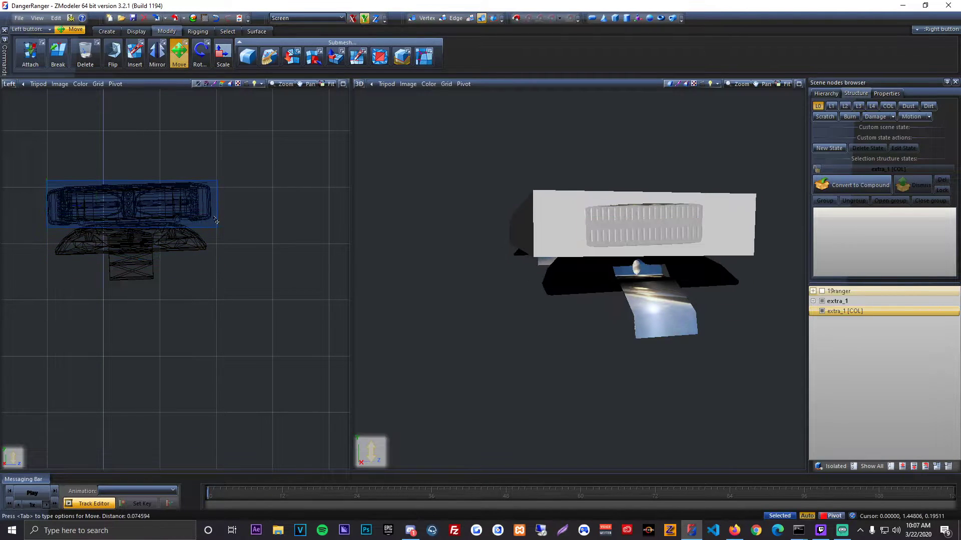
{"action": "scroll", "coordinate": [590, 240], "scroll_direction": "up", "scroll_amount": 4}
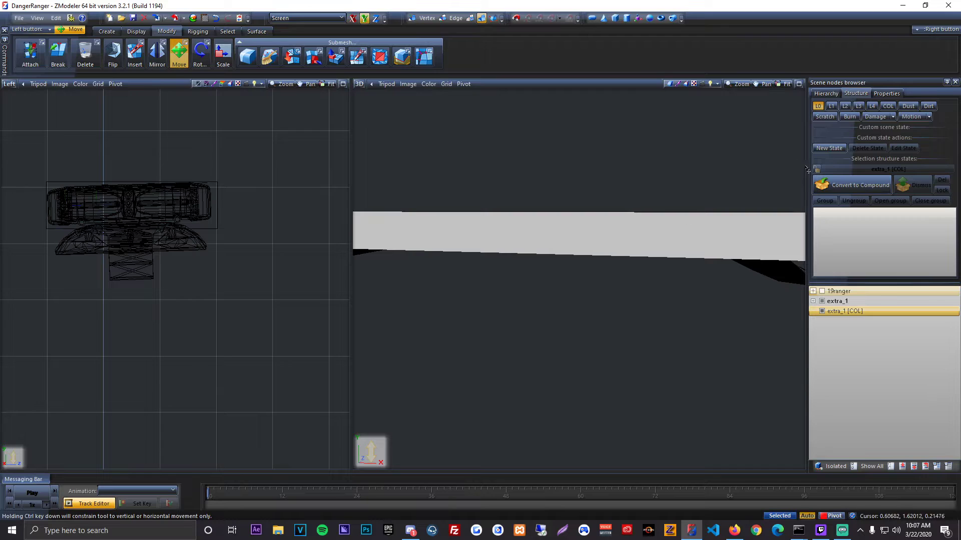
{"action": "scroll", "coordinate": [715, 175], "scroll_direction": "down", "scroll_amount": 3}
{"action": "middle_click_drag", "start_coordinate": [715, 175], "coordinate": [891, 130]}
{"action": "middle_click_drag", "start_coordinate": [713, 176], "coordinate": [710, 171]}
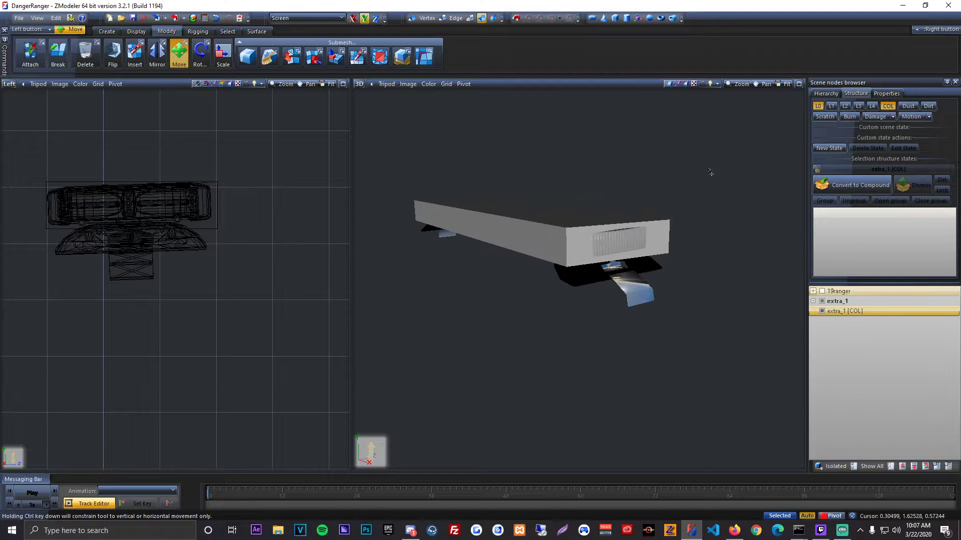
Step: Convert extra_1 [COL] to a COL-only compound state and merge it into extra_1
{"action": "left_click", "coordinate": [823, 105]}
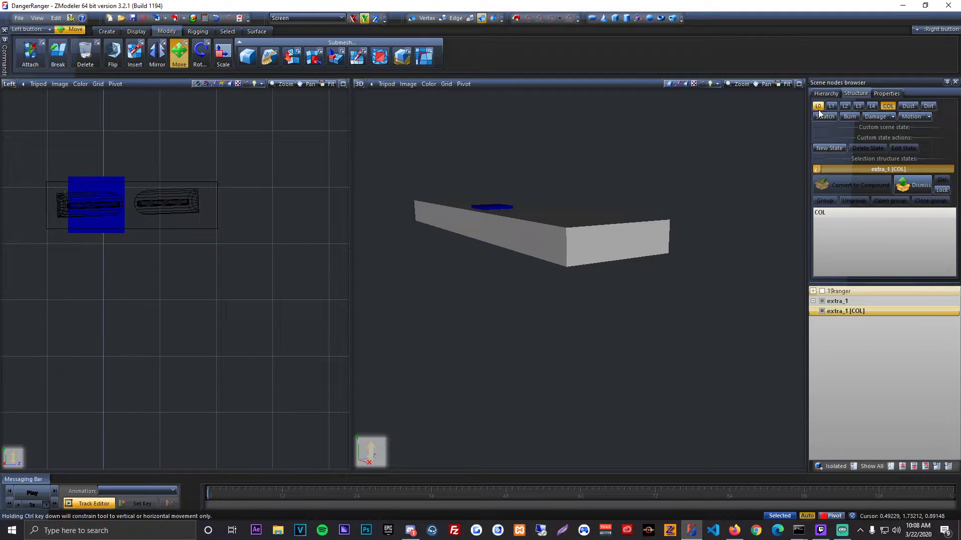
{"action": "left_click", "coordinate": [849, 117]}
{"action": "left_click", "coordinate": [890, 106]}
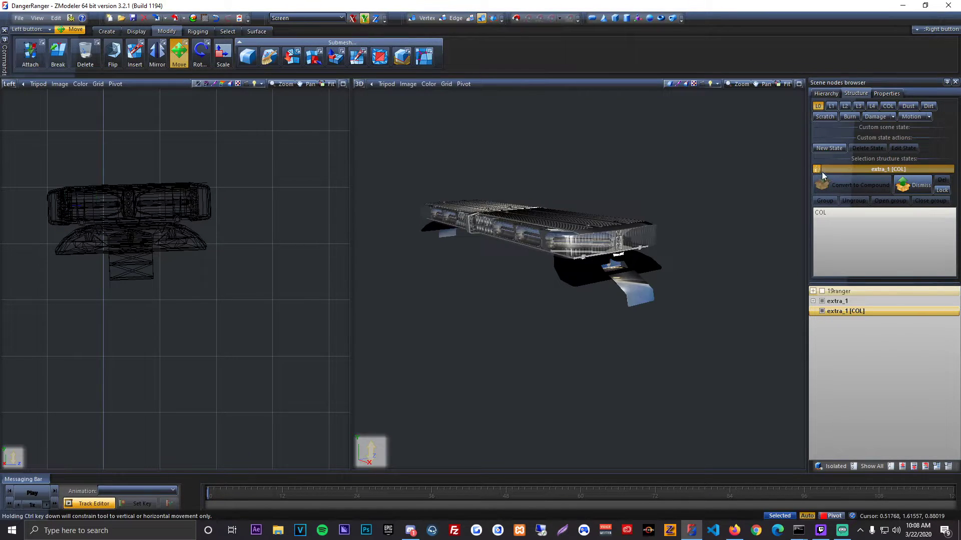
{"action": "left_click_drag", "start_coordinate": [852, 310], "coordinate": [852, 301]}
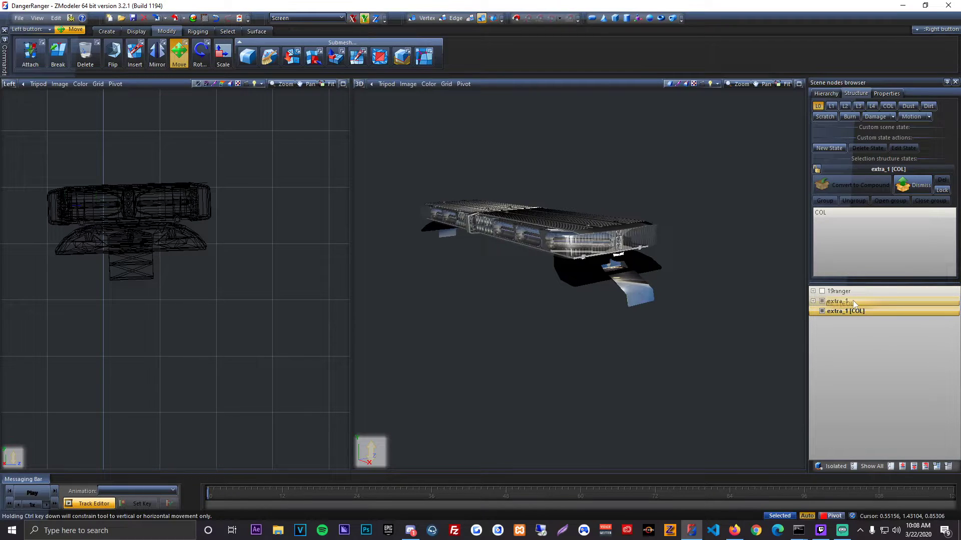
{"action": "left_click_drag", "start_coordinate": [855, 301], "coordinate": [855, 301]}
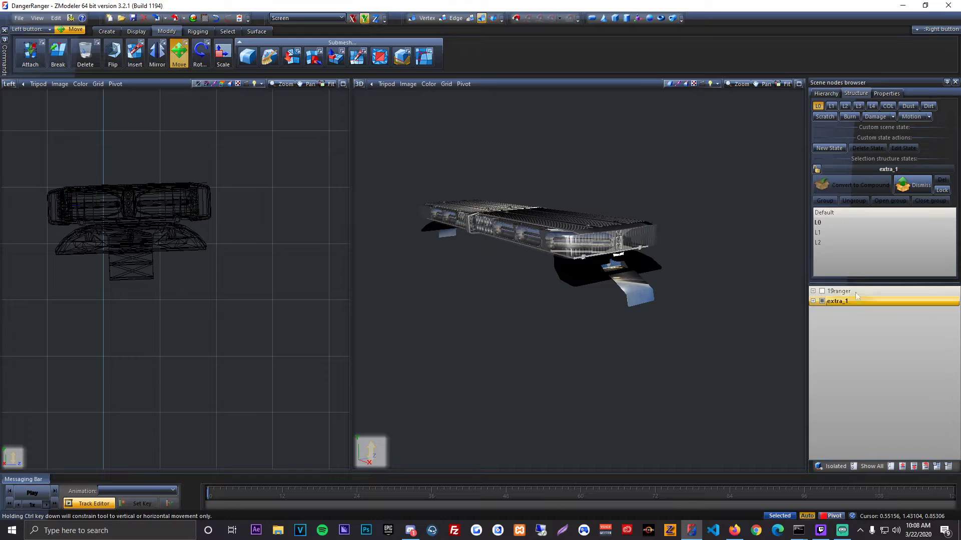
Step: Show 19ranger again and nest the extra_1 compound under its chassis node, above extralight_1
{"action": "left_click", "coordinate": [822, 301]}
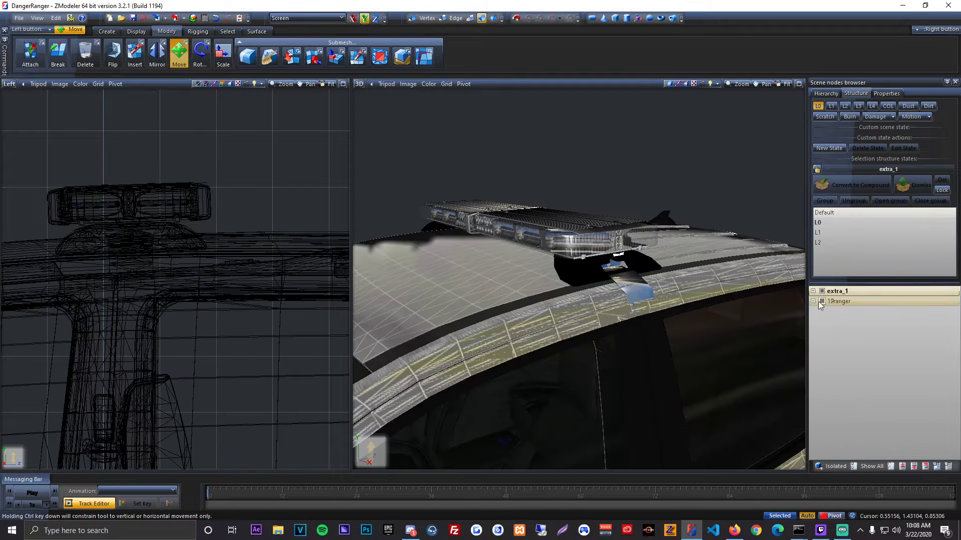
{"action": "left_click", "coordinate": [813, 302]}
{"action": "left_click", "coordinate": [822, 312]}
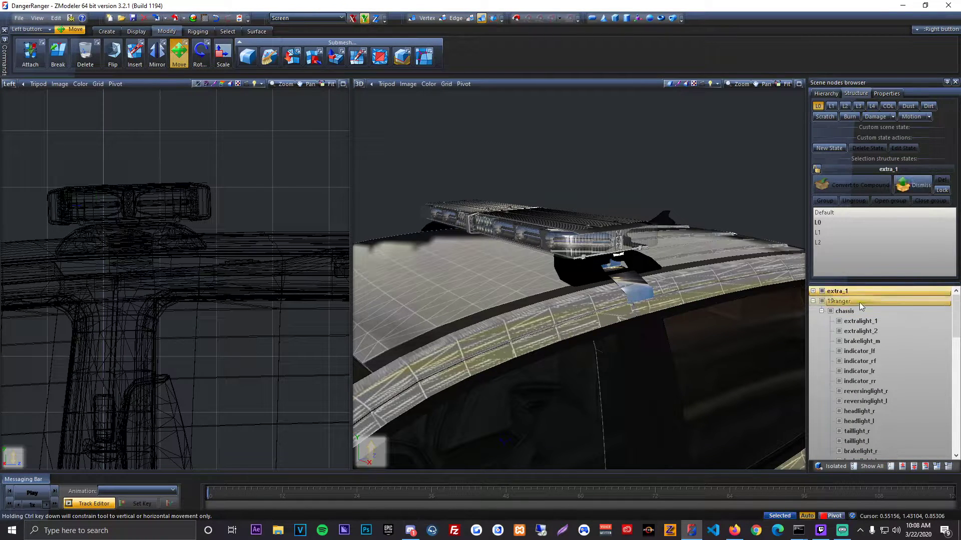
{"action": "left_click_drag", "start_coordinate": [863, 318], "coordinate": [866, 319]}
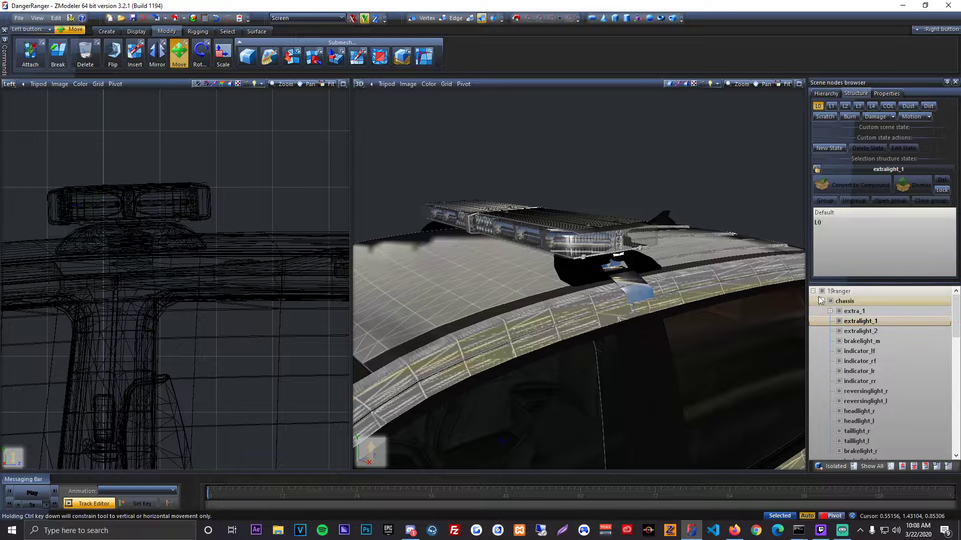
{"action": "scroll", "coordinate": [634, 286], "scroll_direction": "down", "scroll_amount": 3}
{"action": "scroll", "coordinate": [635, 286], "scroll_direction": "down", "scroll_amount": 5}
{"action": "middle_click_drag", "start_coordinate": [634, 286], "coordinate": [645, 201]}
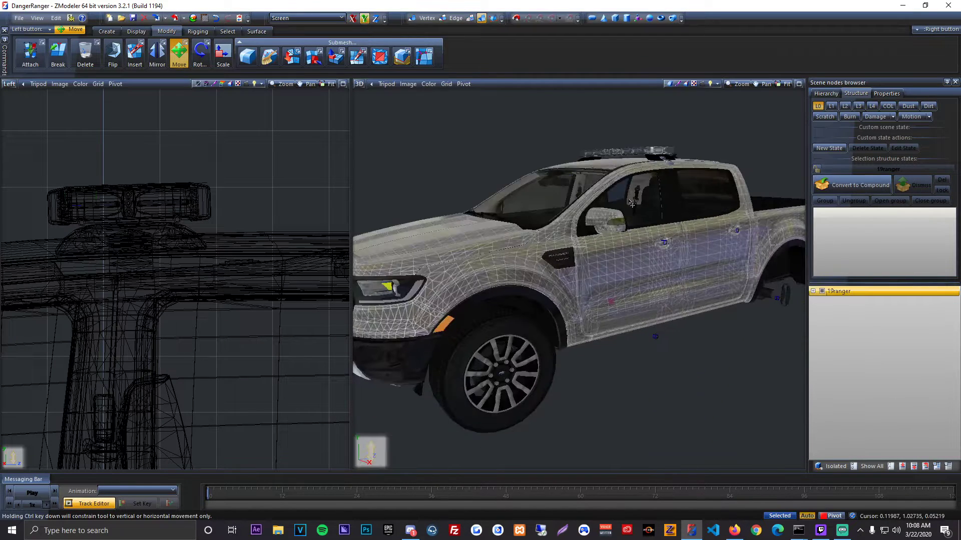
Step: Delete all the unused materials from the scene in the Material Browser
{"action": "left_click", "coordinate": [193, 19]}
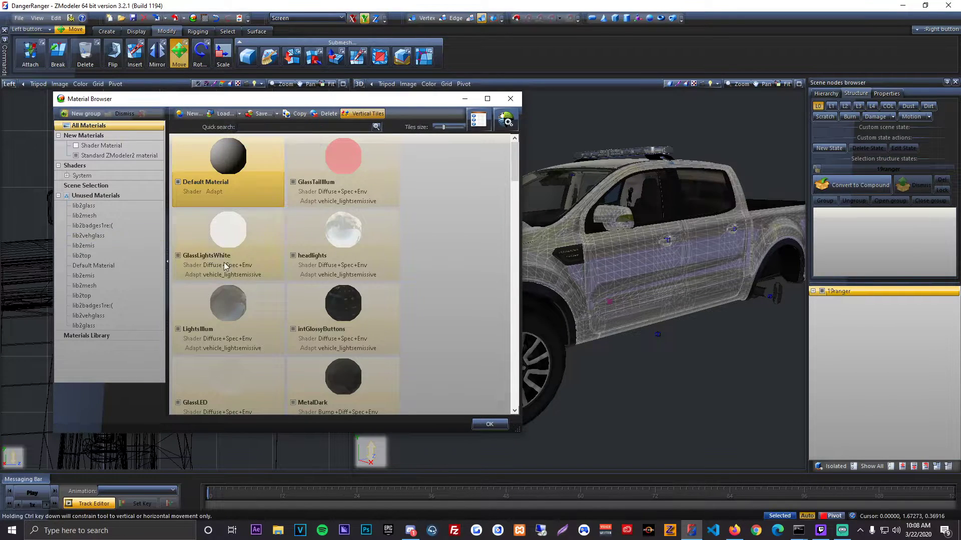
{"action": "left_click", "coordinate": [121, 265]}
{"action": "left_click", "coordinate": [115, 199]}
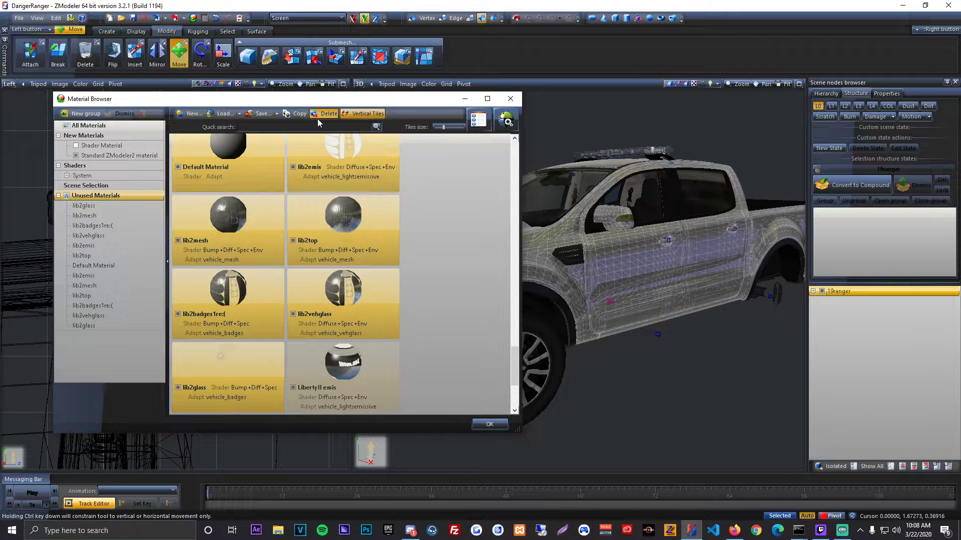
{"action": "left_click", "coordinate": [317, 120]}
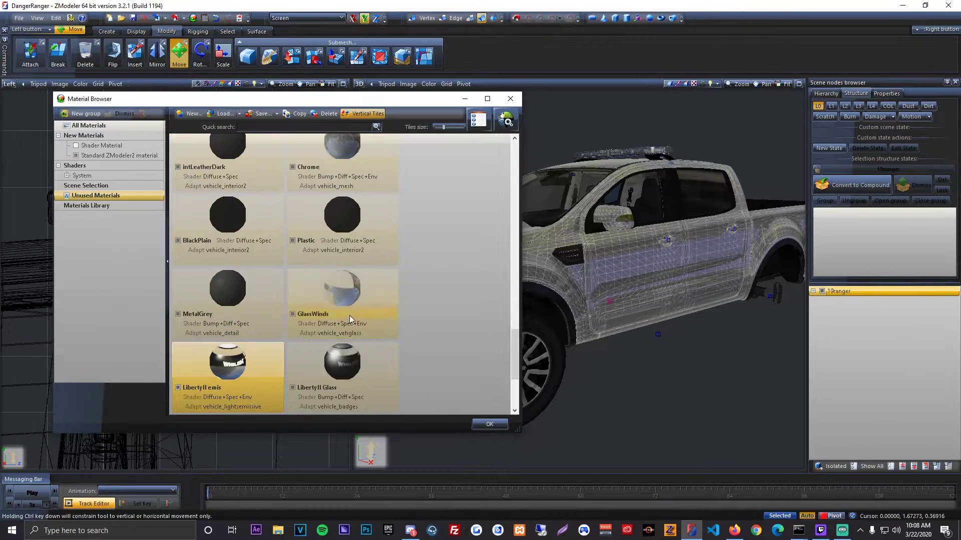
Step: Reorder the LibertyII emis material to sit directly after Default Material in the material list
{"action": "scroll", "coordinate": [345, 307], "scroll_direction": "down", "scroll_amount": 2}
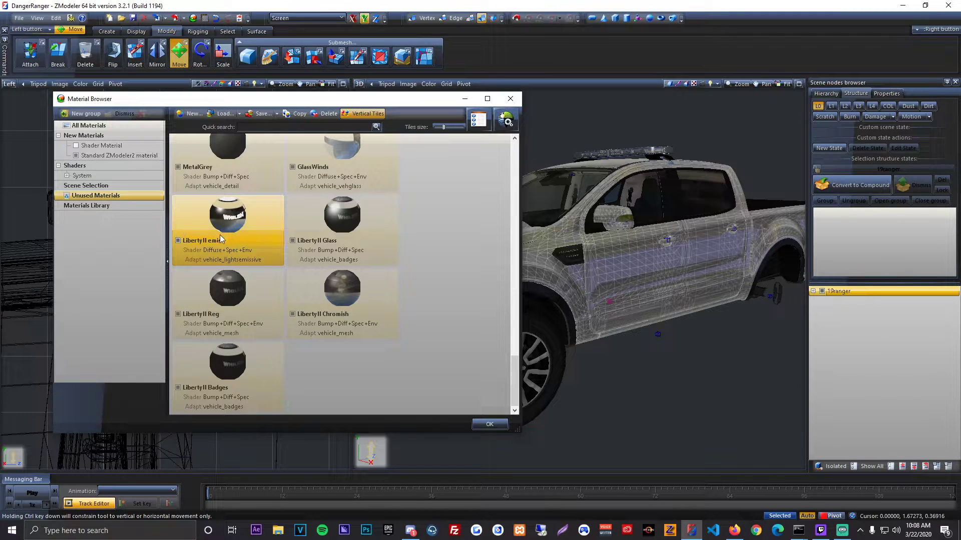
{"action": "mouse_move", "coordinate": [220, 239]}
{"action": "left_mouse_down"}
{"action": "mouse_move", "coordinate": [278, 215]}
{"action": "mouse_move", "coordinate": [292, 175]}
{"action": "mouse_move", "coordinate": [279, 177]}
{"action": "left_mouse_up"}
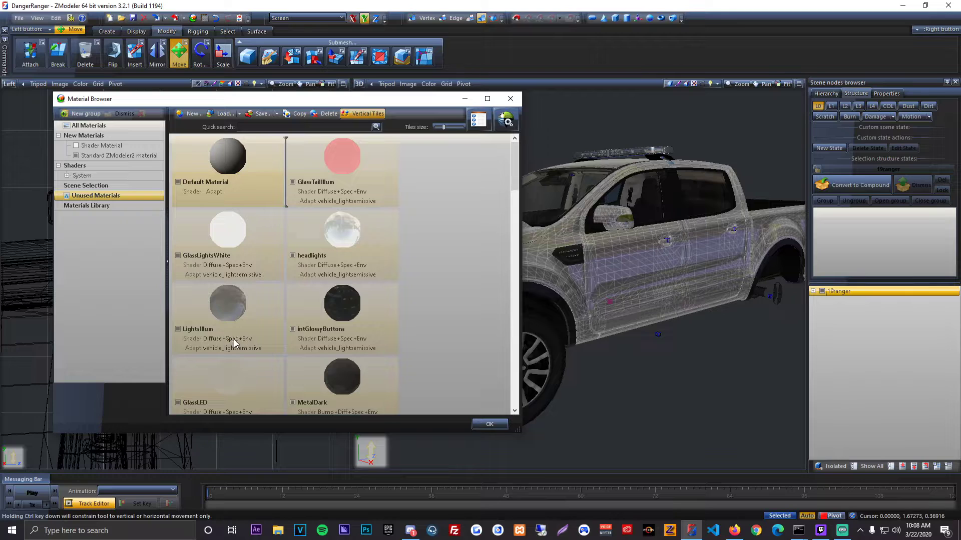
{"action": "scroll", "coordinate": [264, 307], "scroll_direction": "down", "scroll_amount": 5}
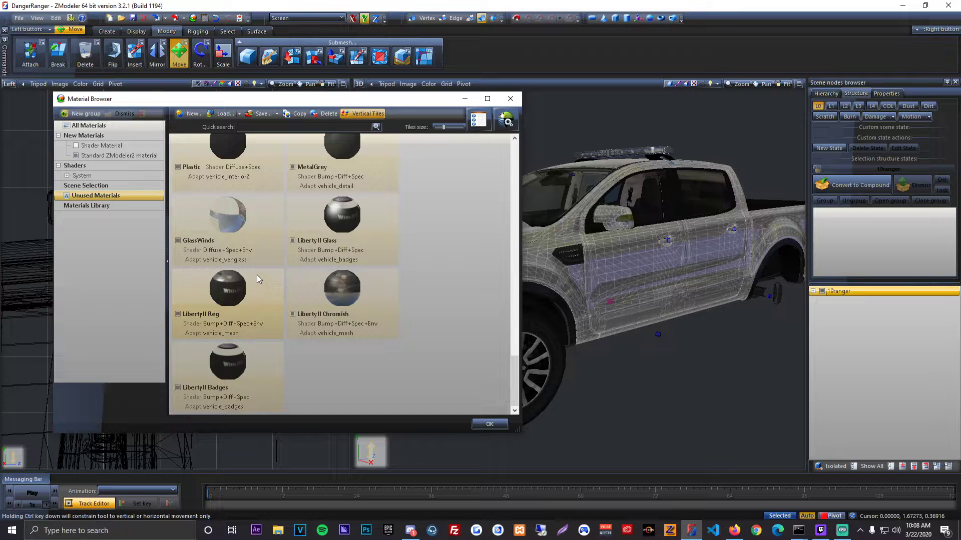
Step: Open the properties of the LibertyII Chromish material and the texture selection for its SPECMAP layer
{"action": "double_click", "coordinate": [310, 278]}
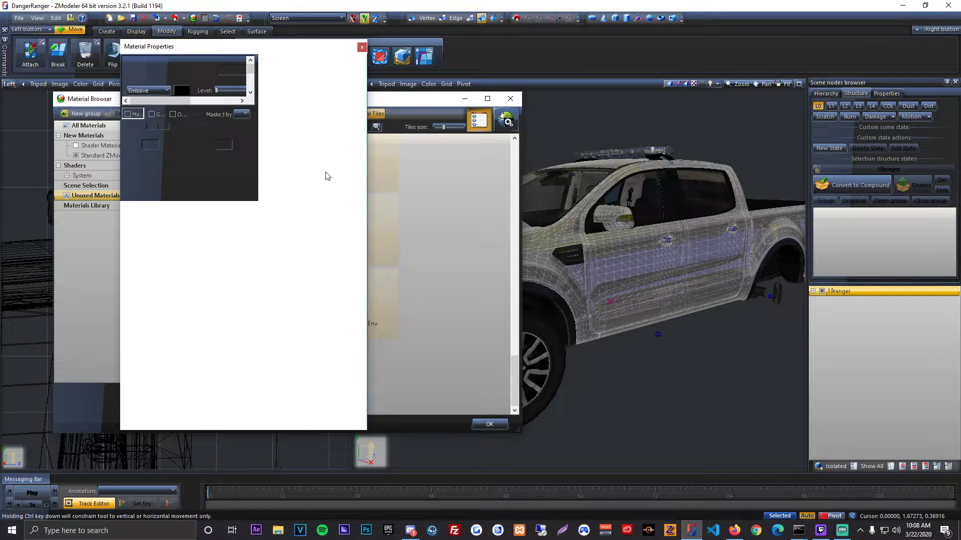
{"action": "left_click", "coordinate": [253, 47]}
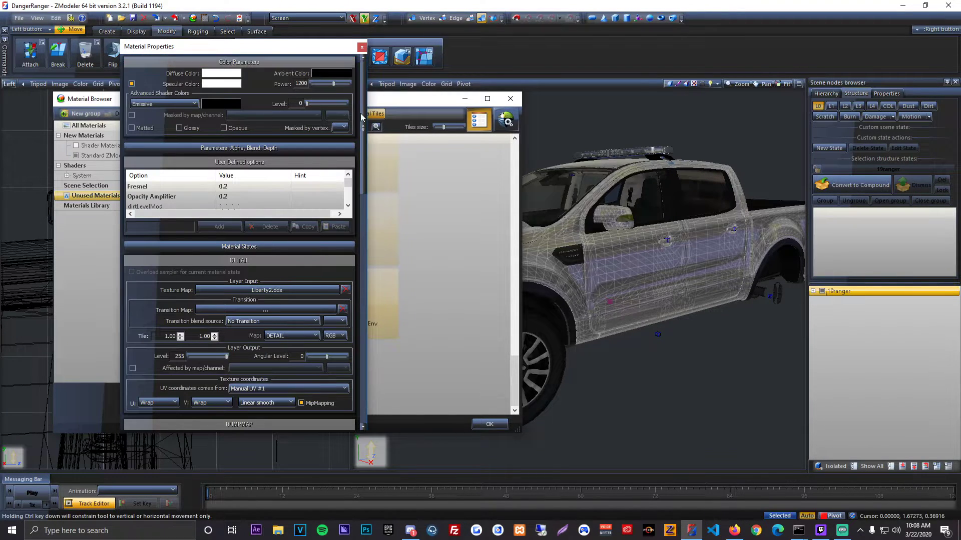
{"action": "left_click_drag", "start_coordinate": [364, 191], "coordinate": [372, 336]}
{"action": "left_click", "coordinate": [304, 172]}
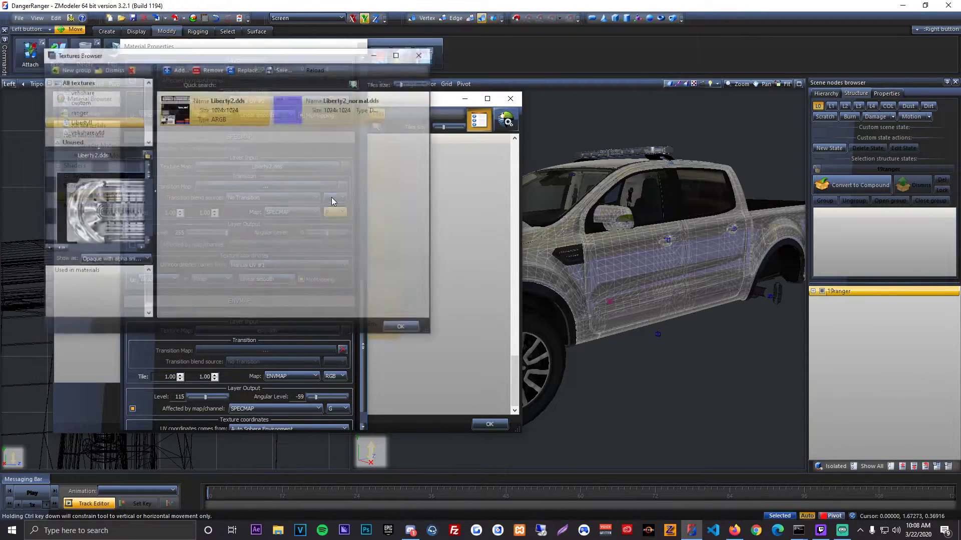
Step: Load liberty ii_spec.png from the Whelen Liberty 2 Textures folder as the SPECMAP texture and close the material windows
{"action": "left_click", "coordinate": [176, 69]}
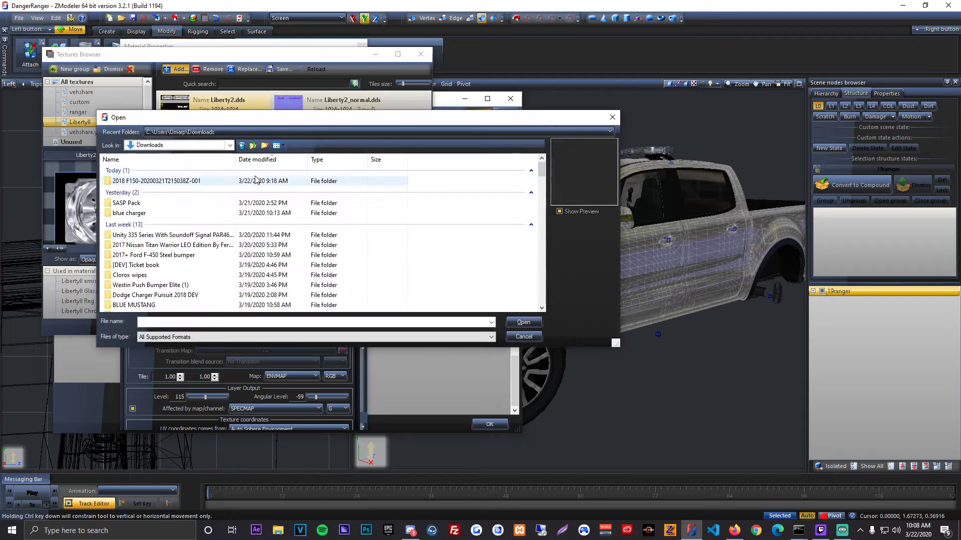
{"action": "left_click", "coordinate": [253, 146]}
{"action": "left_click", "coordinate": [253, 146]}
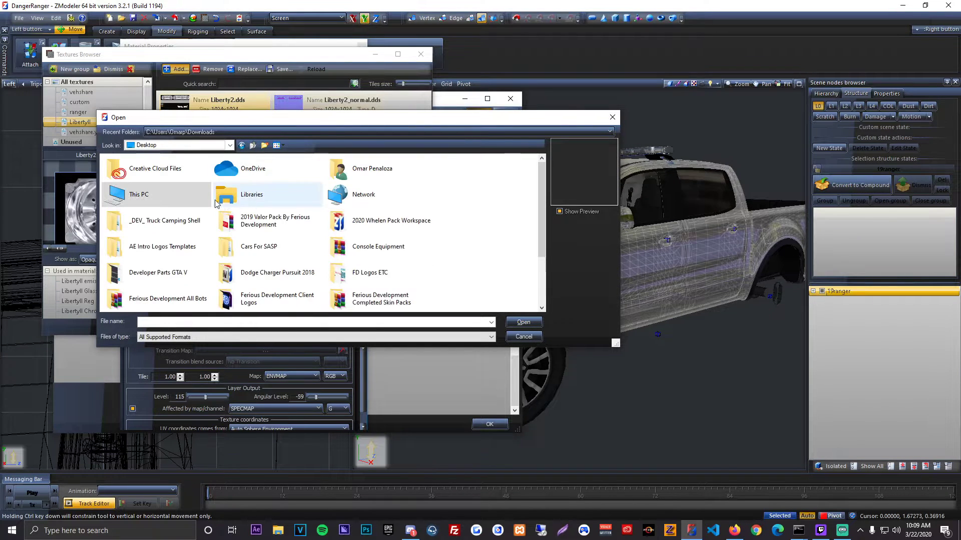
{"action": "double_click", "coordinate": [199, 279]}
{"action": "double_click", "coordinate": [161, 172]}
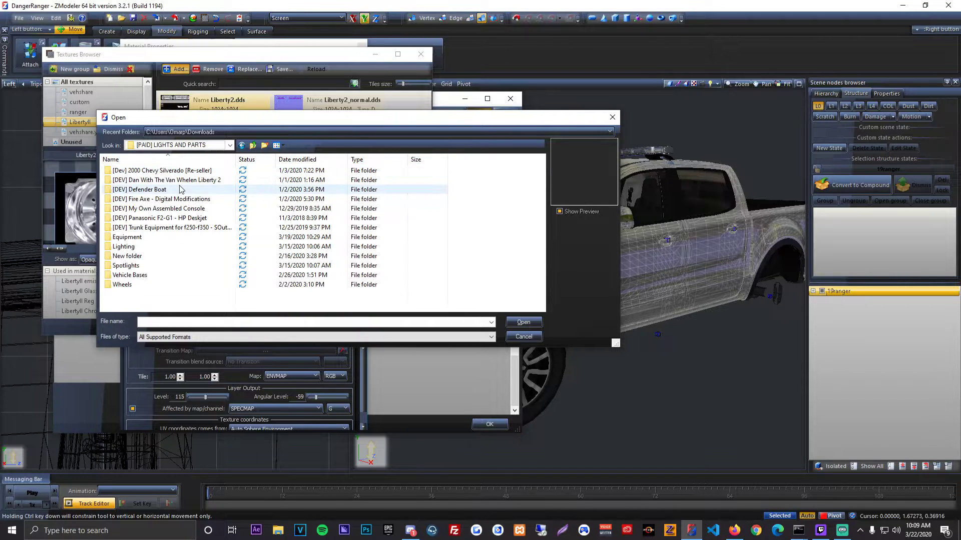
{"action": "double_click", "coordinate": [161, 181]}
{"action": "double_click", "coordinate": [157, 182]}
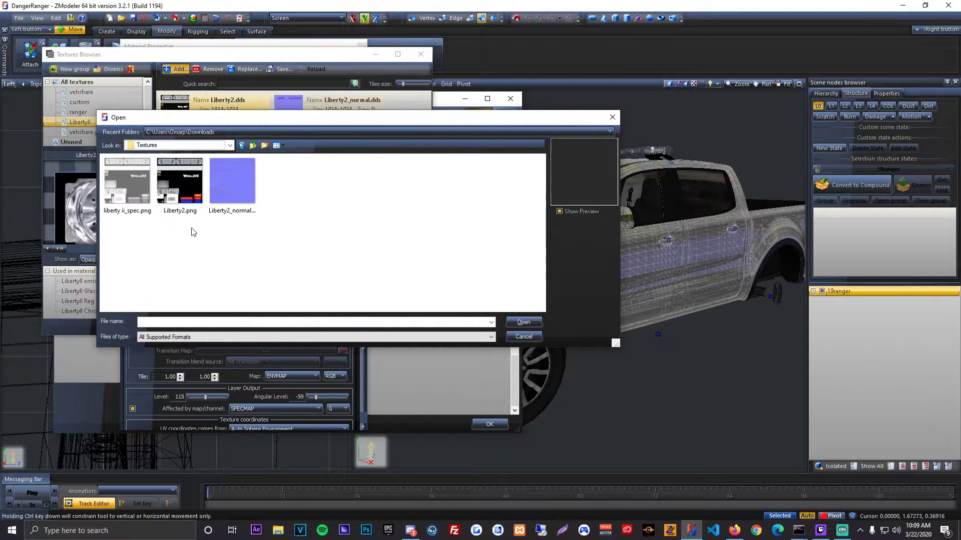
{"action": "double_click", "coordinate": [127, 181]}
{"action": "left_click", "coordinate": [399, 328]}
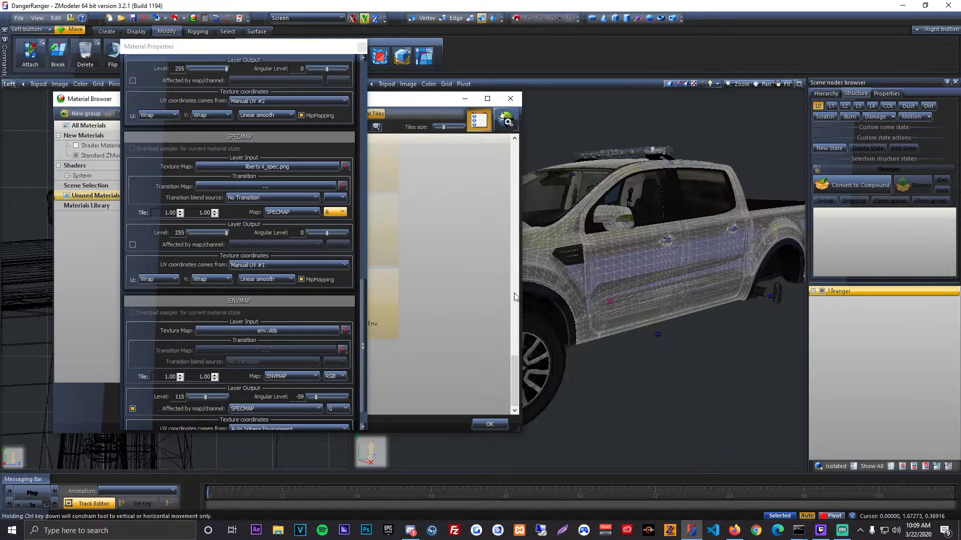
{"action": "left_click", "coordinate": [479, 426]}
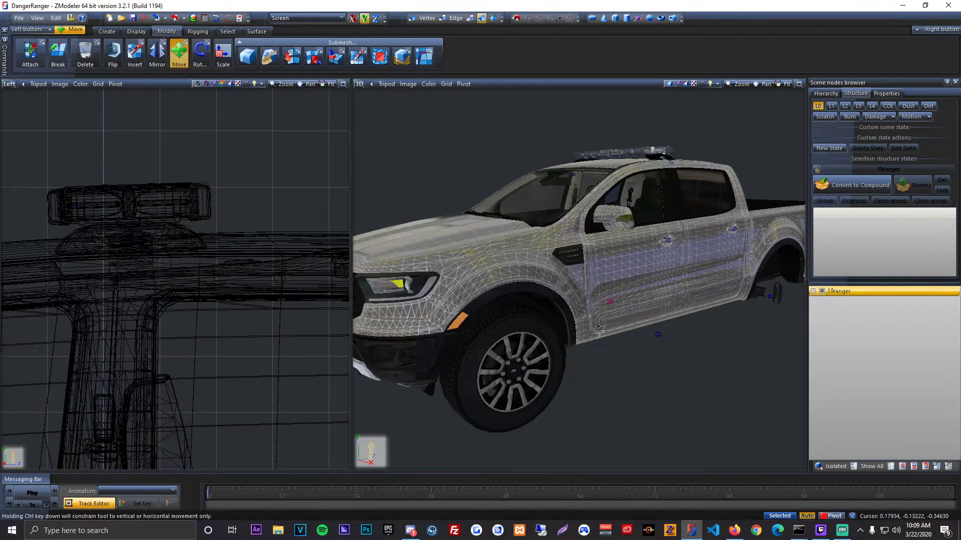
Step: Start exporting the truck as a GTA Rage model and browse to the [2020wips] folder under the server's resources
{"action": "middle_click_drag", "start_coordinate": [595, 300], "coordinate": [635, 289]}
{"action": "scroll", "coordinate": [617, 293], "scroll_direction": "down", "scroll_amount": 3}
{"action": "scroll", "coordinate": [636, 288], "scroll_direction": "up", "scroll_amount": 3}
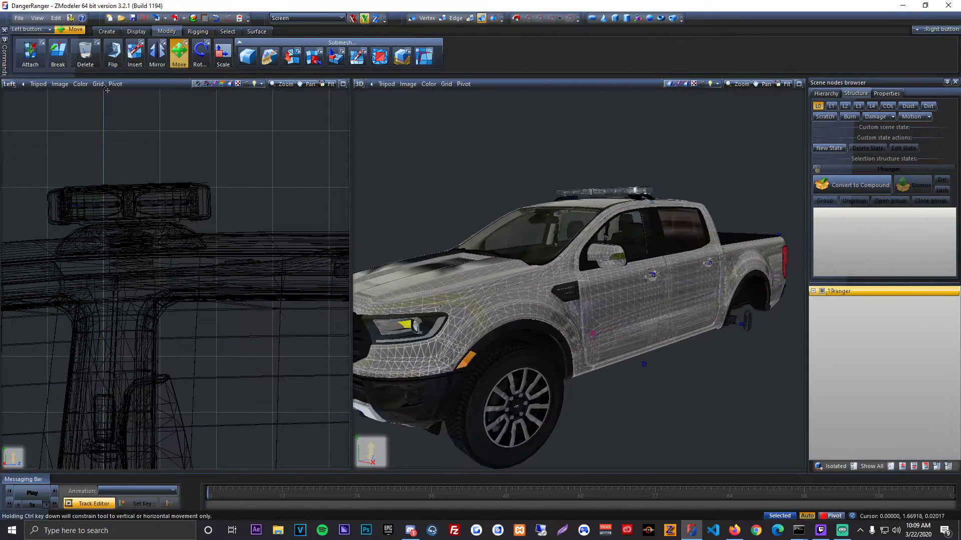
{"action": "left_click", "coordinate": [20, 19]}
{"action": "left_click", "coordinate": [39, 105]}
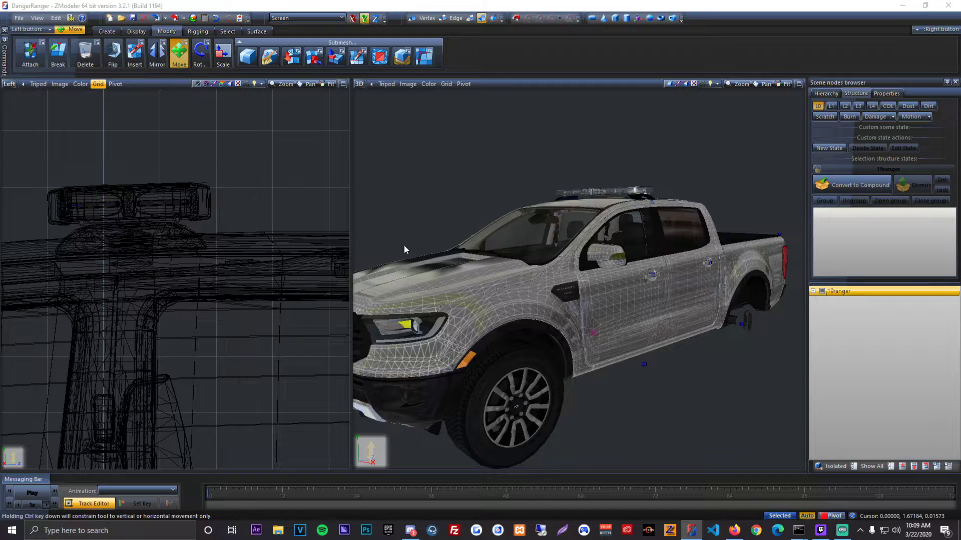
{"action": "left_click", "coordinate": [496, 177]}
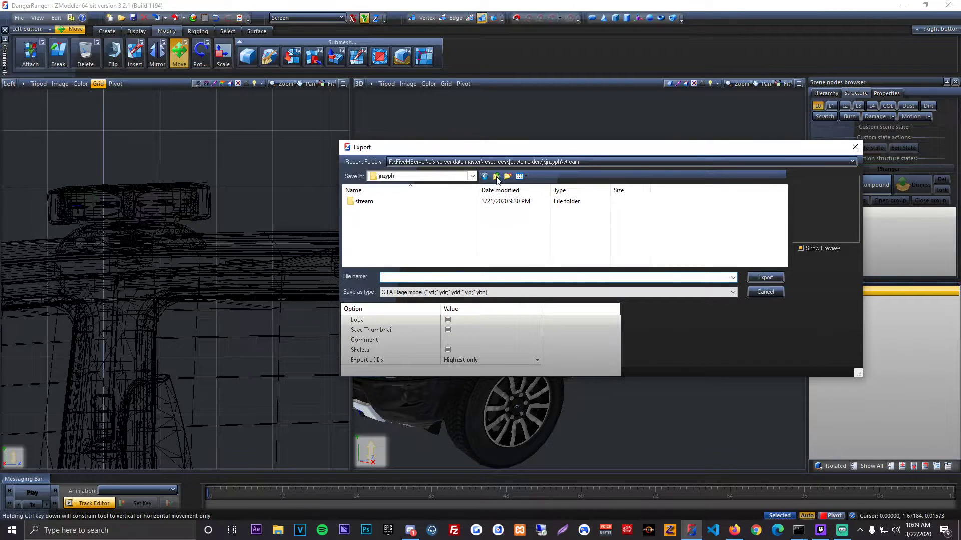
{"action": "left_click", "coordinate": [496, 177]}
{"action": "left_click", "coordinate": [496, 177]}
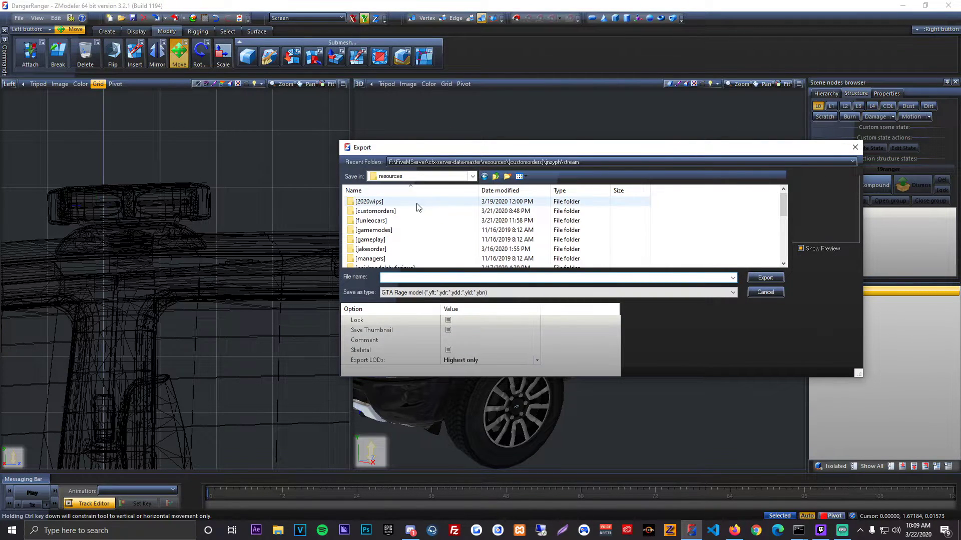
{"action": "double_click", "coordinate": [450, 205]}
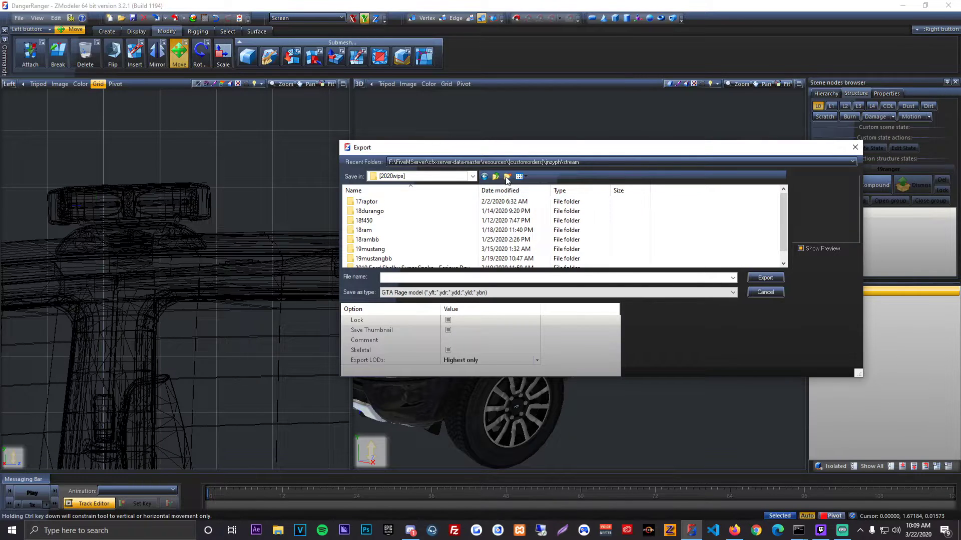
Step: Create a folder named 19ranger inside [2020wips] and open it as the export destination
{"action": "left_click", "coordinate": [507, 176]}
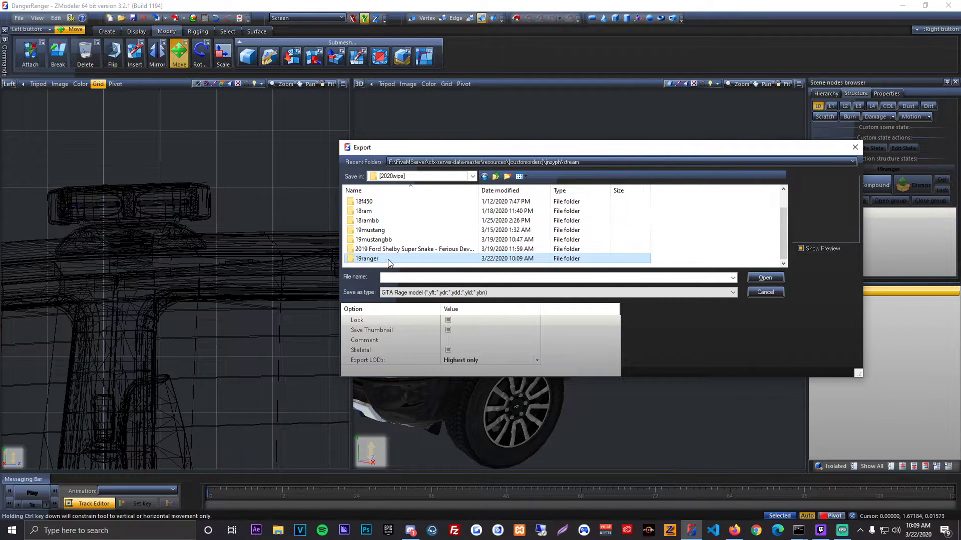
{"action": "double_click", "coordinate": [389, 260]}
{"action": "left_click_drag", "start_coordinate": [558, 153], "coordinate": [421, 143]}
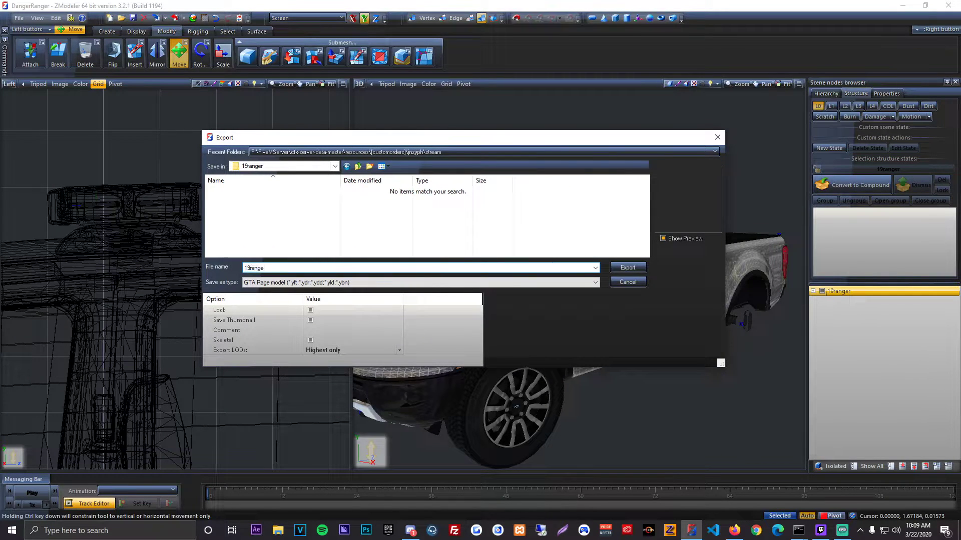
Step: Export the truck as 19ranger in GTA Rage model format with the exported LODs kept at Highest only
{"action": "left_click", "coordinate": [410, 244]}
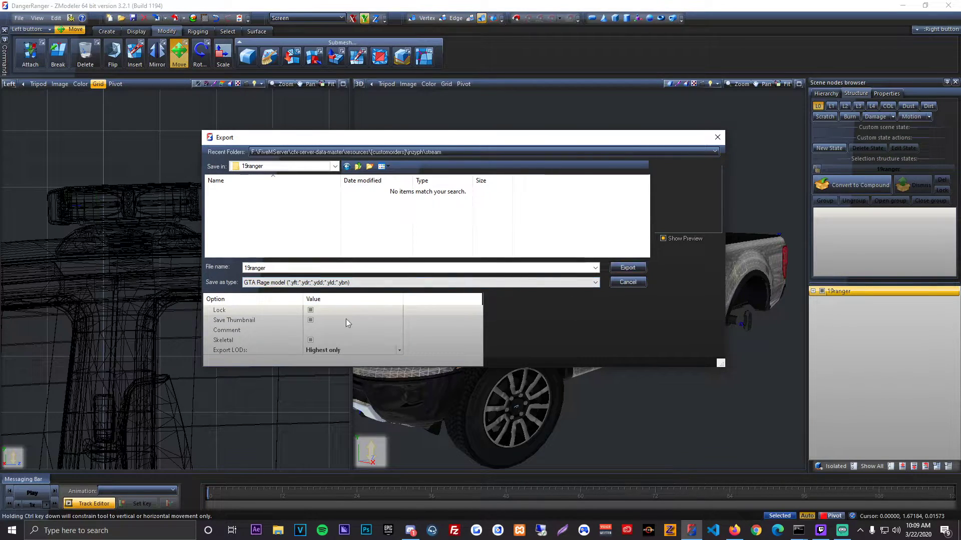
{"action": "left_click", "coordinate": [318, 352]}
{"action": "left_click", "coordinate": [318, 353]}
{"action": "left_click", "coordinate": [334, 383]}
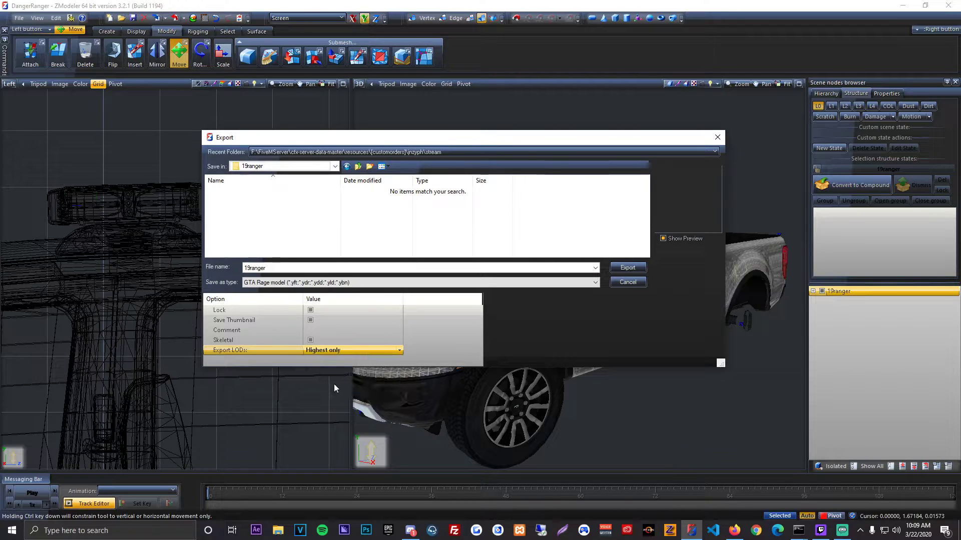
{"action": "left_click", "coordinate": [311, 321]}
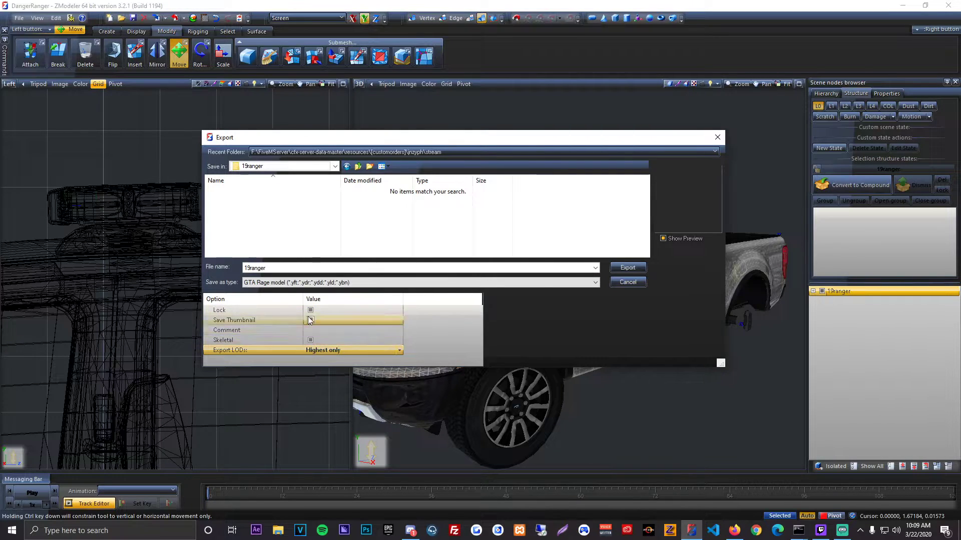
{"action": "left_click", "coordinate": [628, 267]}
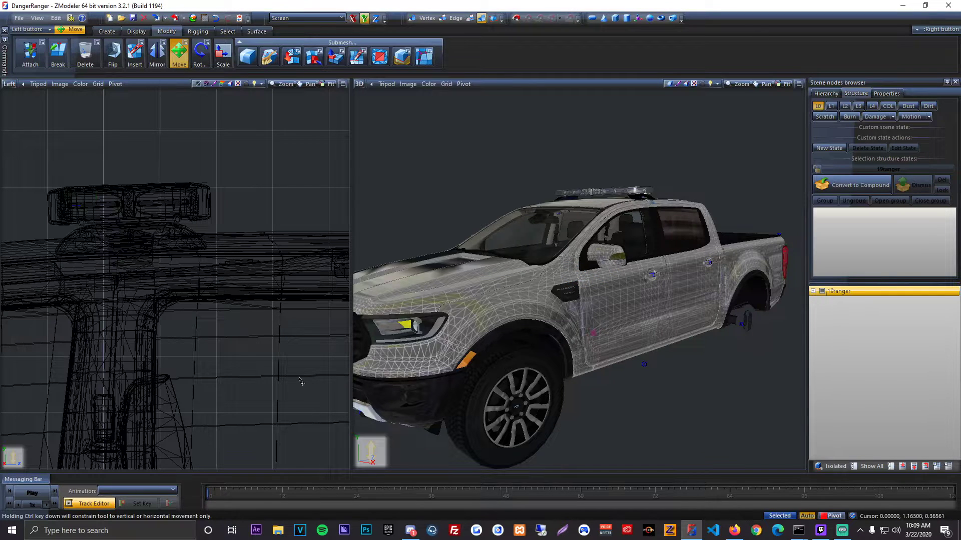
Step: Try to export the truck a second time to the same folder under the file name 19ranger_hi
{"action": "left_click", "coordinate": [19, 18]}
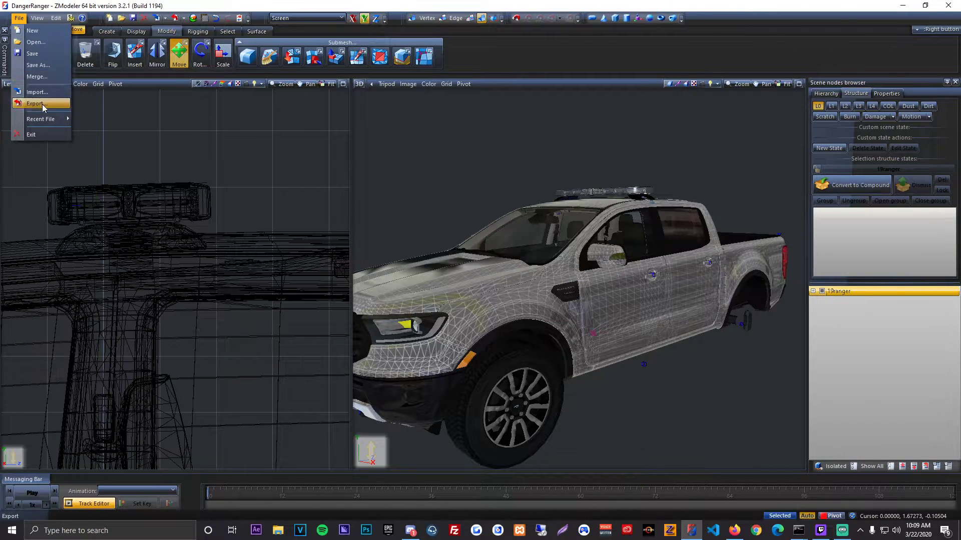
{"action": "left_click", "coordinate": [37, 104]}
{"action": "type", "text": "19r"}
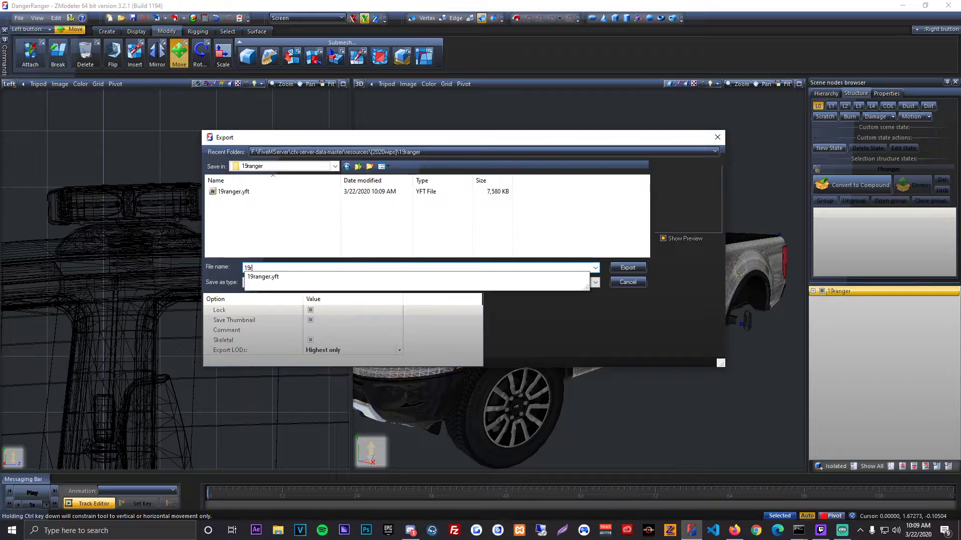
{"action": "type", "text": "anger_"}
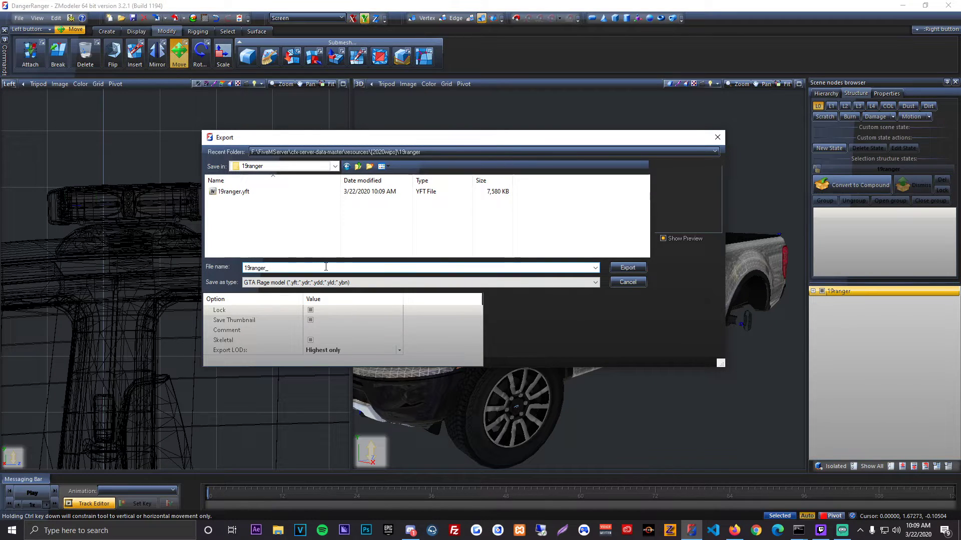
{"action": "type", "text": "hi"}
{"action": "key", "text": "Return"}
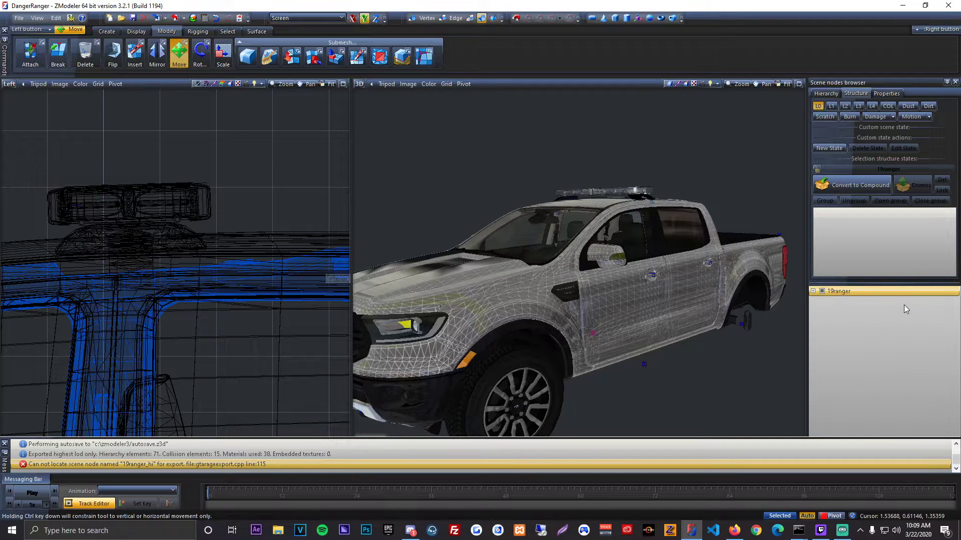
Step: Rename the truck's root scene node to 19ranger_hi
{"action": "left_click", "coordinate": [894, 292]}
{"action": "type", "text": "_hi"}
{"action": "key", "text": "Return"}
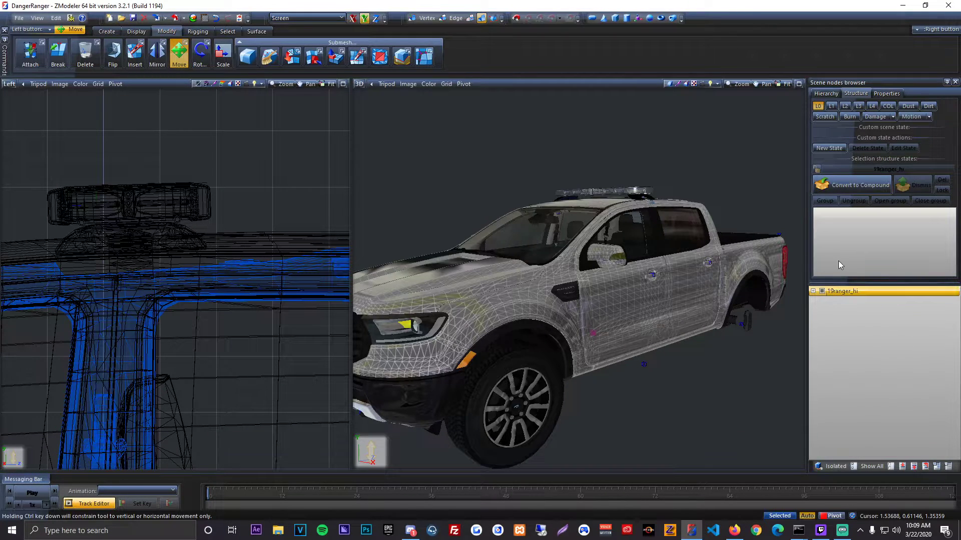
Step: Export the renamed truck as 19ranger_hi.yft in the 19ranger folder, replacing the existing file
{"action": "left_click", "coordinate": [19, 18]}
{"action": "left_click", "coordinate": [53, 103]}
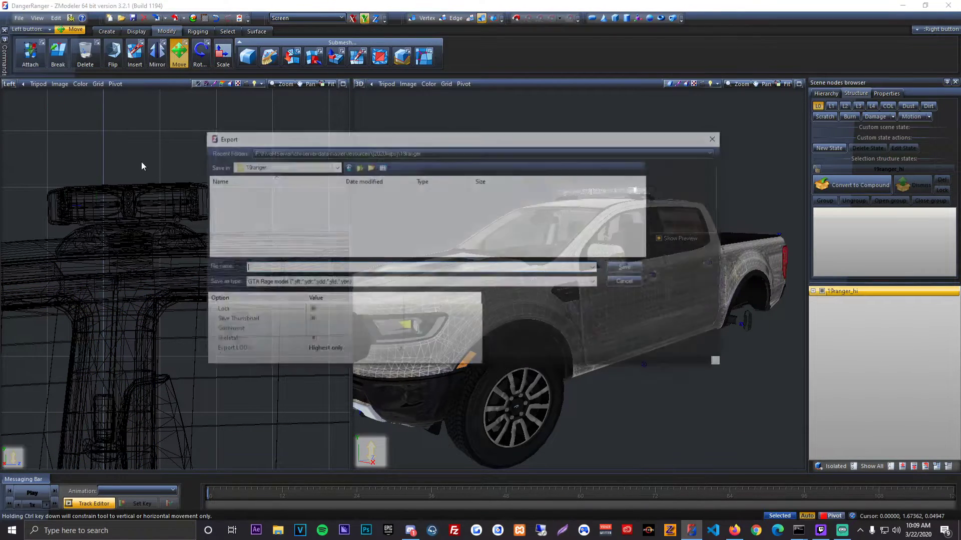
{"action": "type", "text": "19ranger_h"}
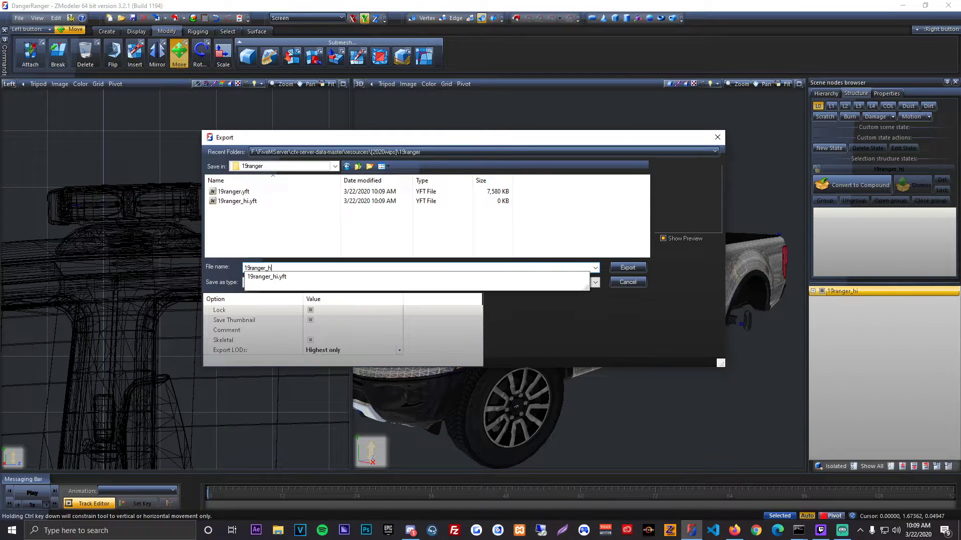
{"action": "type", "text": "i"}
{"action": "key", "text": "Down"}
{"action": "key", "text": "Return"}
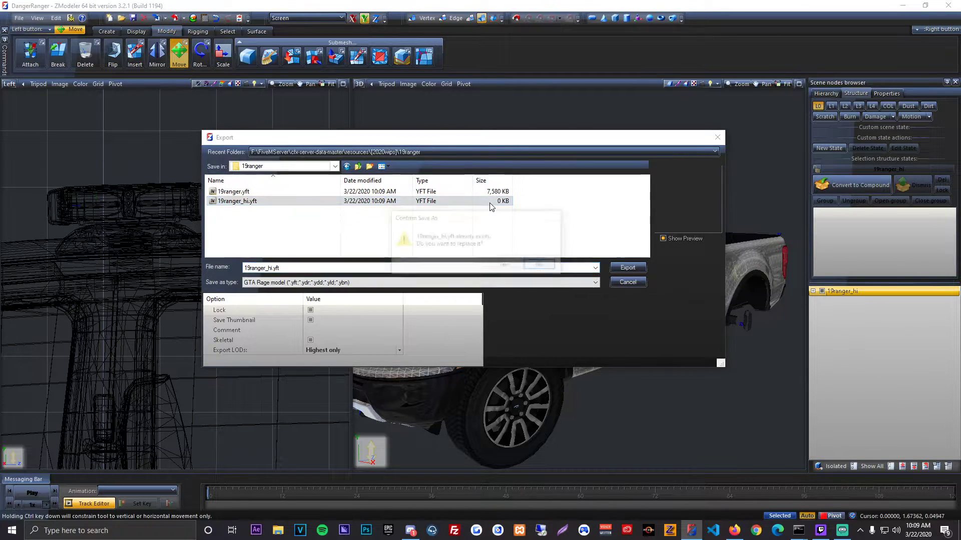
{"action": "left_click", "coordinate": [504, 268]}
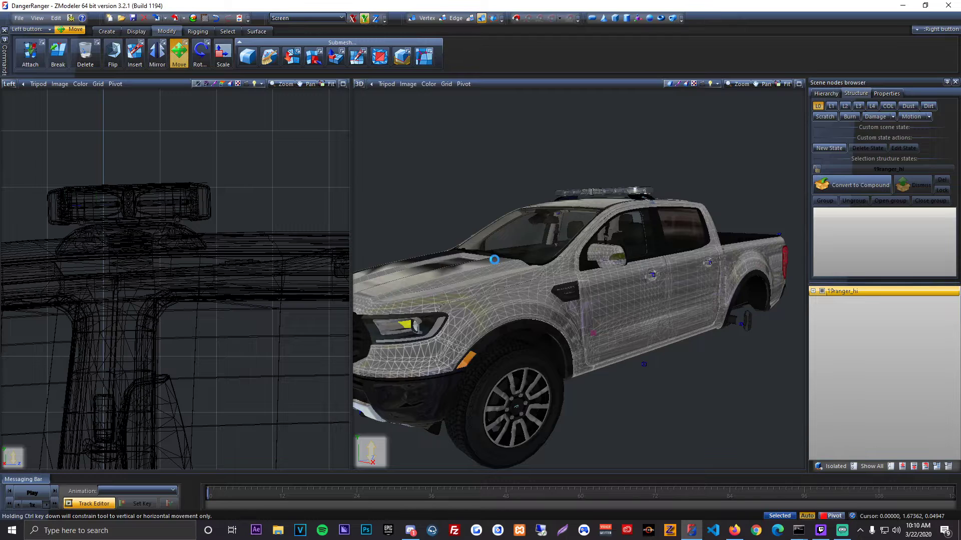
Step: Start saving the scene under a new name and browse to VEHICLES WIP inside the desktop's Developer Parts GTA V folder
{"action": "left_click", "coordinate": [19, 18]}
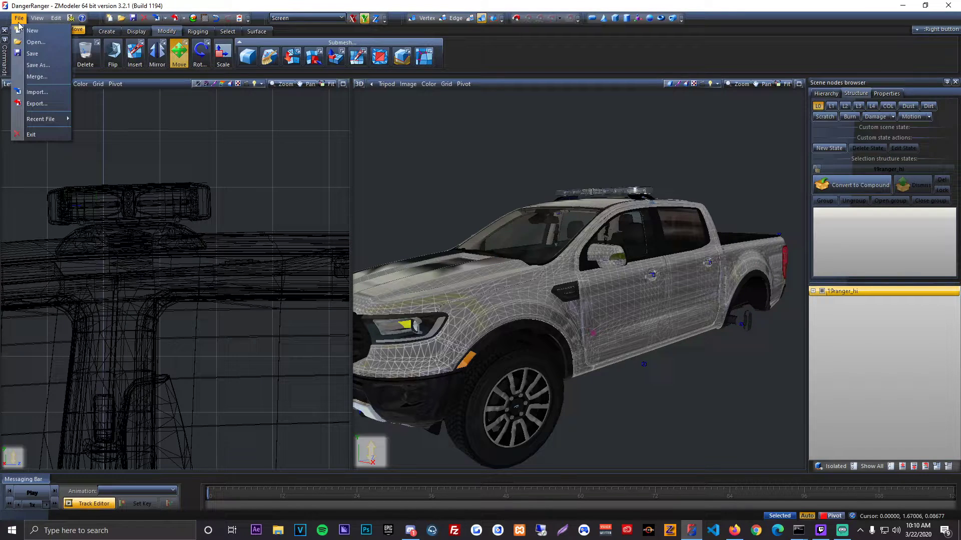
{"action": "left_click", "coordinate": [35, 66]}
{"action": "left_click", "coordinate": [358, 166]}
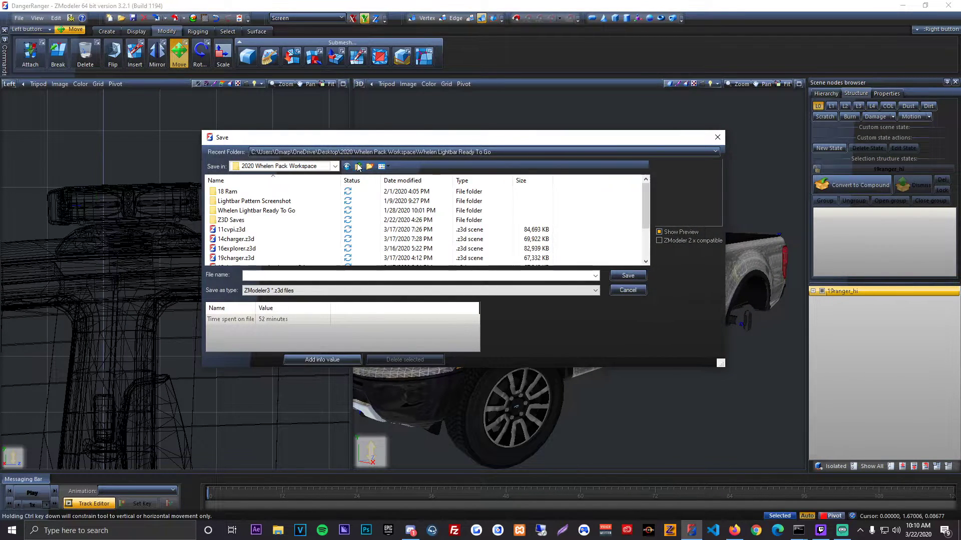
{"action": "left_click", "coordinate": [359, 167]}
{"action": "scroll", "coordinate": [268, 235], "scroll_direction": "down", "scroll_amount": 3}
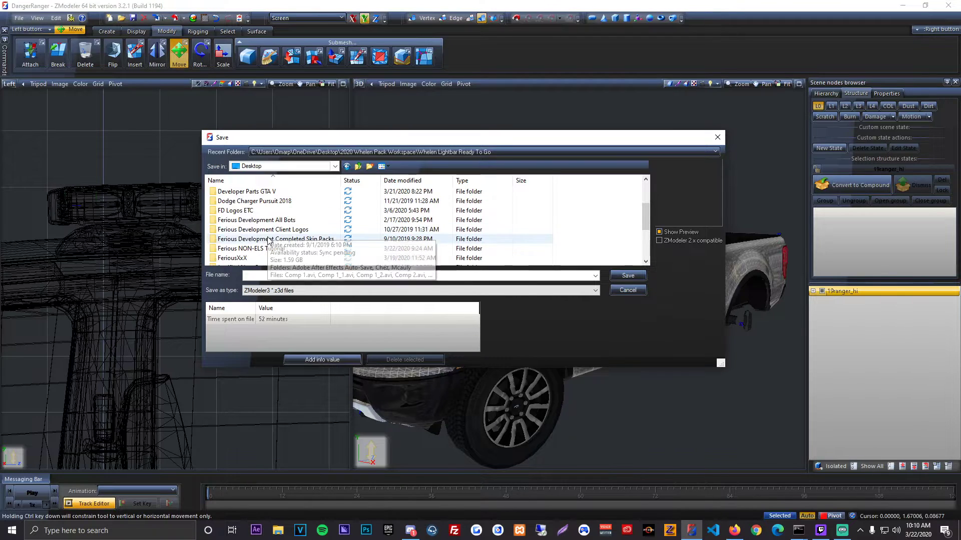
{"action": "double_click", "coordinate": [245, 191]}
{"action": "scroll", "coordinate": [275, 234], "scroll_direction": "down", "scroll_amount": 5}
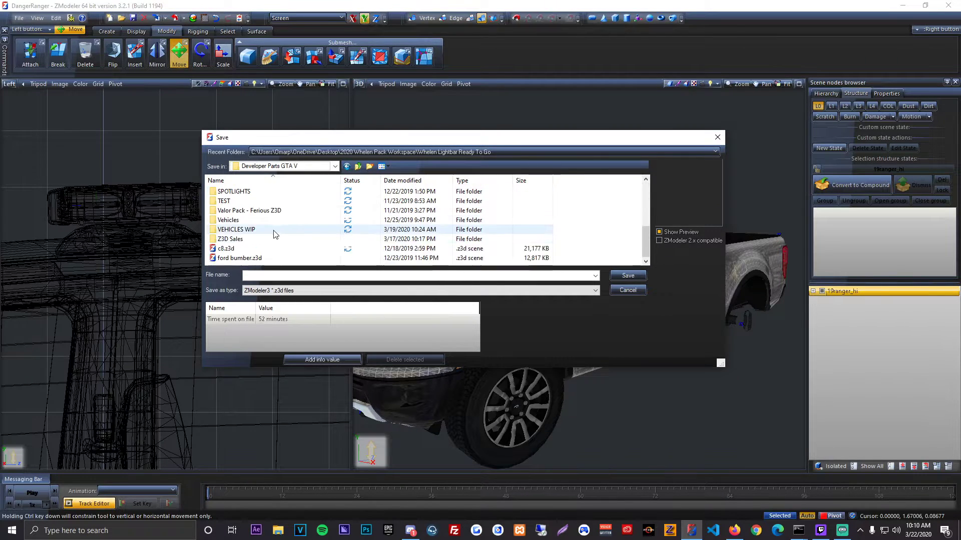
{"action": "double_click", "coordinate": [274, 231]}
Step: Save the scene as 19ranger in VEHICLES WIP and close ZModeler
{"action": "left_click", "coordinate": [269, 276]}
{"action": "type", "text": "1"}
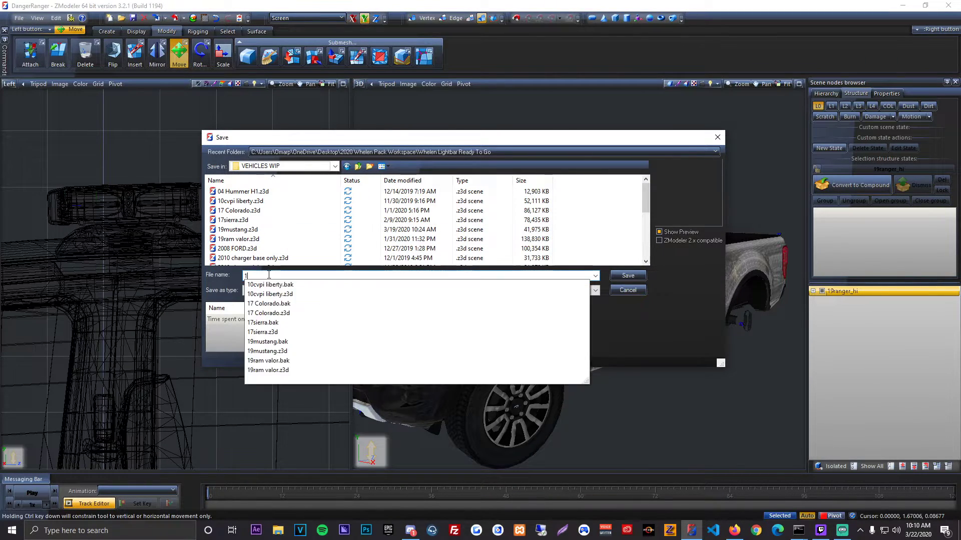
{"action": "type", "text": "9ranger"}
{"action": "key", "text": "Return"}
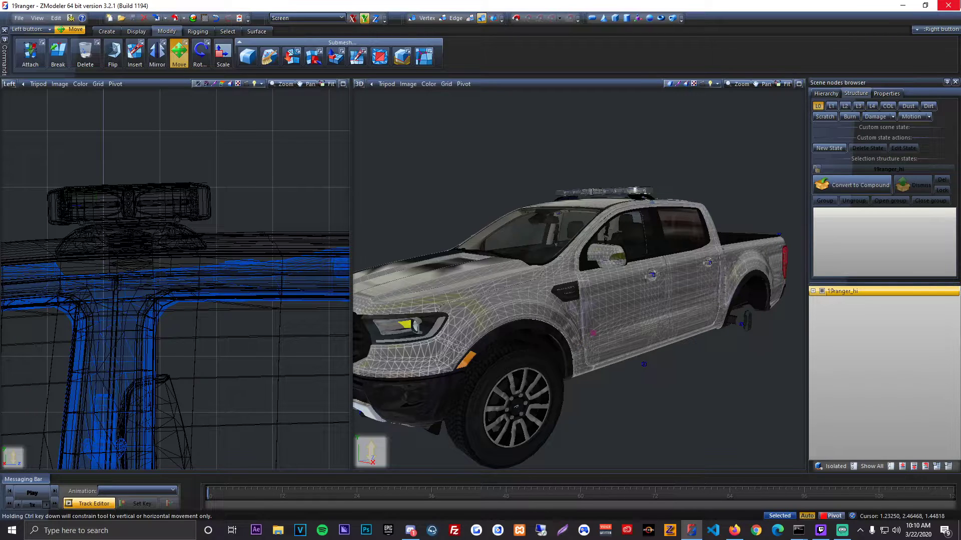
{"action": "left_click", "coordinate": [948, 6]}
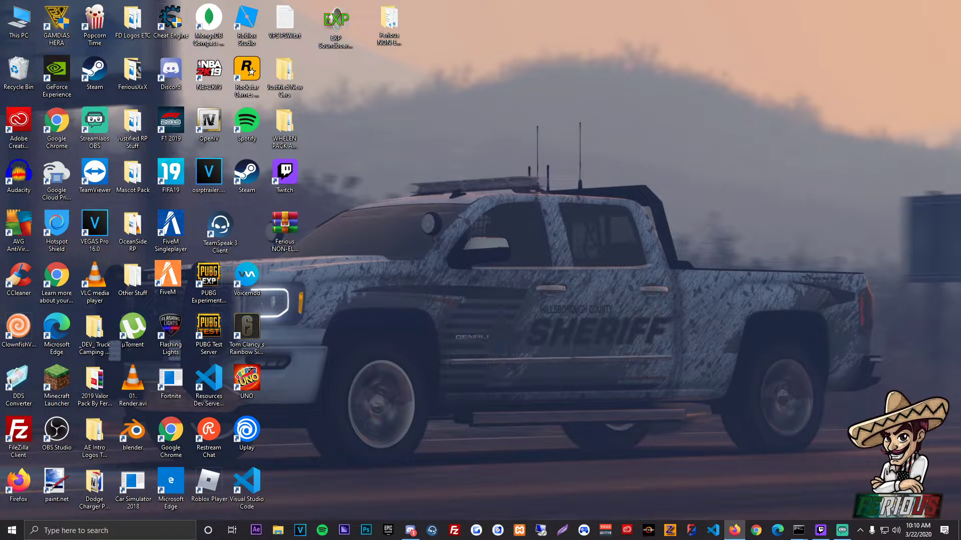
Step: Switch to Firefox, download Ferious NON-ELS Tutorial.rar from its MediaFire page, and return to the desktop
{"action": "left_click_drag", "start_coordinate": [0, 102], "coordinate": [549, 0]}
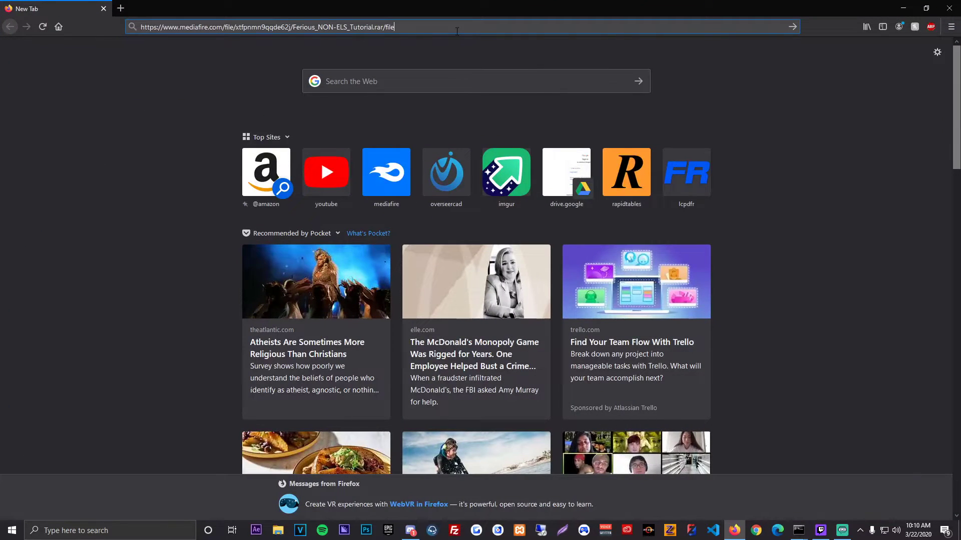
{"action": "key", "text": "Return"}
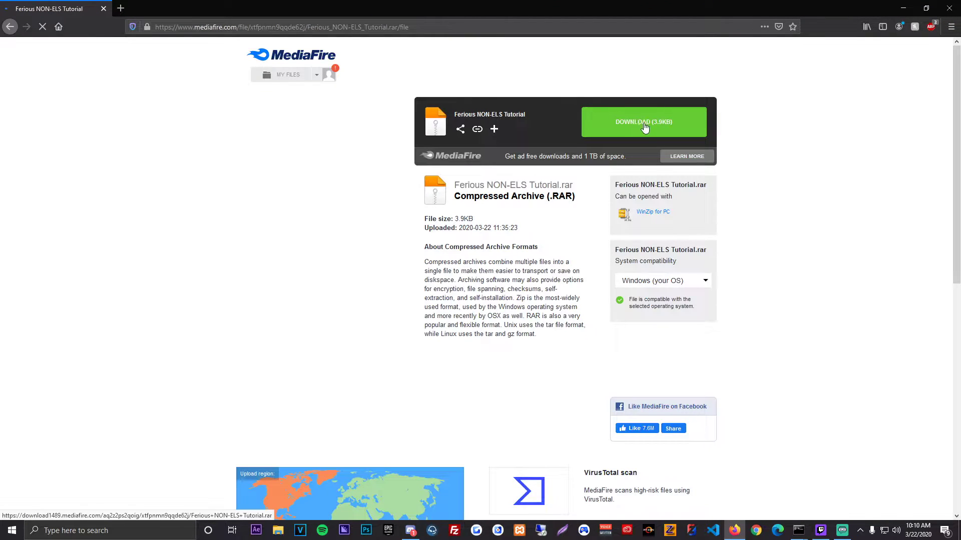
{"action": "left_click", "coordinate": [645, 128]}
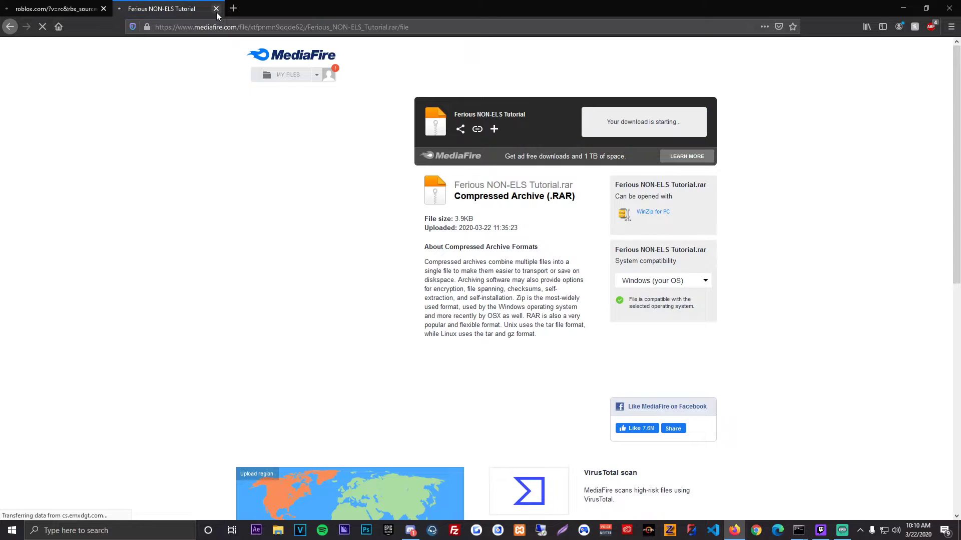
{"action": "left_click", "coordinate": [256, 225]}
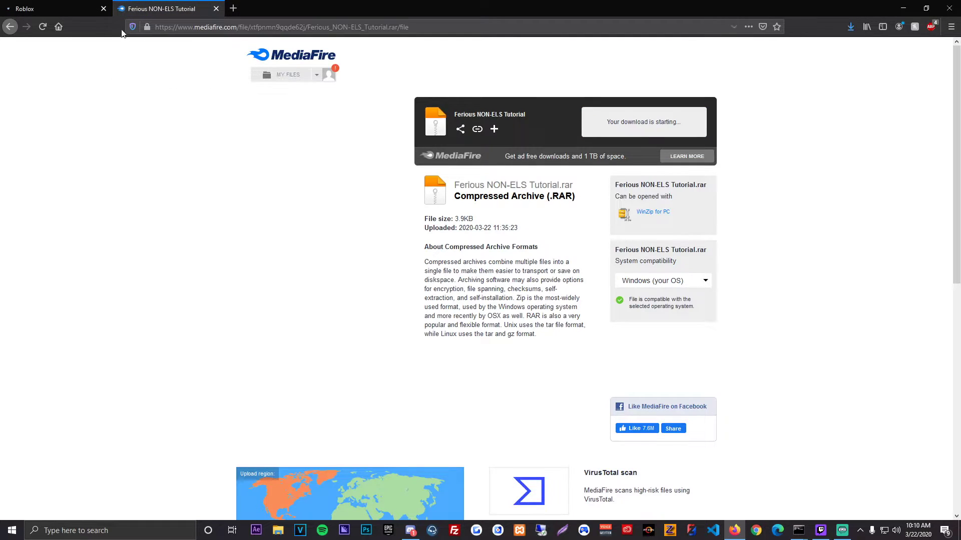
{"action": "left_click", "coordinate": [103, 9]}
{"action": "key", "text": "super+d"}
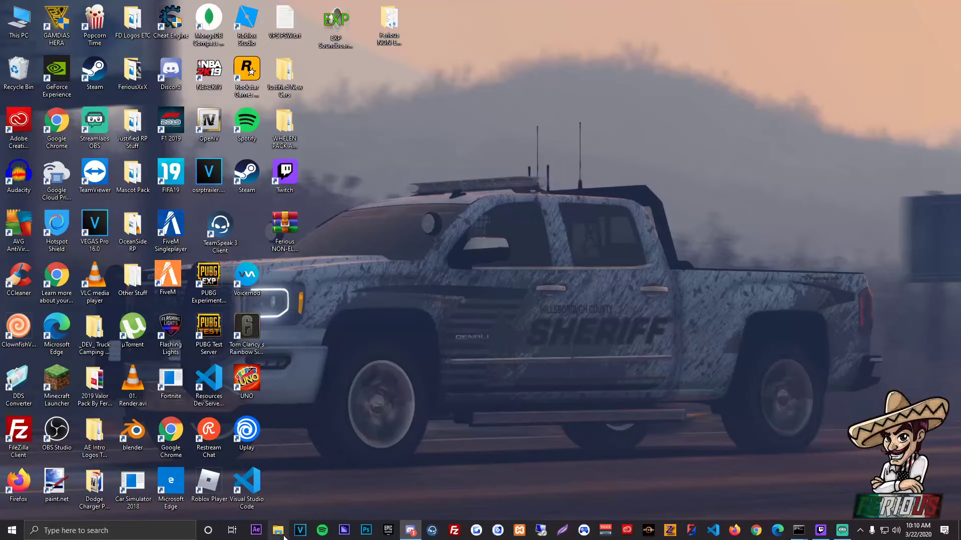
Step: Open the Downloads folder in File Explorer and extract Ferious NON-ELS Tutorial.rar into a folder of the same name
{"action": "left_click", "coordinate": [278, 530]}
{"action": "left_click", "coordinate": [41, 78]}
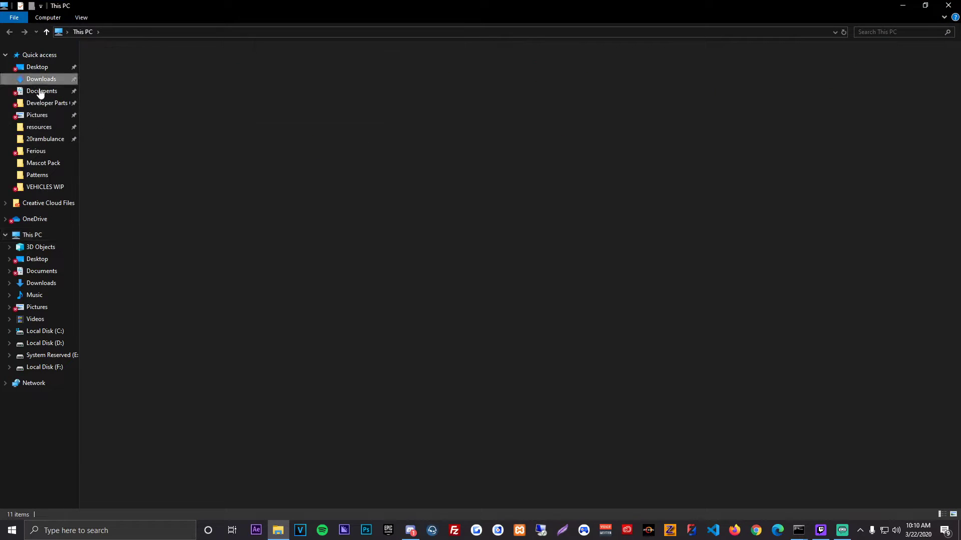
{"action": "right_click", "coordinate": [148, 122]}
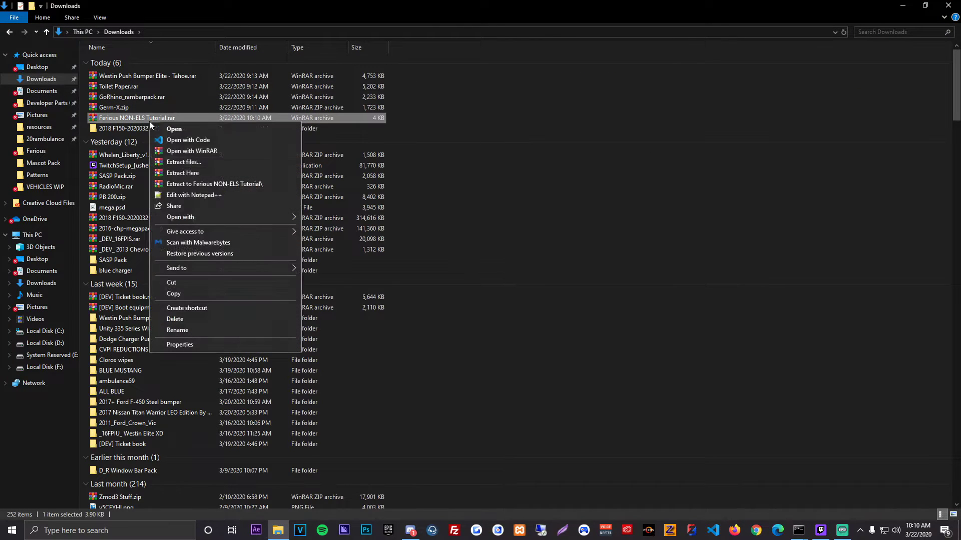
{"action": "left_click", "coordinate": [188, 181]}
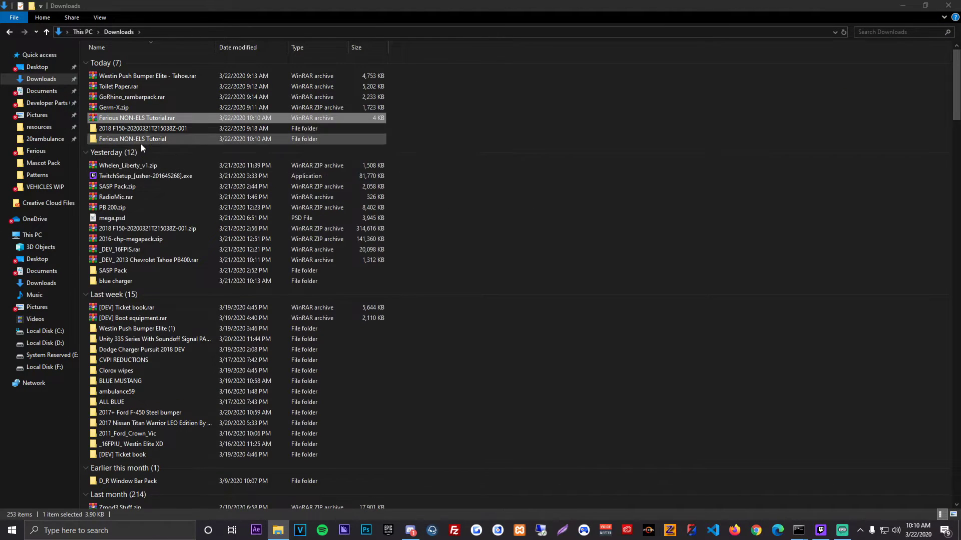
Step: Open the inner Ferious NON-ELS Tutorial folder and shrink and move its window to make room for a second one
{"action": "double_click", "coordinate": [146, 140]}
{"action": "left_click_drag", "start_coordinate": [248, 10], "coordinate": [509, 79]}
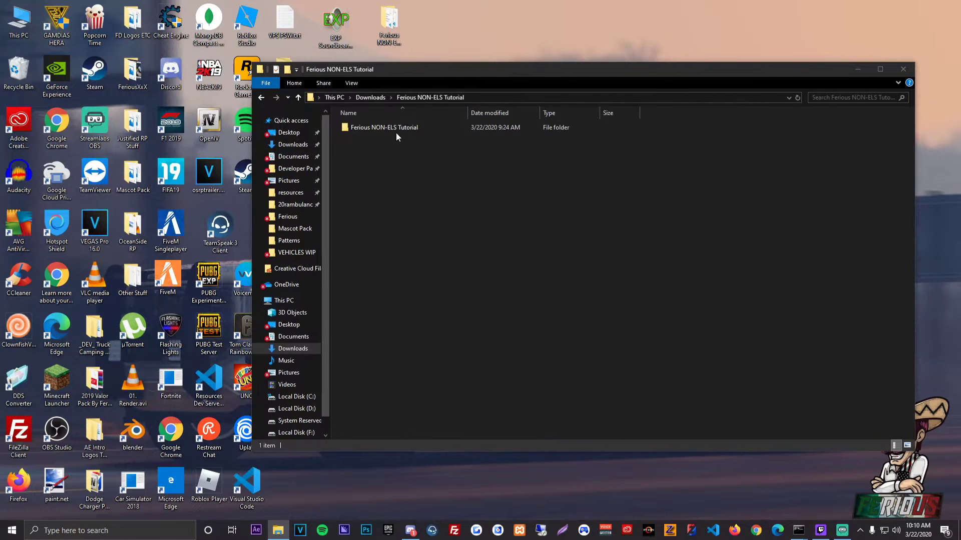
{"action": "double_click", "coordinate": [396, 128]}
{"action": "left_click_drag", "start_coordinate": [250, 206], "coordinate": [463, 206]}
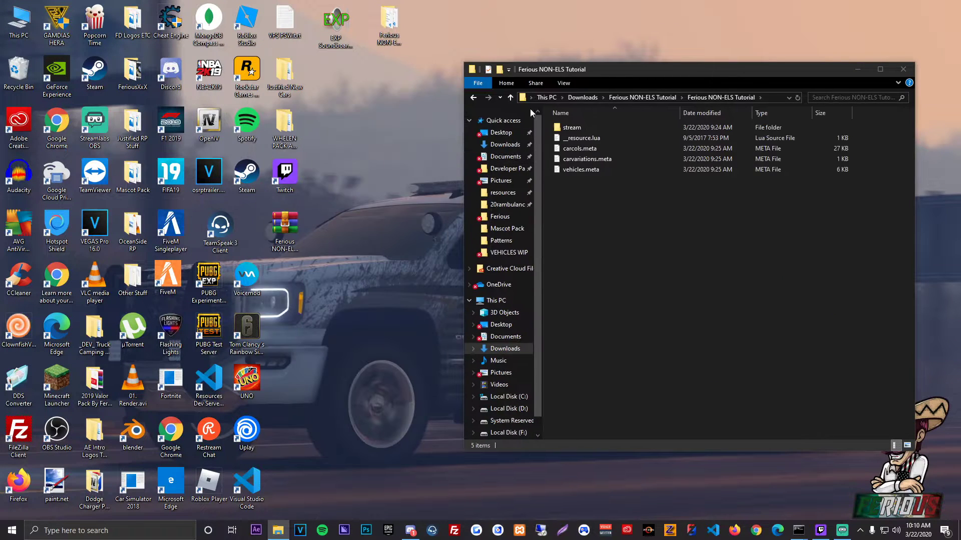
{"action": "left_click_drag", "start_coordinate": [560, 69], "coordinate": [599, 67]}
Step: Open a second File Explorer window and browse to the 19ranger folder in [2020wips] under the server's resources
{"action": "right_click", "coordinate": [278, 532]}
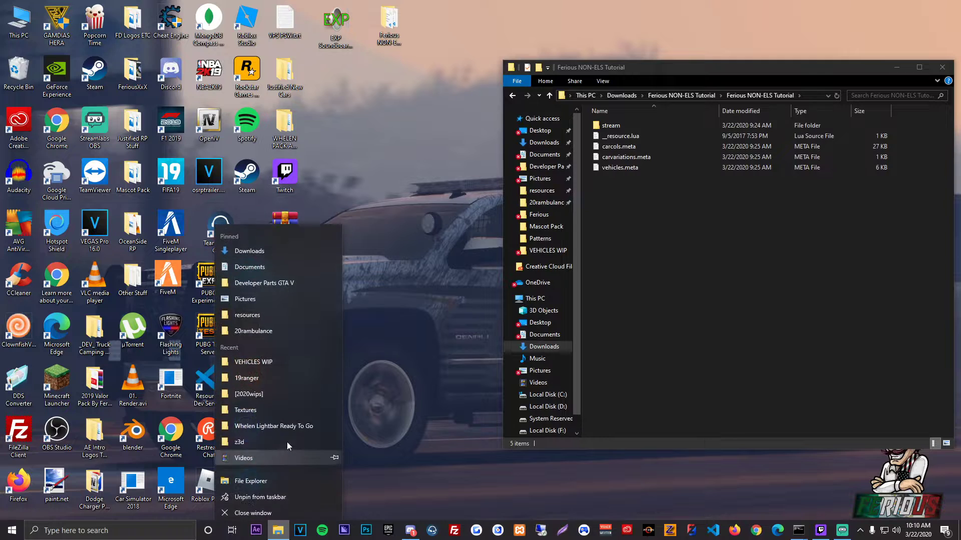
{"action": "left_click", "coordinate": [272, 247]}
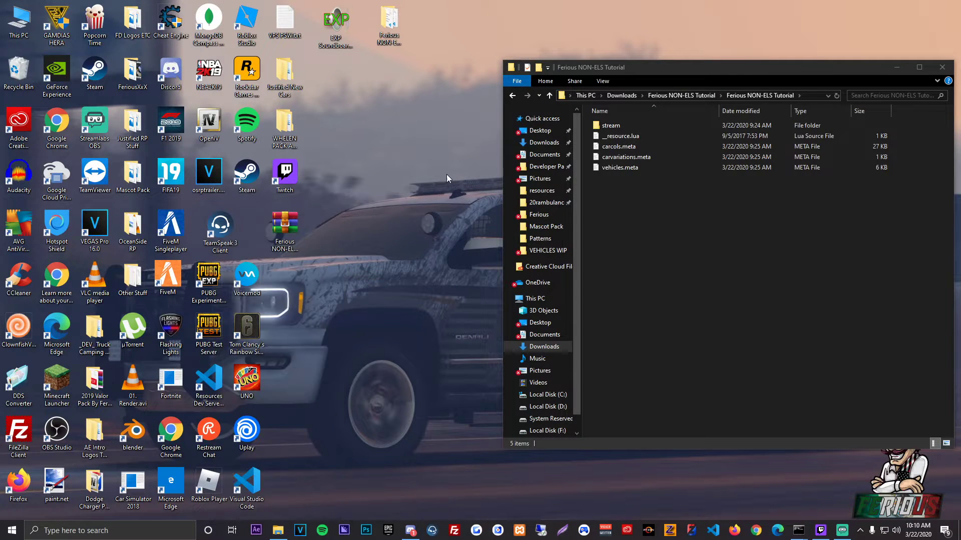
{"action": "left_click", "coordinate": [38, 107]}
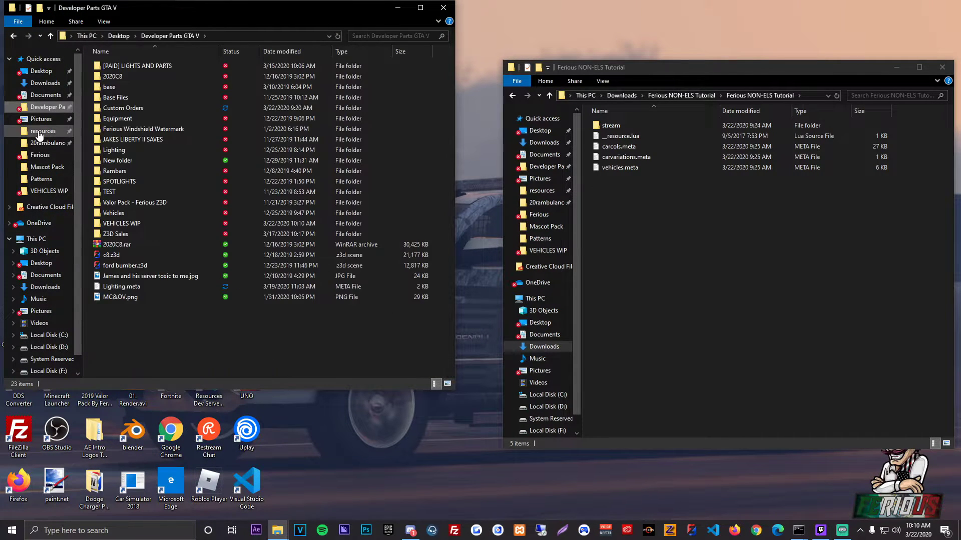
{"action": "left_click", "coordinate": [42, 130]}
{"action": "double_click", "coordinate": [131, 70]}
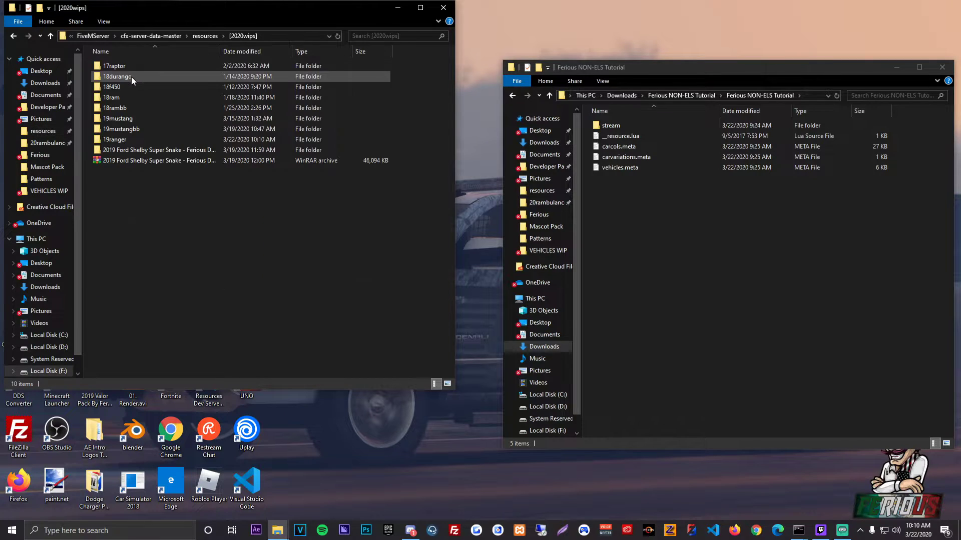
{"action": "double_click", "coordinate": [124, 141]}
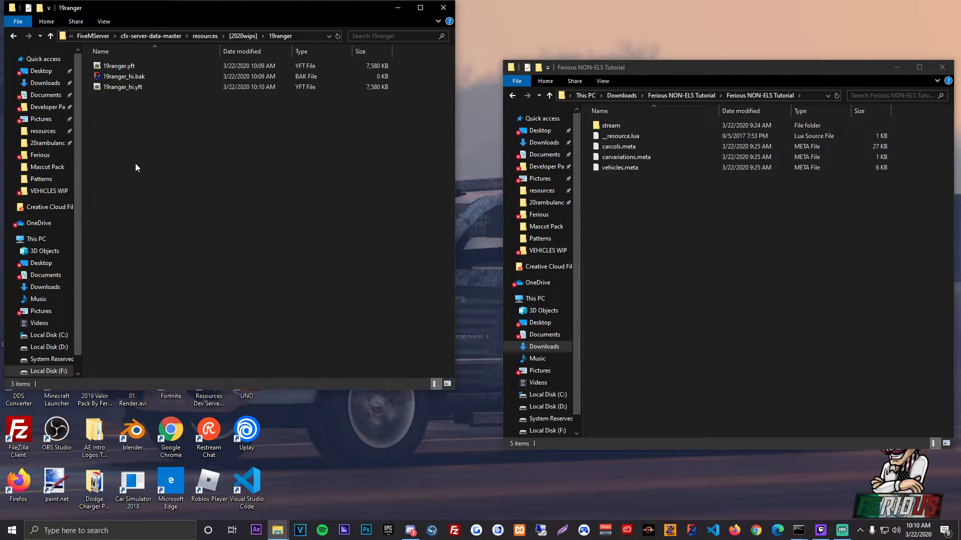
Step: Delete 19ranger_hi.bak from the 19ranger folder and copy all the NON-ELS template files into it
{"action": "left_click", "coordinate": [151, 78]}
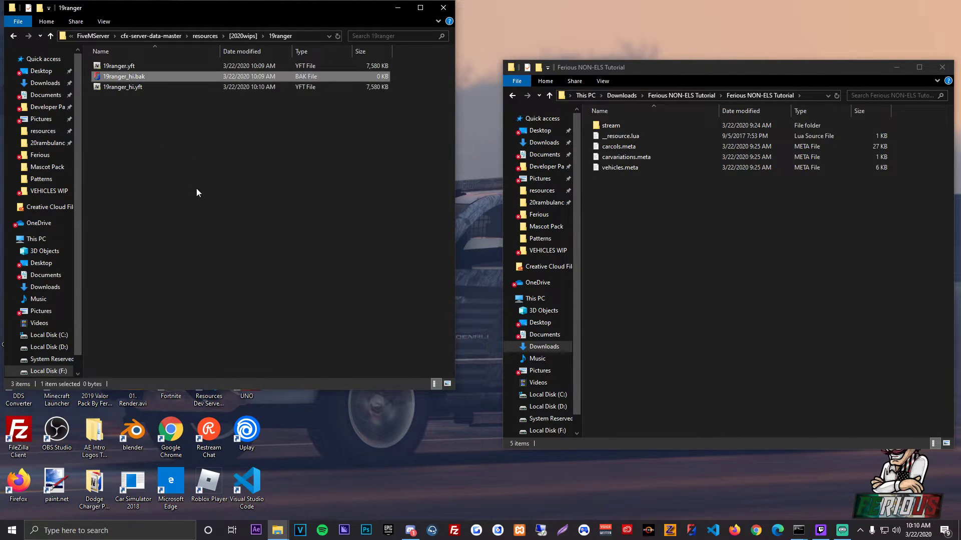
{"action": "key", "text": "Delete"}
{"action": "left_click_drag", "start_coordinate": [659, 214], "coordinate": [263, 201]}
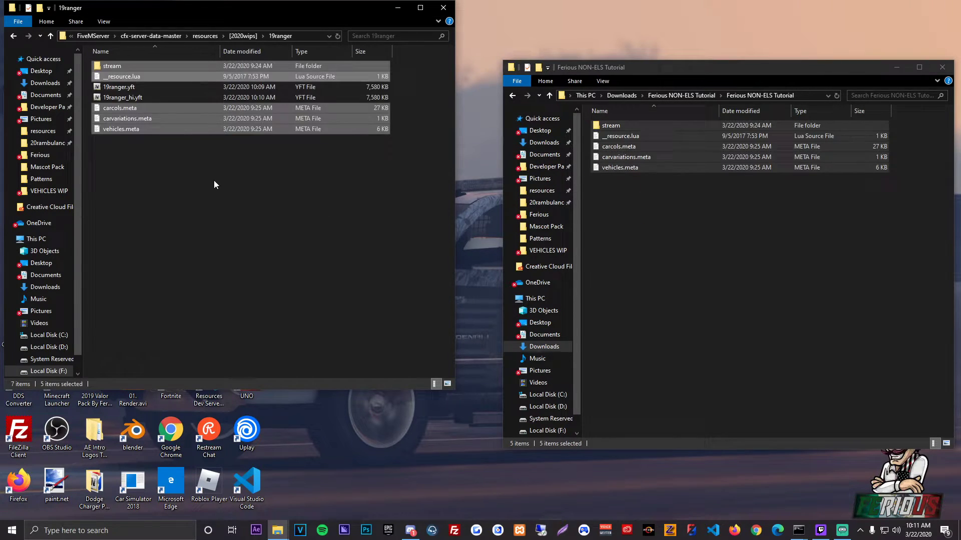
Step: Move 19ranger.yft and 19ranger_hi.yft into the stream folder, check that folder's contents, and return to the 19ranger folder
{"action": "left_click", "coordinate": [125, 88]}
{"action": "left_click", "coordinate": [136, 107], "text": "shift"}
{"action": "left_click", "coordinate": [139, 99], "text": "shift"}
{"action": "left_click_drag", "start_coordinate": [139, 91], "coordinate": [133, 67]}
{"action": "double_click", "coordinate": [133, 67]}
{"action": "left_click", "coordinate": [132, 67]}
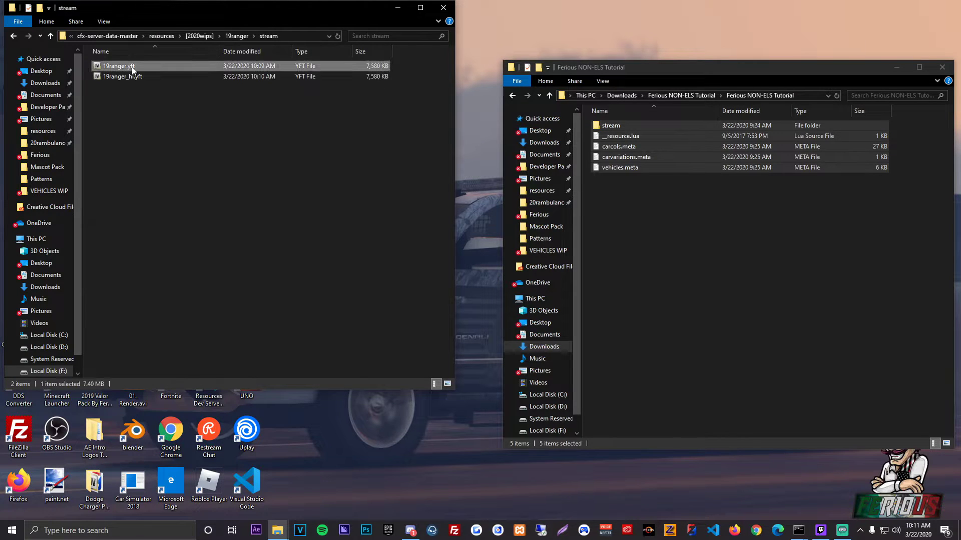
{"action": "left_click", "coordinate": [131, 67]}
{"action": "key", "text": "ctrl+c"}
{"action": "left_click", "coordinate": [180, 119]}
{"action": "left_click", "coordinate": [14, 37]}
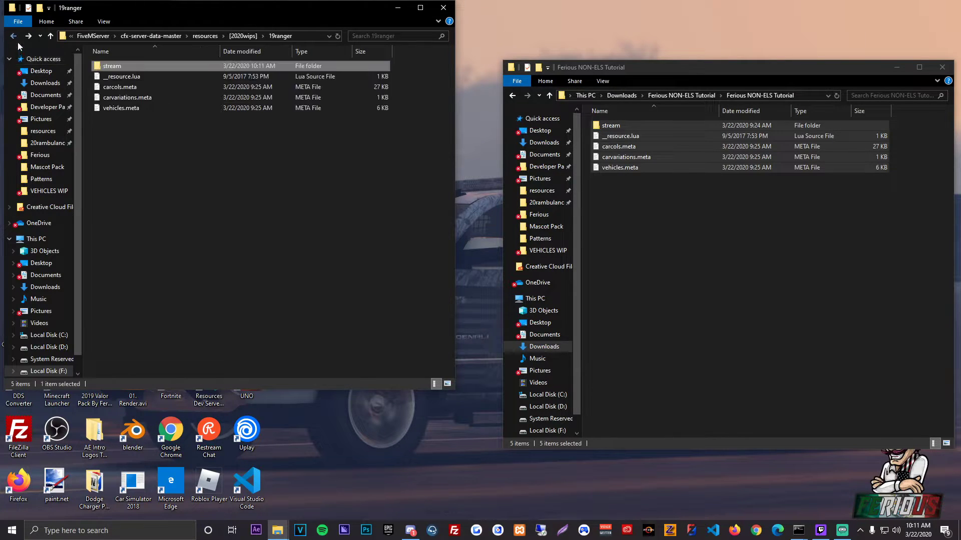
Step: Open carcols.meta in Visual Studio Code, replace the CHANGEME siren name with 19ranger, then save and close the file
{"action": "double_click", "coordinate": [114, 87]}
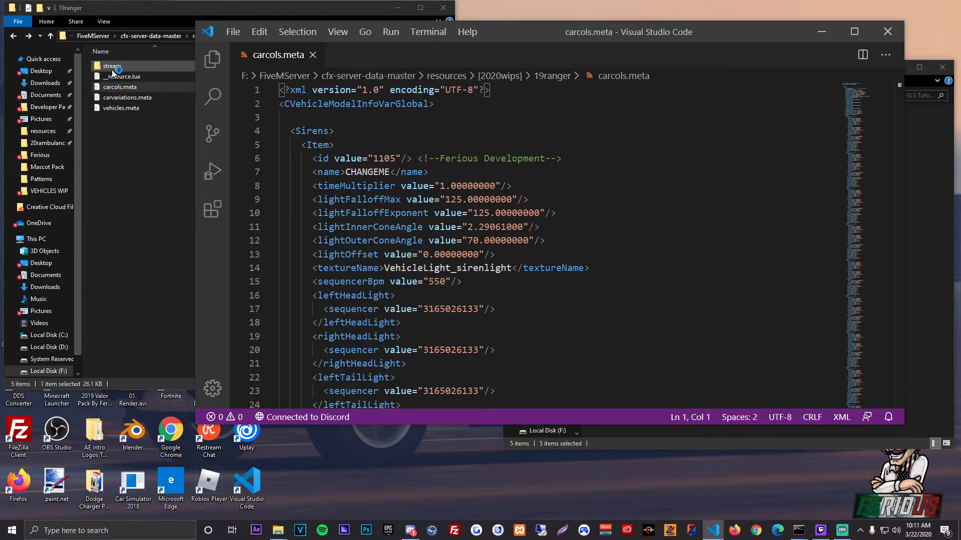
{"action": "left_click_drag", "start_coordinate": [385, 172], "coordinate": [351, 172]}
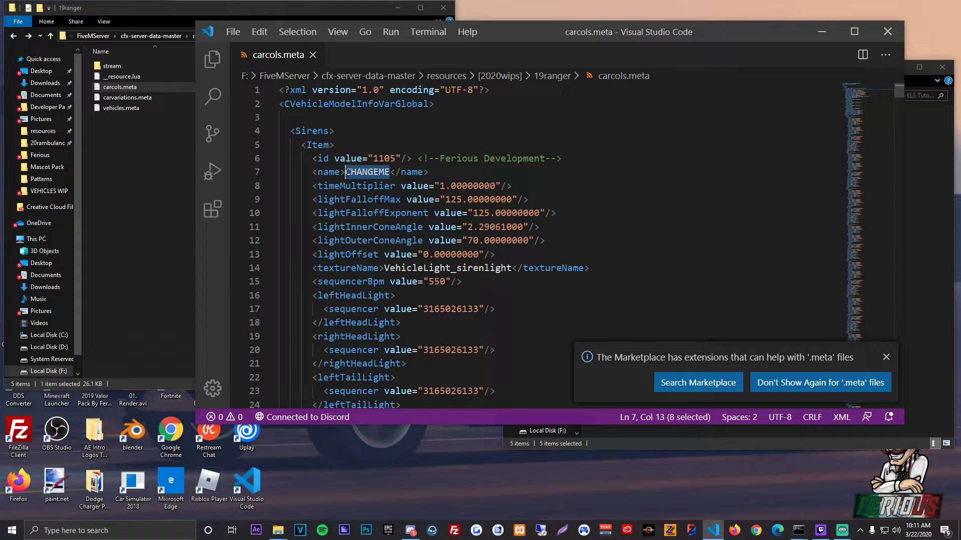
{"action": "type", "text": "19ranger"}
{"action": "key", "text": "ctrl+s"}
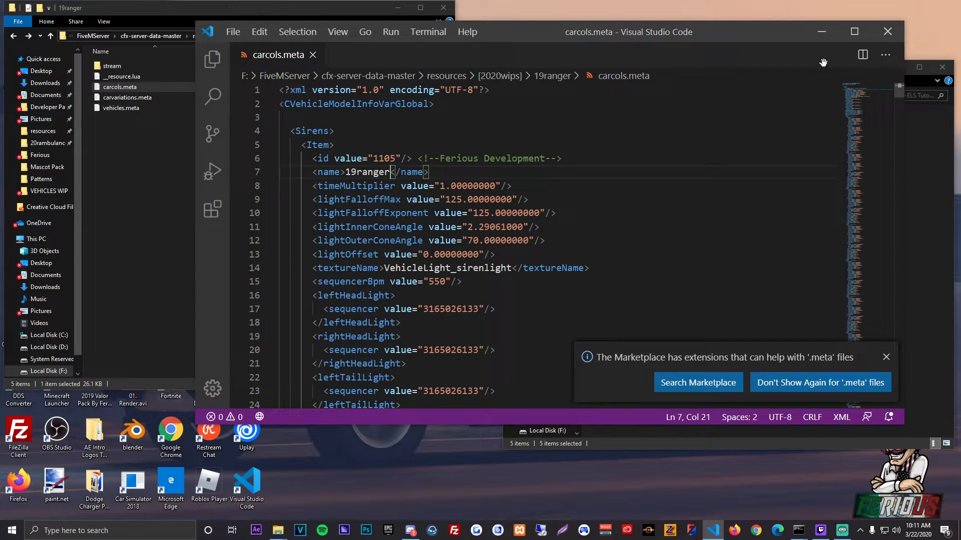
{"action": "left_click", "coordinate": [887, 33]}
Step: Open carvariations.meta, replace the CHANGEME modelName with 19ranger, then save and close the file
{"action": "double_click", "coordinate": [154, 100]}
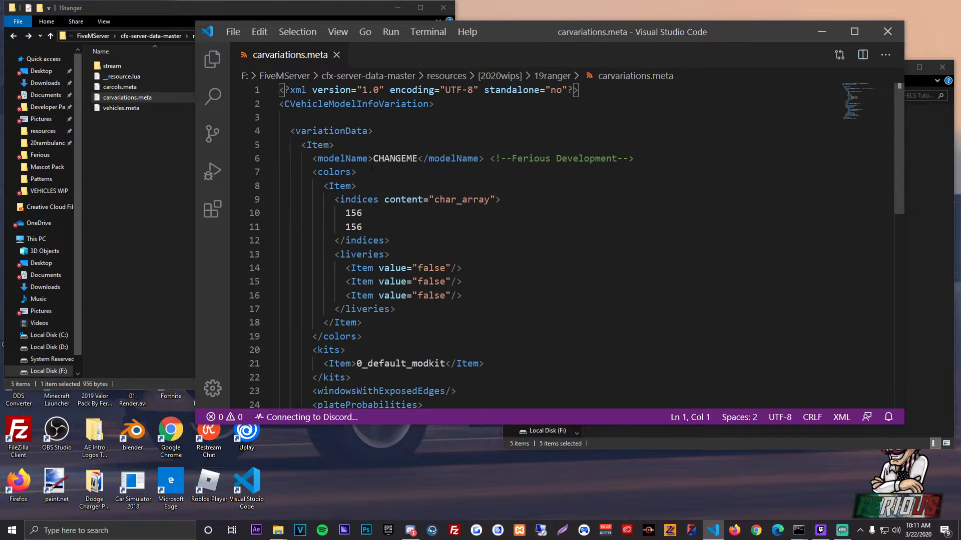
{"action": "double_click", "coordinate": [395, 158]}
{"action": "left_click", "coordinate": [369, 158]}
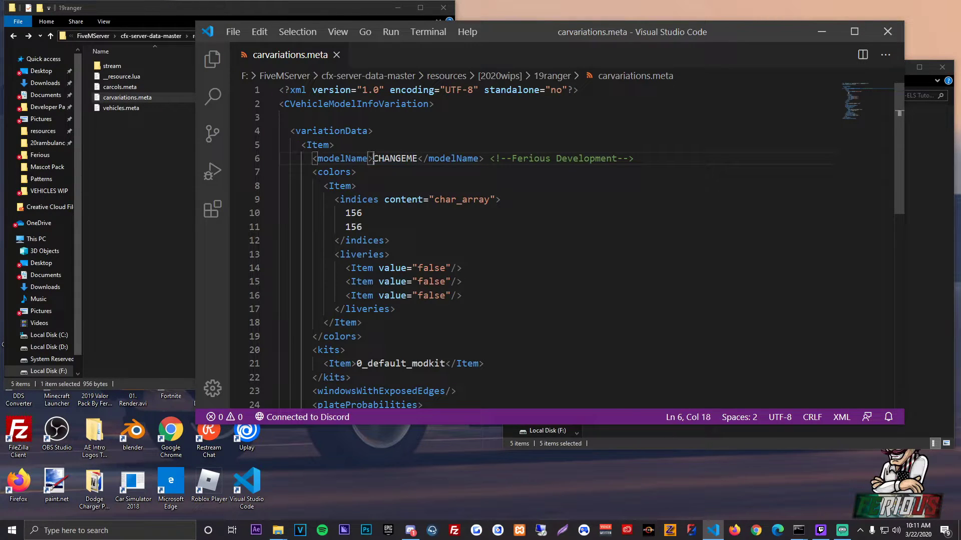
{"action": "left_click_drag", "start_coordinate": [373, 159], "coordinate": [418, 158]}
{"action": "key", "text": "ctrl+v"}
{"action": "key", "text": "ctrl+s"}
{"action": "key", "text": "alt+F4"}
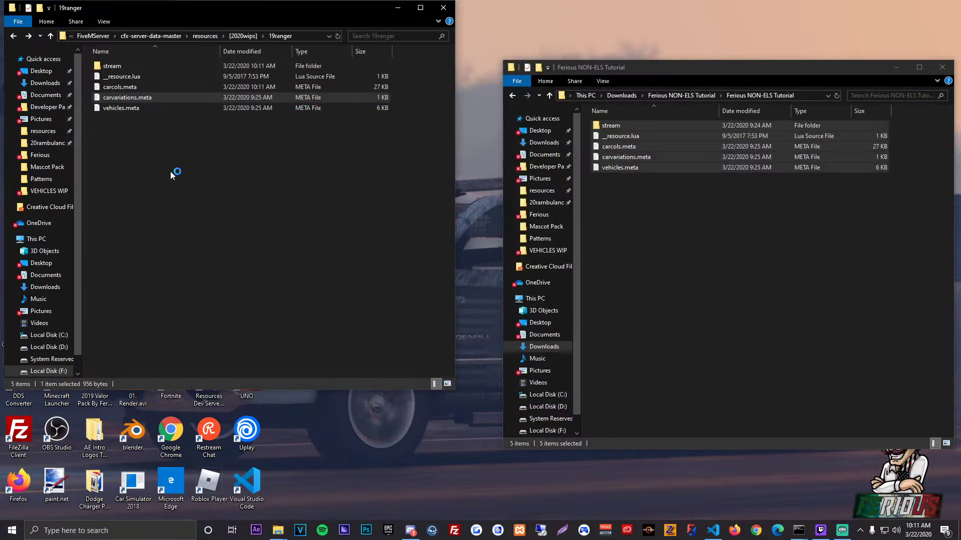
Step: Open vehicles.meta, set its modelName, txdName and gameName to 19ranger, and save the file
{"action": "double_click", "coordinate": [119, 108]}
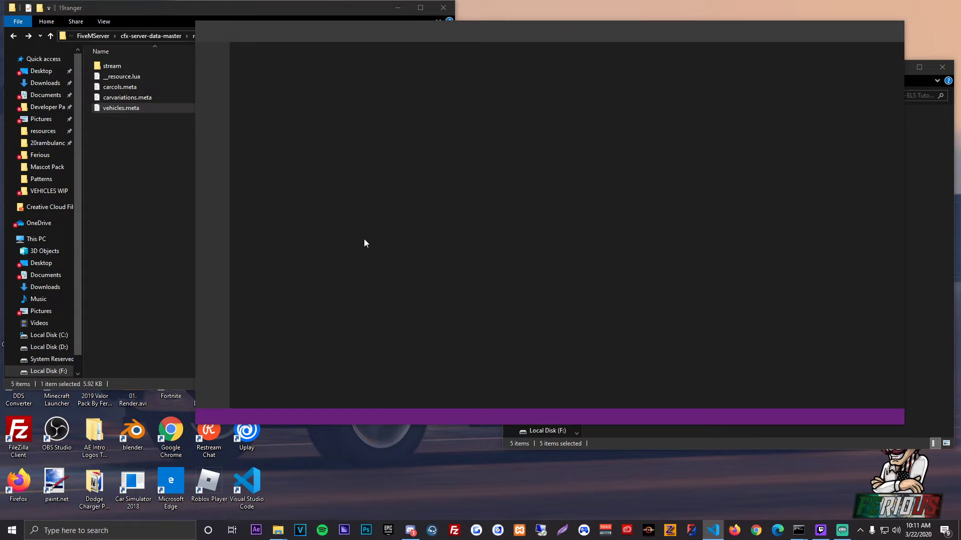
{"action": "double_click", "coordinate": [400, 186]}
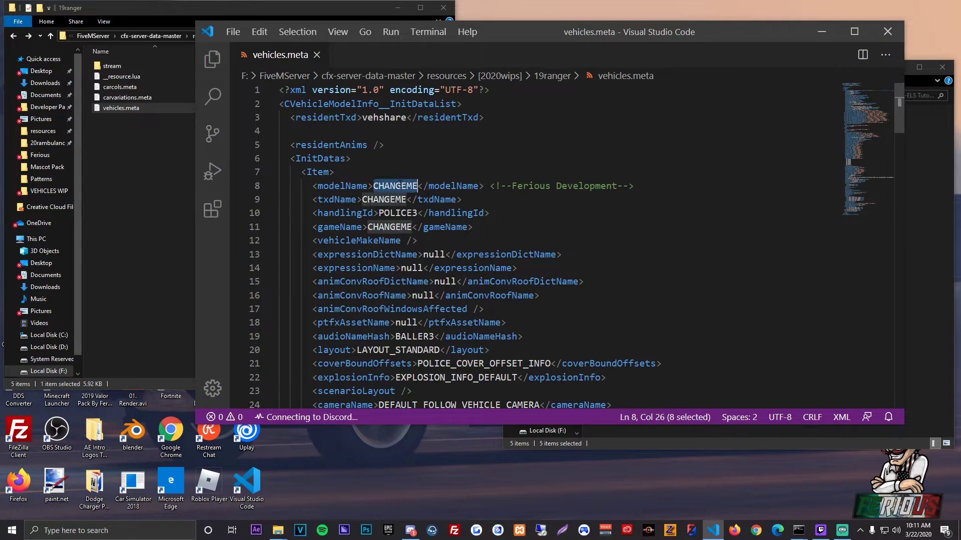
{"action": "key", "text": "ctrl+v"}
{"action": "double_click", "coordinate": [384, 200]}
{"action": "key", "text": "ctrl+v"}
{"action": "double_click", "coordinate": [389, 226]}
{"action": "key", "text": "ctrl+v"}
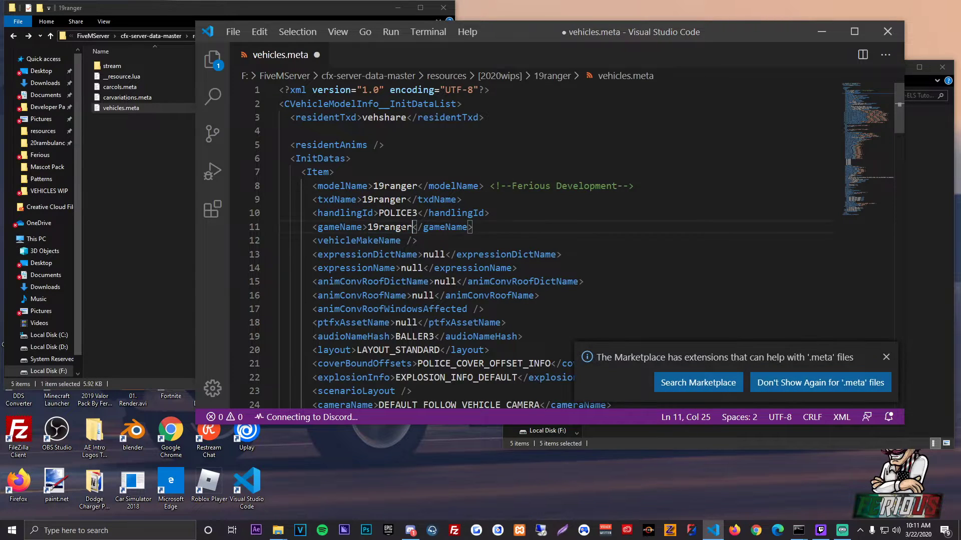
{"action": "key", "text": "ctrl+s"}
Step: Set the handlingId in vehicles.meta to BISON, review the audioNameHash entry, and close the editor
{"action": "double_click", "coordinate": [415, 213]}
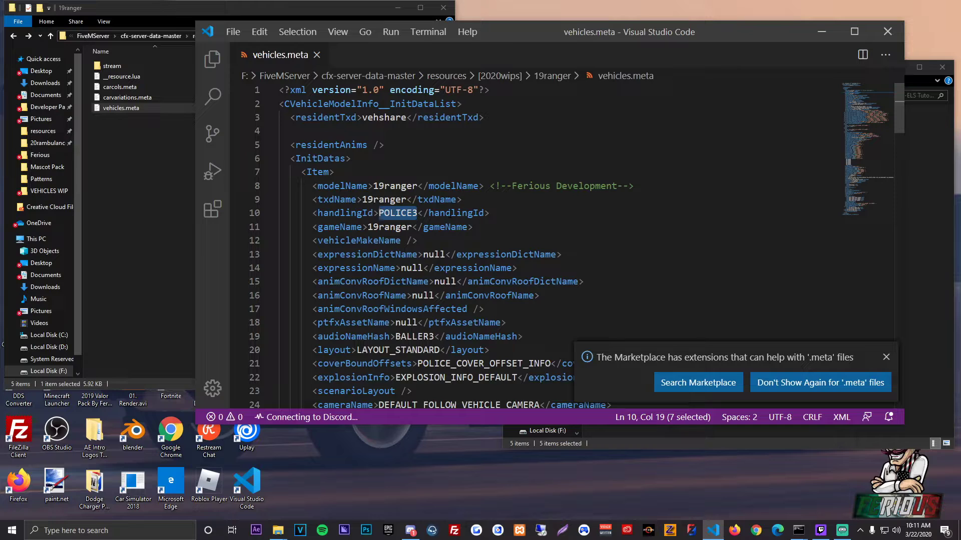
{"action": "type", "text": "BISON"}
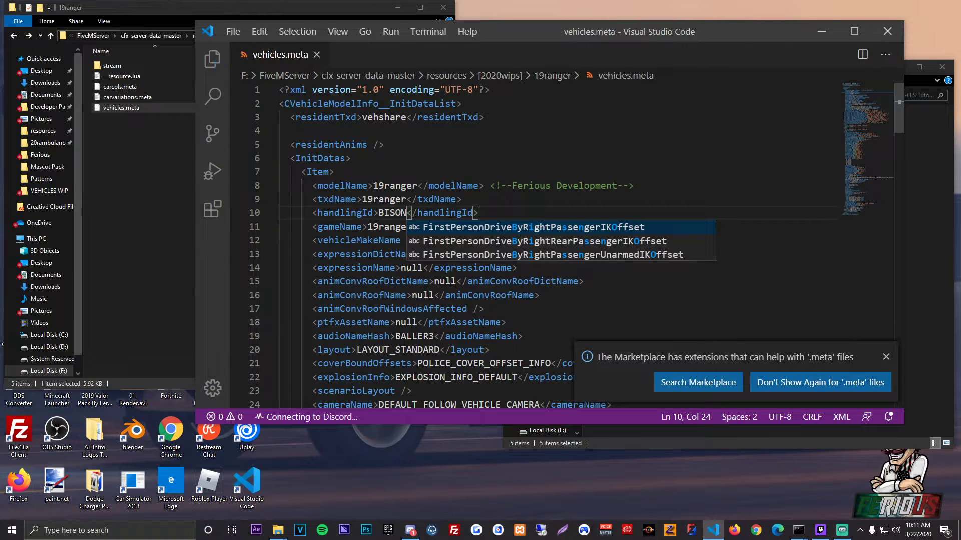
{"action": "left_click", "coordinate": [456, 200]}
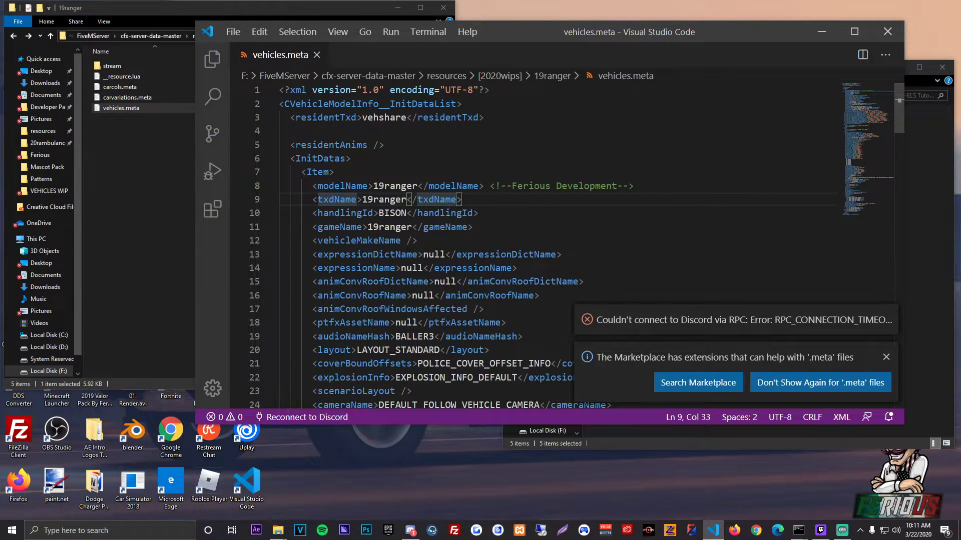
{"action": "left_click", "coordinate": [886, 357]}
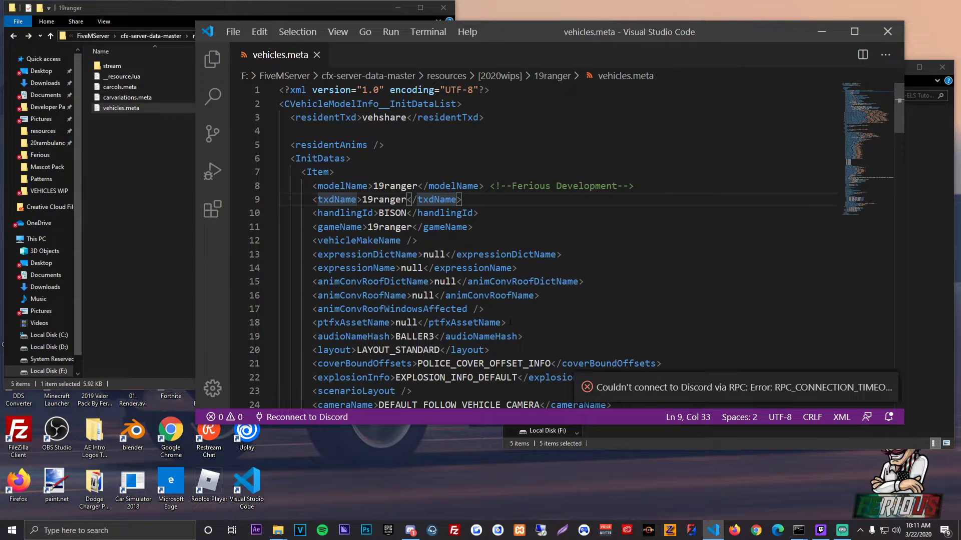
{"action": "double_click", "coordinate": [398, 336]}
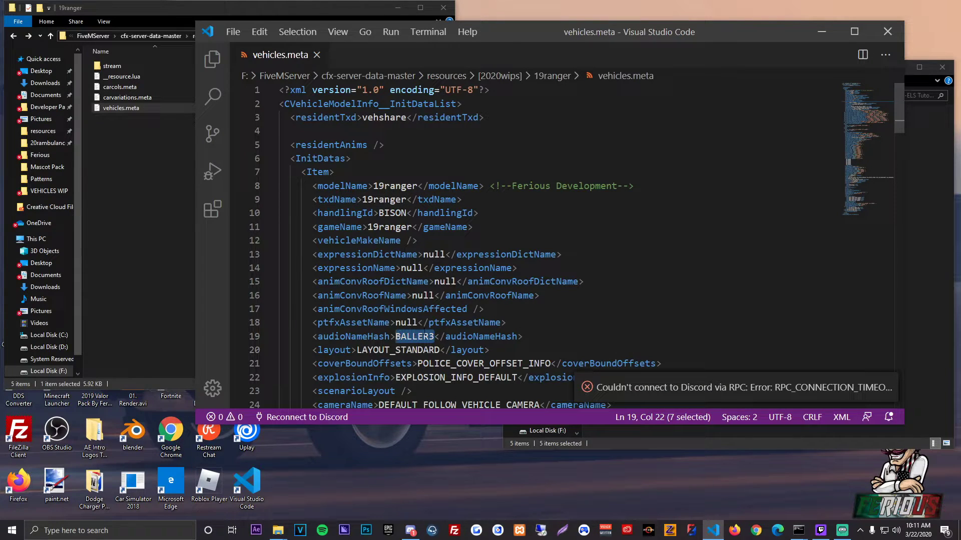
{"action": "left_click", "coordinate": [525, 241]}
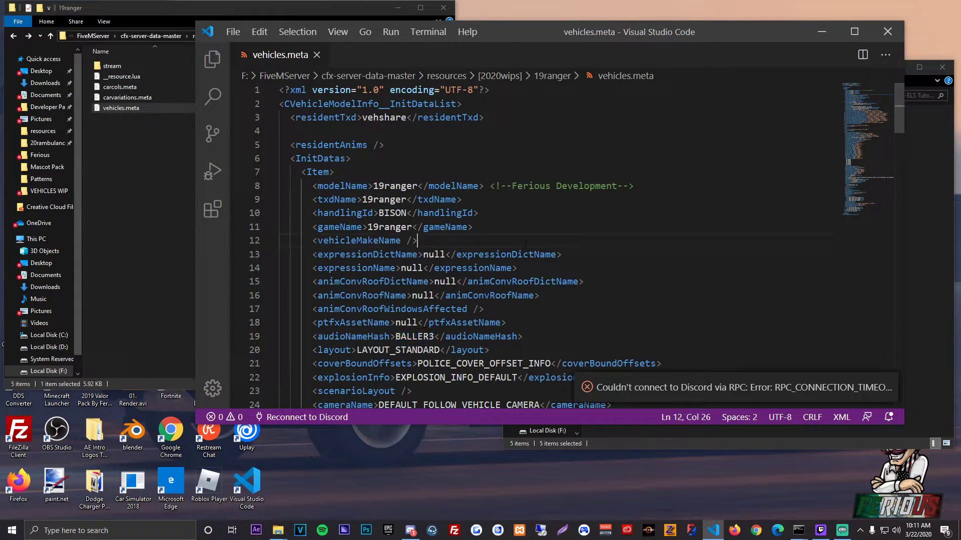
{"action": "left_click", "coordinate": [887, 32]}
{"action": "left_click", "coordinate": [278, 253]}
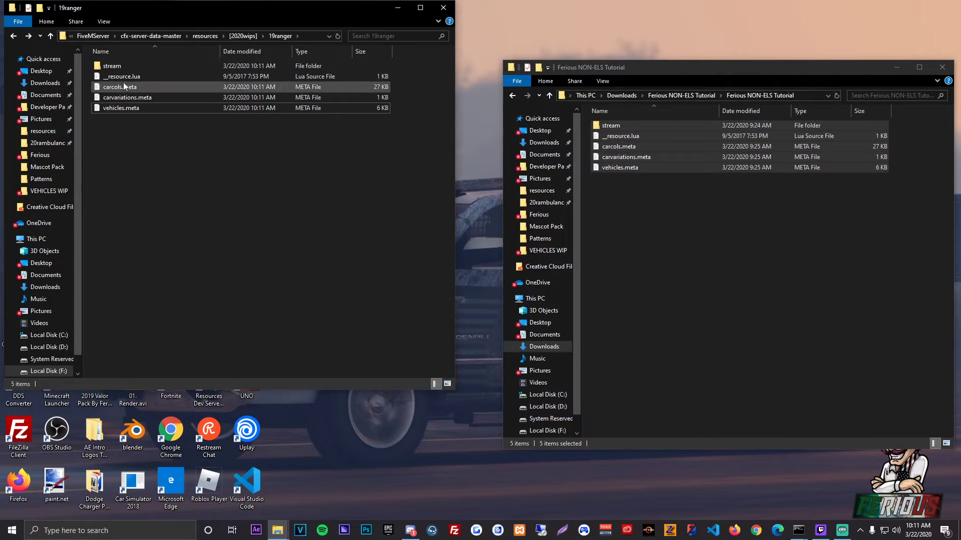
Step: Copy 19ranger.ytd from the 2019 Ford Ranger Lariat vehicle base's YTD folder into the 19ranger stream folder, and close the source window
{"action": "left_click", "coordinate": [728, 240]}
{"action": "left_click", "coordinate": [545, 166]}
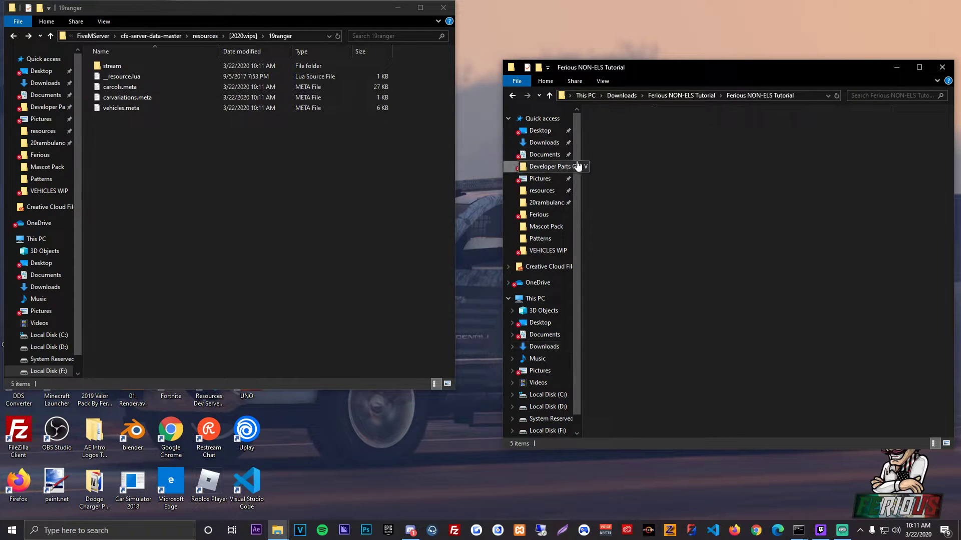
{"action": "double_click", "coordinate": [621, 128]}
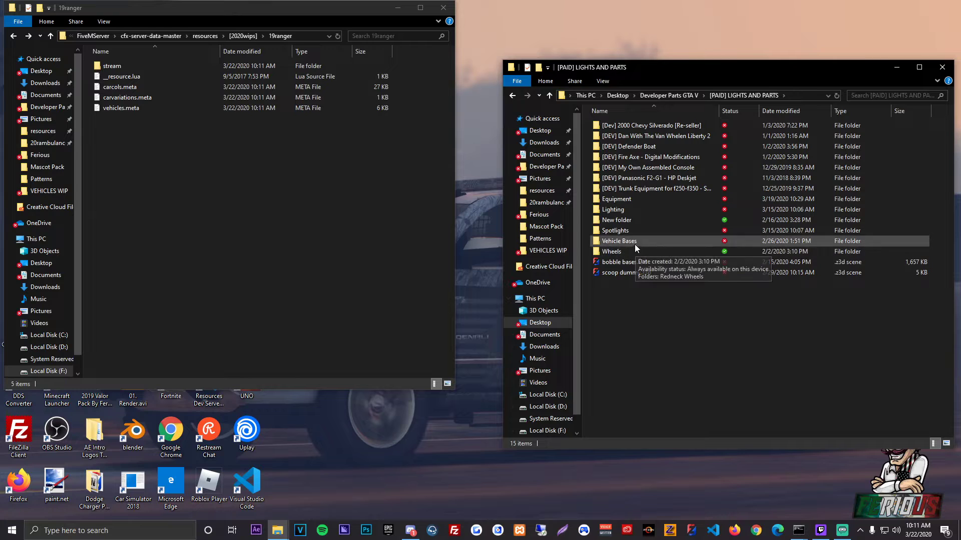
{"action": "double_click", "coordinate": [635, 244]}
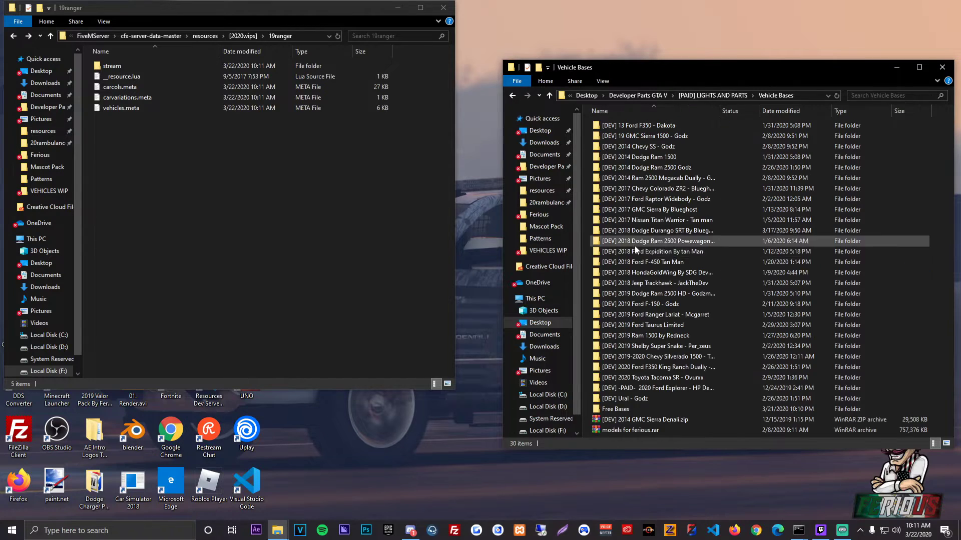
{"action": "double_click", "coordinate": [671, 315]}
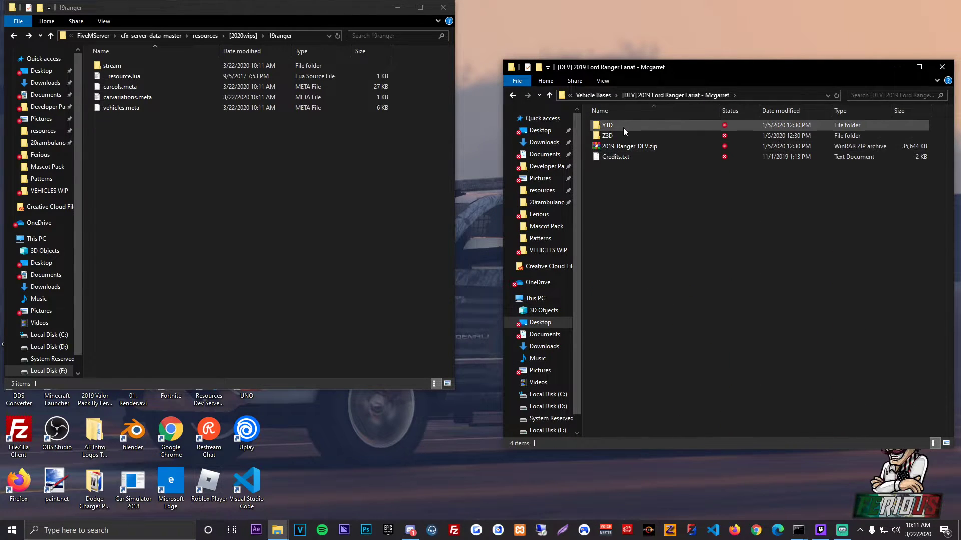
{"action": "double_click", "coordinate": [623, 126]}
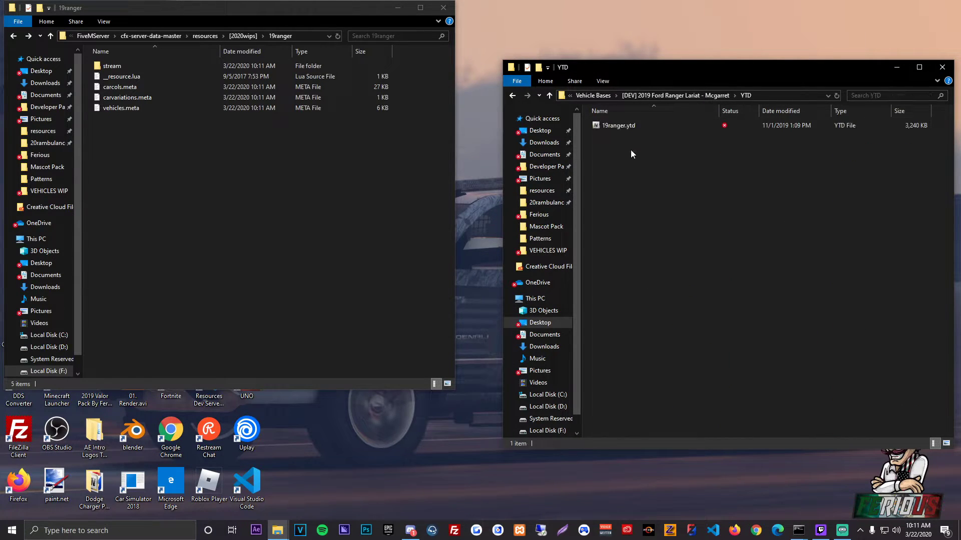
{"action": "double_click", "coordinate": [122, 66]}
{"action": "key", "text": "ctrl+v"}
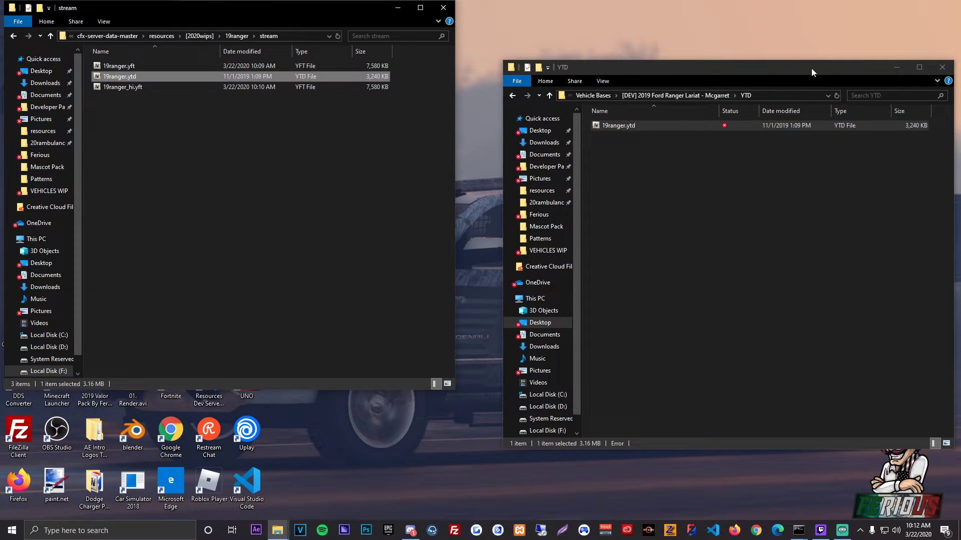
{"action": "left_click", "coordinate": [942, 67]}
{"action": "left_click_drag", "start_coordinate": [295, 9], "coordinate": [727, 59]}
Step: Launch OpenIV from the desktop and load the Windows version of Grand Theft Auto V
{"action": "left_click", "coordinate": [213, 138]}
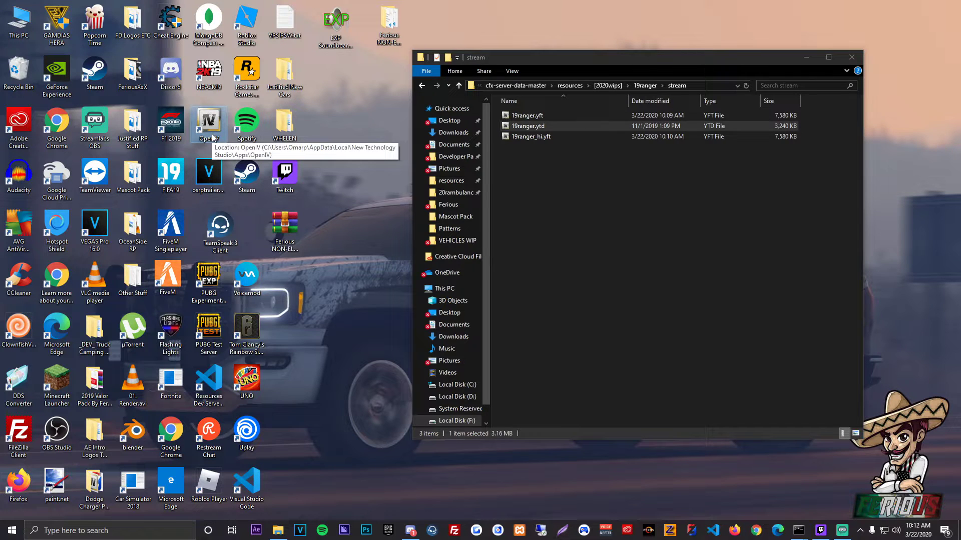
{"action": "double_click", "coordinate": [213, 138]}
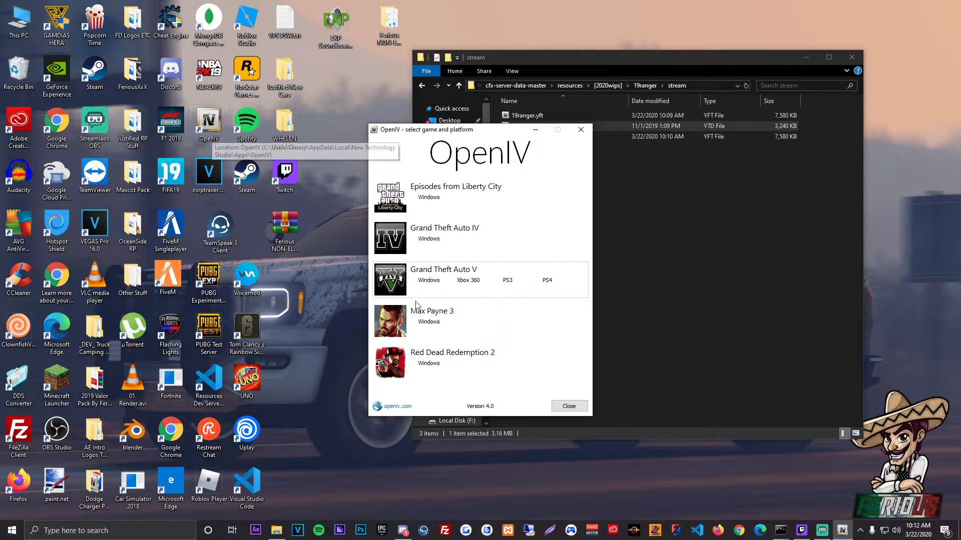
{"action": "left_click", "coordinate": [425, 279]}
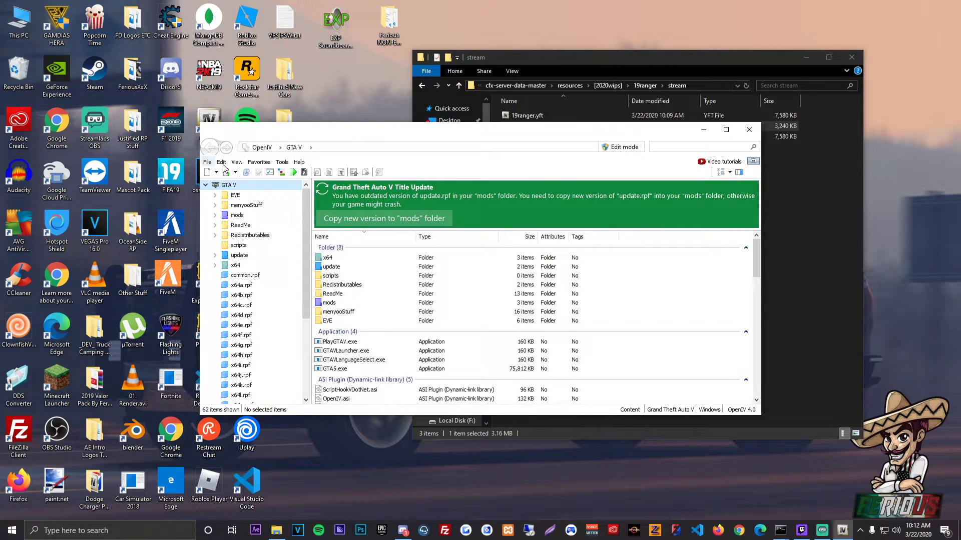
Step: Go to the 2020 Wips favorite in OpenIV and enable edit mode
{"action": "left_click", "coordinate": [259, 162]}
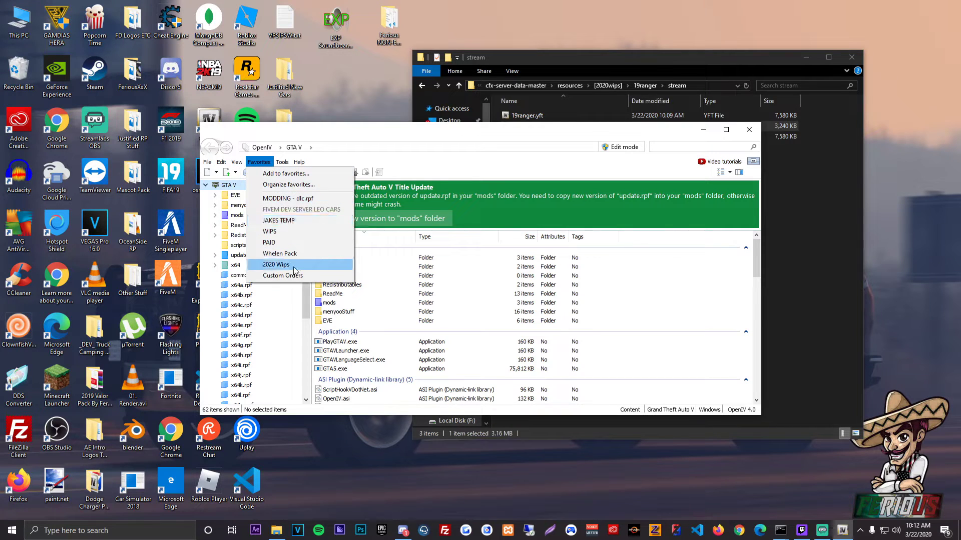
{"action": "left_click", "coordinate": [278, 264]}
{"action": "left_click", "coordinate": [623, 147]}
{"action": "left_click", "coordinate": [514, 301]}
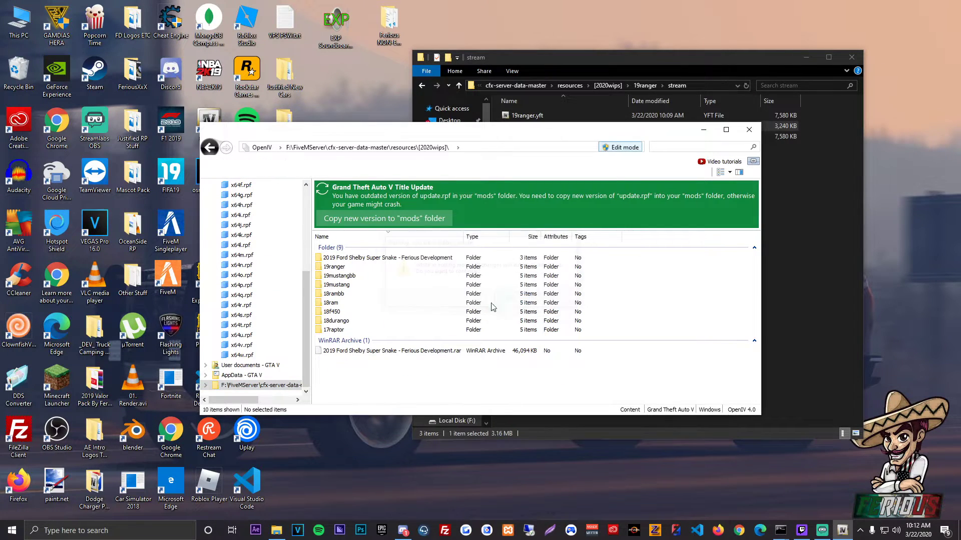
Step: Browse to the stream folder inside 19ranger and open 19ranger.ytd in the texture editor
{"action": "left_click", "coordinate": [344, 268]}
{"action": "double_click", "coordinate": [343, 268]}
{"action": "double_click", "coordinate": [336, 258]}
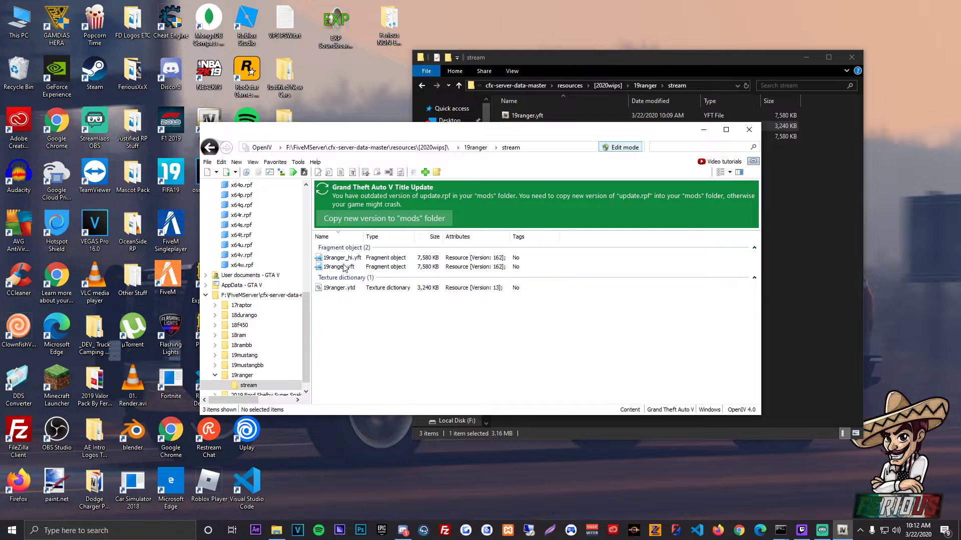
{"action": "left_click", "coordinate": [353, 290]}
{"action": "double_click", "coordinate": [352, 287]}
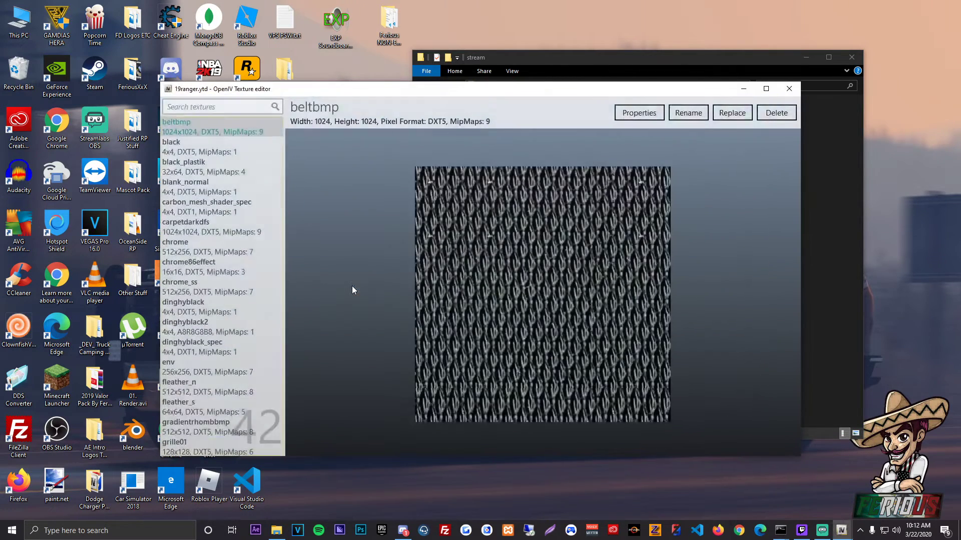
Step: Import the three texture images from the Whelen Liberty 2 developer parts' Textures folder into 19ranger.ytd and save the texture dictionary
{"action": "left_click", "coordinate": [183, 110]}
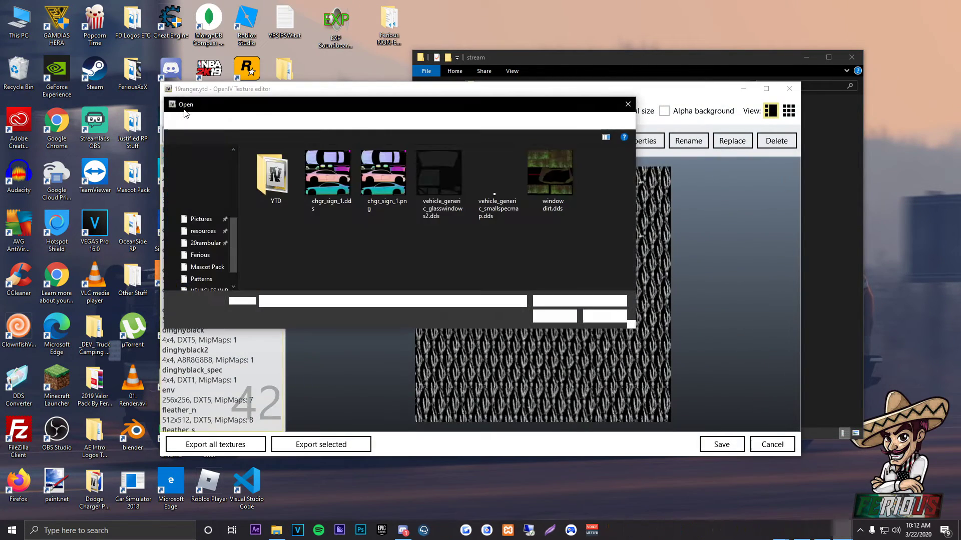
{"action": "left_click", "coordinate": [191, 184]}
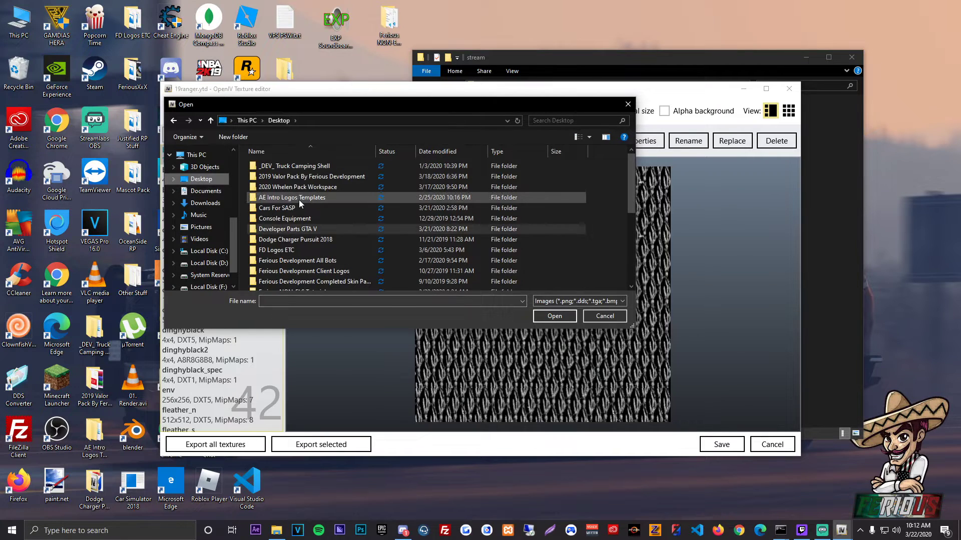
{"action": "double_click", "coordinate": [307, 228]}
{"action": "double_click", "coordinate": [302, 165]}
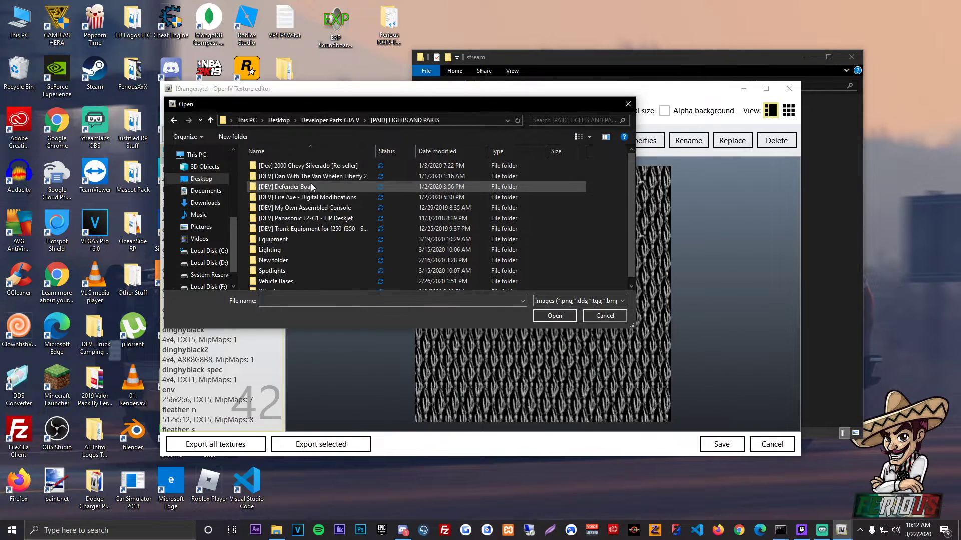
{"action": "double_click", "coordinate": [318, 177]}
{"action": "double_click", "coordinate": [279, 178]}
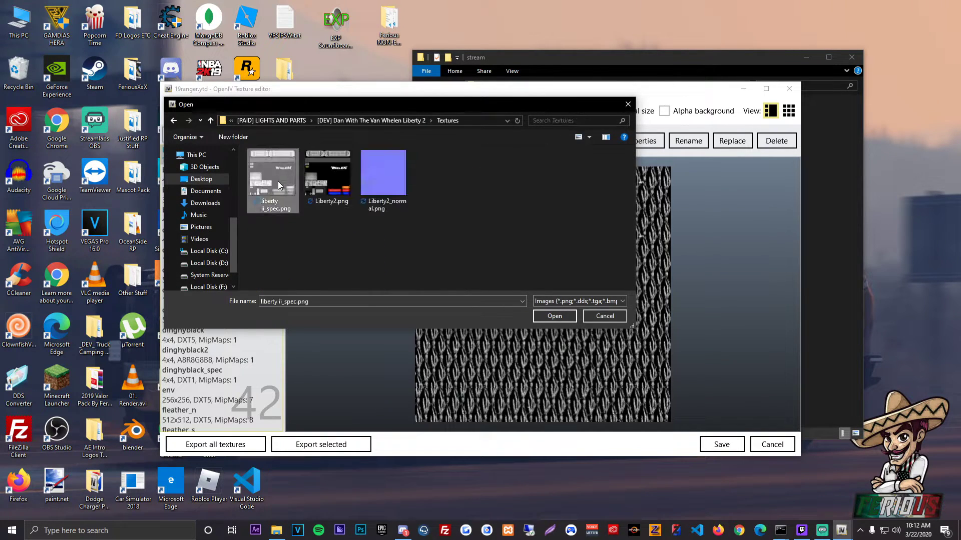
{"action": "double_click", "coordinate": [278, 181]}
{"action": "left_click", "coordinate": [514, 326]}
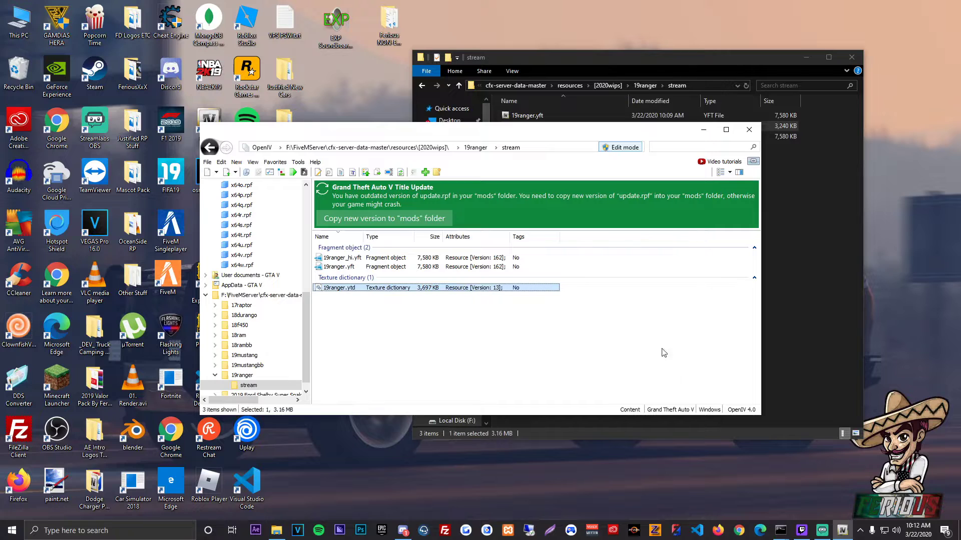
Step: Open 19ranger.yft in the model viewer, inspect the truck and its lightbar textures from close up, and close the viewer
{"action": "left_click", "coordinate": [404, 267]}
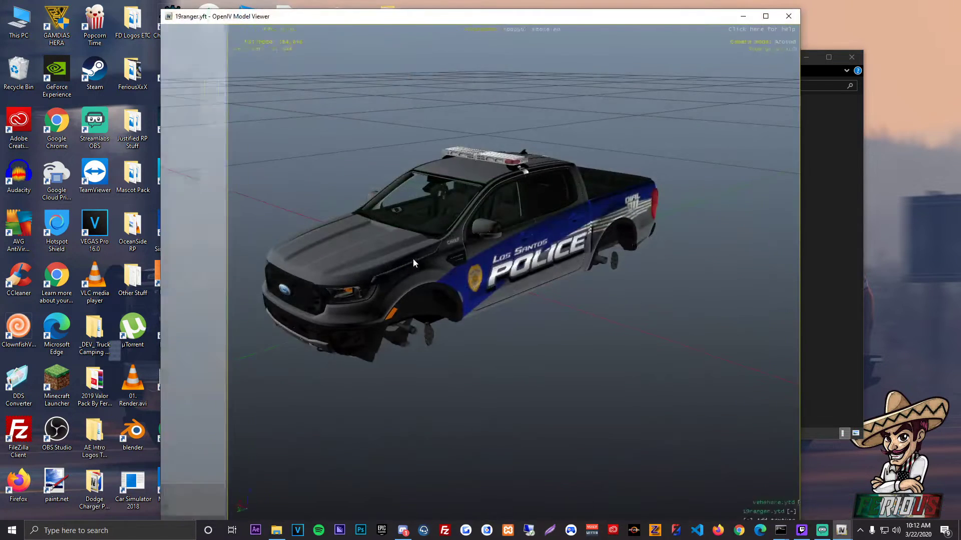
{"action": "left_click_drag", "start_coordinate": [414, 260], "coordinate": [658, 135]}
{"action": "scroll", "coordinate": [493, 135], "scroll_direction": "up", "scroll_amount": 5}
{"action": "scroll", "coordinate": [512, 207], "scroll_direction": "up", "scroll_amount": 5}
{"action": "scroll", "coordinate": [522, 216], "scroll_direction": "down", "scroll_amount": 5}
{"action": "scroll", "coordinate": [472, 107], "scroll_direction": "up", "scroll_amount": 3}
{"action": "left_click", "coordinate": [799, 18]}
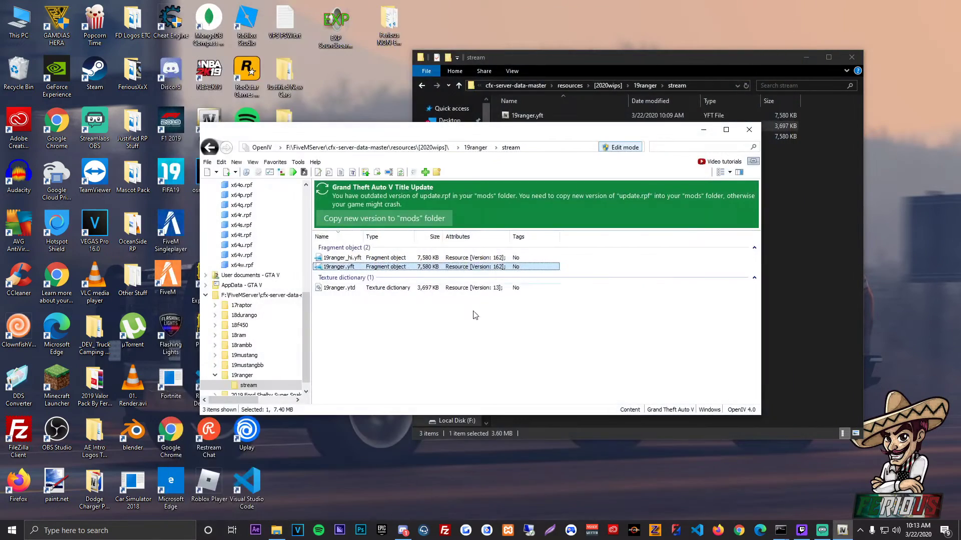
Step: Close OpenIV, go up to the cfx-server-data-master folder, and open resources.cfg for editing
{"action": "left_click", "coordinate": [746, 129]}
{"action": "left_click", "coordinate": [645, 85]}
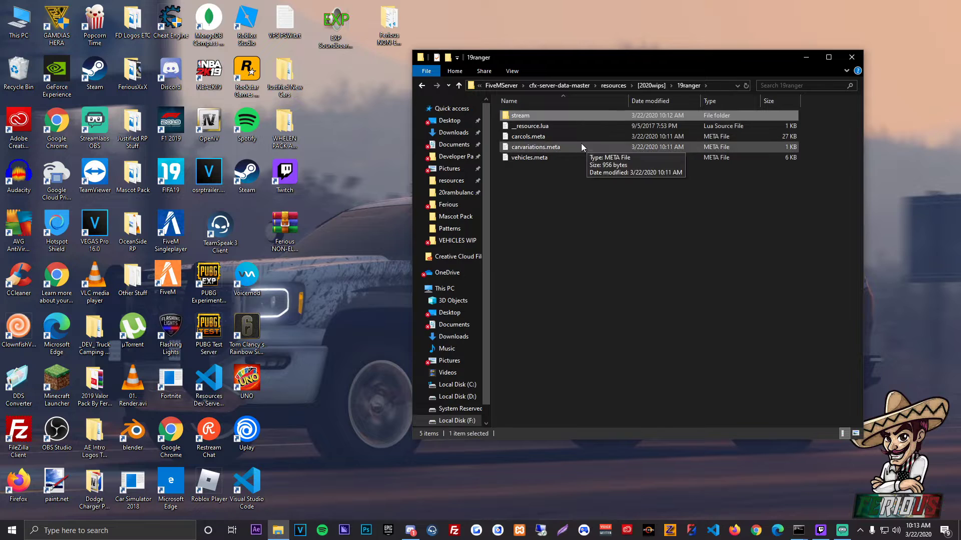
{"action": "left_click", "coordinate": [644, 86]}
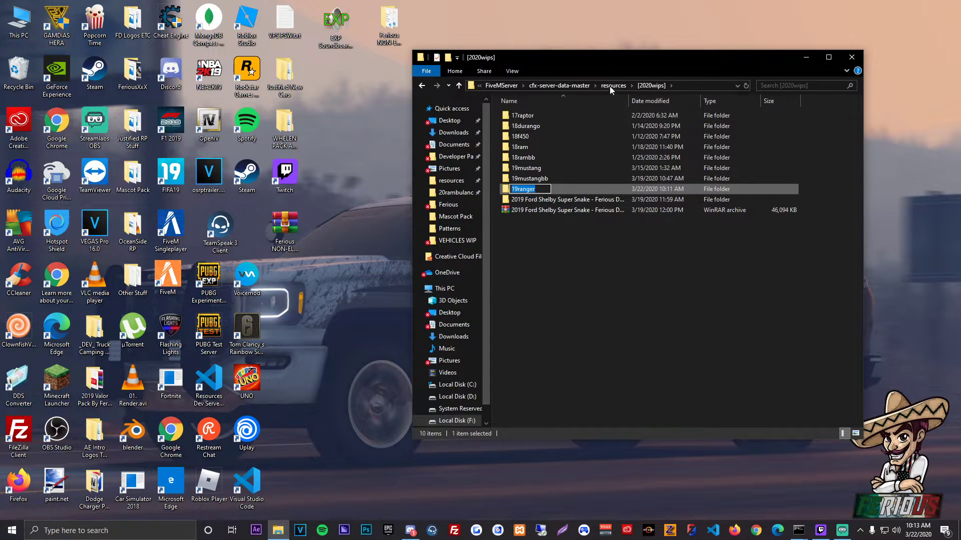
{"action": "left_click", "coordinate": [612, 86]}
{"action": "left_click", "coordinate": [625, 83]}
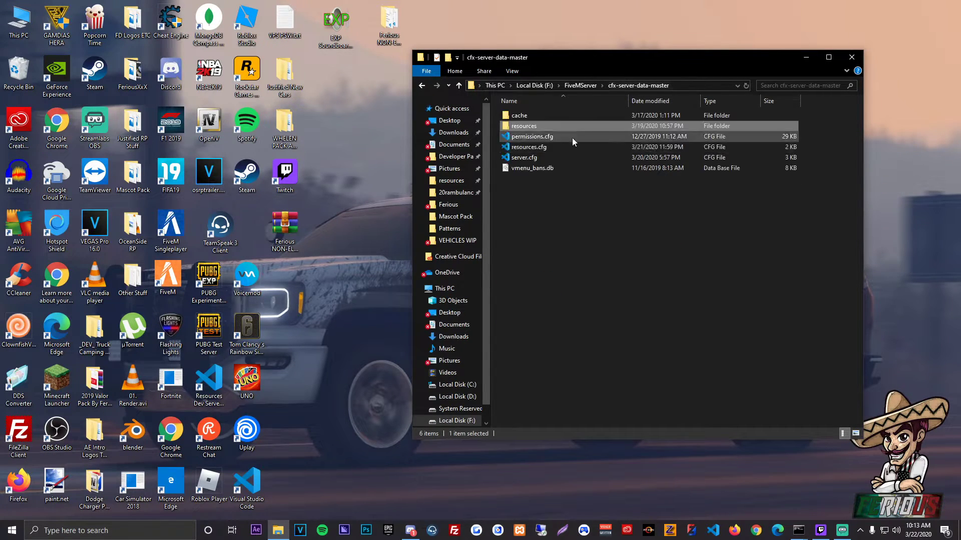
{"action": "double_click", "coordinate": [553, 144]}
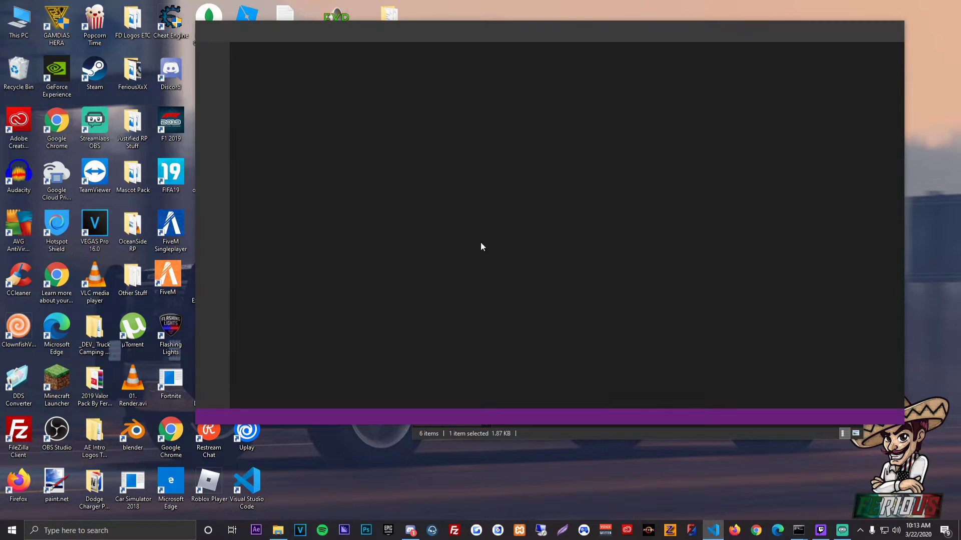
Step: Add the line "start 19ranger" below start 19mustangbb in the WIPS section, save resources.cfg, and close the editor and folder windows
{"action": "scroll", "coordinate": [472, 296], "scroll_direction": "down", "scroll_amount": 20}
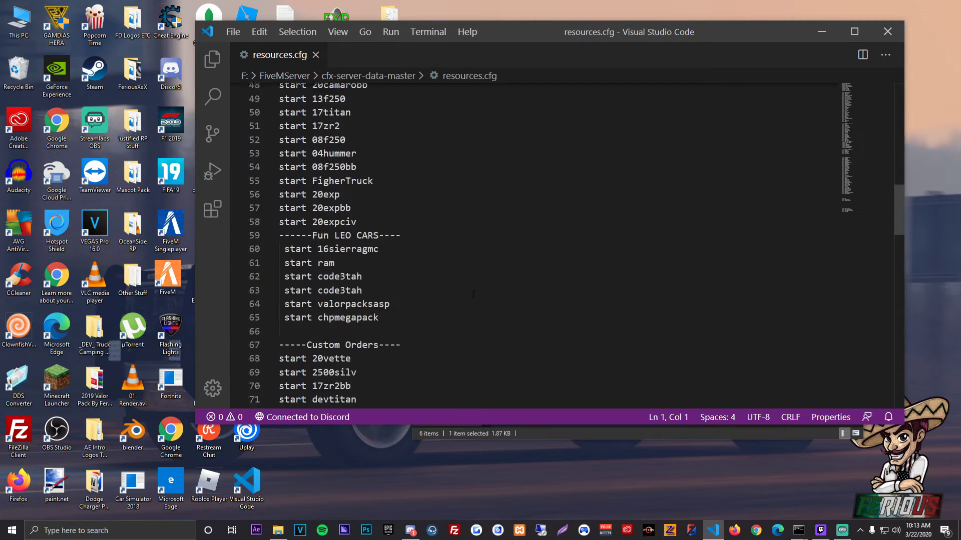
{"action": "left_click", "coordinate": [393, 179]}
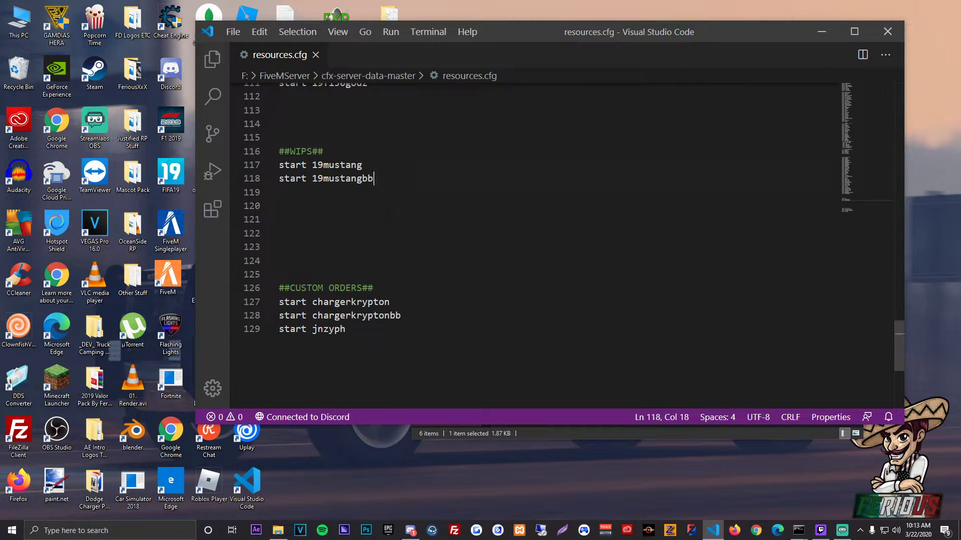
{"action": "key", "text": "Return"}
{"action": "type", "text": "start 19ranger"}
{"action": "key", "text": "ctrl+s"}
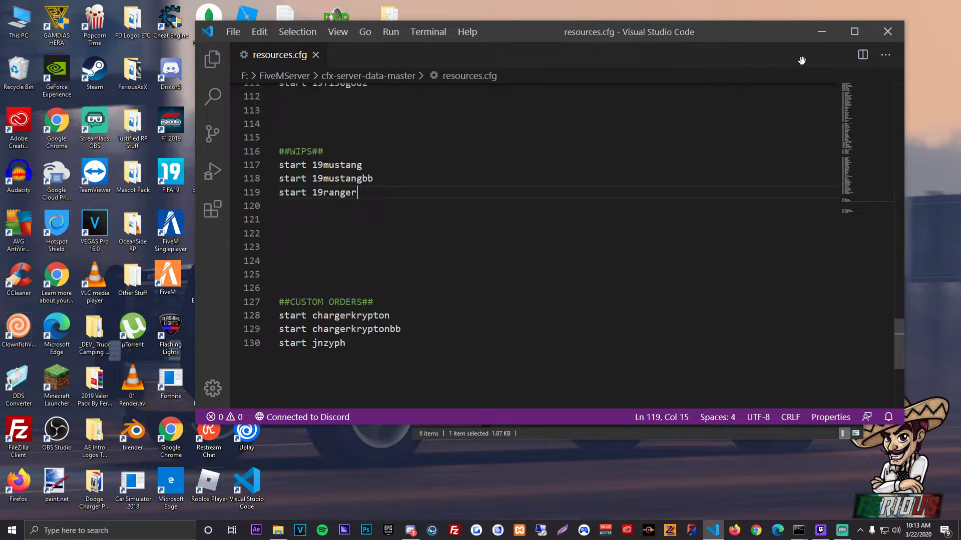
{"action": "left_click", "coordinate": [888, 31]}
{"action": "left_click", "coordinate": [859, 53]}
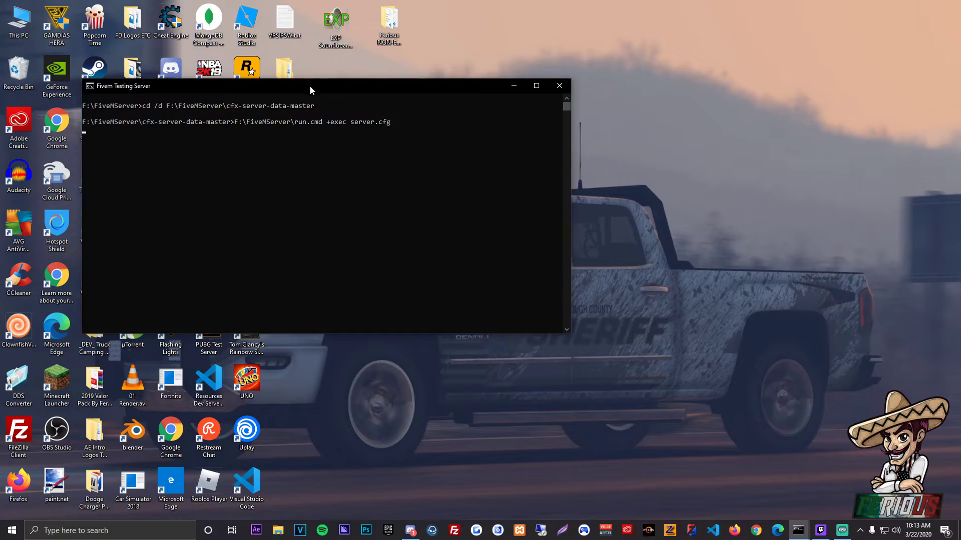
Step: Move the testing server console aside, launch FiveM from the desktop, and skip the loading screen's current song
{"action": "left_click_drag", "start_coordinate": [310, 88], "coordinate": [547, 81]}
{"action": "double_click", "coordinate": [176, 283]}
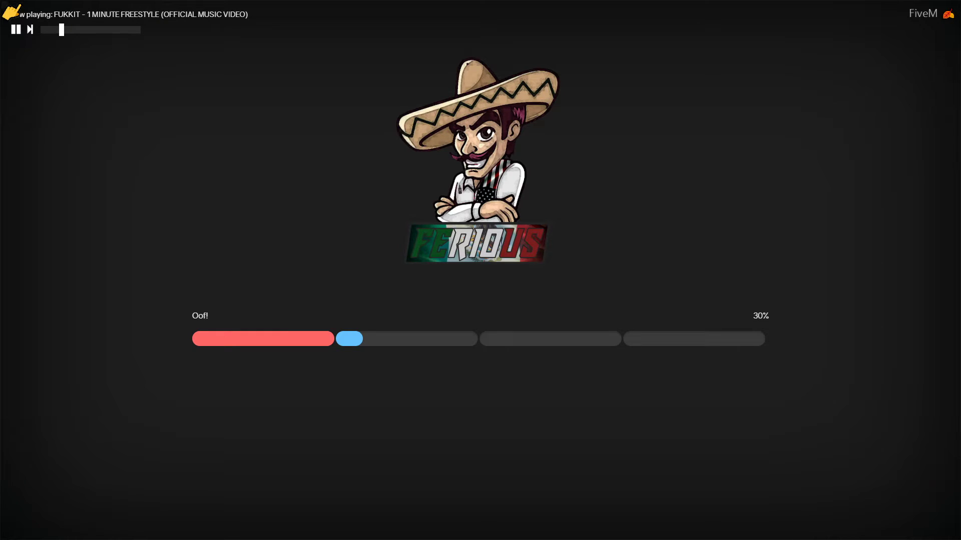
{"action": "left_click", "coordinate": [31, 30]}
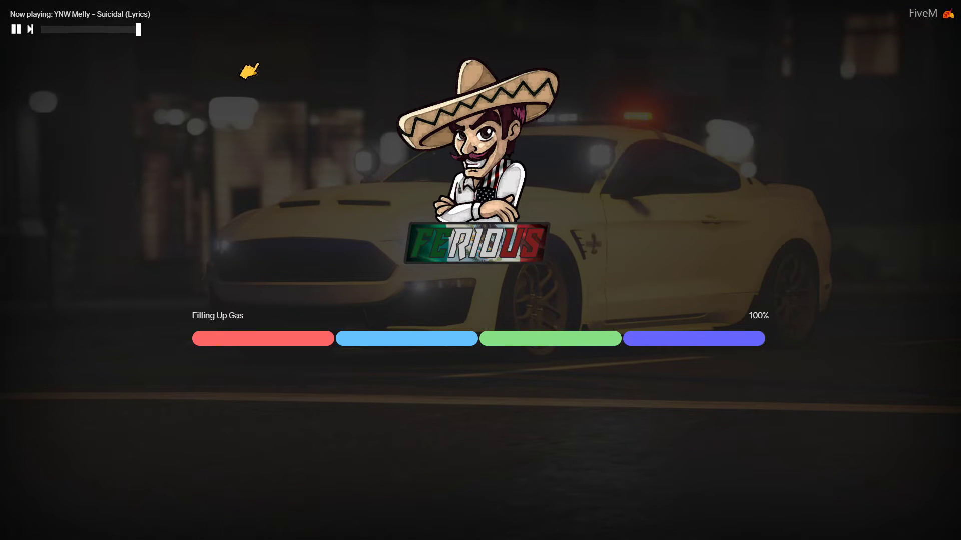
{"action": "key", "text": "alt+Tab"}
{"action": "left_click", "coordinate": [226, 164]}
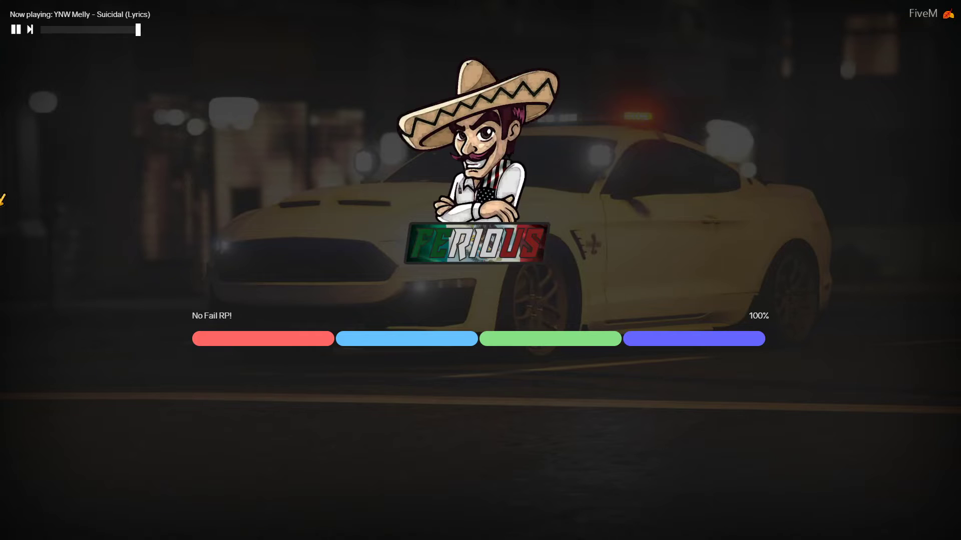
{"action": "key", "text": "alt+Tab"}
{"action": "left_click", "coordinate": [90, 167]}
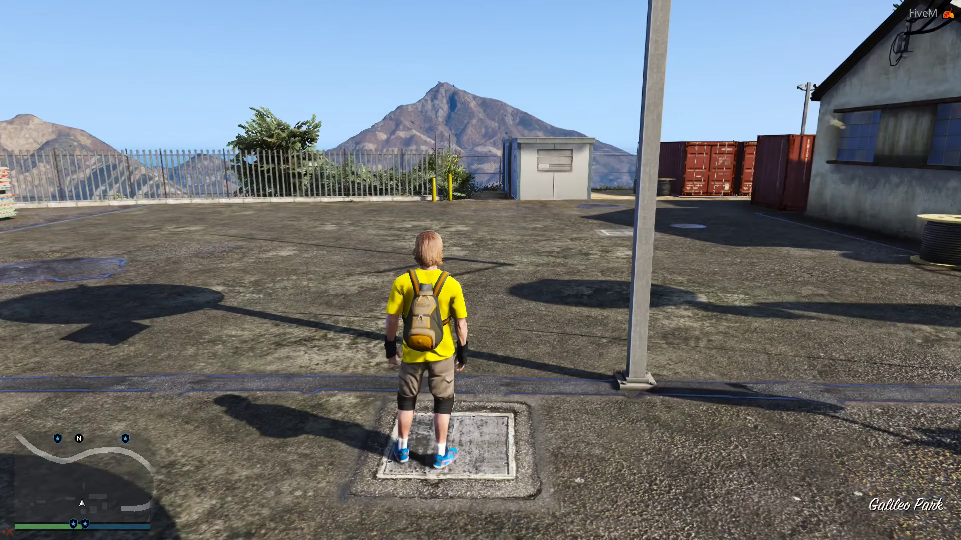
Step: Walk the character forward into the open part of the yard
{"action": "key", "text": "c"}
{"action": "key", "text": "w"}
{"action": "key", "text": "w"}
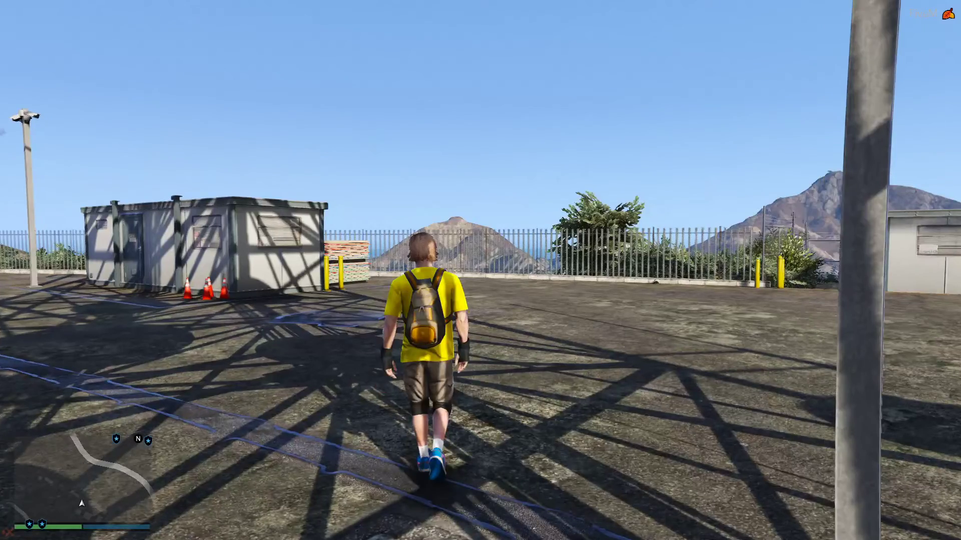
{"action": "key", "text": "w"}
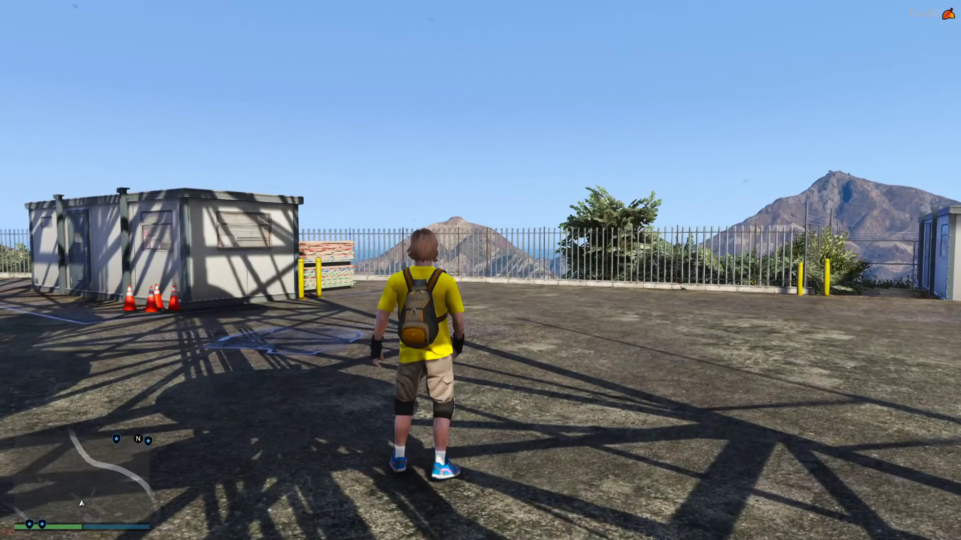
{"action": "key", "text": "w"}
Step: Spawn the 19ranger vehicle by model name with the vehicle spawner
{"action": "key", "text": "m"}
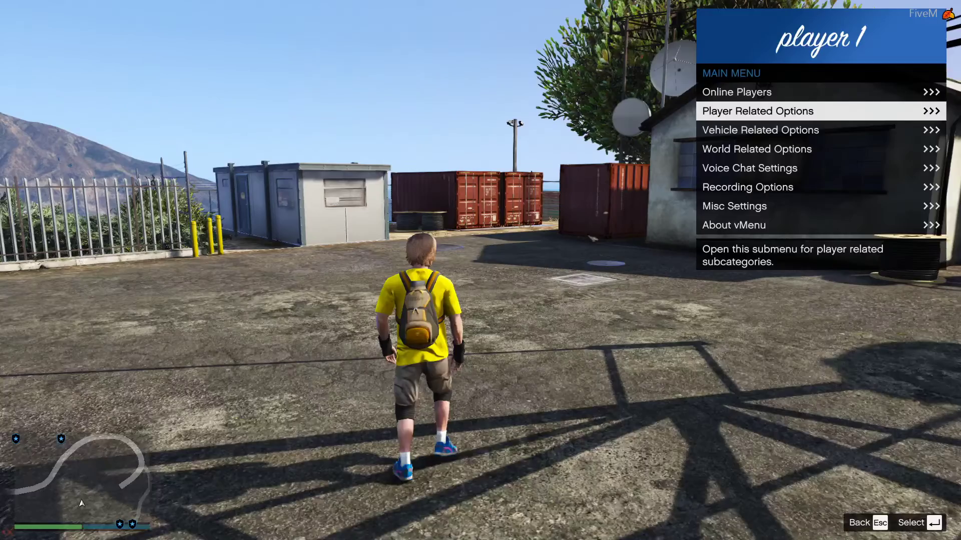
{"action": "key", "text": "Down"}
{"action": "key", "text": "Return"}
{"action": "key", "text": "Down"}
{"action": "key", "text": "Return"}
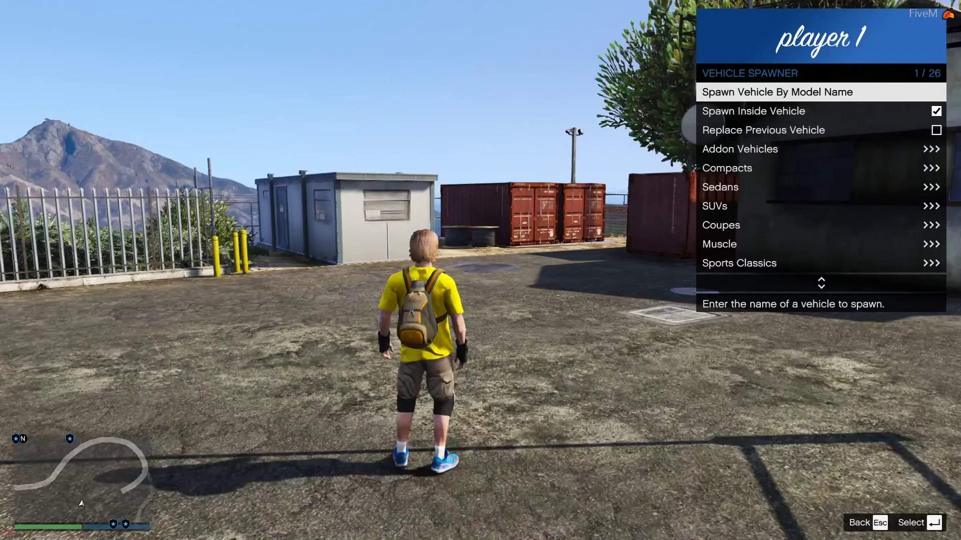
{"action": "key", "text": "Return"}
{"action": "type", "text": "19range"}
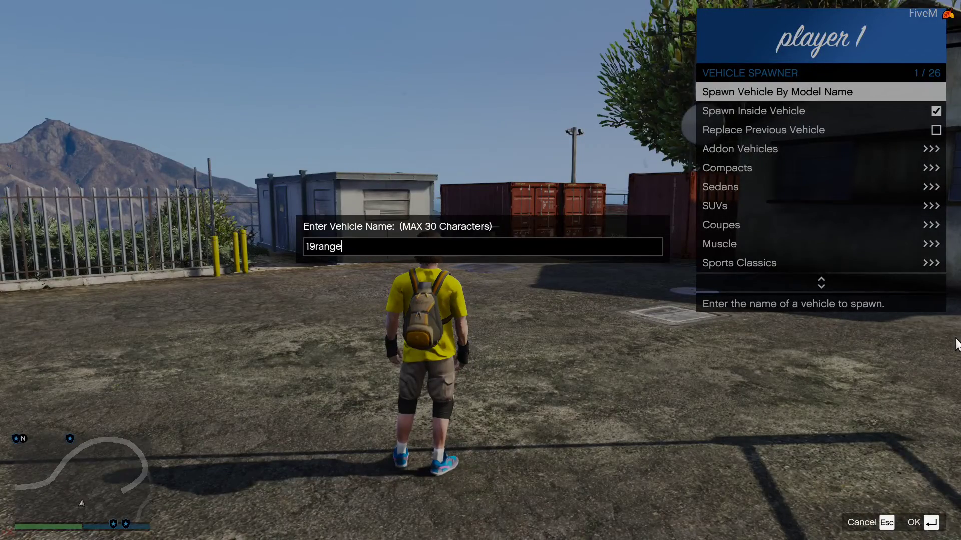
{"action": "key", "text": "Return"}
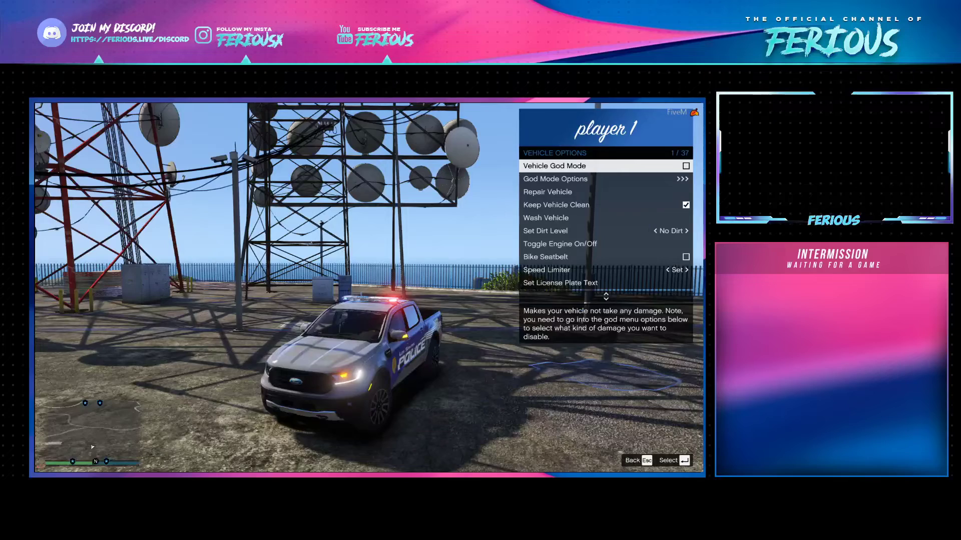
Step: Go to the spawned truck's vehicle extras and toggle Extra #1 off and back on to test the emergency lights
{"action": "key", "text": "Down"}
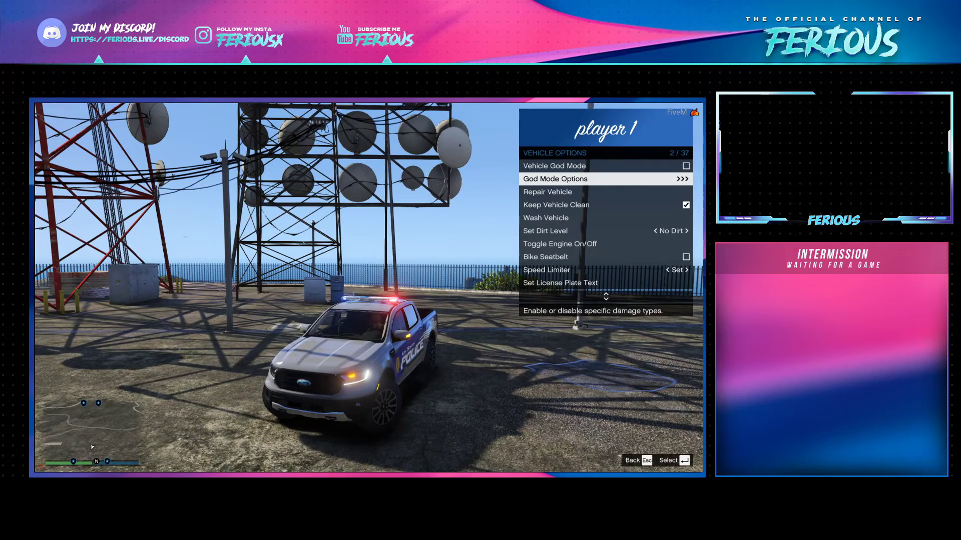
{"action": "key", "text": "Down"}
{"action": "key", "text": "Down"}
{"action": "key", "text": "Down"}
{"action": "key", "text": "Down"}
{"action": "key", "text": "Down"}
{"action": "key", "text": "Down"}
{"action": "key", "text": "Down"}
{"action": "key", "text": "Down"}
{"action": "key", "text": "Down"}
{"action": "key", "text": "Down"}
{"action": "key", "text": "Down"}
{"action": "key", "text": "Down"}
{"action": "key", "text": "Down"}
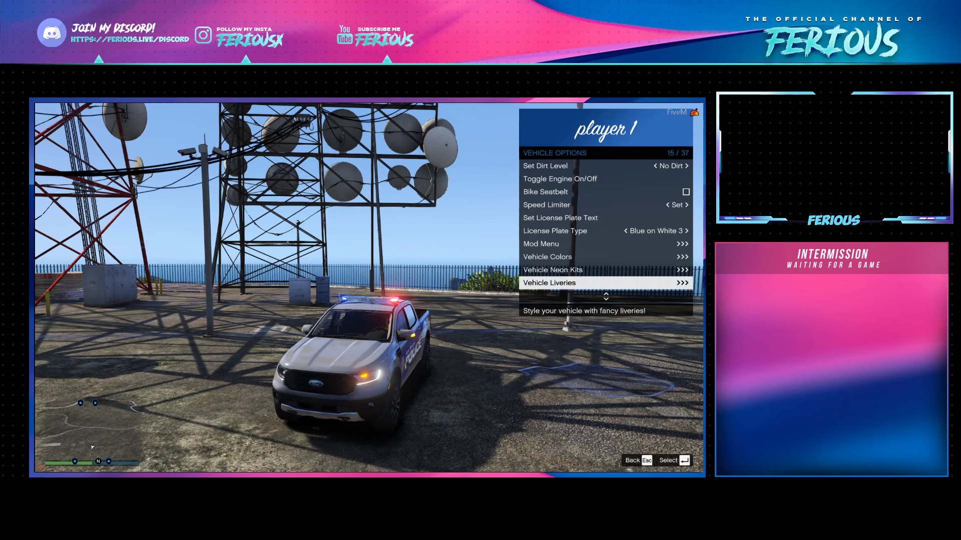
{"action": "key", "text": "Return"}
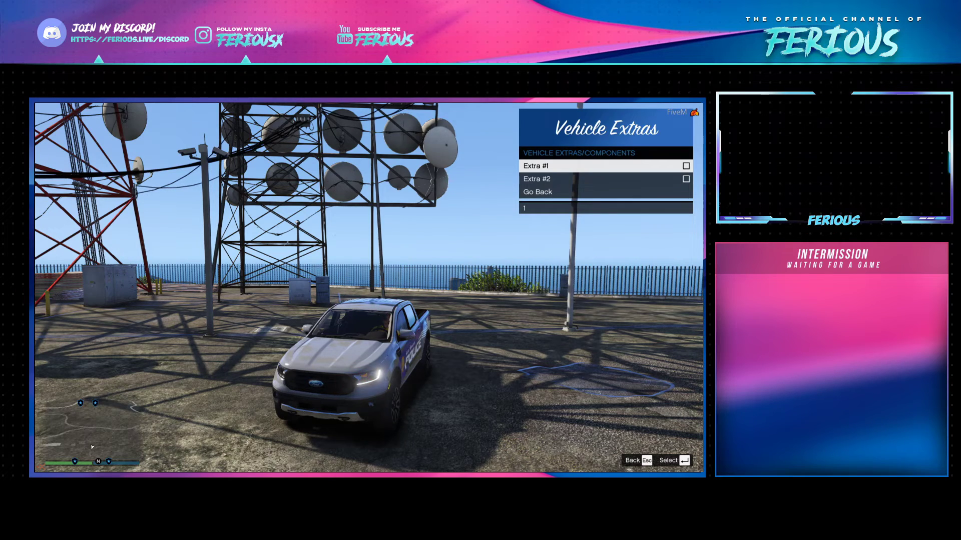
{"action": "key", "text": "Return"}
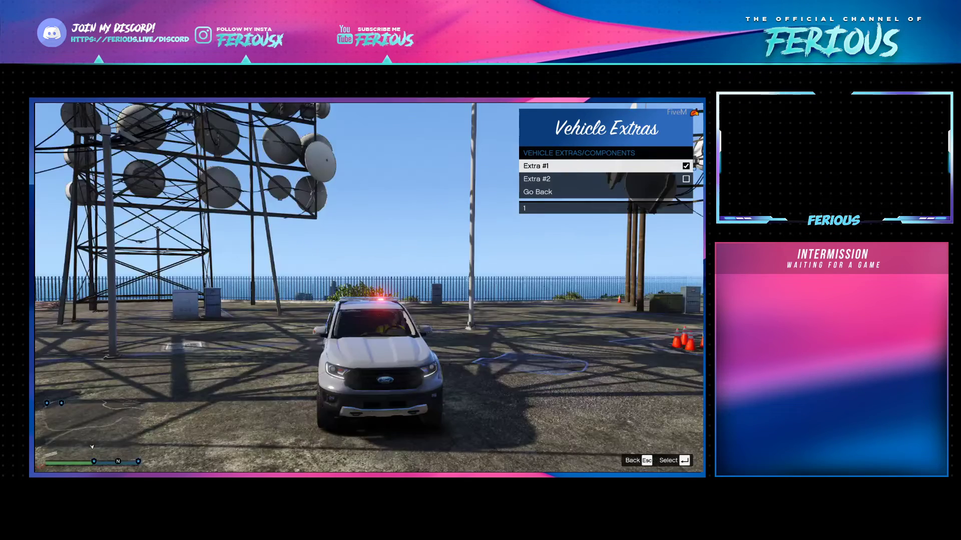